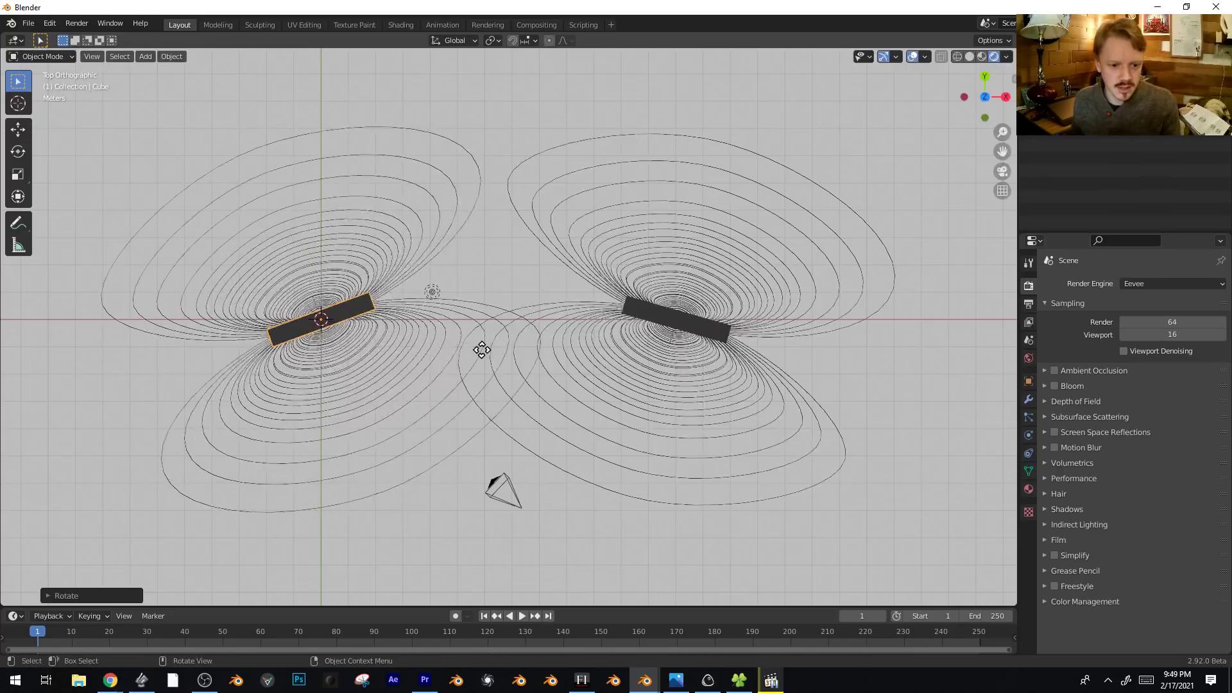
Try to move the left bar magnet closer to the right one.
{"action": "left_click", "coordinate": [562, 352]}
{"action": "key", "text": "g"}
{"action": "left_click", "coordinate": [341, 332]}
{"action": "key", "text": "g"}
{"action": "left_click", "coordinate": [408, 295]}
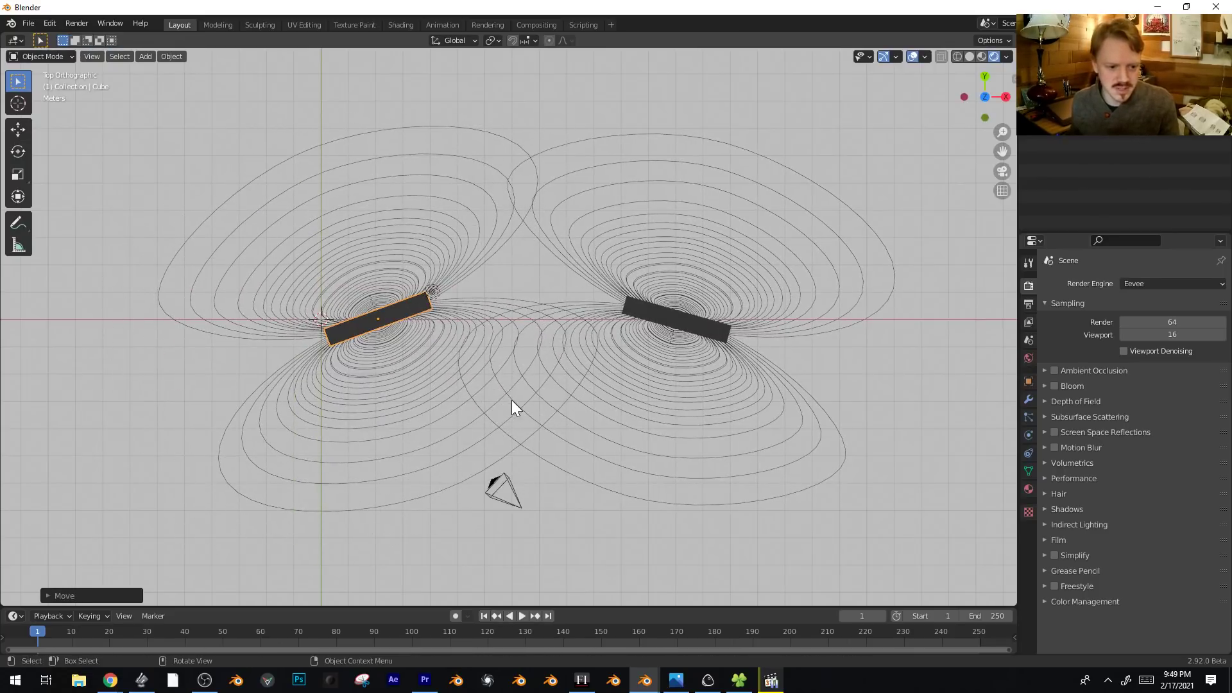
Undo the recent moves and rotation of the left magnet so it stands upright at the world origin.
{"action": "key", "text": "ctrl+z"}
{"action": "key", "text": "ctrl+z"}
{"action": "key", "text": "ctrl+z"}
{"action": "key", "text": "ctrl+z"}
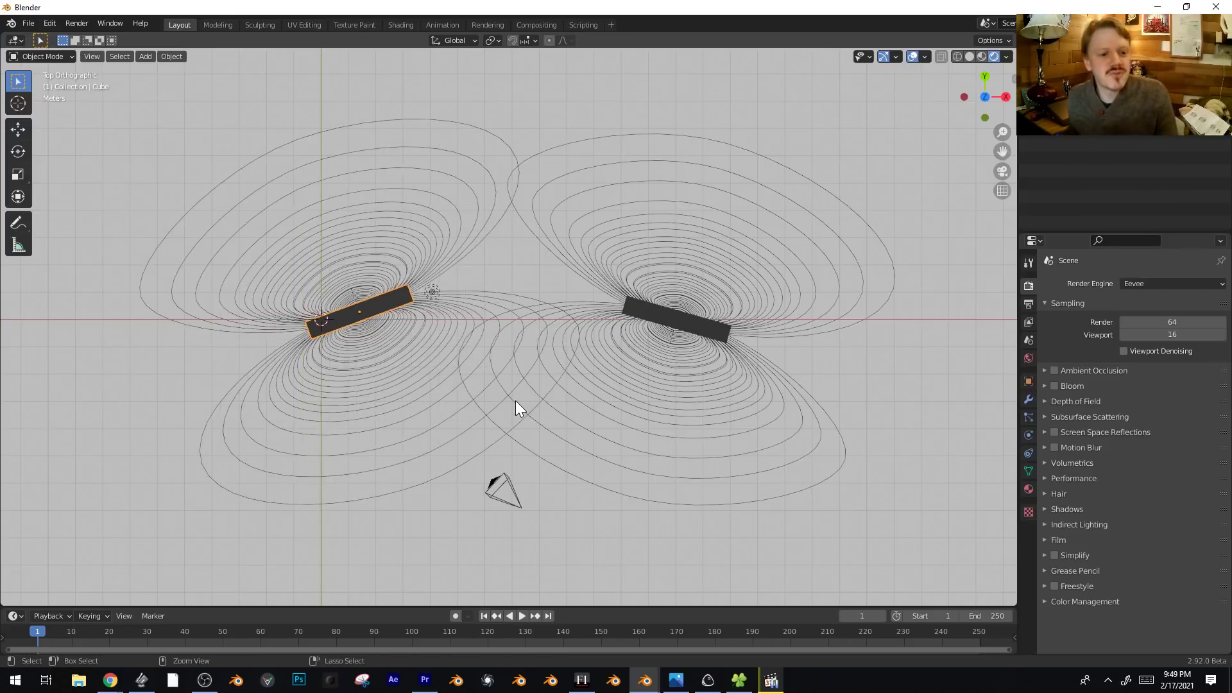
Scale the upright magnet up repeatedly until its field lines dwarf the other magnet.
{"action": "scroll", "coordinate": [401, 331], "scroll_direction": "down", "scroll_amount": 5}
{"action": "key", "text": "s"}
{"action": "left_click", "coordinate": [618, 392]}
{"action": "scroll", "coordinate": [617, 393], "scroll_direction": "down", "scroll_amount": 7}
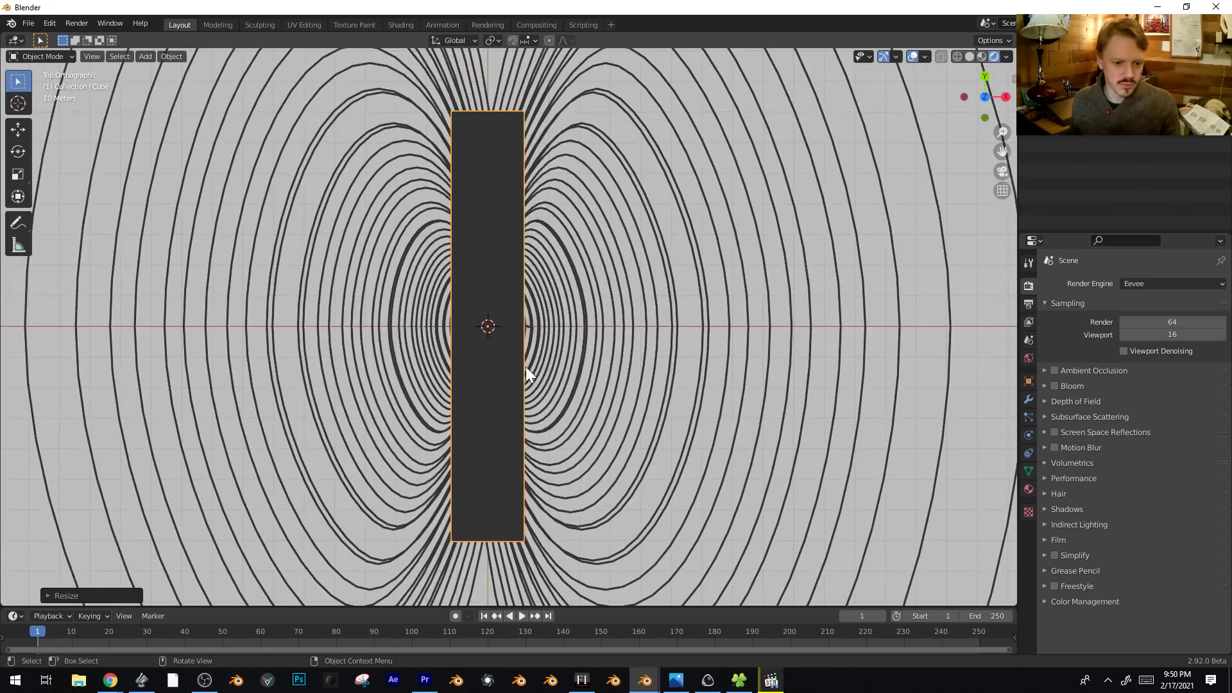
{"action": "key", "text": "s"}
{"action": "left_click", "coordinate": [832, 418]}
Move the enlarged magnet so that the small magnet sits in a gap between two of its field lines.
{"action": "scroll", "coordinate": [832, 417], "scroll_direction": "up", "scroll_amount": 5}
{"action": "key", "text": "g"}
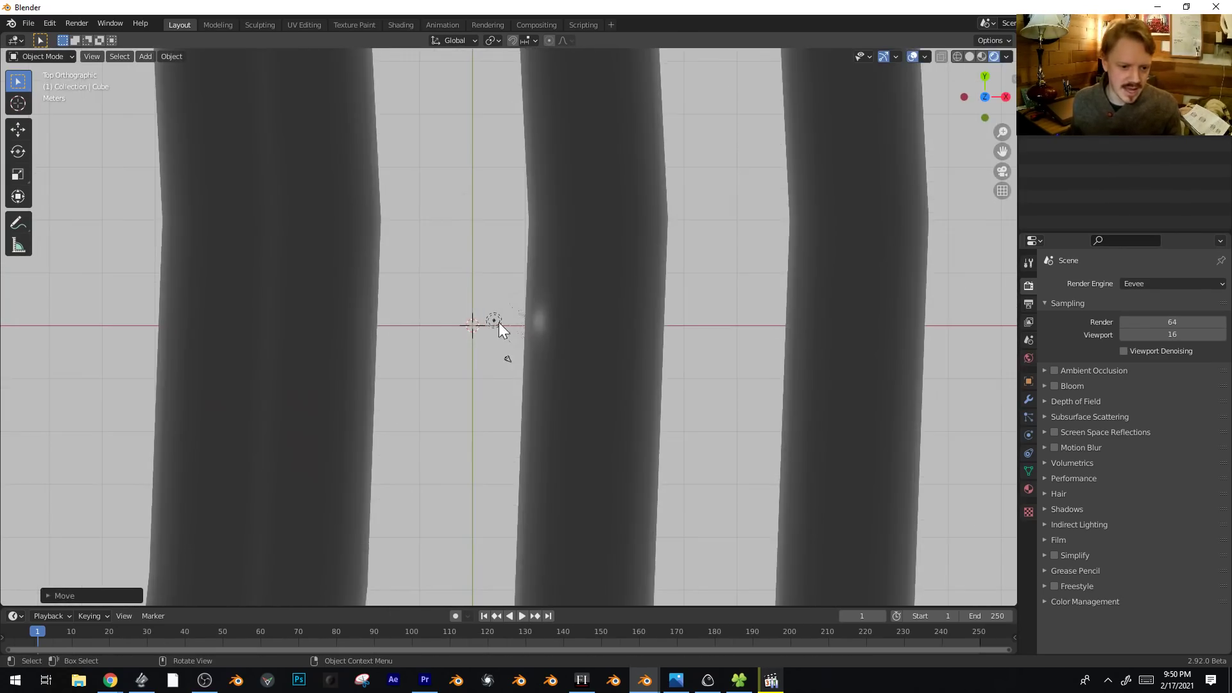
{"action": "left_click", "coordinate": [652, 309]}
{"action": "scroll", "coordinate": [652, 310], "scroll_direction": "up", "scroll_amount": 3}
{"action": "key", "text": "g"}
{"action": "left_click", "coordinate": [648, 306]}
Select the small magnet Cube.001 and rotate it to a steeper diagonal tilt within the gap.
{"action": "scroll", "coordinate": [947, 337], "scroll_direction": "up", "scroll_amount": 2}
{"action": "middle_click_drag", "start_coordinate": [871, 323], "coordinate": [551, 319], "text": "shift"}
{"action": "left_click", "coordinate": [730, 297]}
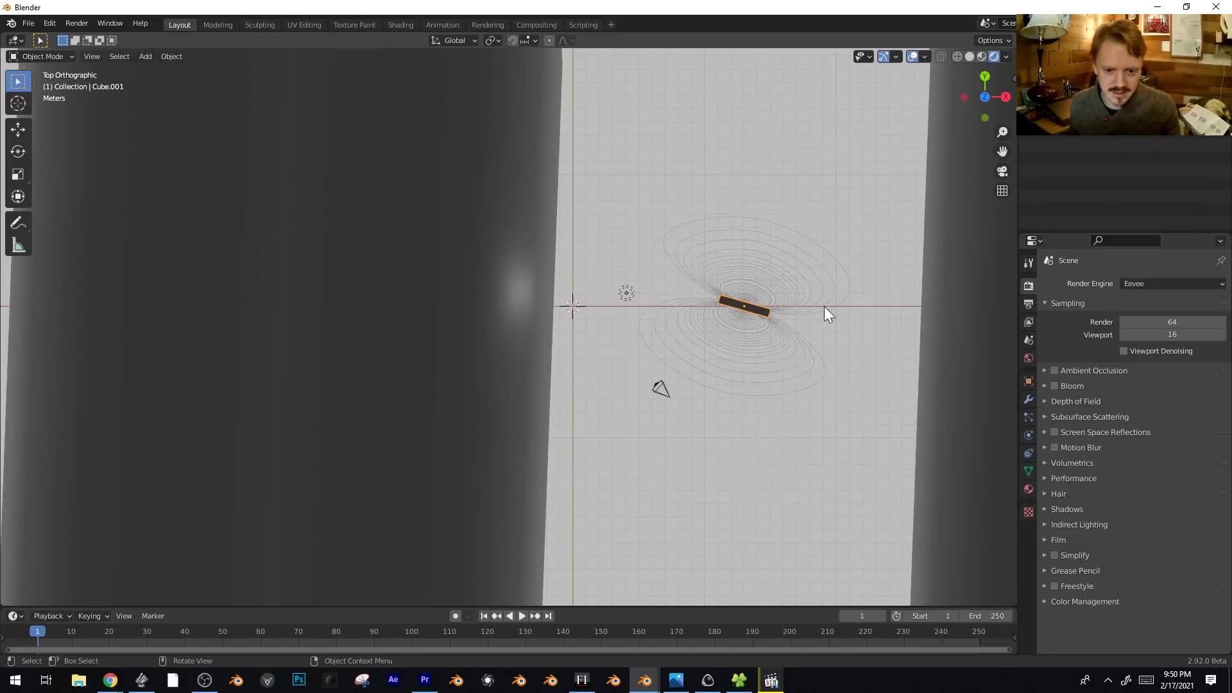
{"action": "key", "text": "r"}
{"action": "left_click", "coordinate": [677, 312]}
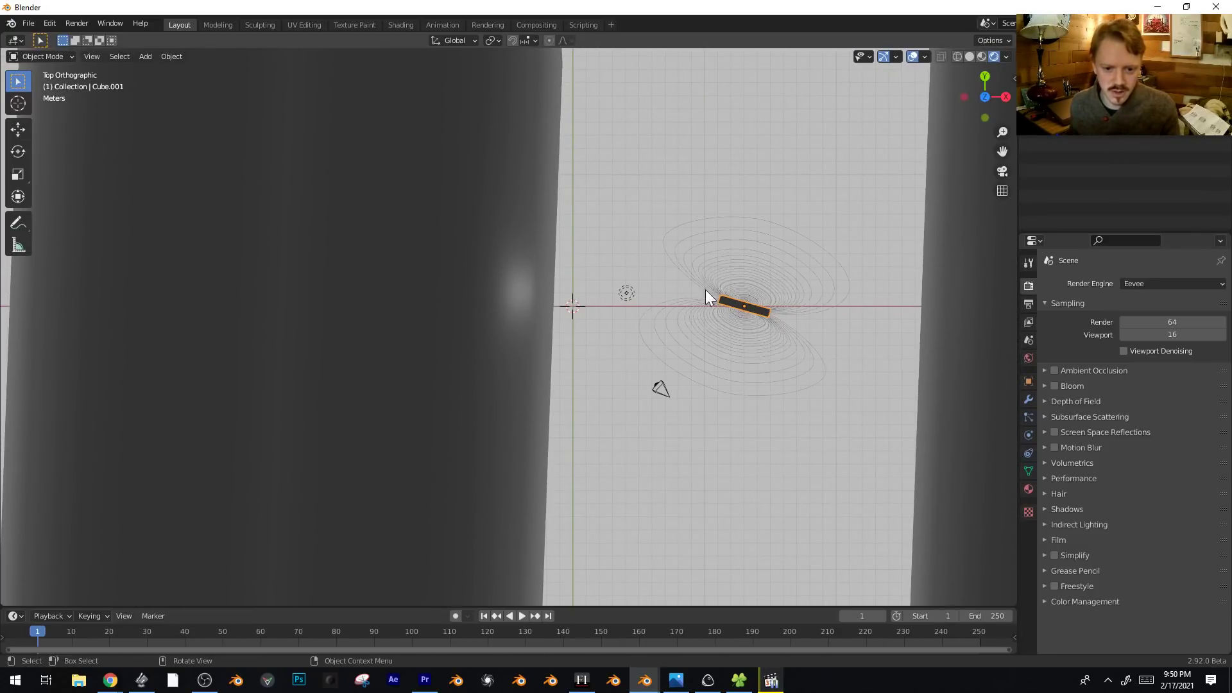
{"action": "scroll", "coordinate": [736, 344], "scroll_direction": "down", "scroll_amount": 4}
{"action": "scroll", "coordinate": [734, 344], "scroll_direction": "up", "scroll_amount": 5}
{"action": "key", "text": "r"}
{"action": "left_click", "coordinate": [691, 237]}
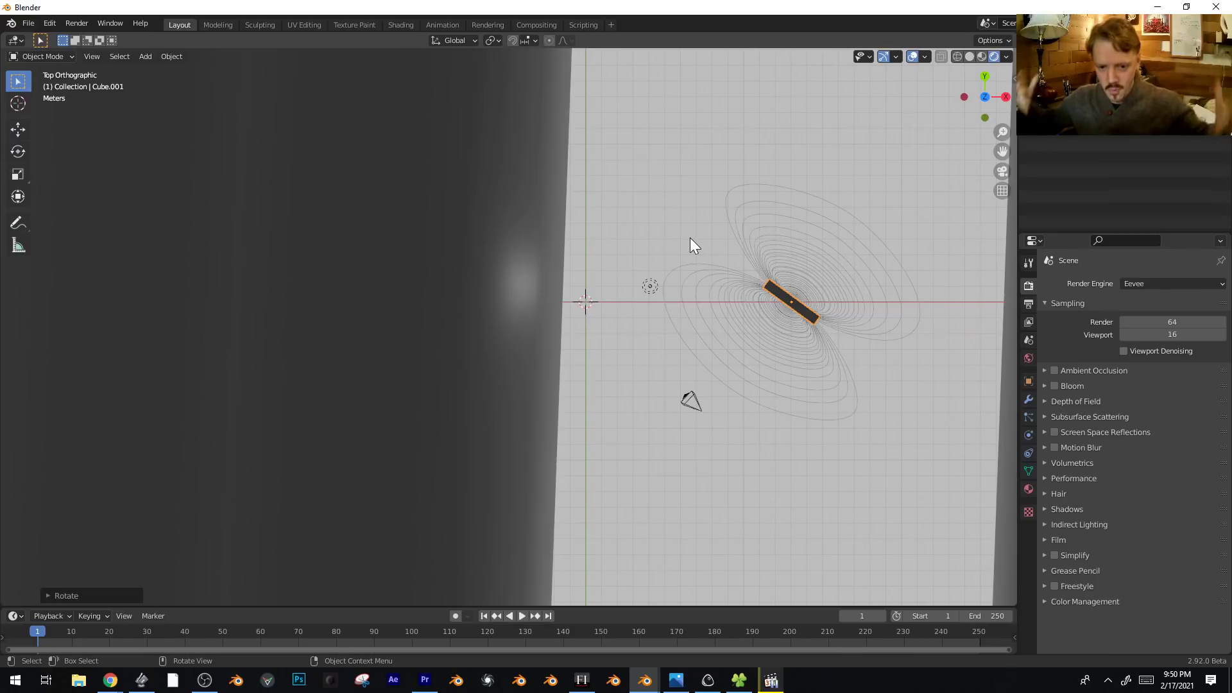
Scale the small magnet up to a fraction of the large one and place it to the large magnet's right.
{"action": "scroll", "coordinate": [682, 334], "scroll_direction": "down", "scroll_amount": 10}
{"action": "key", "text": "s"}
{"action": "left_click", "coordinate": [945, 227]}
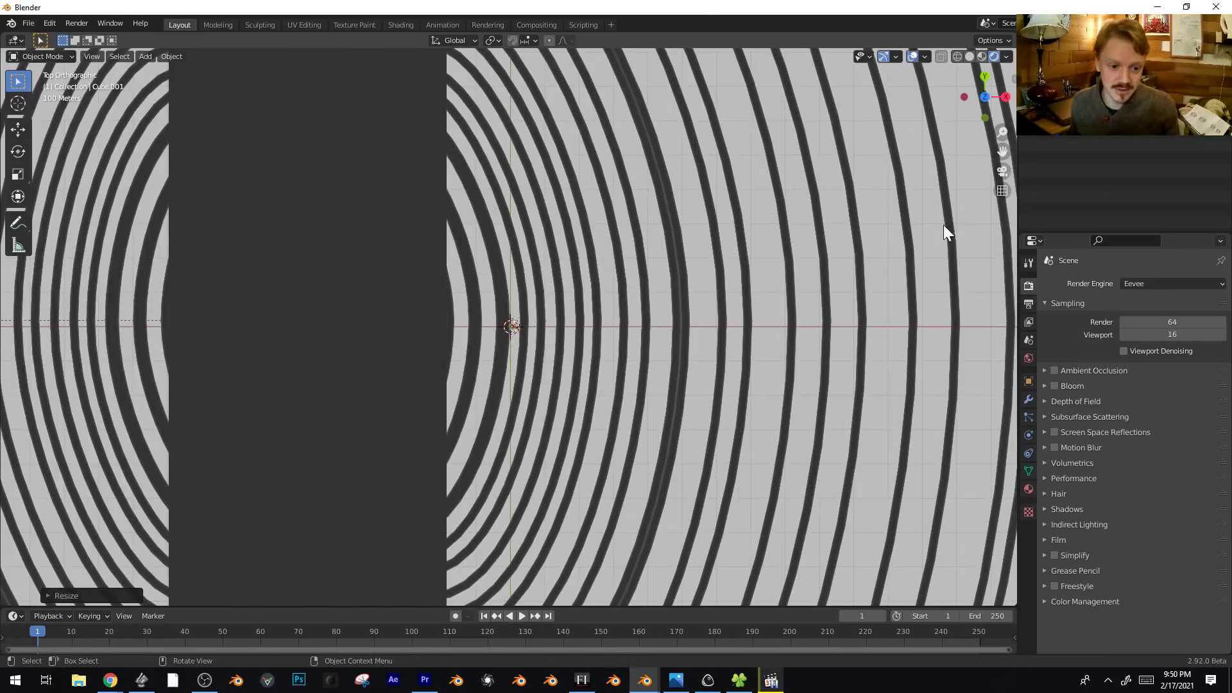
{"action": "scroll", "coordinate": [706, 282], "scroll_direction": "down", "scroll_amount": 4}
{"action": "key", "text": "s"}
{"action": "left_click", "coordinate": [140, 334]}
{"action": "key", "text": "g"}
{"action": "left_click", "coordinate": [602, 319]}
{"action": "key", "text": "s"}
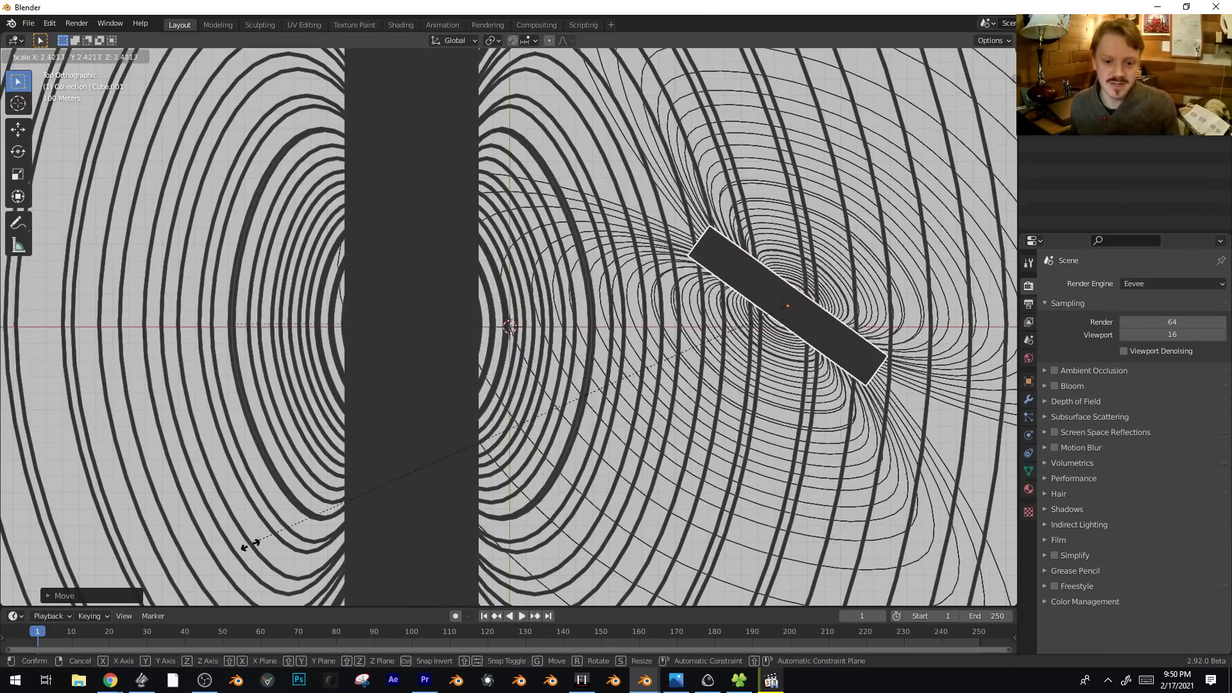
{"action": "left_click", "coordinate": [248, 542]}
Reposition the tilted magnet within the large magnet's right-hand field lines and clear the selection.
{"action": "scroll", "coordinate": [712, 490], "scroll_direction": "down", "scroll_amount": 2}
{"action": "key", "text": "g"}
{"action": "left_click", "coordinate": [761, 374]}
{"action": "scroll", "coordinate": [809, 390], "scroll_direction": "down", "scroll_amount": 1}
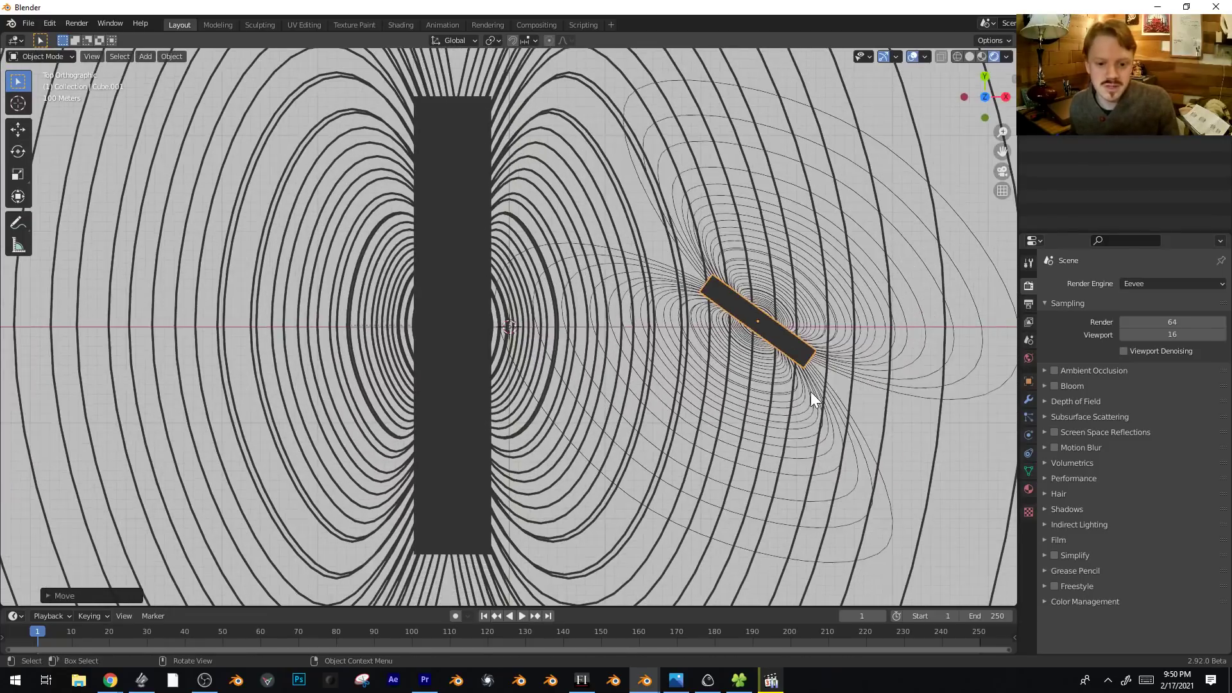
{"action": "middle_click_drag", "start_coordinate": [796, 386], "coordinate": [670, 346], "text": "shift"}
{"action": "key", "text": "g"}
{"action": "left_click", "coordinate": [729, 338]}
{"action": "scroll", "coordinate": [796, 357], "scroll_direction": "down", "scroll_amount": 2}
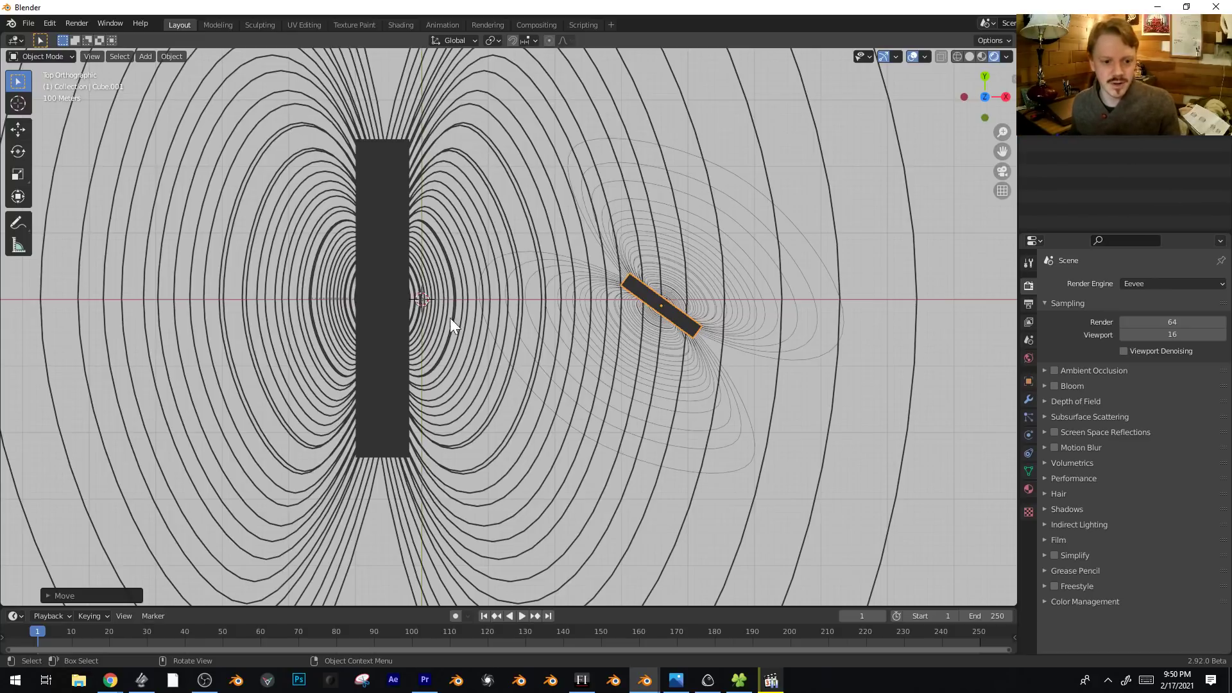
{"action": "left_click", "coordinate": [486, 241]}
{"action": "key", "text": "alt+a"}
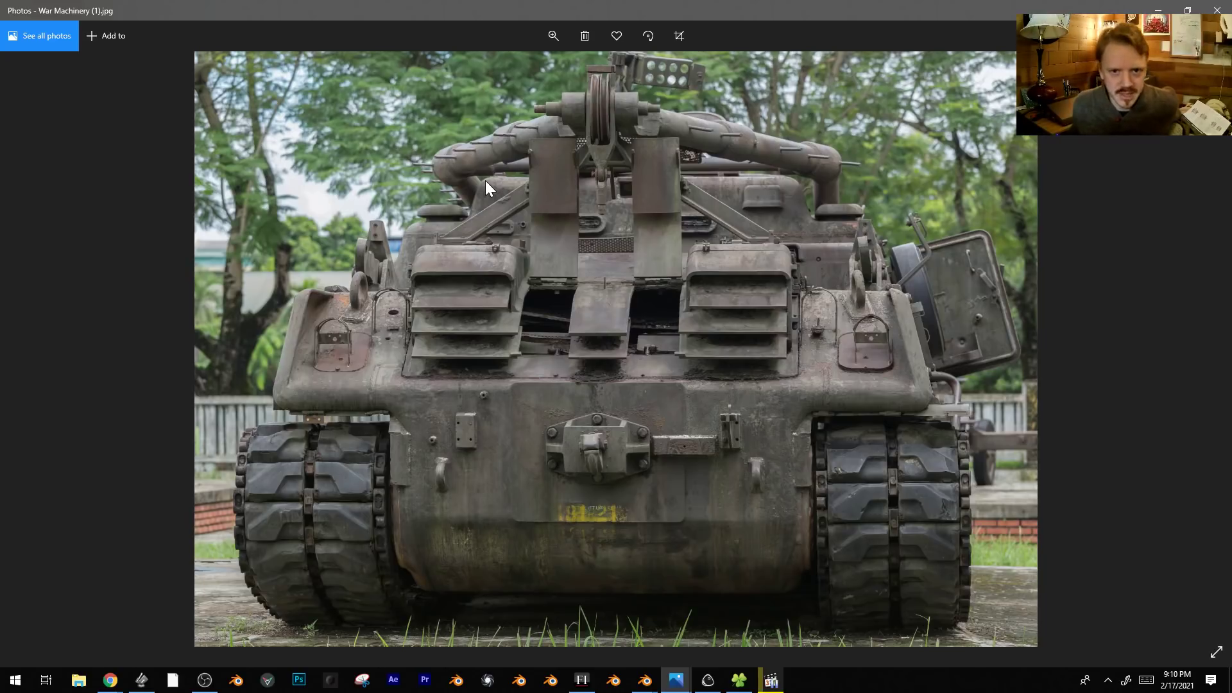
Switch to Photos and look through the War Machinery reference images of tanks and artillery guns.
{"action": "key", "text": "Right"}
{"action": "key", "text": "Right"}
{"action": "key", "text": "Right"}
{"action": "key", "text": "Right"}
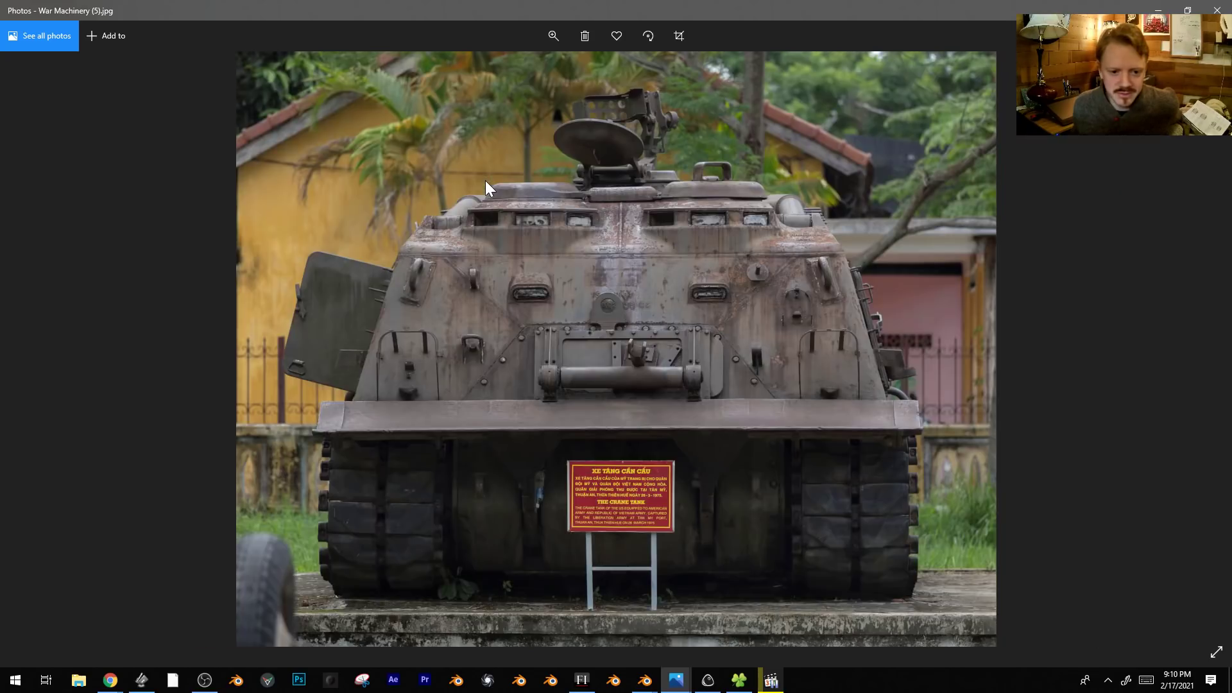
{"action": "key", "text": "Right"}
{"action": "key", "text": "Right"}
{"action": "key", "text": "Right"}
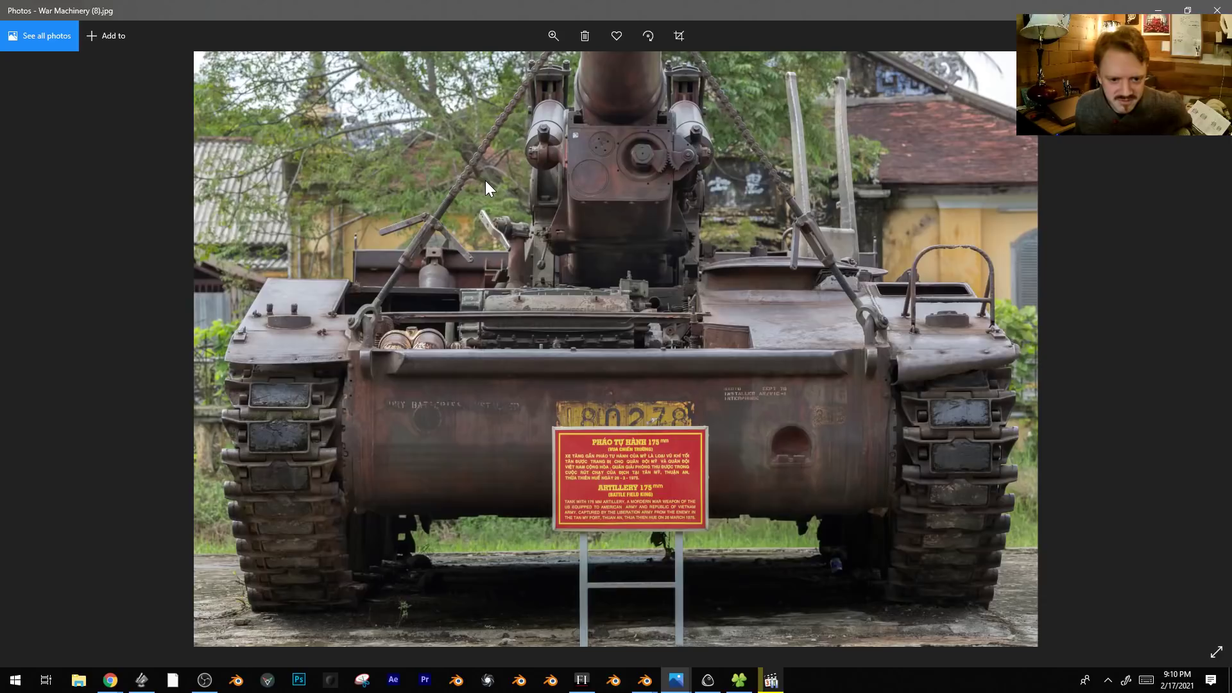
{"action": "key", "text": "Right"}
{"action": "key", "text": "Right"}
{"action": "key", "text": "Right"}
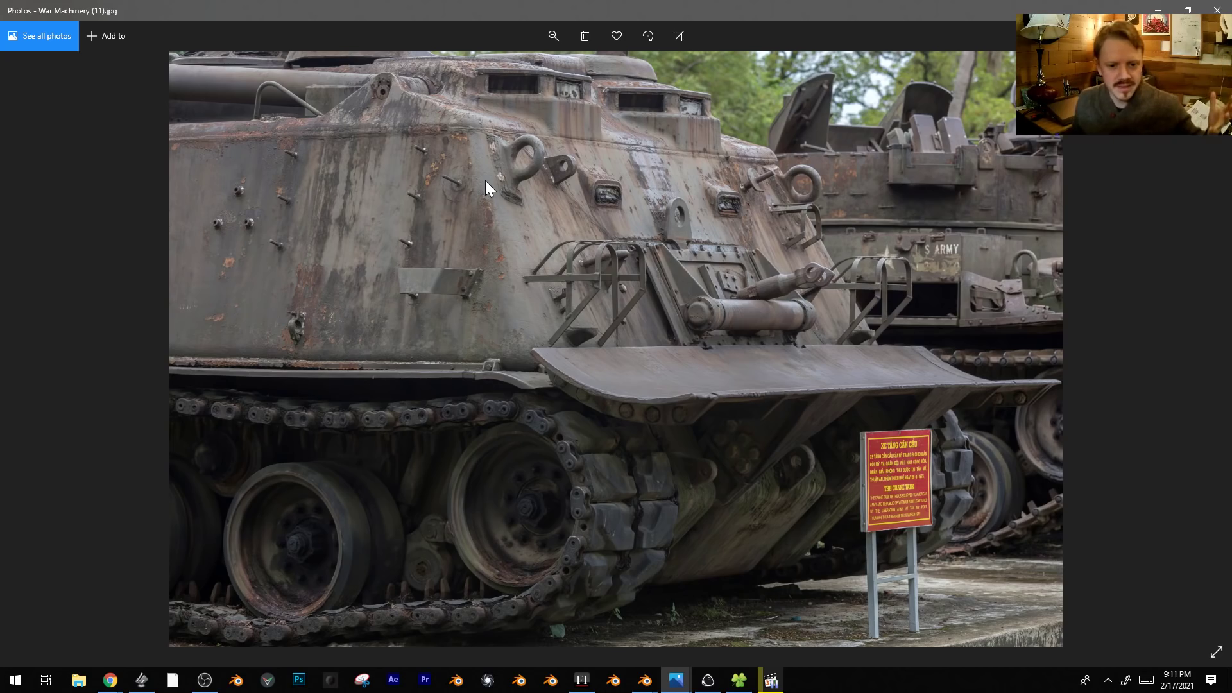
{"action": "key", "text": "Right"}
{"action": "key", "text": "Right"}
{"action": "key", "text": "Right"}
{"action": "key", "text": "Right"}
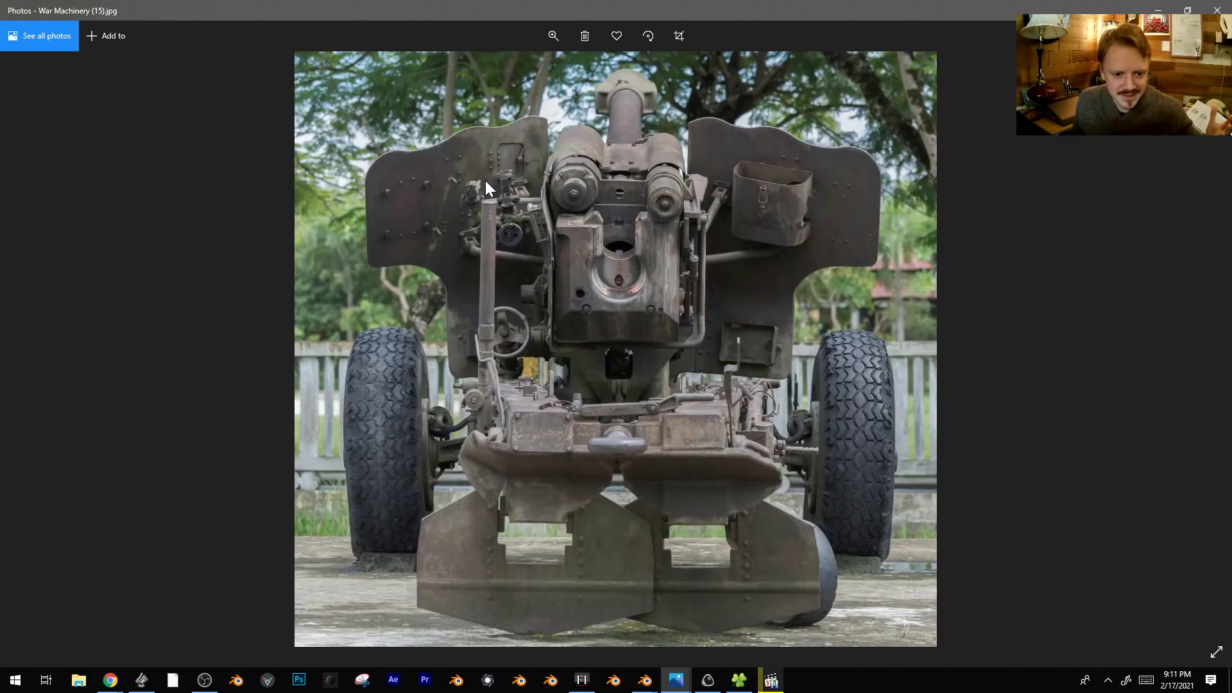
{"action": "key", "text": "Right"}
{"action": "key", "text": "Right"}
{"action": "key", "text": "Right"}
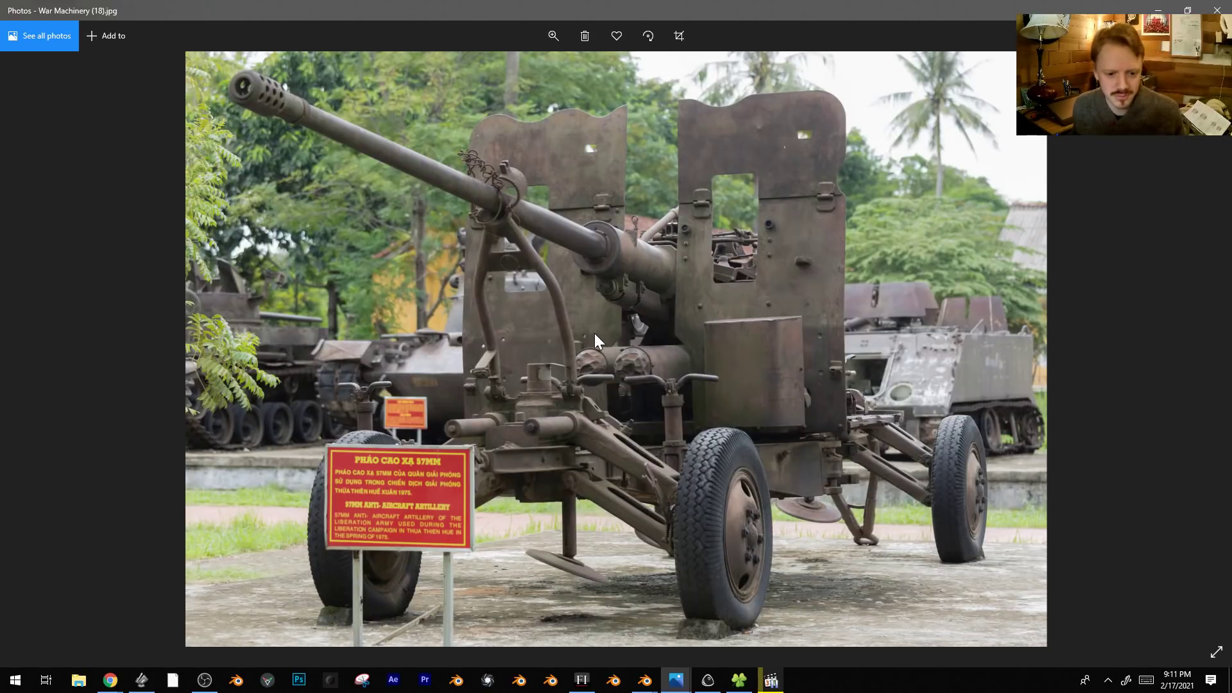
Continue through the reference set to the Soviet Jet Fighter photos and examine the aircraft surface details.
{"action": "key", "text": "Right"}
{"action": "key", "text": "Right"}
{"action": "key", "text": "Right"}
{"action": "key", "text": "Right"}
{"action": "key", "text": "Right"}
{"action": "key", "text": "Right"}
{"action": "key", "text": "Right"}
{"action": "key", "text": "Right"}
{"action": "key", "text": "Right"}
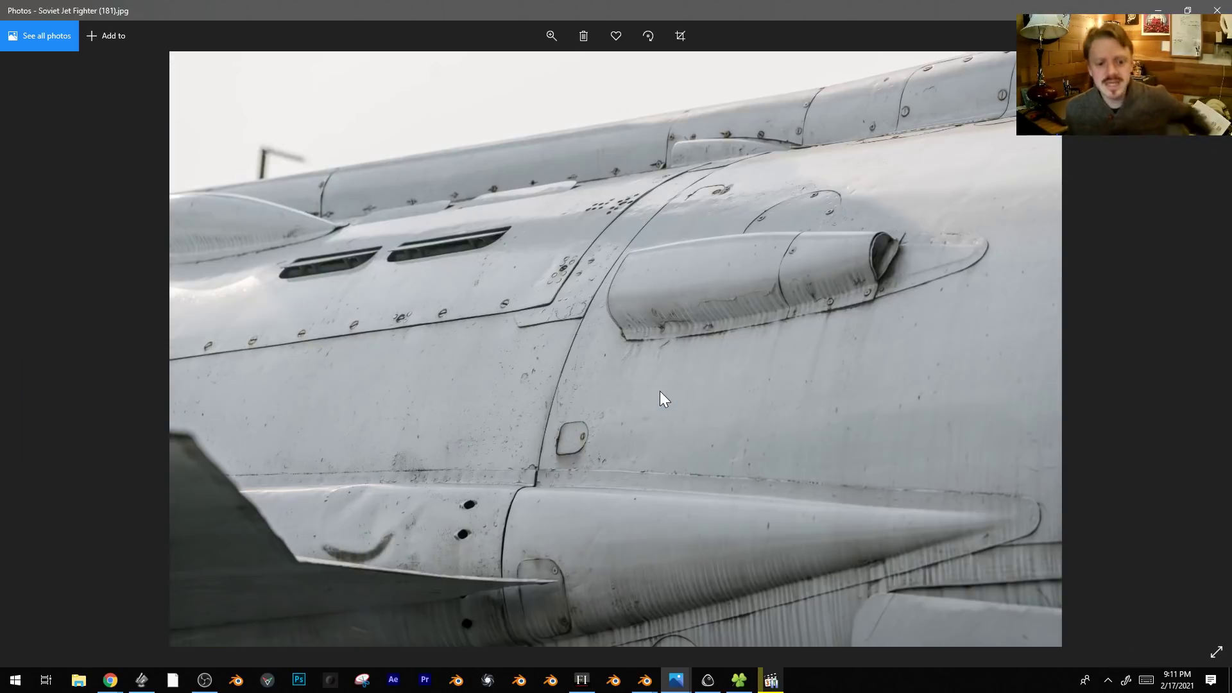
{"action": "key", "text": "Right"}
{"action": "key", "text": "Right"}
{"action": "key", "text": "Right"}
{"action": "key", "text": "Right"}
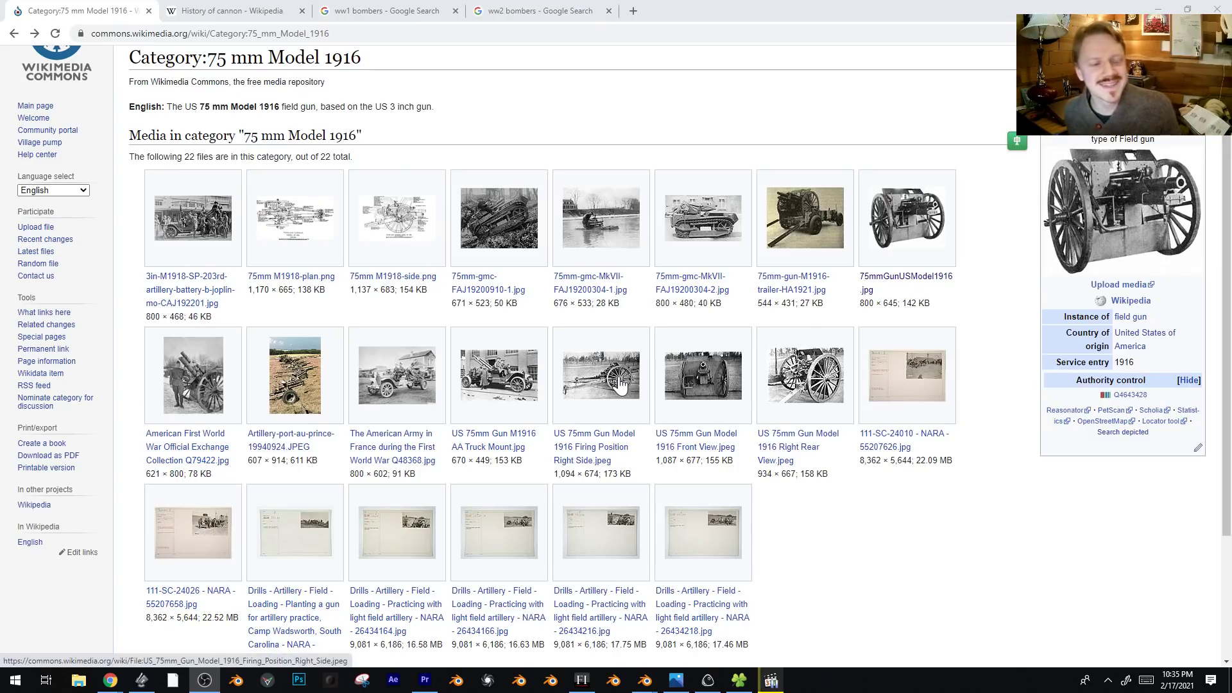
Switch to the browser and look over the "75 mm Model 1916" field gun images on Wikimedia Commons.
{"action": "scroll", "coordinate": [385, 321], "scroll_direction": "down", "scroll_amount": 1}
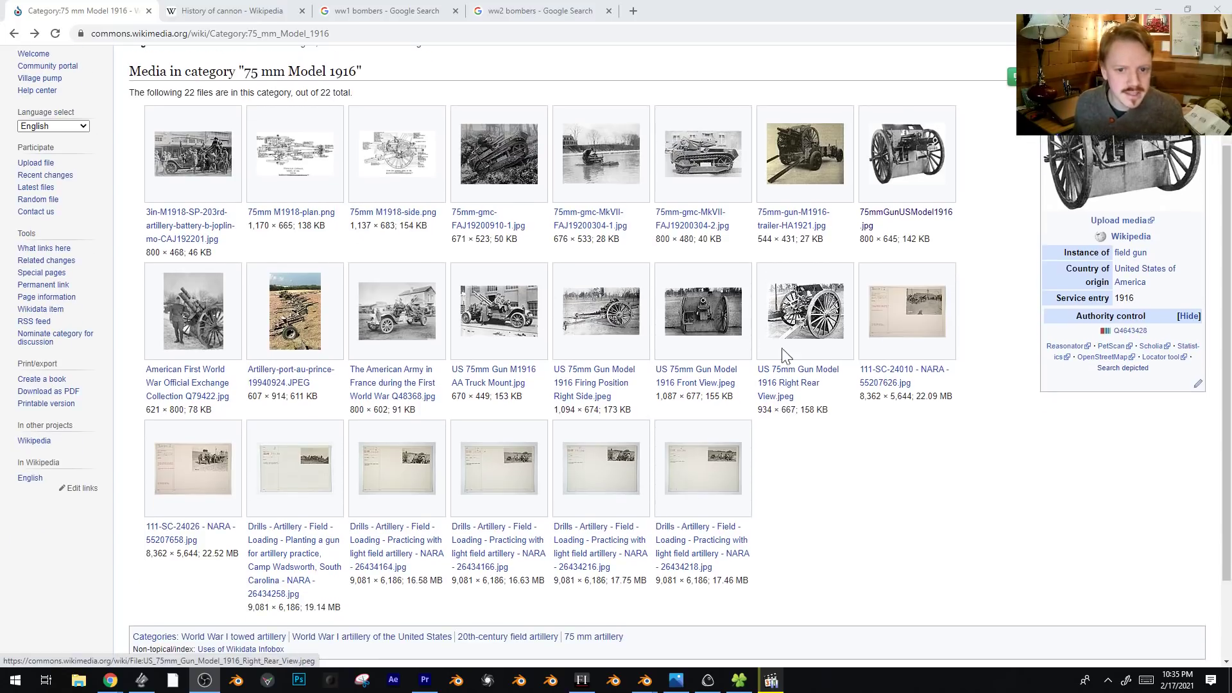
{"action": "scroll", "coordinate": [784, 355], "scroll_direction": "up", "scroll_amount": 2}
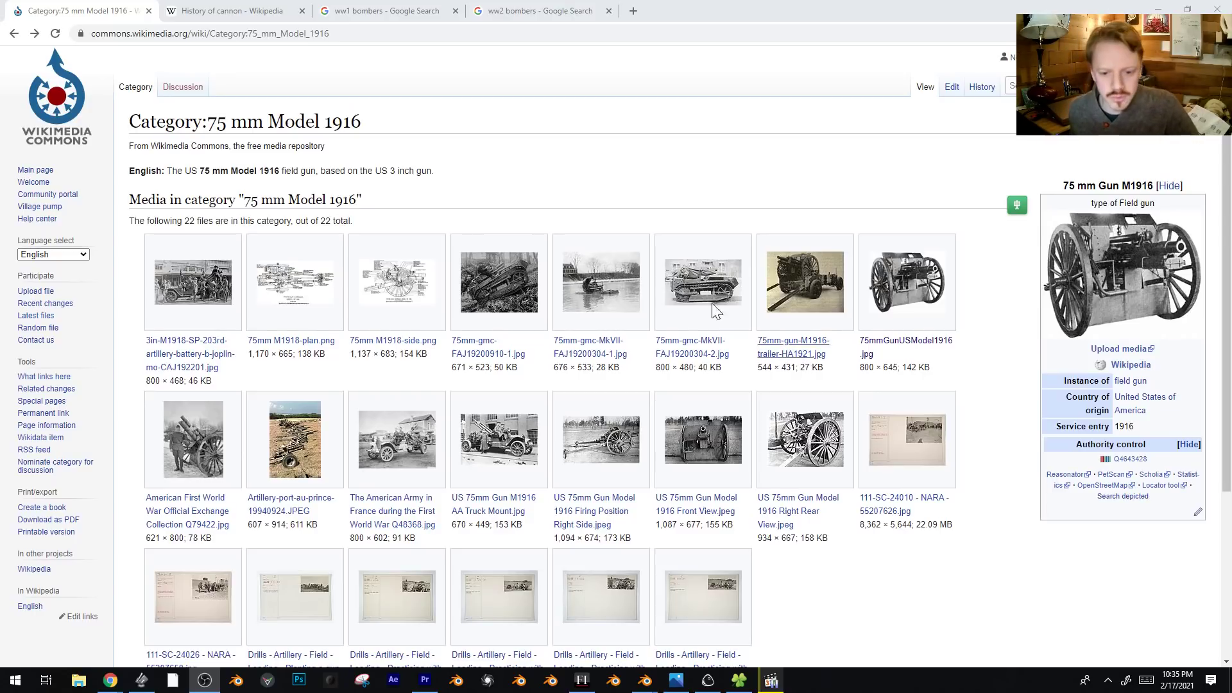
{"action": "scroll", "coordinate": [685, 301], "scroll_direction": "down", "scroll_amount": 1}
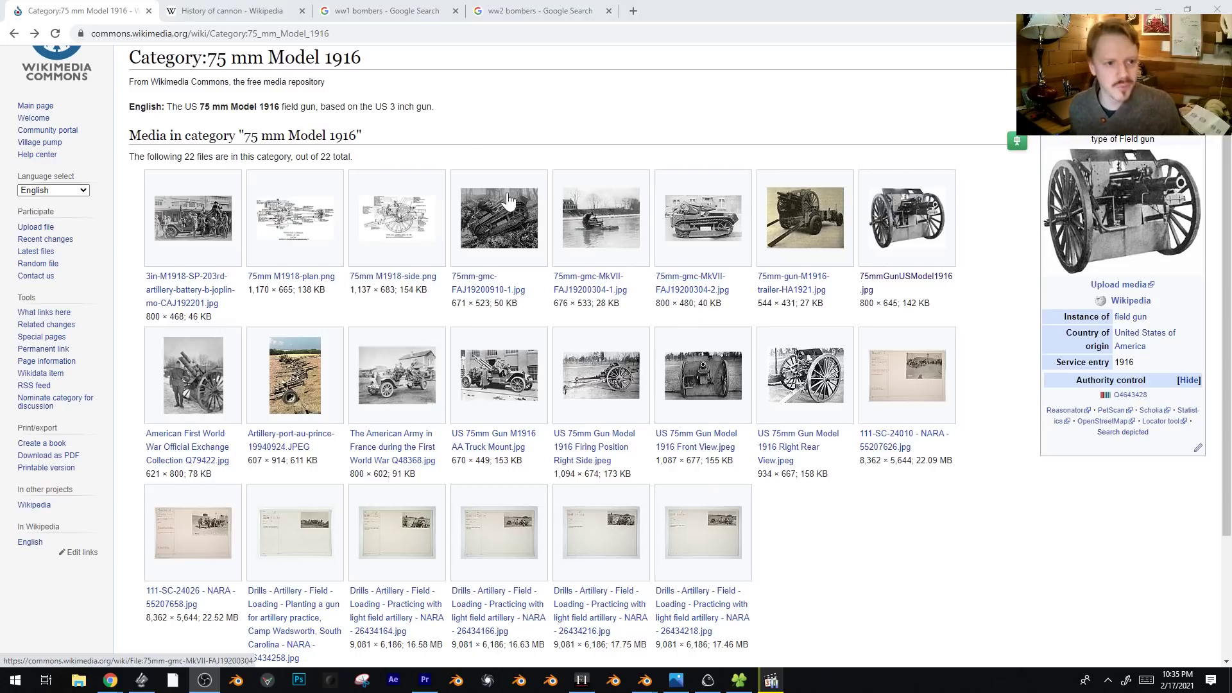
Compare the image results for "ww1 bombers" with those for "ww2 bombers".
{"action": "left_click", "coordinate": [385, 11]}
{"action": "scroll", "coordinate": [347, 215], "scroll_direction": "up", "scroll_amount": 1}
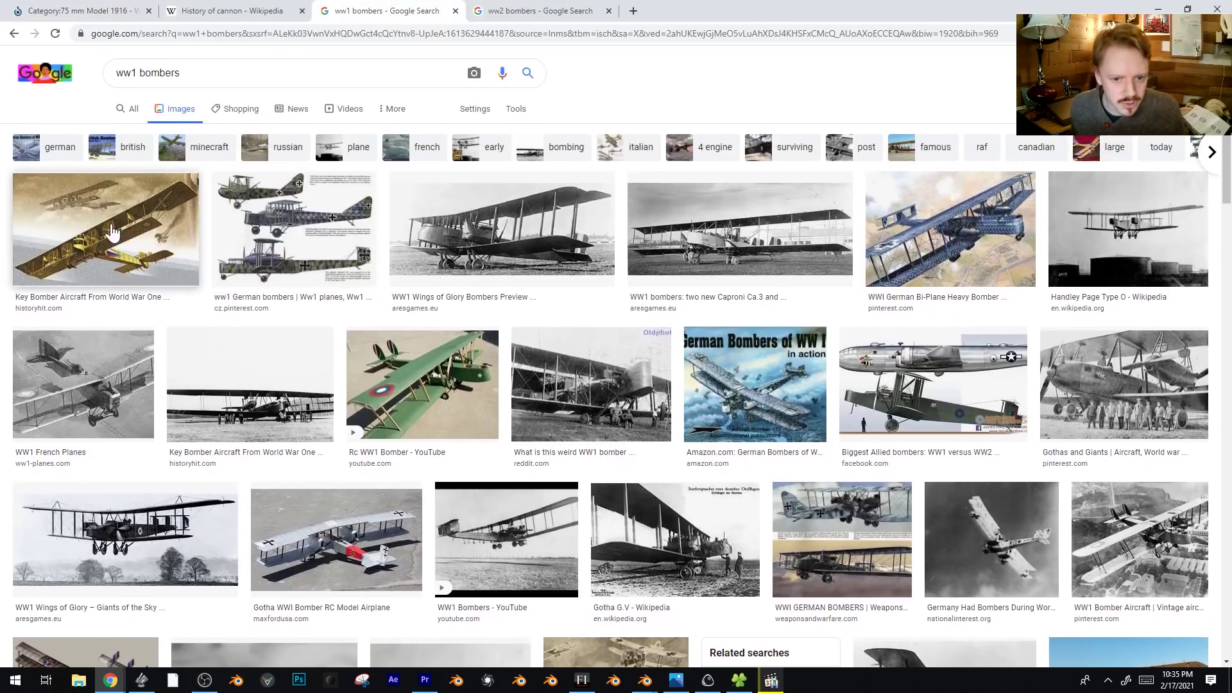
{"action": "scroll", "coordinate": [980, 276], "scroll_direction": "down", "scroll_amount": 2}
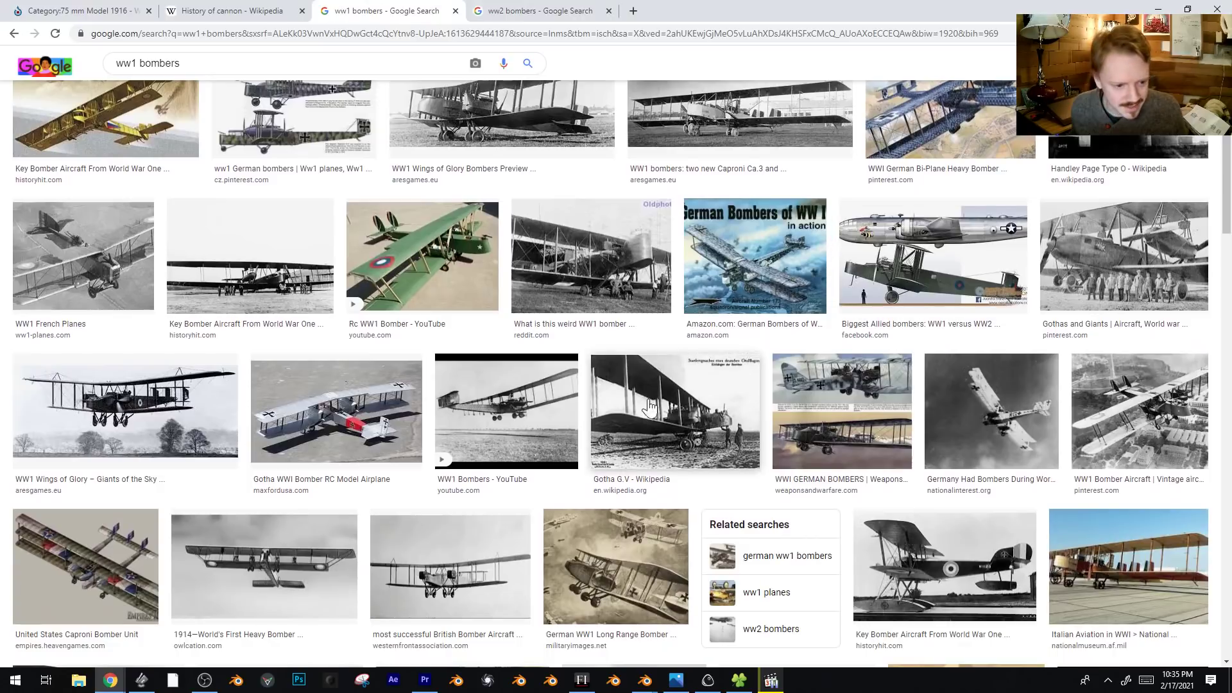
{"action": "scroll", "coordinate": [340, 390], "scroll_direction": "down", "scroll_amount": 2}
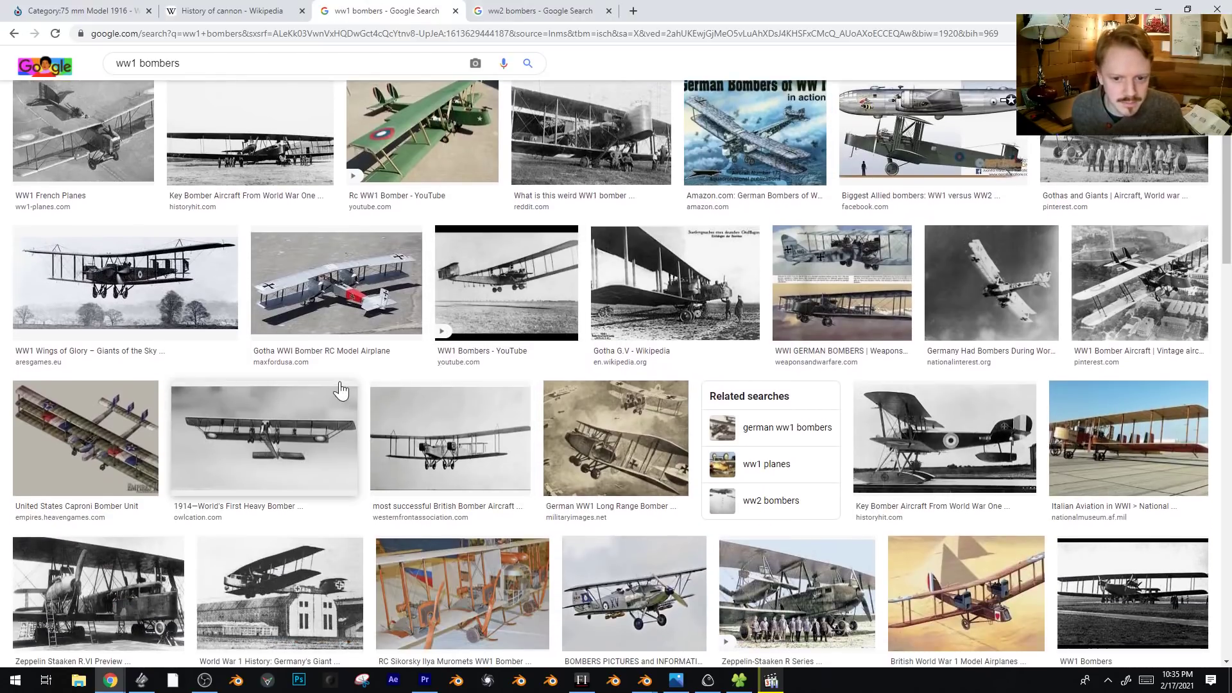
{"action": "left_click", "coordinate": [536, 11]}
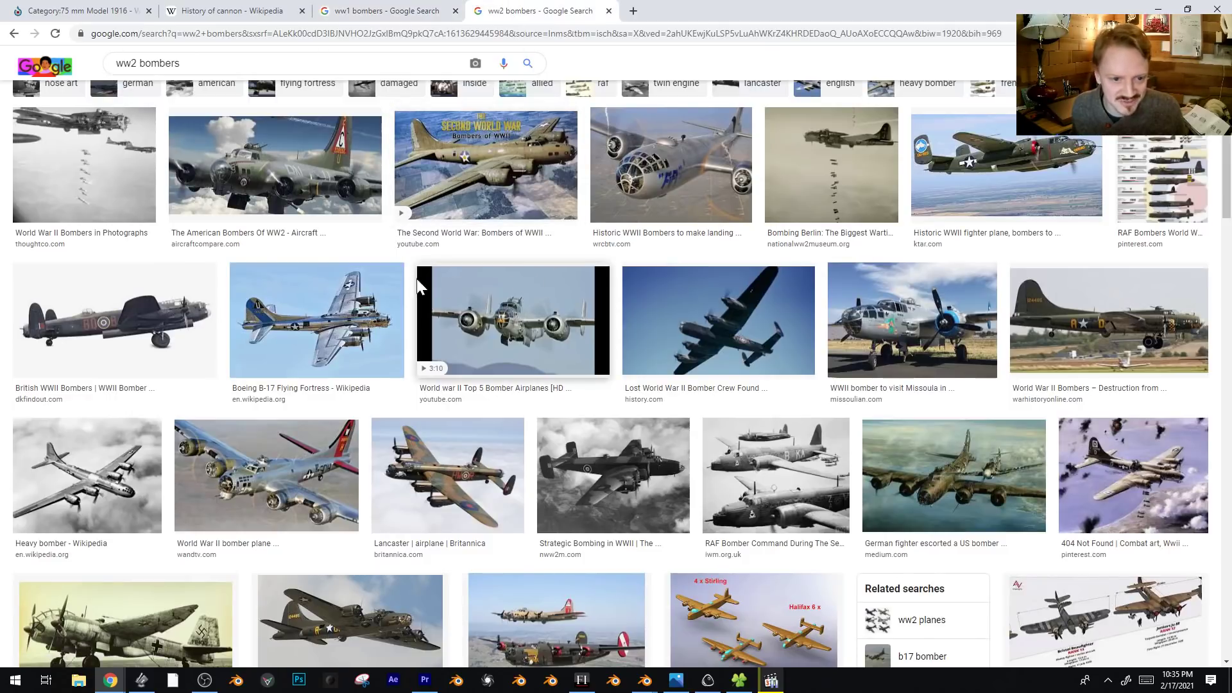
{"action": "scroll", "coordinate": [341, 300], "scroll_direction": "down", "scroll_amount": 4}
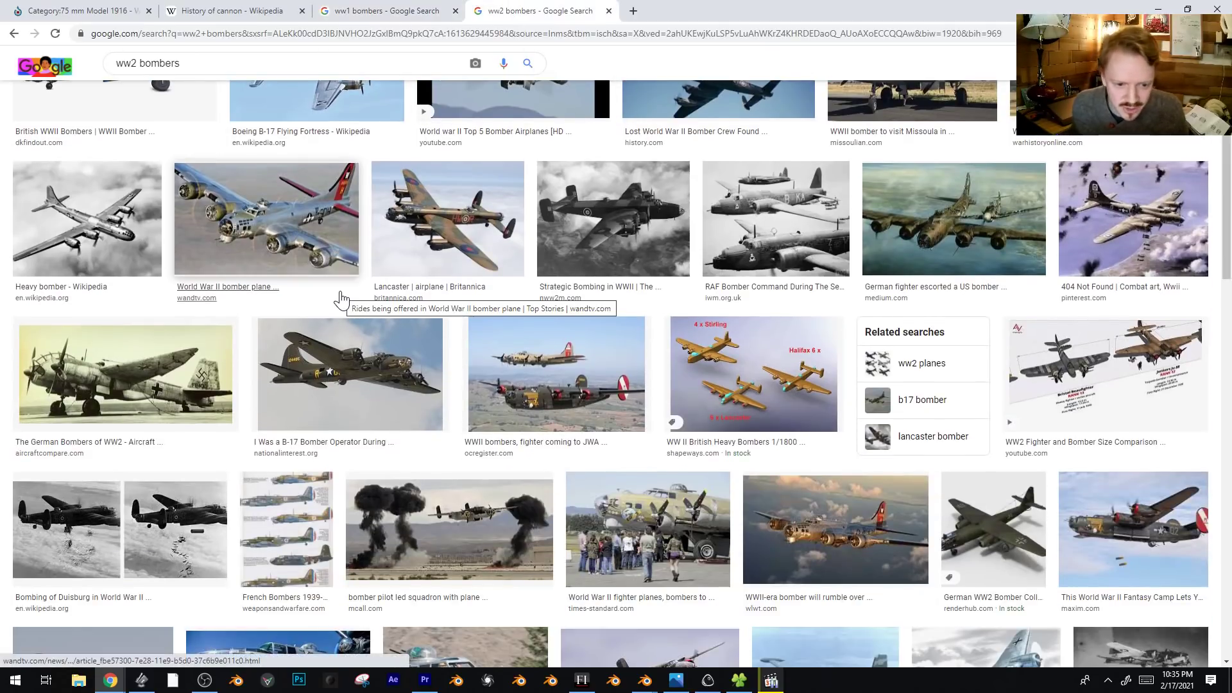
{"action": "scroll", "coordinate": [347, 302], "scroll_direction": "down", "scroll_amount": 2}
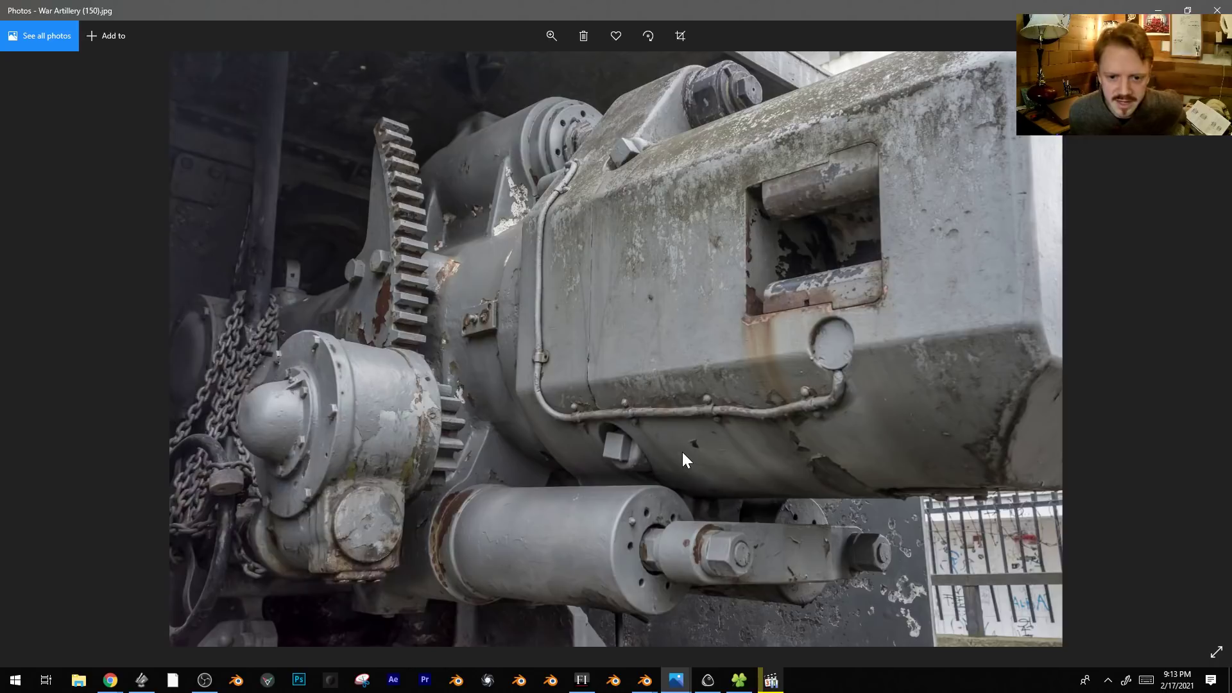
Switch to Photos and look through the War Artillery images, examining the mechanical parts and torpedo tubes.
{"action": "key", "text": "Right"}
{"action": "key", "text": "Right"}
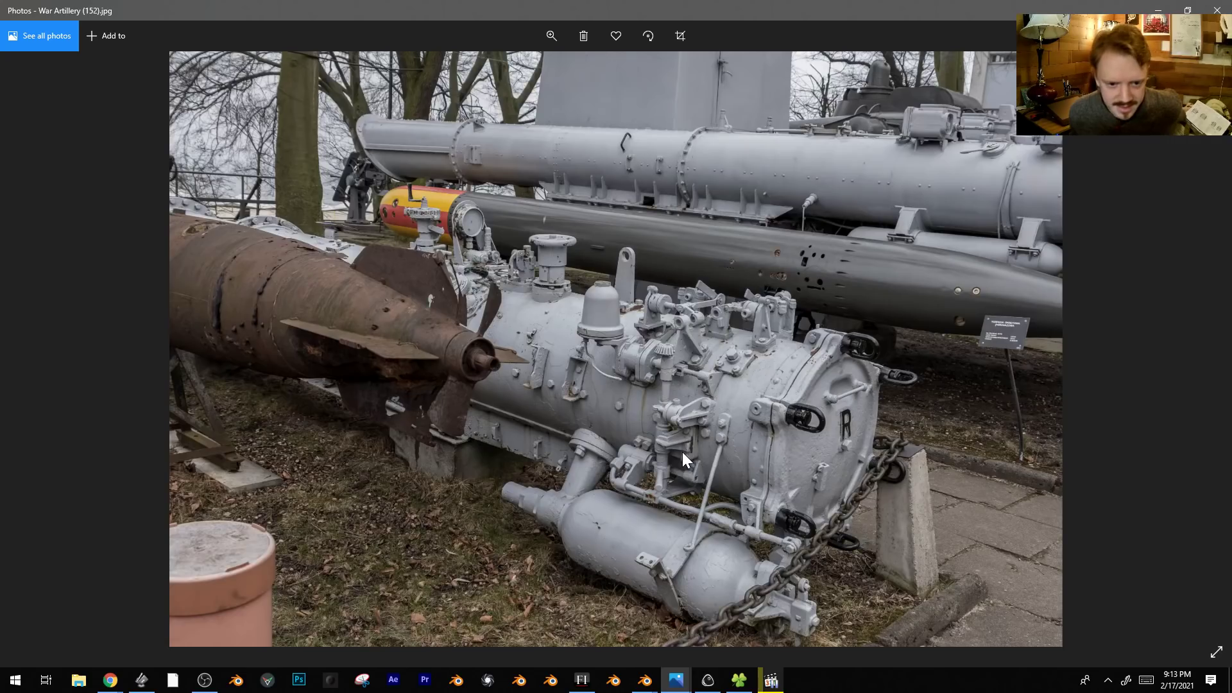
{"action": "key", "text": "Right"}
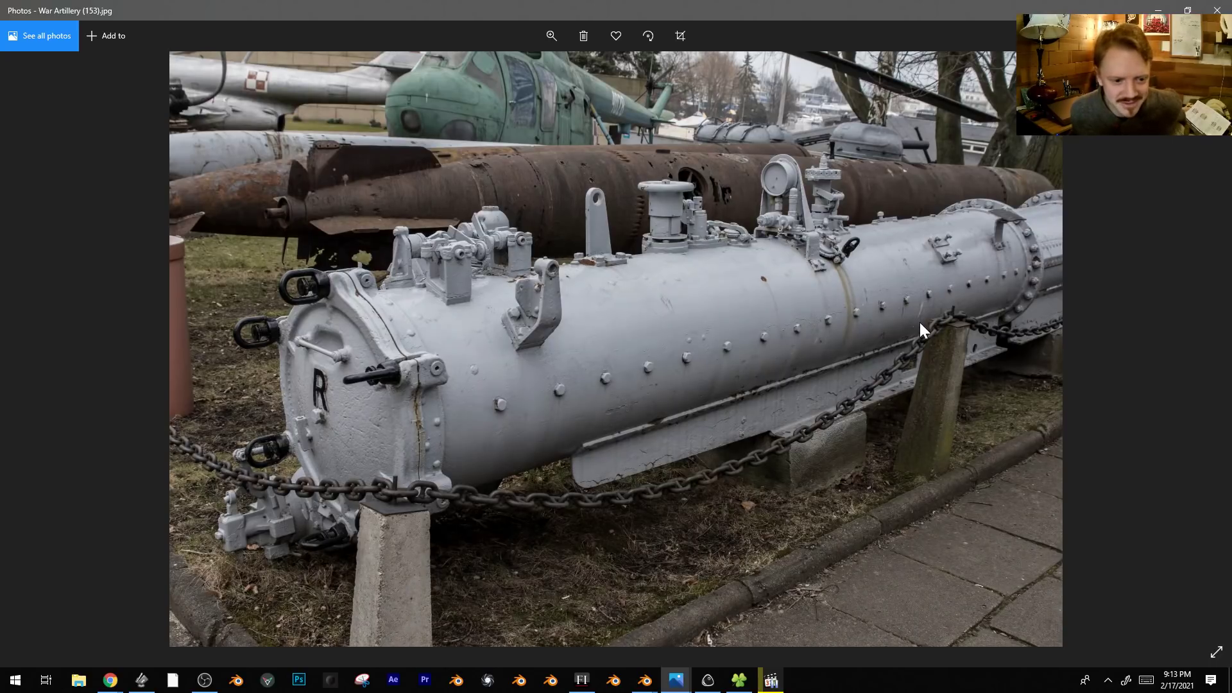
{"action": "key", "text": "Right"}
{"action": "key", "text": "Right"}
{"action": "key", "text": "Right"}
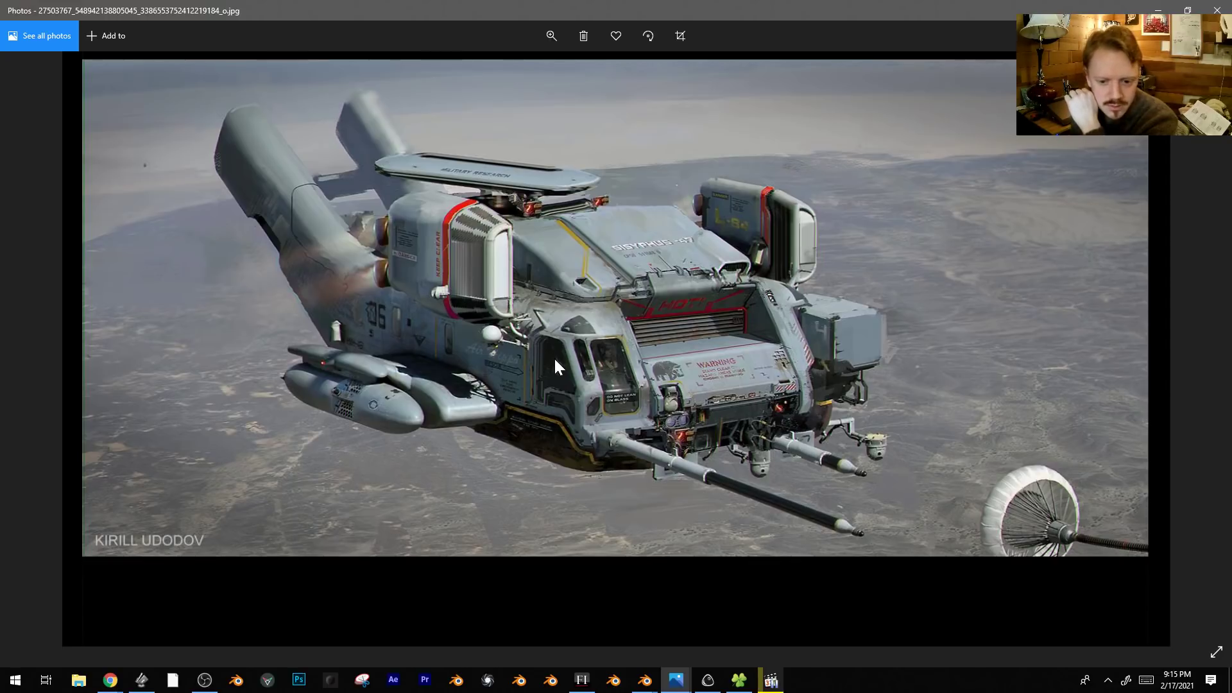
View the concept art of the landed grey aircraft with upright wings and examine its upper and lower parts.
{"action": "key", "text": "Right"}
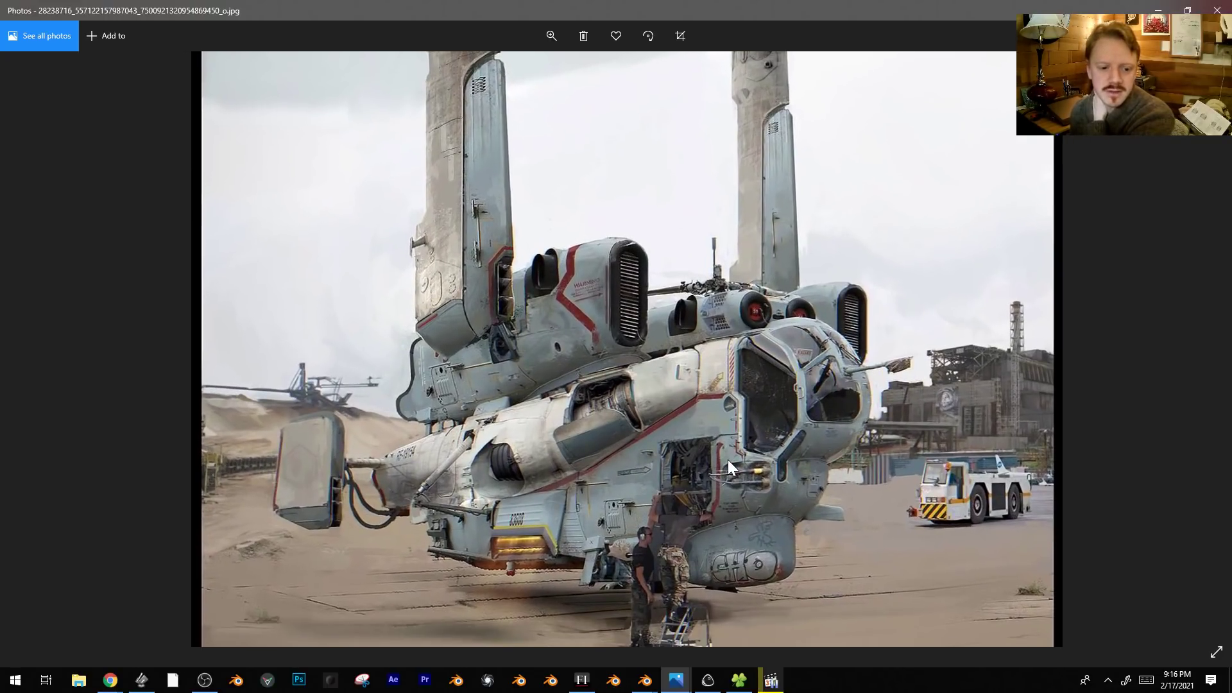
{"action": "left_click_drag", "start_coordinate": [727, 459], "coordinate": [717, 526]}
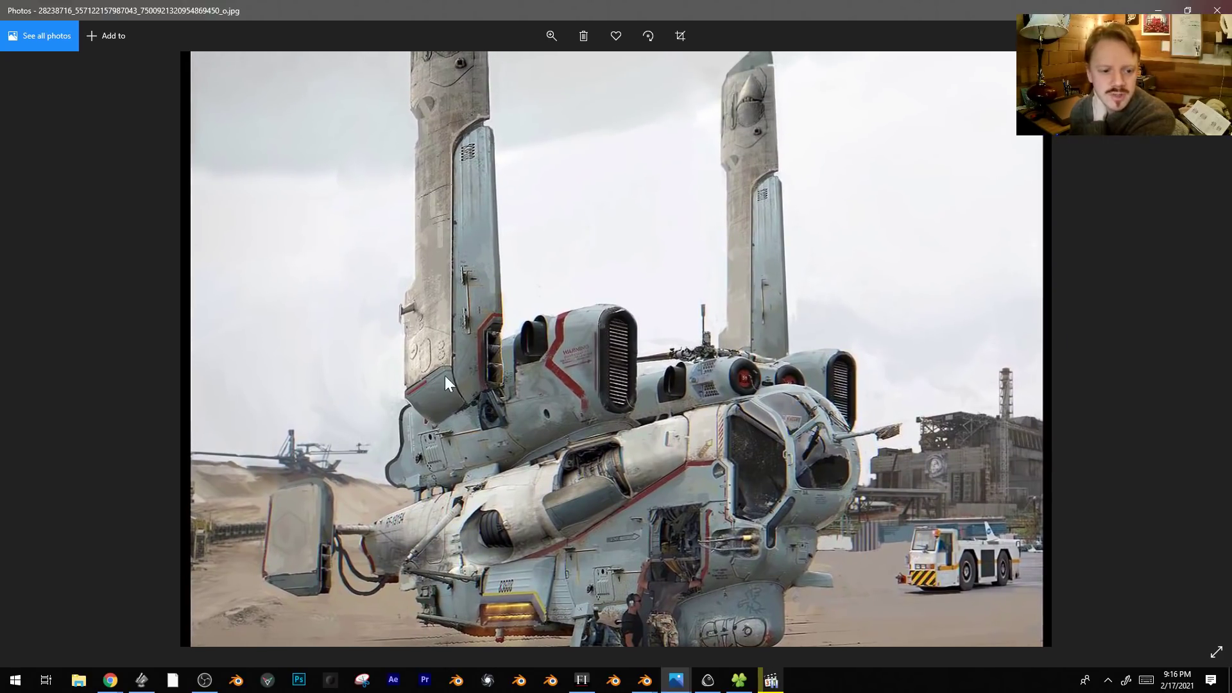
{"action": "left_click_drag", "start_coordinate": [595, 501], "coordinate": [479, 276]}
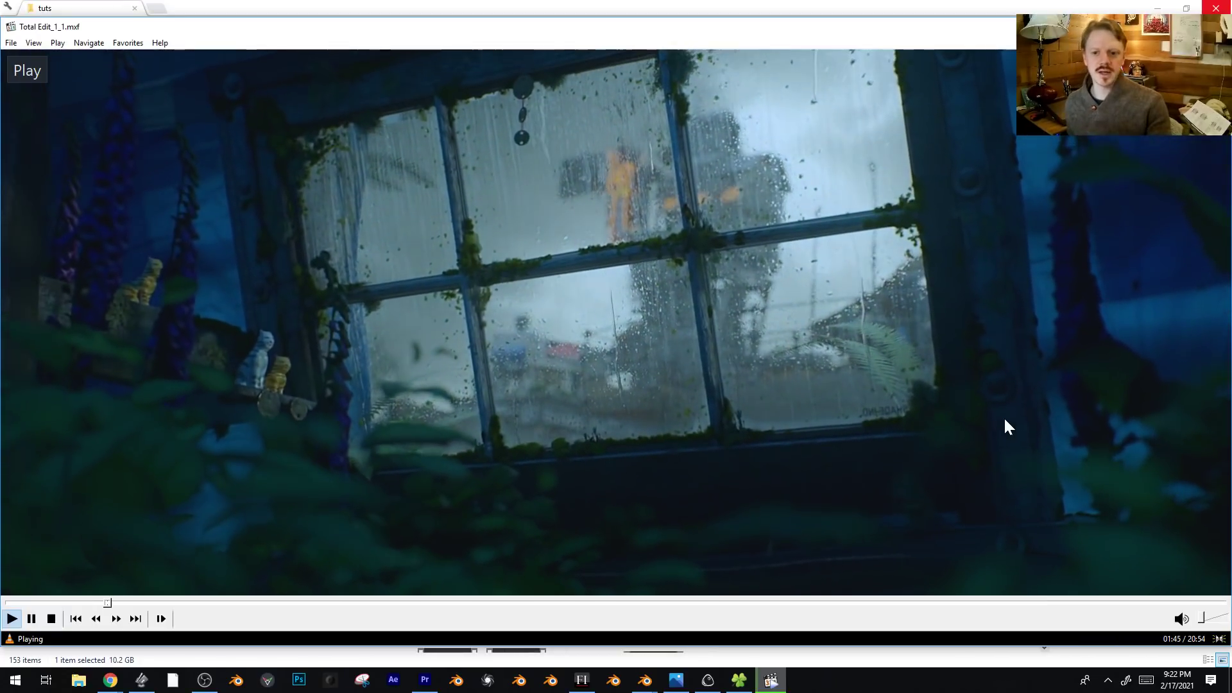
Switch to the video player, then pause and resume playback of Total Edit_1_1.mxf.
{"action": "key", "text": "space"}
{"action": "key", "text": "space"}
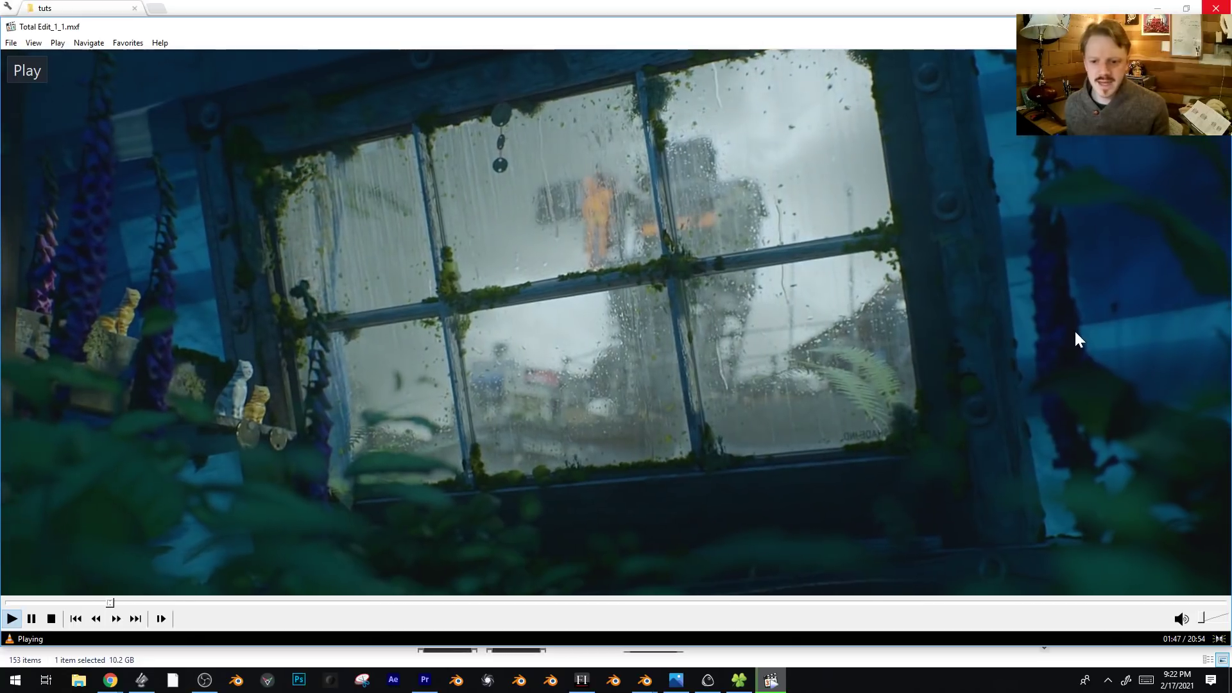
Pause the video, then switch to the browser and look through the "shipping container tarp" image results.
{"action": "key", "text": "space"}
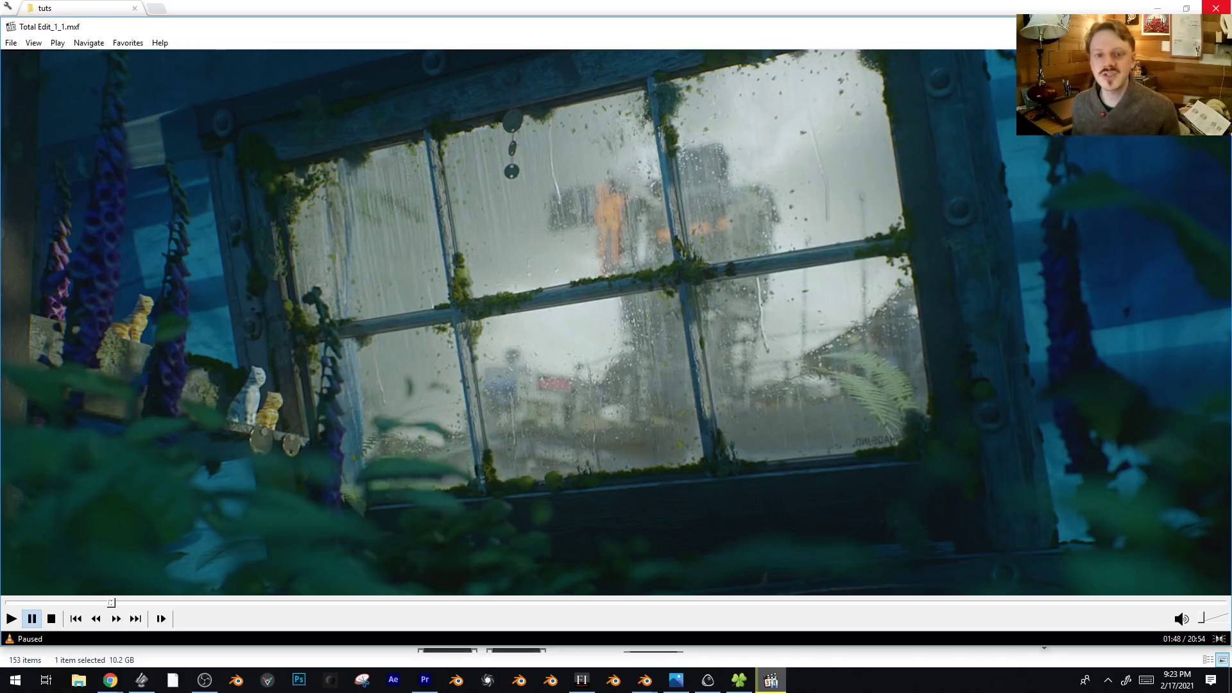
{"action": "key", "text": "alt+Tab"}
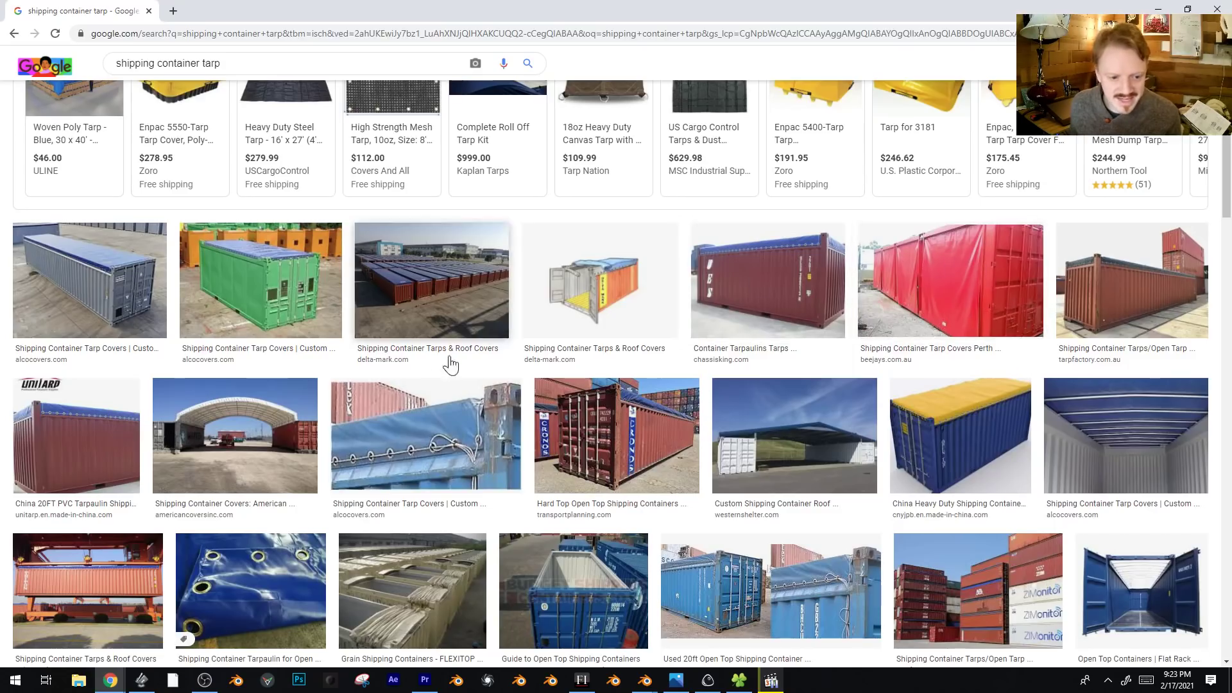
{"action": "scroll", "coordinate": [434, 319], "scroll_direction": "down", "scroll_amount": 2}
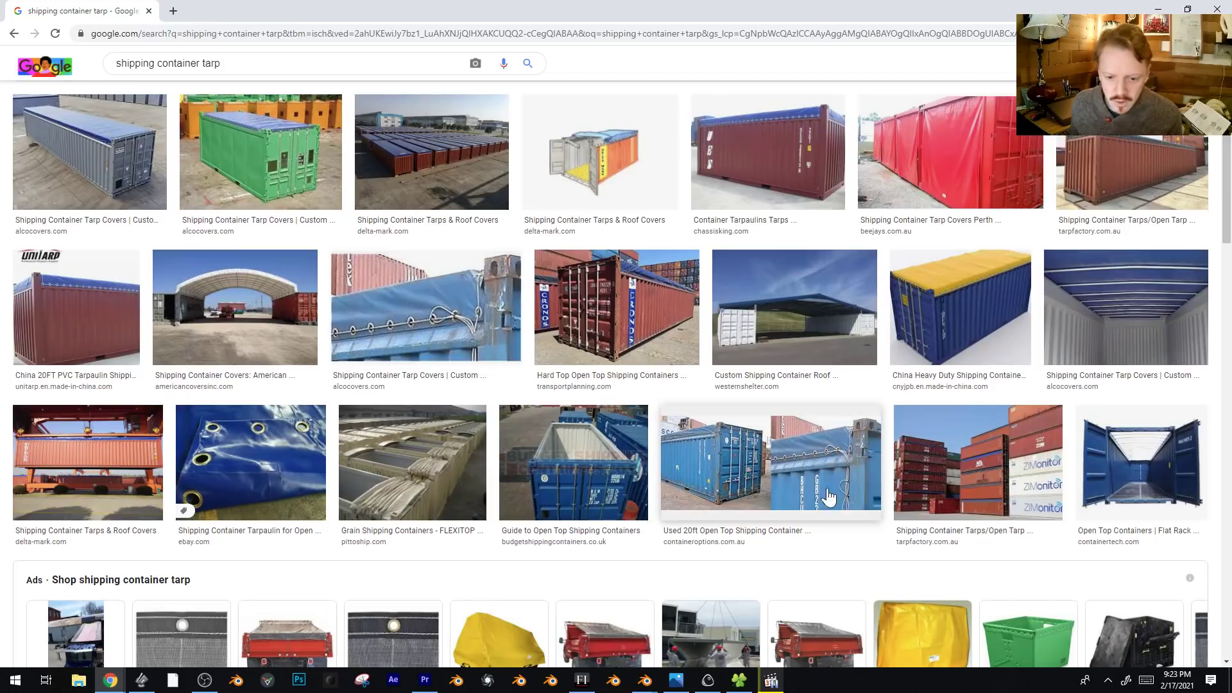
{"action": "scroll", "coordinate": [823, 475], "scroll_direction": "down", "scroll_amount": 2}
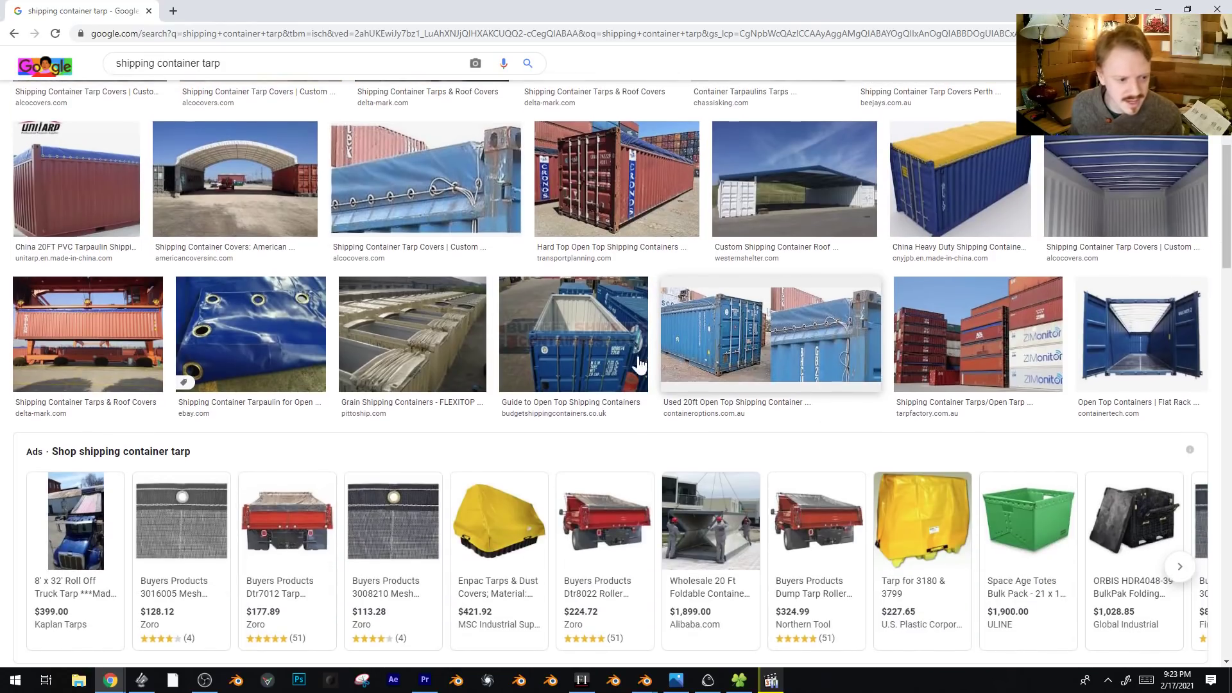
{"action": "scroll", "coordinate": [442, 375], "scroll_direction": "up", "scroll_amount": 4}
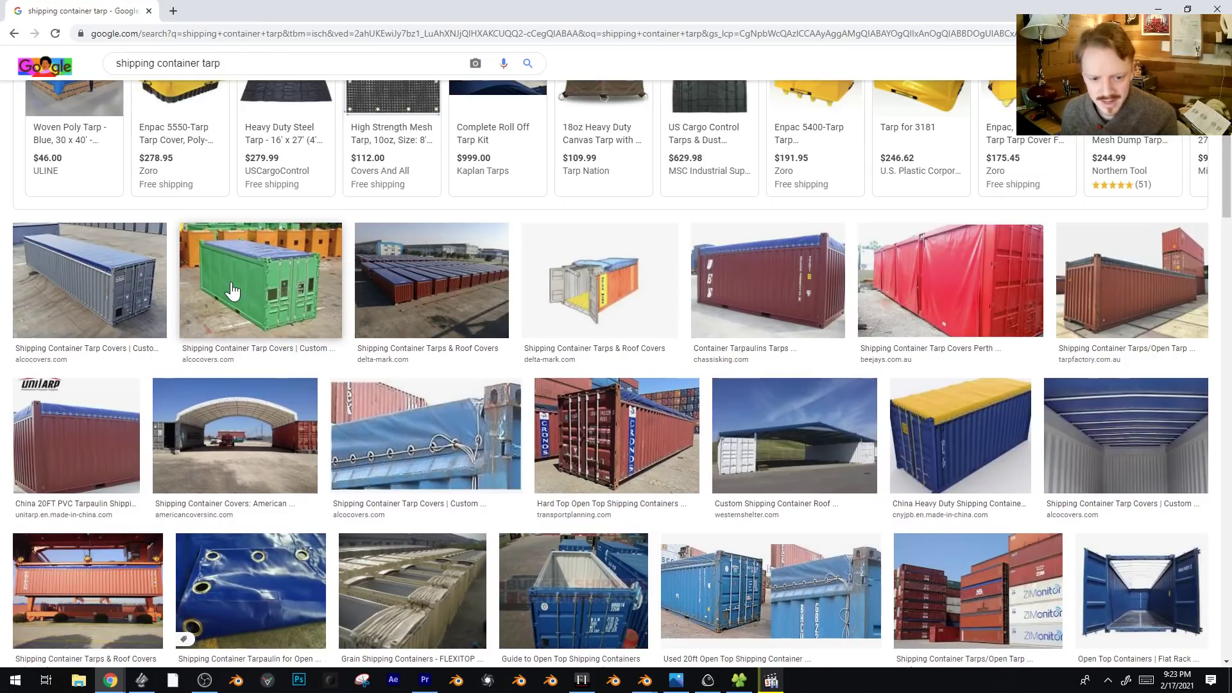
{"action": "scroll", "coordinate": [232, 291], "scroll_direction": "down", "scroll_amount": 9}
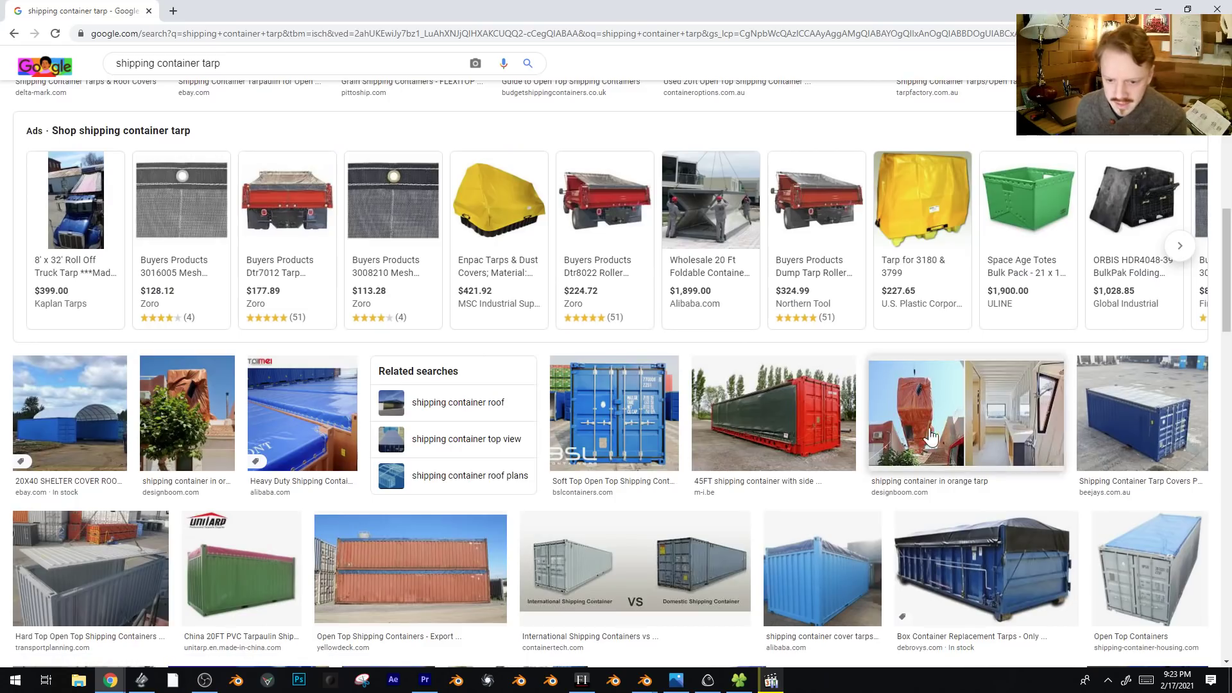
{"action": "left_click", "coordinate": [1023, 443]}
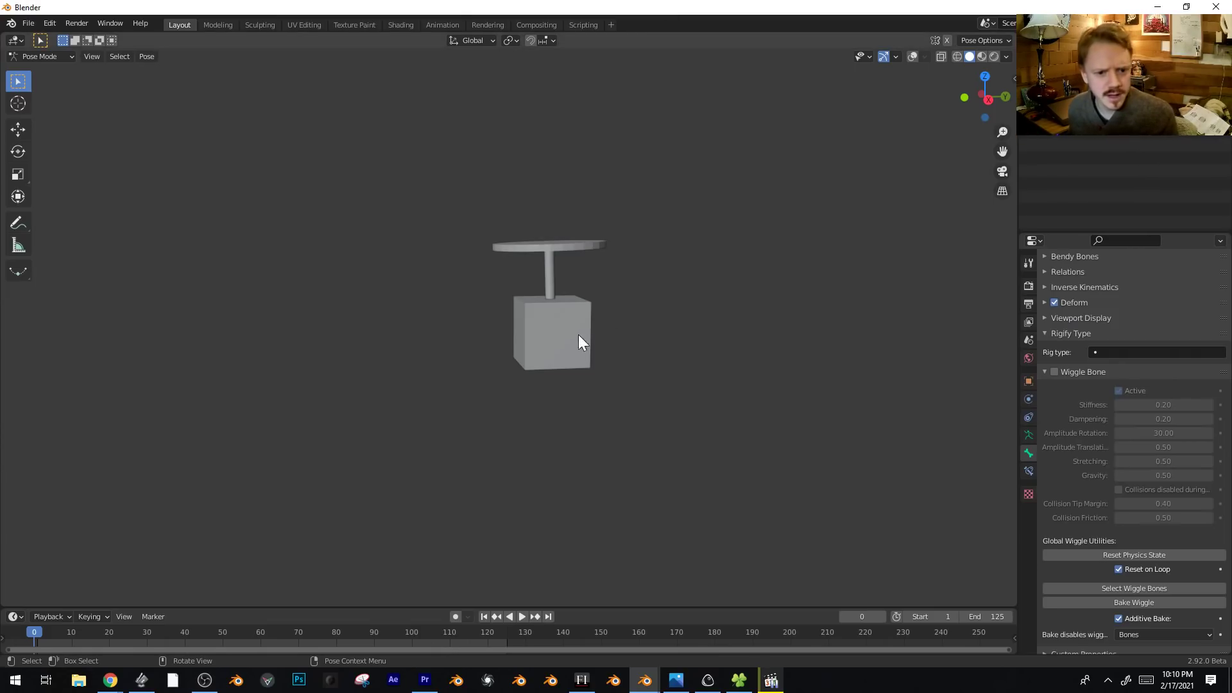
Play the animation of the moving cube with the attached disc, then show the viewport overlays.
{"action": "key", "text": "space"}
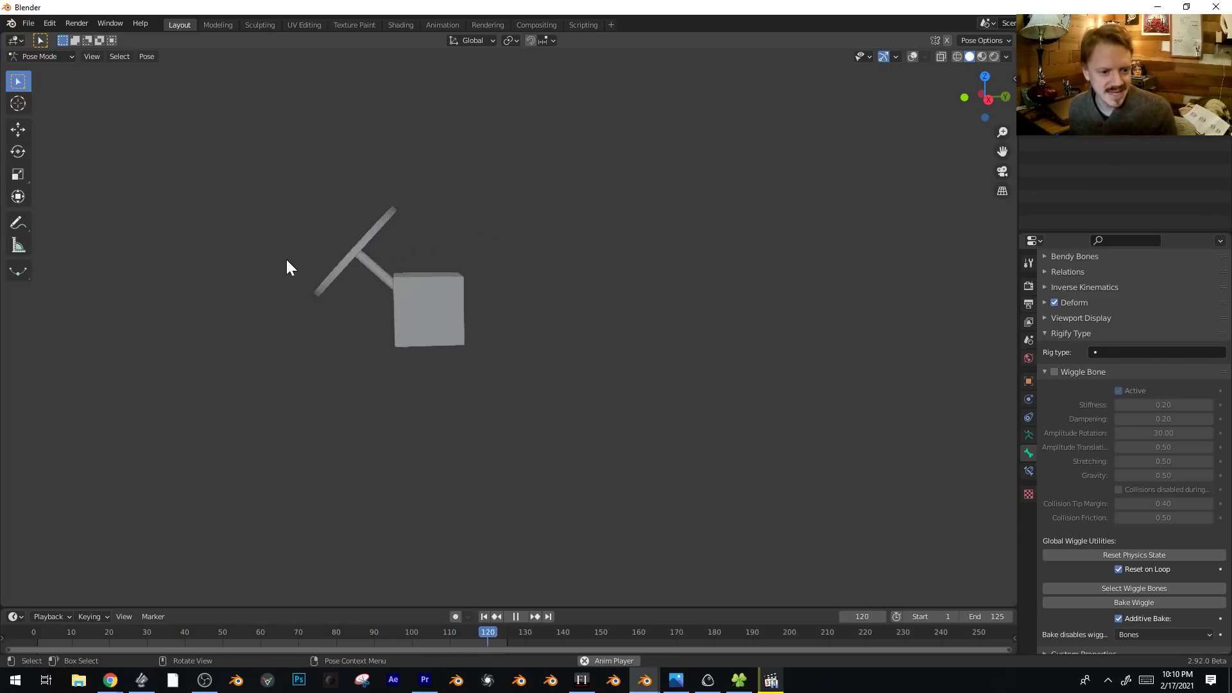
{"action": "key", "text": "space"}
{"action": "key", "text": "shift+alt+z"}
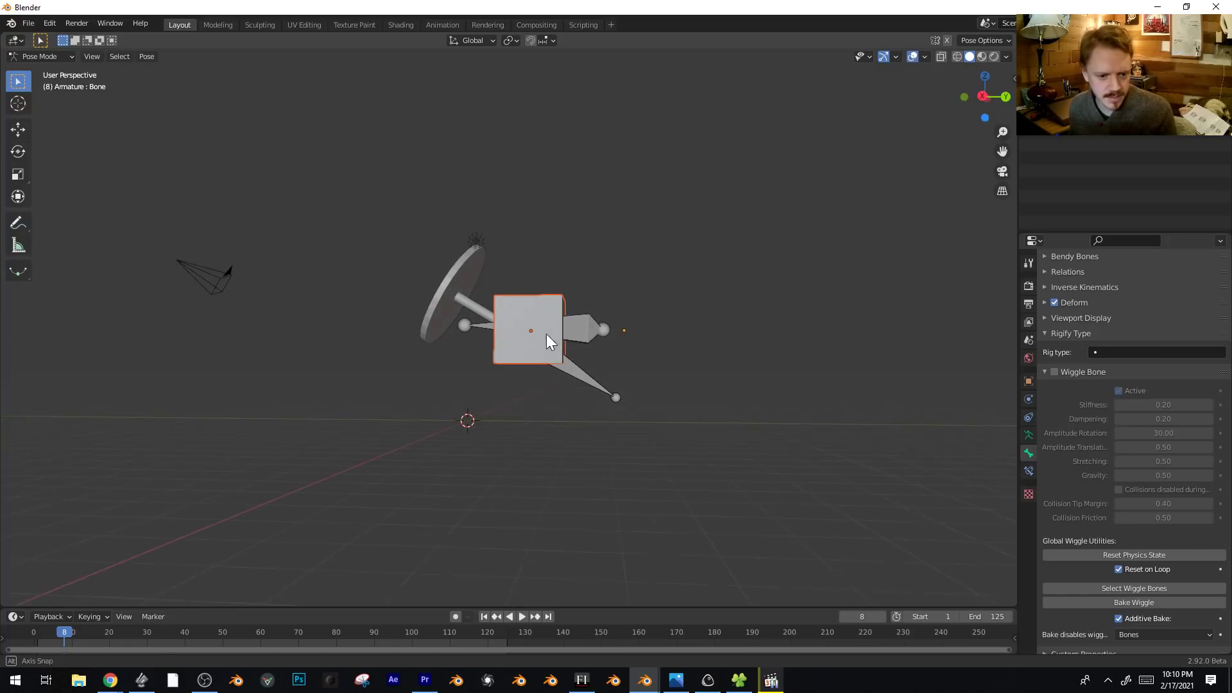
Select the lower wiggle bone of the armature and play the animation to examine how it swings against the cube's motion.
{"action": "left_click", "coordinate": [607, 391]}
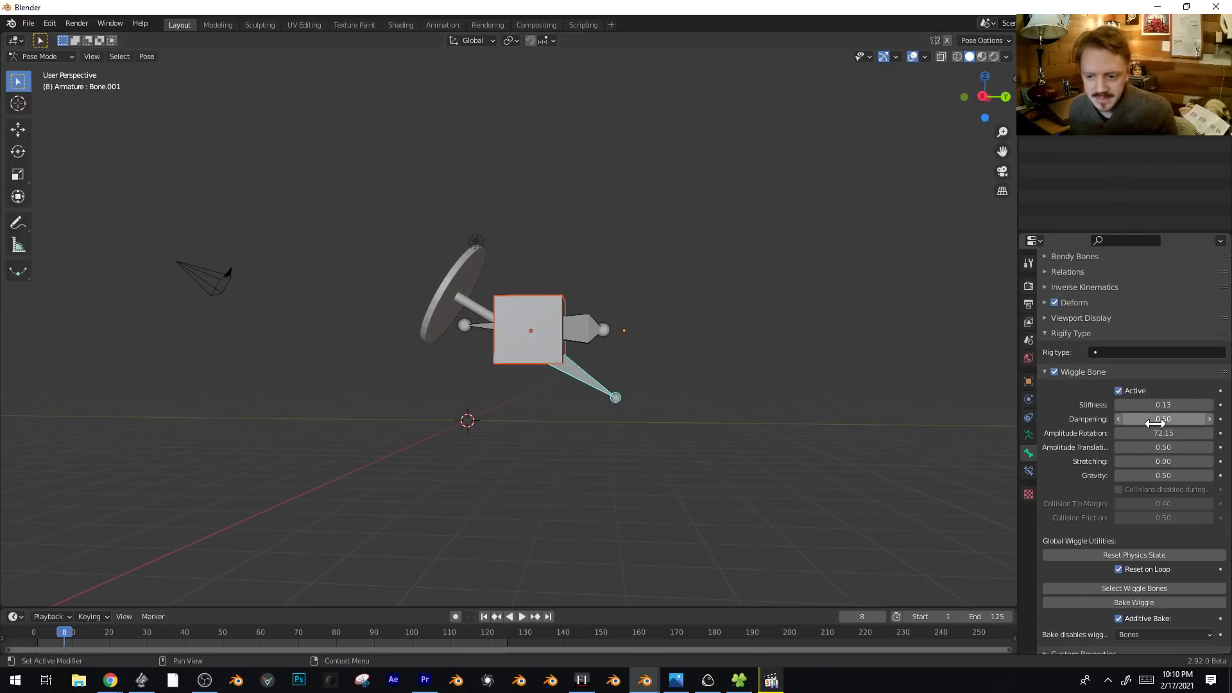
{"action": "key", "text": "space"}
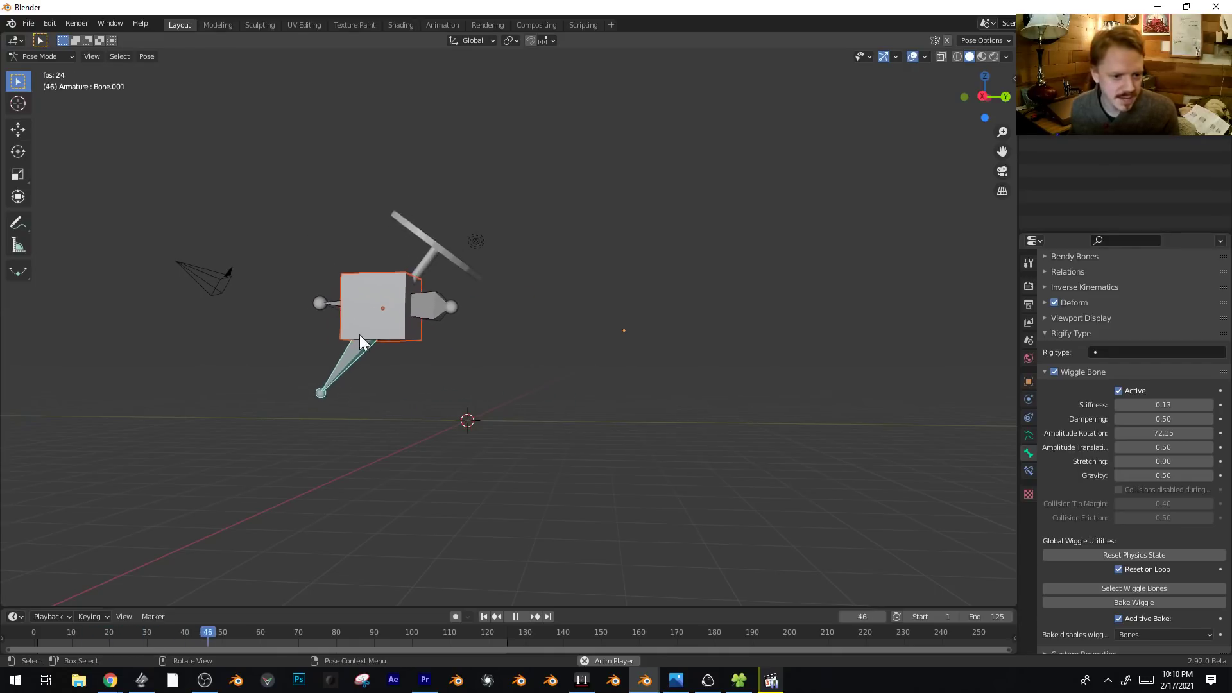
{"action": "key", "text": "space"}
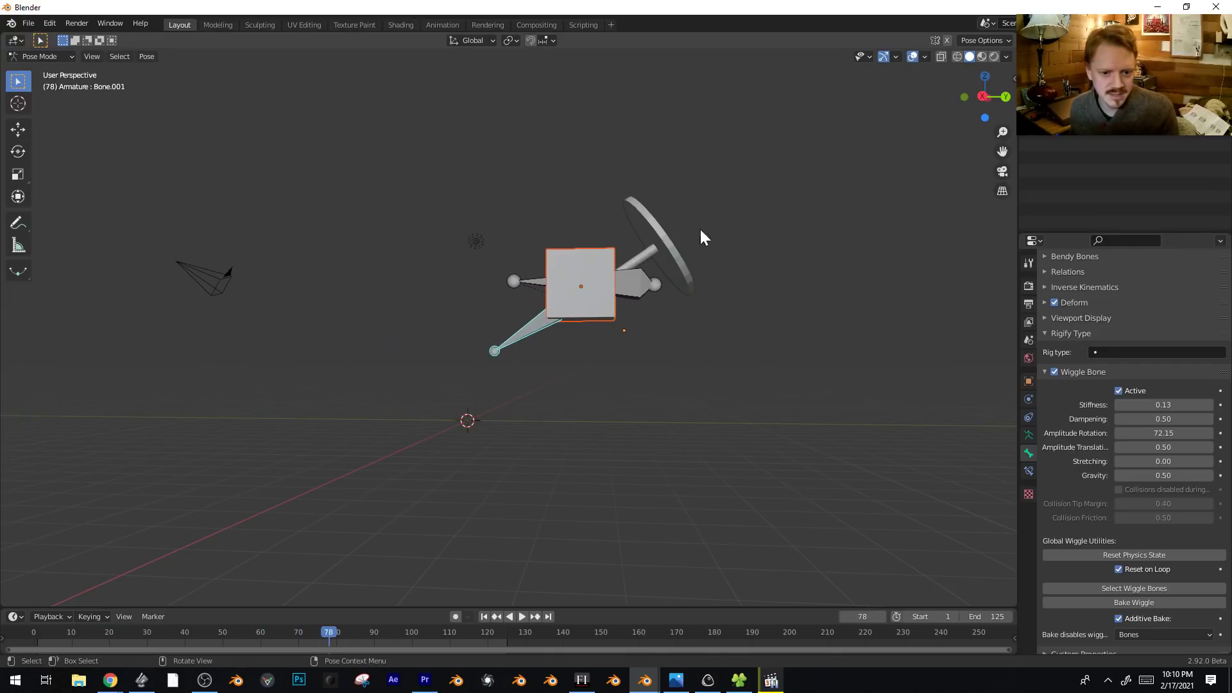
{"action": "key", "text": "space"}
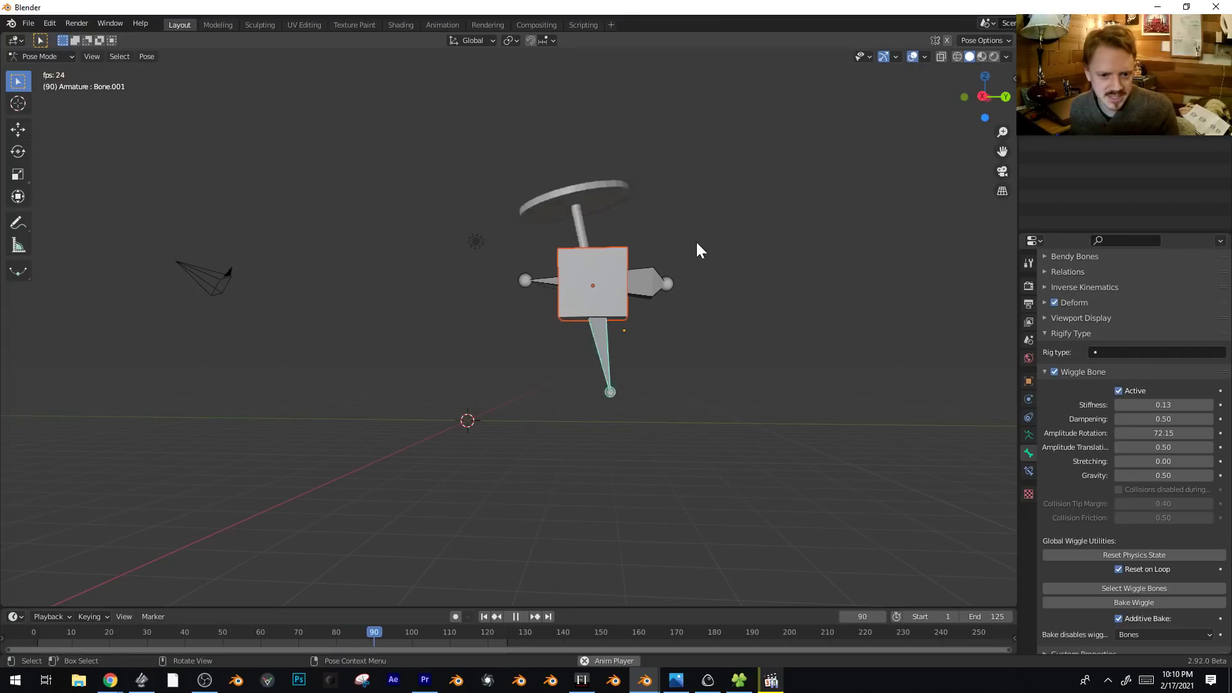
{"action": "key", "text": "shift+alt+z"}
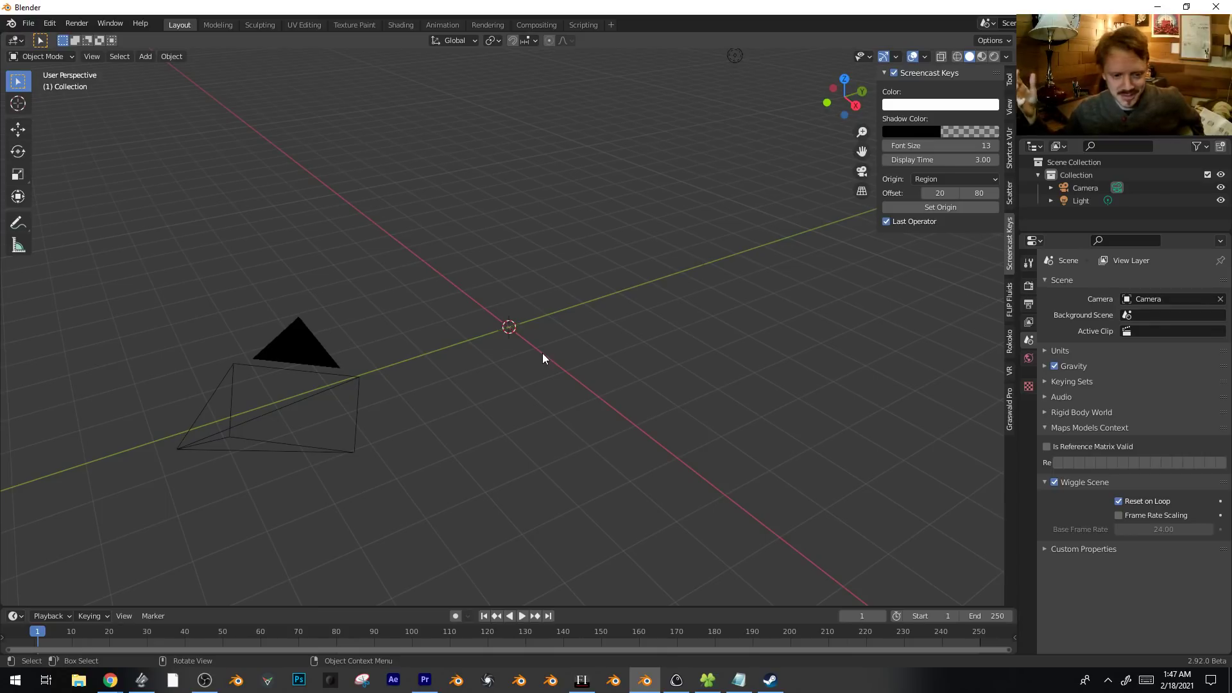
Add a cube at the origin and stretch it along Y to a scale of about 3.6 as a long box.
{"action": "middle_click_drag", "start_coordinate": [545, 355], "coordinate": [561, 281]}
{"action": "key", "text": "shift+a"}
{"action": "mouse_move", "coordinate": [567, 282]}
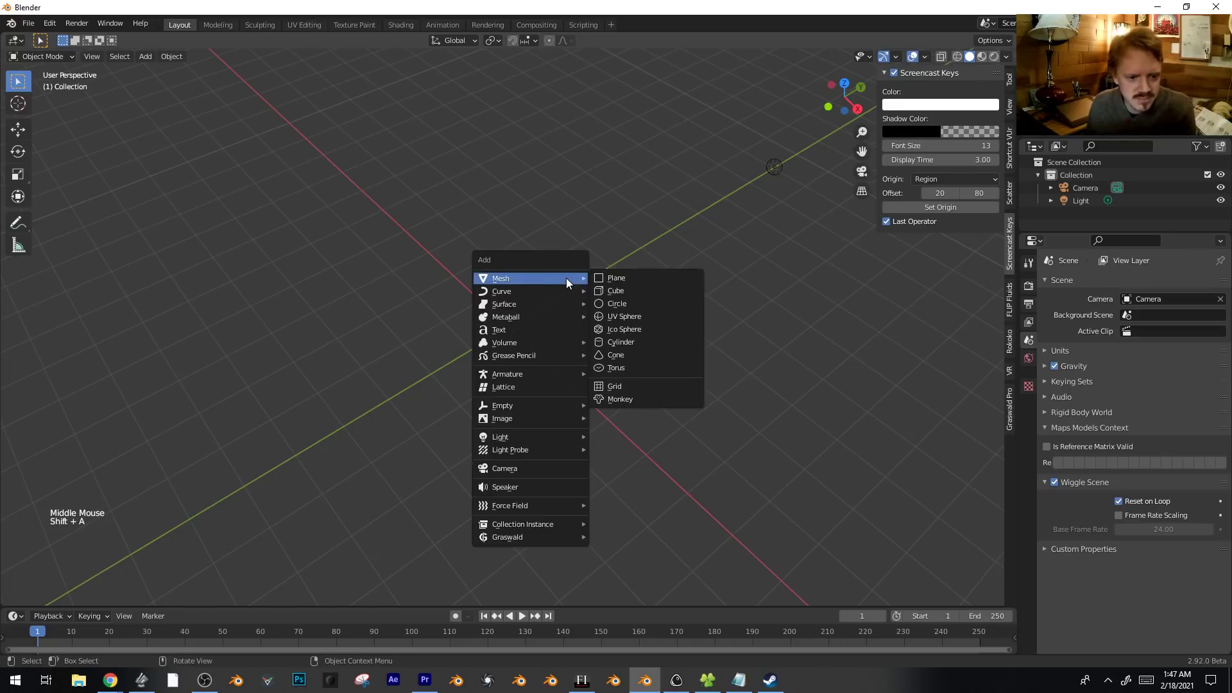
{"action": "left_click", "coordinate": [638, 289]}
{"action": "middle_click_drag", "start_coordinate": [638, 290], "coordinate": [597, 299]}
{"action": "key", "text": "s"}
{"action": "key", "text": "y"}
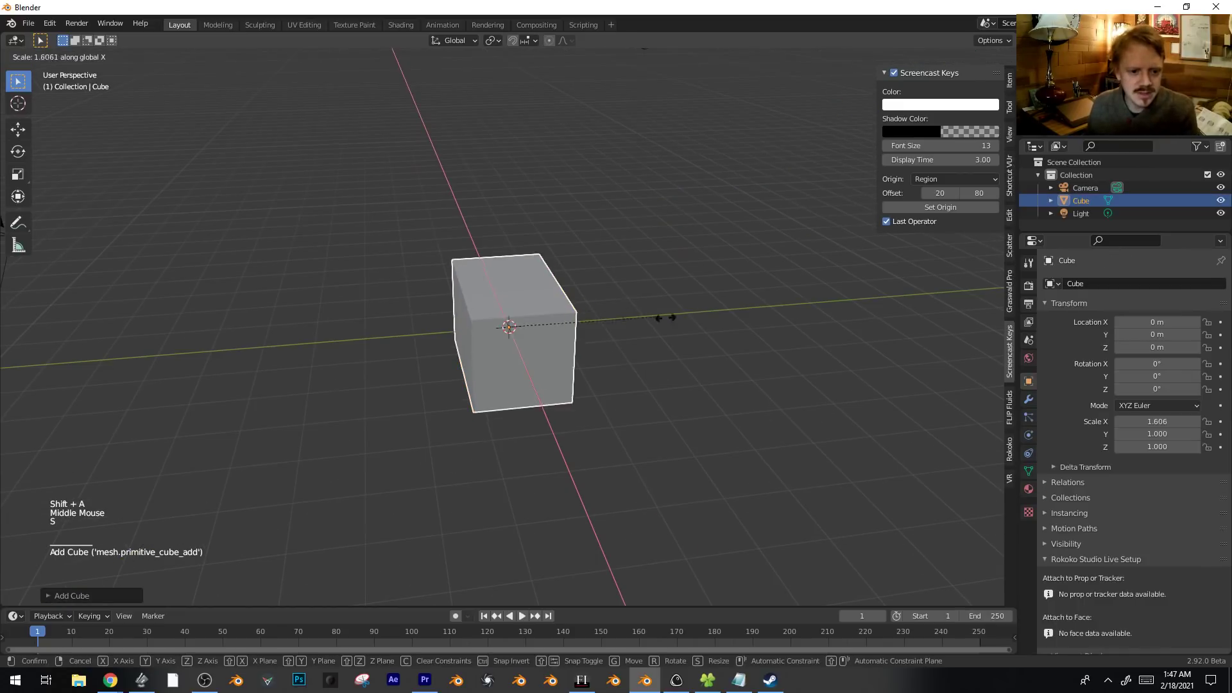
{"action": "left_click", "coordinate": [806, 322]}
{"action": "middle_click_drag", "start_coordinate": [665, 336], "coordinate": [690, 353]}
{"action": "key", "text": "s"}
{"action": "key", "text": "y"}
{"action": "left_click", "coordinate": [698, 357]}
Add a second cube and raise it along Z to about 1.04 m, level with the box's upper part.
{"action": "key", "text": "shift+a"}
{"action": "mouse_move", "coordinate": [524, 225]}
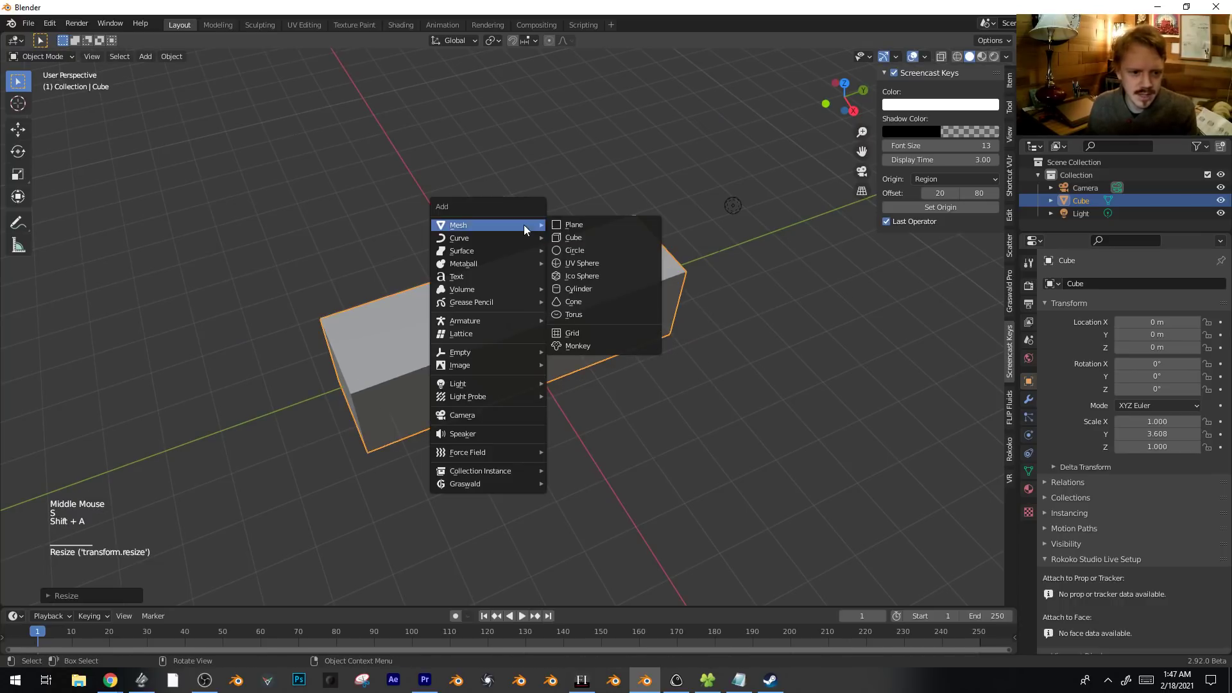
{"action": "left_click", "coordinate": [592, 237]}
{"action": "middle_click_drag", "start_coordinate": [591, 237], "coordinate": [637, 334]}
{"action": "key", "text": "g"}
{"action": "key", "text": "z"}
{"action": "left_click", "coordinate": [635, 280]}
{"action": "middle_click_drag", "start_coordinate": [561, 295], "coordinate": [620, 274]}
{"action": "key", "text": "g"}
{"action": "key", "text": "z"}
{"action": "left_click", "coordinate": [617, 271]}
In Edit Mode, move the second cube's geometry from the top view so it overlaps the long box's side, off centre.
{"action": "key", "text": "Tab"}
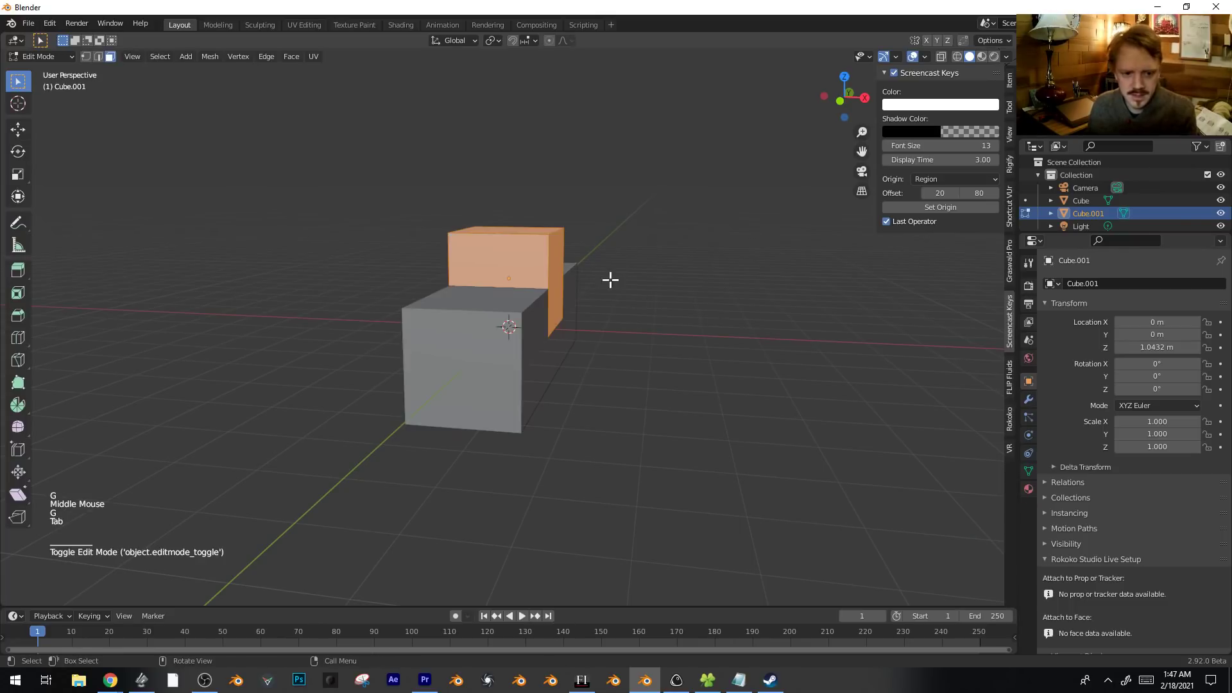
{"action": "key", "text": "KP_7"}
{"action": "key", "text": "g"}
{"action": "left_click", "coordinate": [587, 318]}
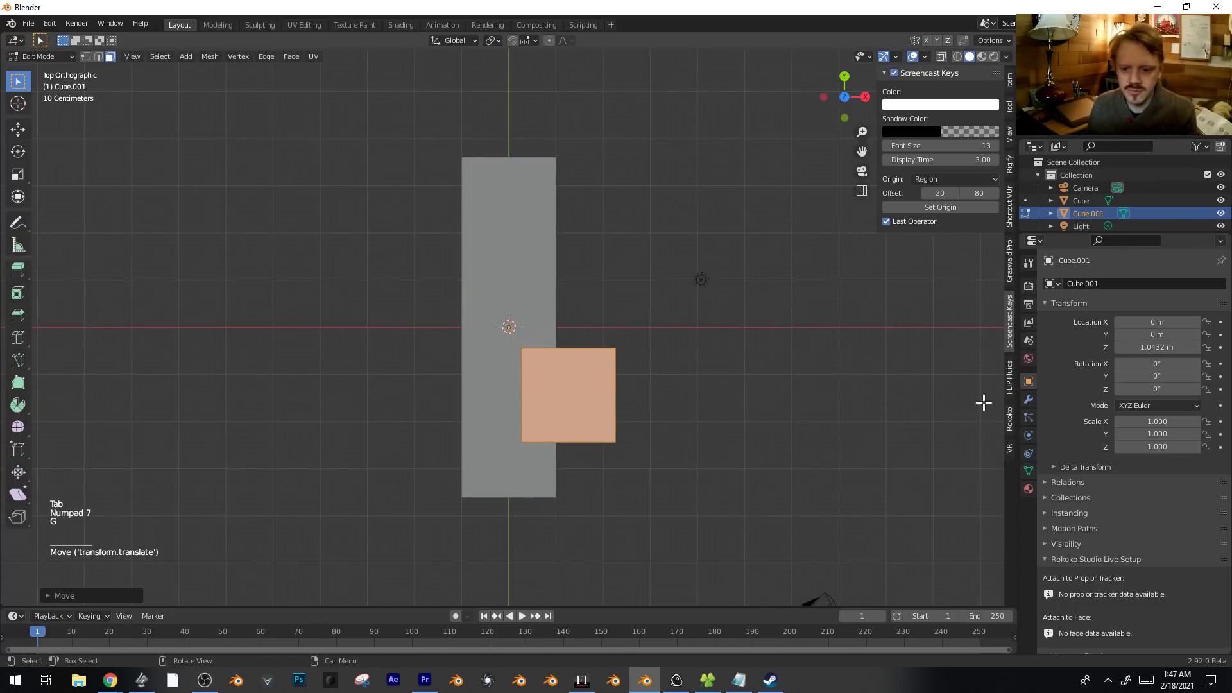
Add a Mirror modifier to the second cube on the X and Y axes with Clipping enabled.
{"action": "left_click", "coordinate": [1029, 399]}
{"action": "left_click", "coordinate": [1099, 283]}
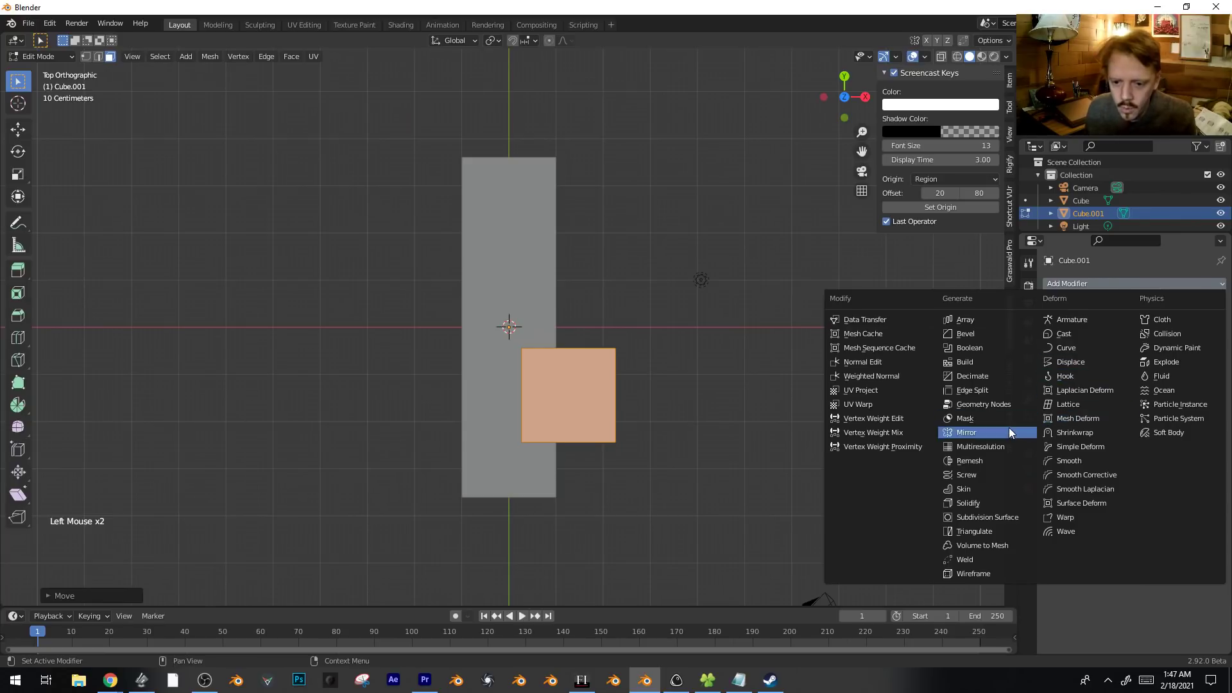
{"action": "left_click", "coordinate": [965, 432]}
{"action": "left_click", "coordinate": [1162, 324]}
{"action": "middle_click_drag", "start_coordinate": [649, 310], "coordinate": [612, 235]}
{"action": "left_click", "coordinate": [1119, 386]}
Shrink the mirrored cube to a small block and shift it along X just outside the box's upper edge.
{"action": "middle_click_drag", "start_coordinate": [751, 341], "coordinate": [818, 340]}
{"action": "key", "text": "s"}
{"action": "left_click", "coordinate": [657, 316]}
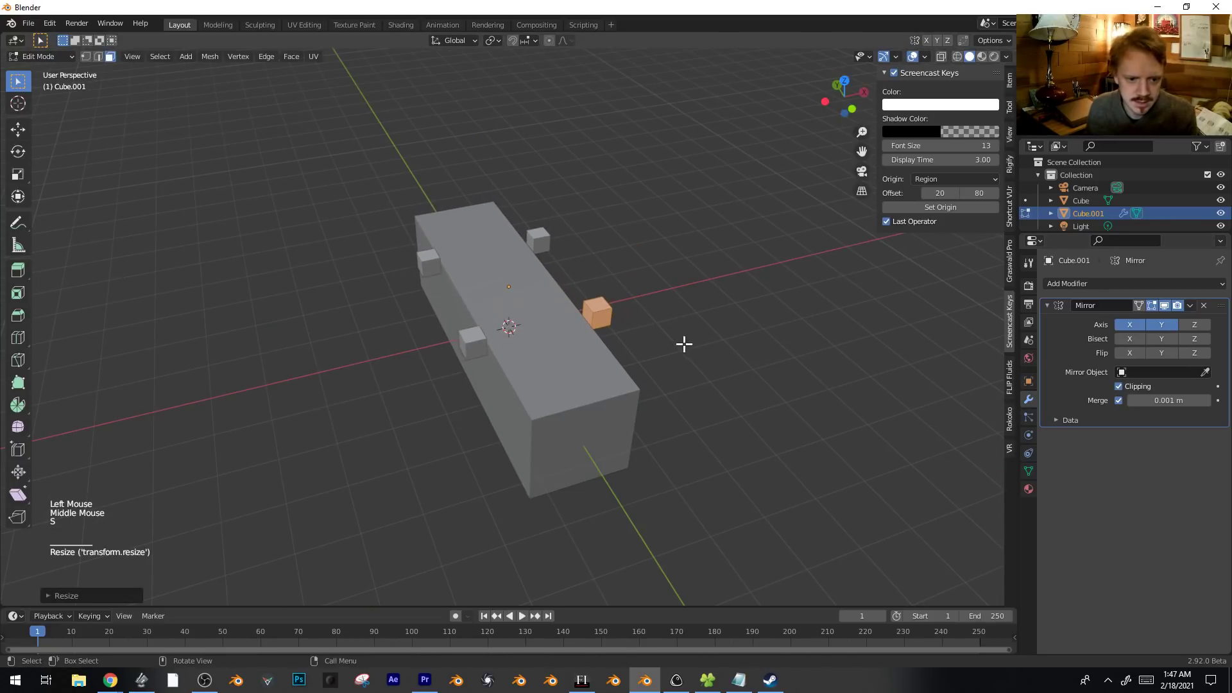
{"action": "scroll", "coordinate": [687, 344], "scroll_direction": "up", "scroll_amount": 1}
{"action": "key", "text": "g"}
{"action": "key", "text": "x"}
{"action": "left_click", "coordinate": [691, 369]}
Inset the small block's inner side face and extrude it to the centre as a crossbar over the box.
{"action": "left_click", "coordinate": [639, 349]}
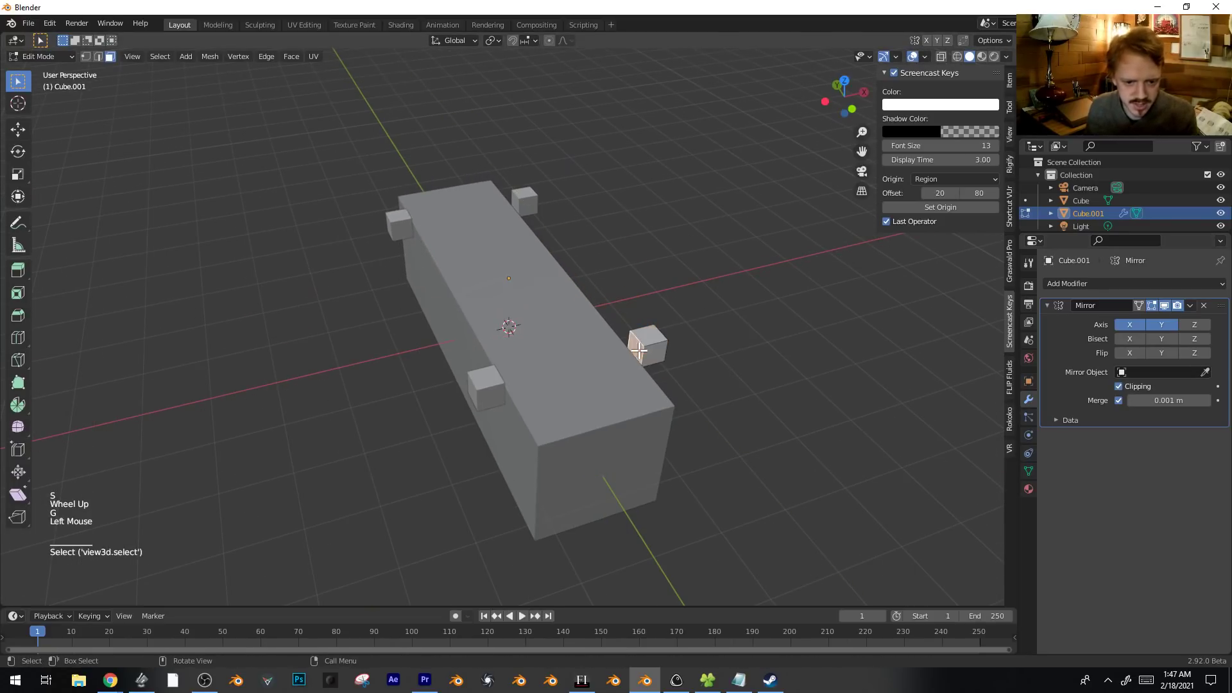
{"action": "key", "text": "i"}
{"action": "left_click", "coordinate": [845, 364]}
{"action": "key", "text": "e"}
{"action": "left_click", "coordinate": [767, 380]}
{"action": "middle_click_drag", "start_coordinate": [768, 379], "coordinate": [437, 364]}
Cut edge loops into the crossbar, raise the face between them and extrude its side lengthwise into a rail along the box.
{"action": "key", "text": "ctrl+r"}
{"action": "left_click", "coordinate": [385, 247]}
{"action": "left_click", "coordinate": [387, 244]}
{"action": "key", "text": "ctrl+r"}
{"action": "key", "text": "3"}
{"action": "left_click", "coordinate": [375, 245]}
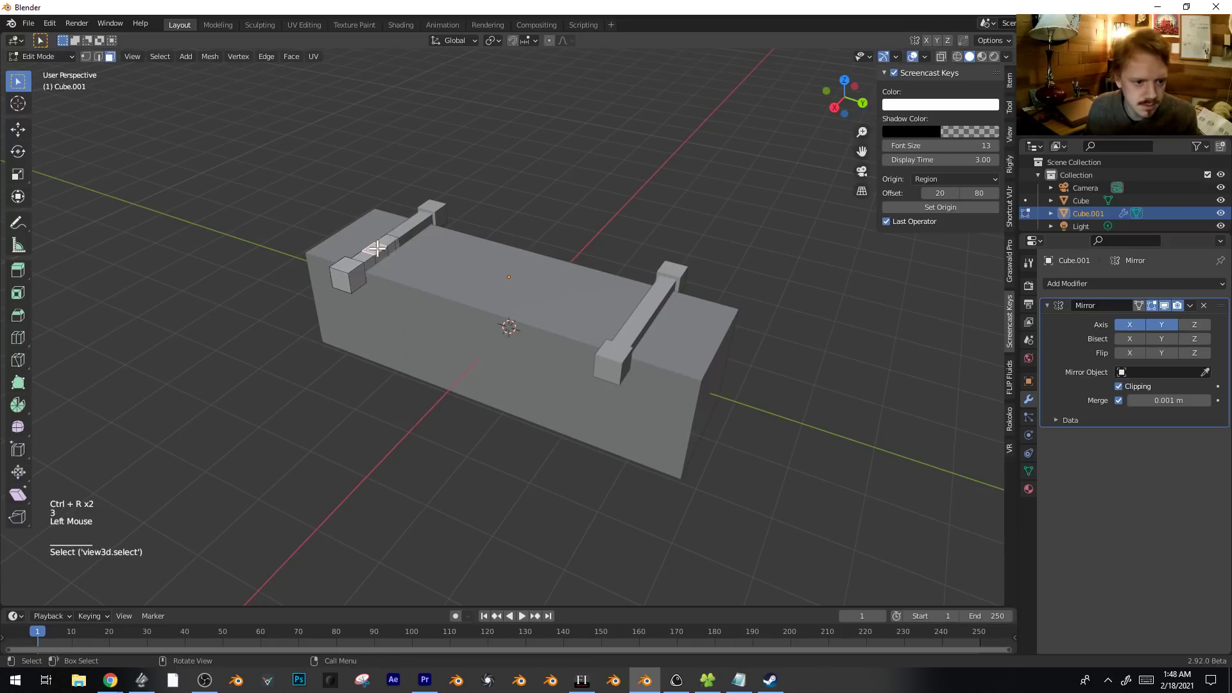
{"action": "key", "text": "e"}
{"action": "left_click", "coordinate": [379, 249]}
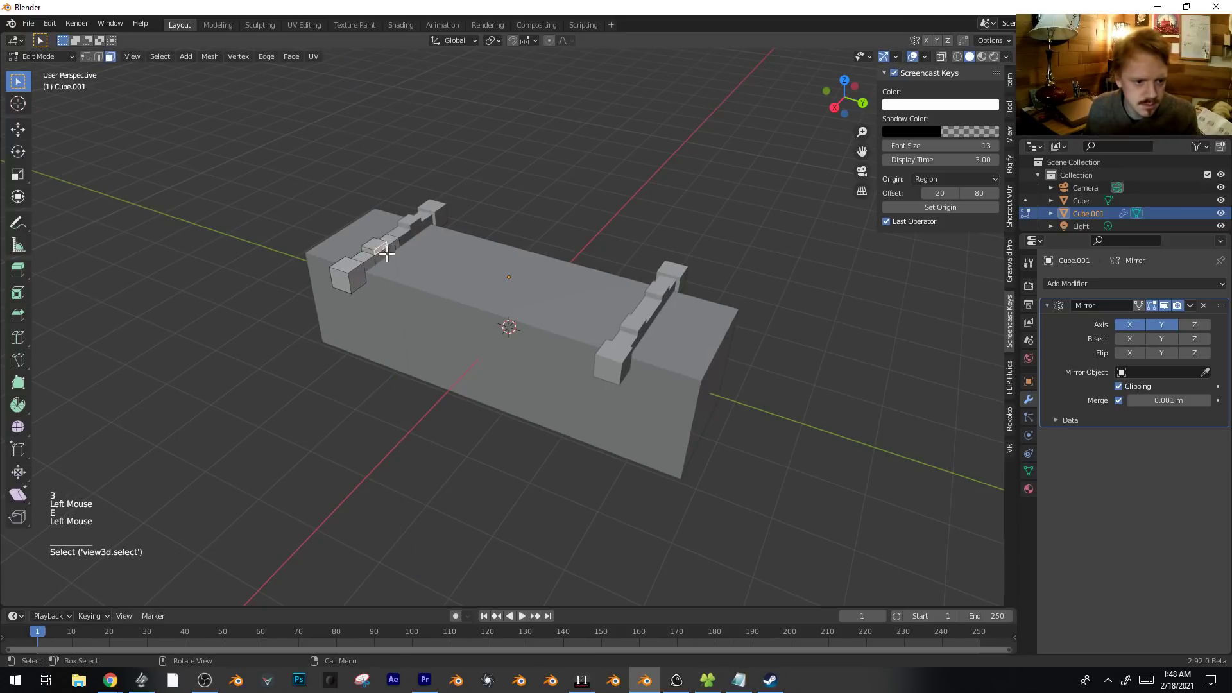
{"action": "key", "text": "e"}
{"action": "left_click", "coordinate": [414, 255]}
Add a loop cut to the lengthwise rail, then raise and resize its middle section to form a stepped arch.
{"action": "key", "text": "ctrl+r"}
{"action": "left_click", "coordinate": [418, 255]}
{"action": "key", "text": "3"}
{"action": "left_click", "coordinate": [473, 274], "text": "alt"}
{"action": "key", "text": "g"}
{"action": "left_click", "coordinate": [618, 286]}
{"action": "key", "text": "s"}
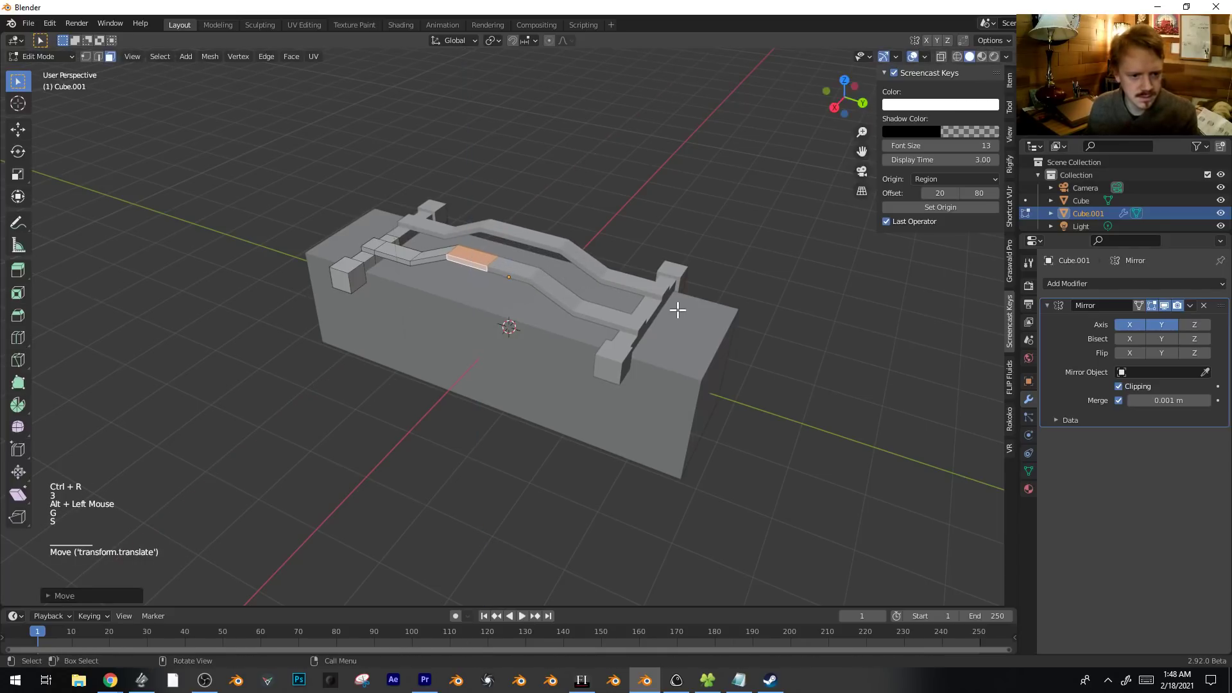
{"action": "left_click", "coordinate": [677, 306]}
{"action": "key", "text": "g"}
{"action": "left_click", "coordinate": [647, 309]}
Duplicate the corner block's end face, scale it down and extrude it about 1.68 m along Y as a rod through the block.
{"action": "middle_click_drag", "start_coordinate": [646, 310], "coordinate": [484, 308]}
{"action": "left_click", "coordinate": [456, 324]}
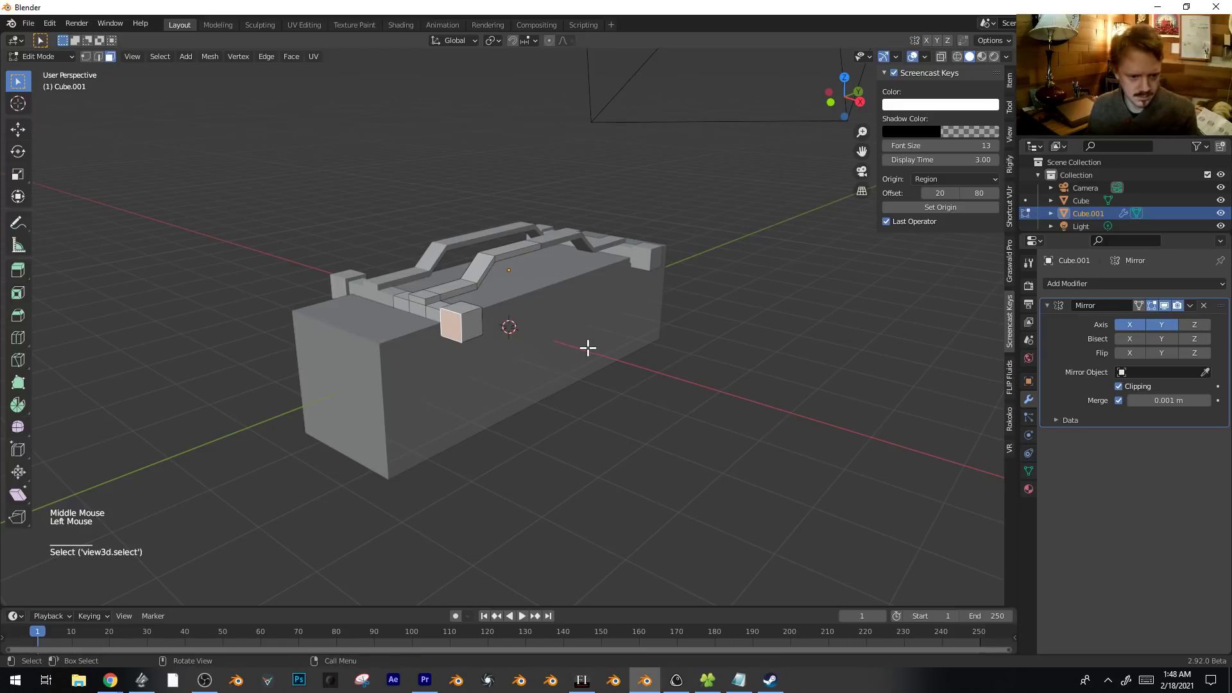
{"action": "key", "text": "shift+d"}
{"action": "key", "text": "g"}
{"action": "left_click", "coordinate": [518, 396]}
{"action": "key", "text": "s"}
{"action": "left_click", "coordinate": [474, 372]}
{"action": "key", "text": "e"}
{"action": "key", "text": "x"}
{"action": "key", "text": "y"}
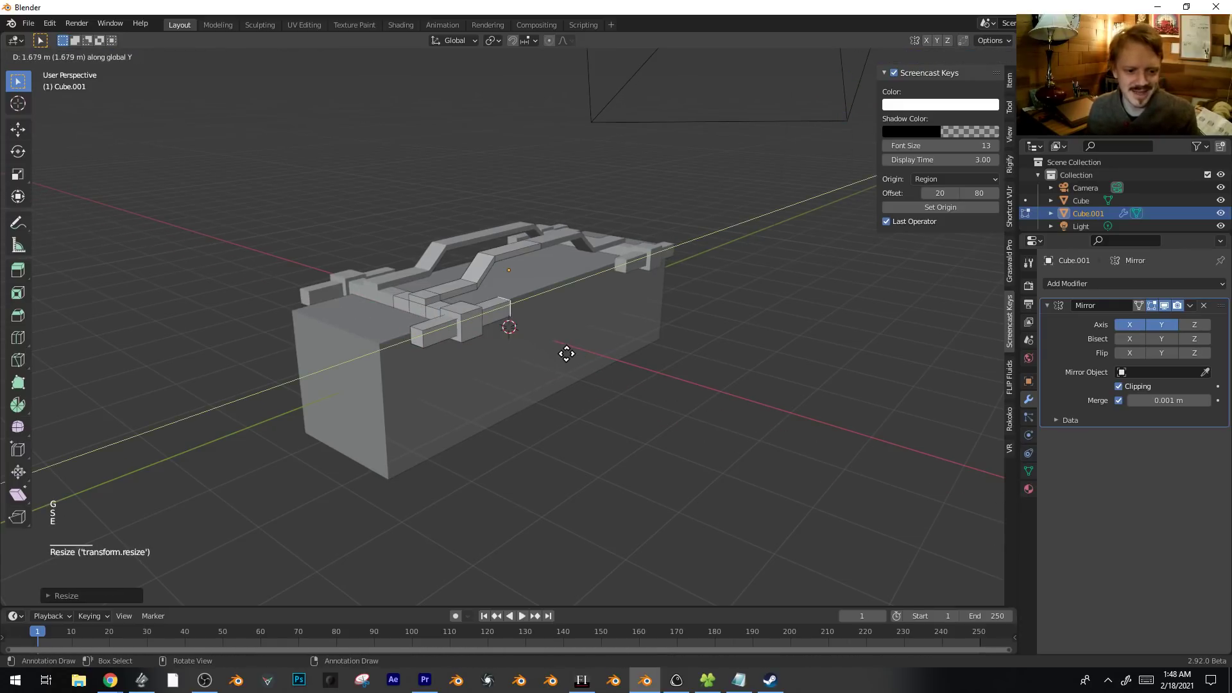
{"action": "left_click", "coordinate": [567, 351]}
Extrude the rod's inner end face, enlarge it and extrude again to form a thicker end cap.
{"action": "middle_click_drag", "start_coordinate": [596, 353], "coordinate": [454, 292]}
{"action": "scroll", "coordinate": [583, 344], "scroll_direction": "up", "scroll_amount": 6}
{"action": "key", "text": "e"}
{"action": "key", "text": "s"}
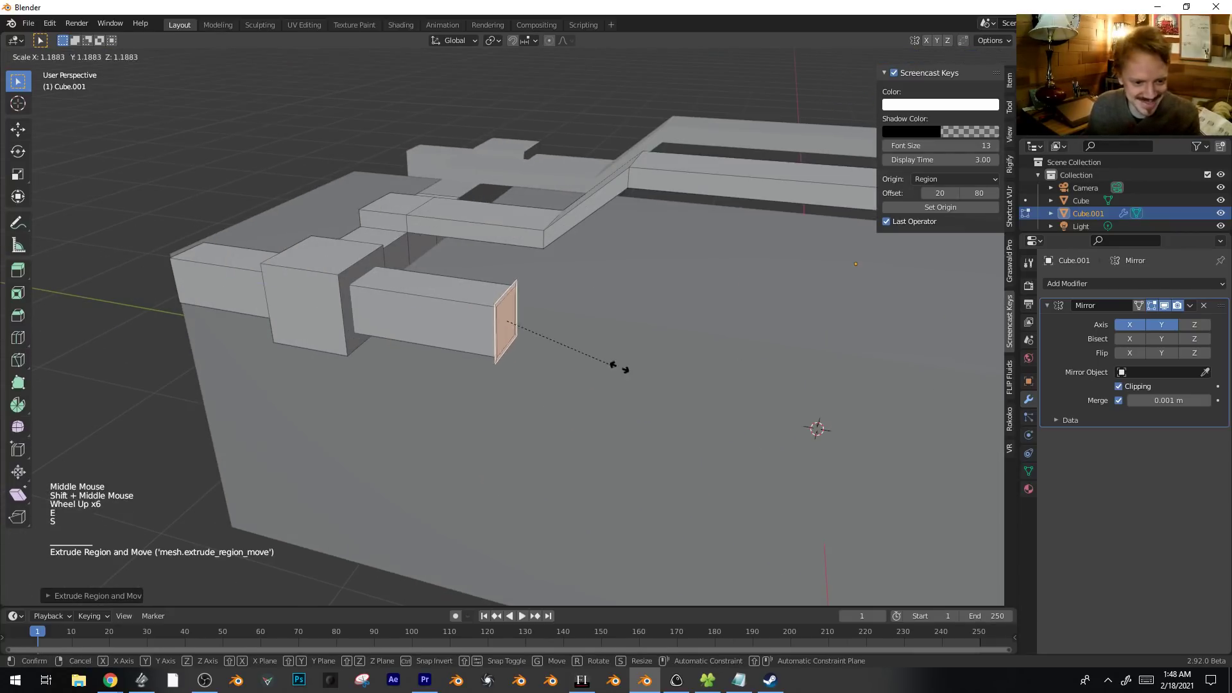
{"action": "left_click", "coordinate": [641, 379]}
{"action": "key", "text": "e"}
{"action": "left_click", "coordinate": [704, 394]}
Extrude a narrow leg down from the end cap's underside and shape its lower end into a small foot.
{"action": "middle_click_drag", "start_coordinate": [704, 394], "coordinate": [499, 160]}
{"action": "left_click", "coordinate": [500, 163]}
{"action": "key", "text": "e"}
{"action": "key", "text": "e"}
{"action": "key", "text": "s"}
{"action": "left_click", "coordinate": [578, 234]}
{"action": "key", "text": "e"}
{"action": "left_click", "coordinate": [571, 262]}
{"action": "middle_click_drag", "start_coordinate": [583, 291], "coordinate": [558, 330]}
{"action": "key", "text": "g"}
{"action": "left_click", "coordinate": [455, 302]}
Extrude the rod's outer end face, enlarge it, shift it along Y and extrude it into an end block.
{"action": "middle_click_drag", "start_coordinate": [455, 302], "coordinate": [426, 380]}
{"action": "scroll", "coordinate": [480, 339], "scroll_direction": "down", "scroll_amount": 2}
{"action": "left_click", "coordinate": [424, 377]}
{"action": "key", "text": "e"}
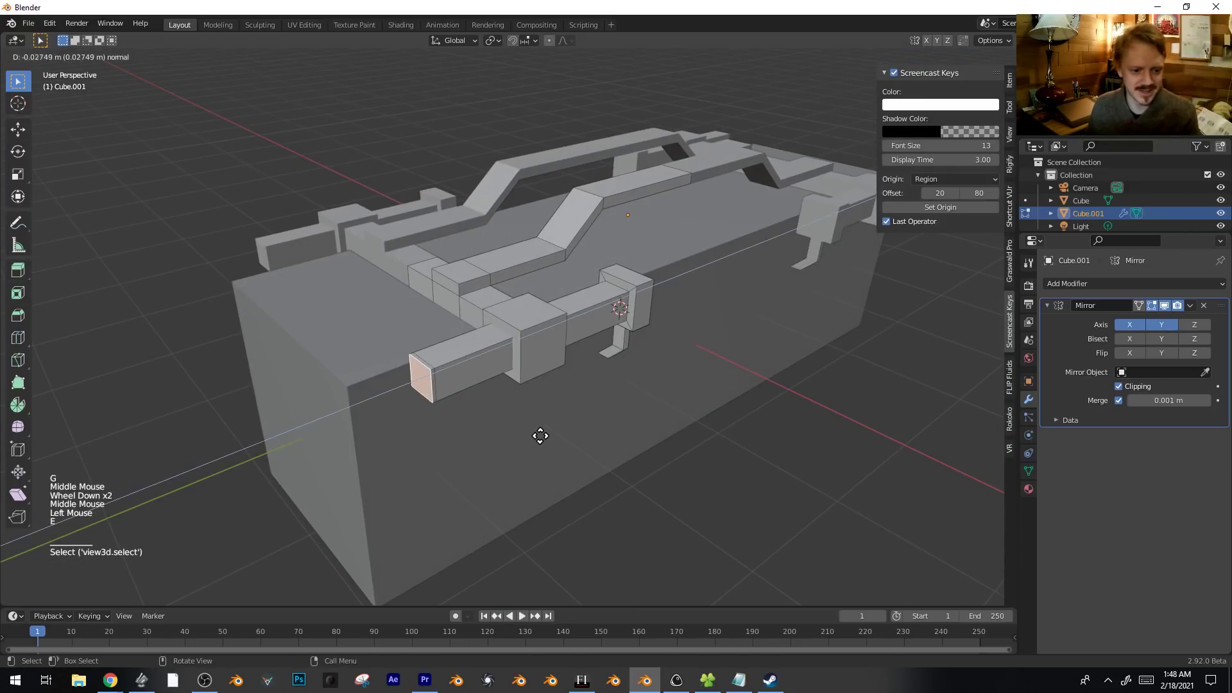
{"action": "left_click", "coordinate": [529, 442]}
{"action": "key", "text": "s"}
{"action": "left_click", "coordinate": [567, 448]}
{"action": "key", "text": "g"}
{"action": "key", "text": "x"}
{"action": "key", "text": "y"}
{"action": "left_click", "coordinate": [579, 442]}
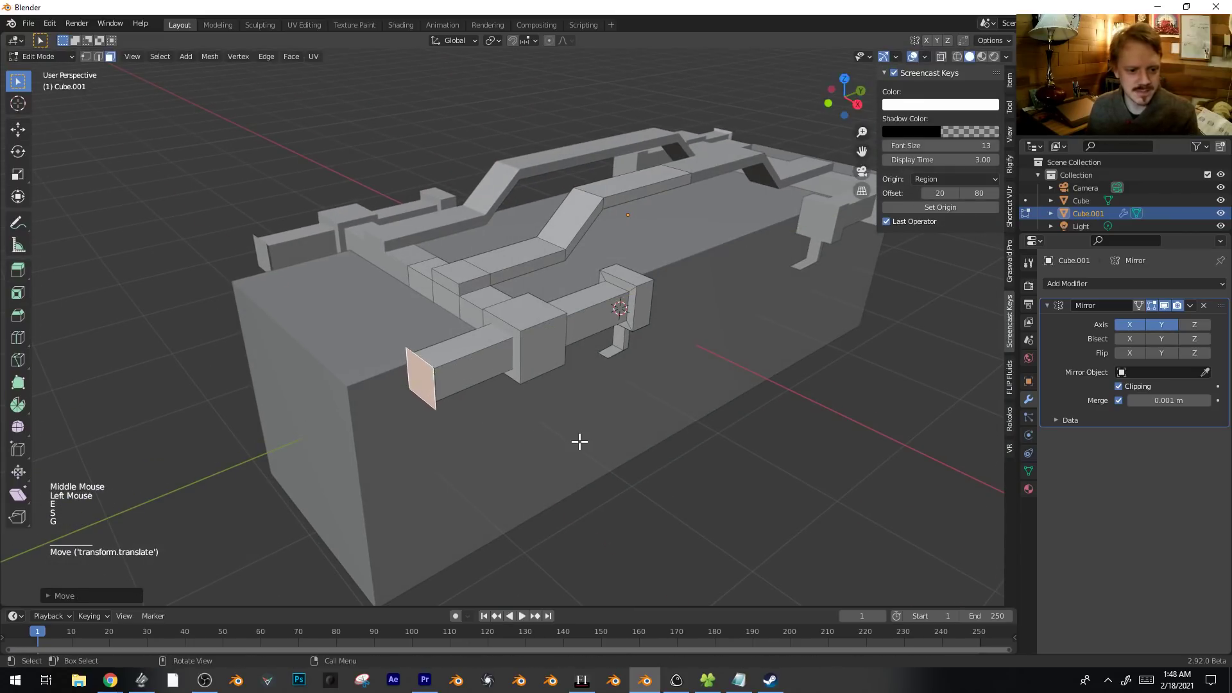
{"action": "key", "text": "e"}
{"action": "left_click", "coordinate": [558, 456]}
Inset the end block's inner side face, flatten it along Z and extrude it inward as a thin bar over the box.
{"action": "middle_click_drag", "start_coordinate": [430, 392], "coordinate": [545, 383]}
{"action": "left_click", "coordinate": [633, 366]}
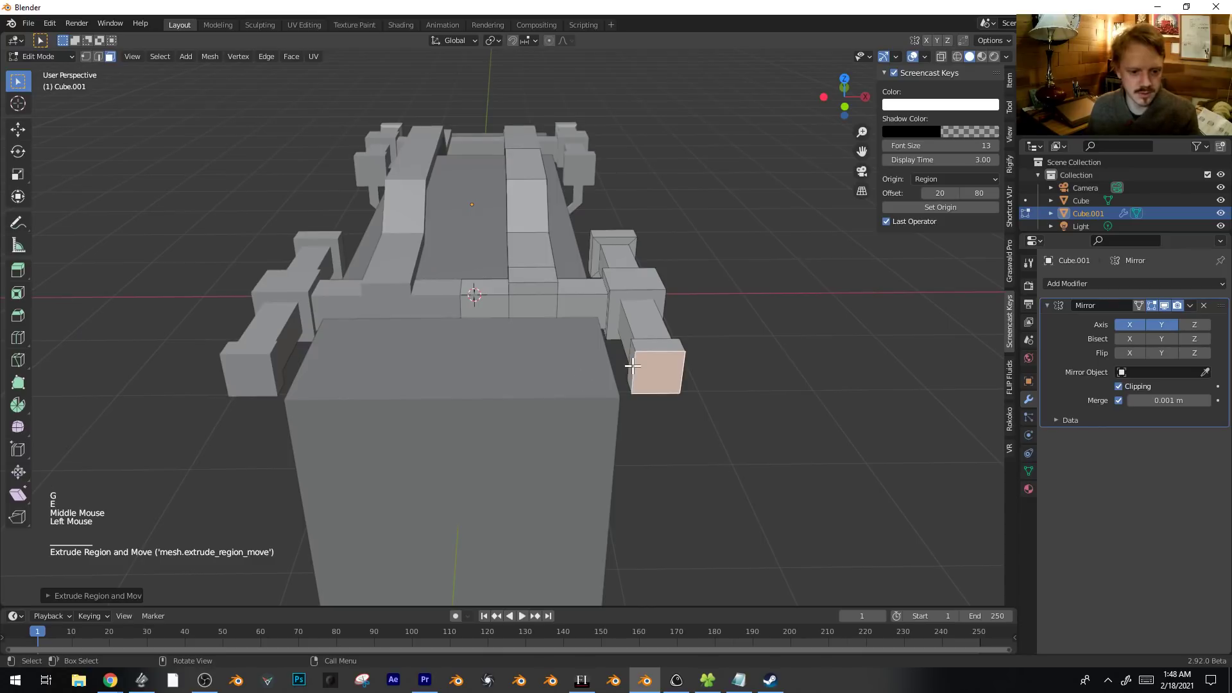
{"action": "middle_click_drag", "start_coordinate": [633, 366], "coordinate": [695, 396]}
{"action": "key", "text": "e"}
{"action": "right_click", "coordinate": [821, 431]}
{"action": "key", "text": "s"}
{"action": "left_click", "coordinate": [798, 410]}
{"action": "key", "text": "s"}
{"action": "key", "text": "z"}
{"action": "left_click", "coordinate": [748, 362]}
{"action": "key", "text": "g"}
{"action": "left_click", "coordinate": [736, 349]}
{"action": "key", "text": "e"}
{"action": "left_click", "coordinate": [682, 378]}
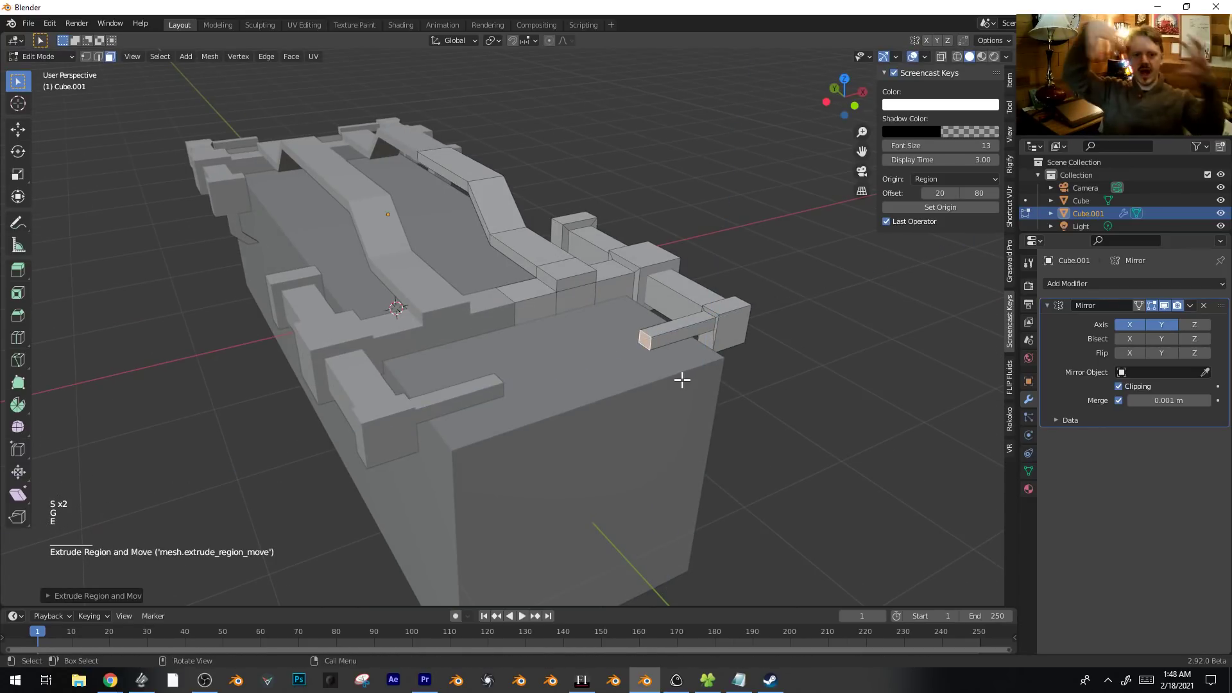
Add a cylinder with 12 vertices beside the box.
{"action": "middle_click_drag", "start_coordinate": [495, 201], "coordinate": [495, 198]}
{"action": "left_click", "coordinate": [547, 142]}
{"action": "middle_click", "coordinate": [605, 222], "text": "shift"}
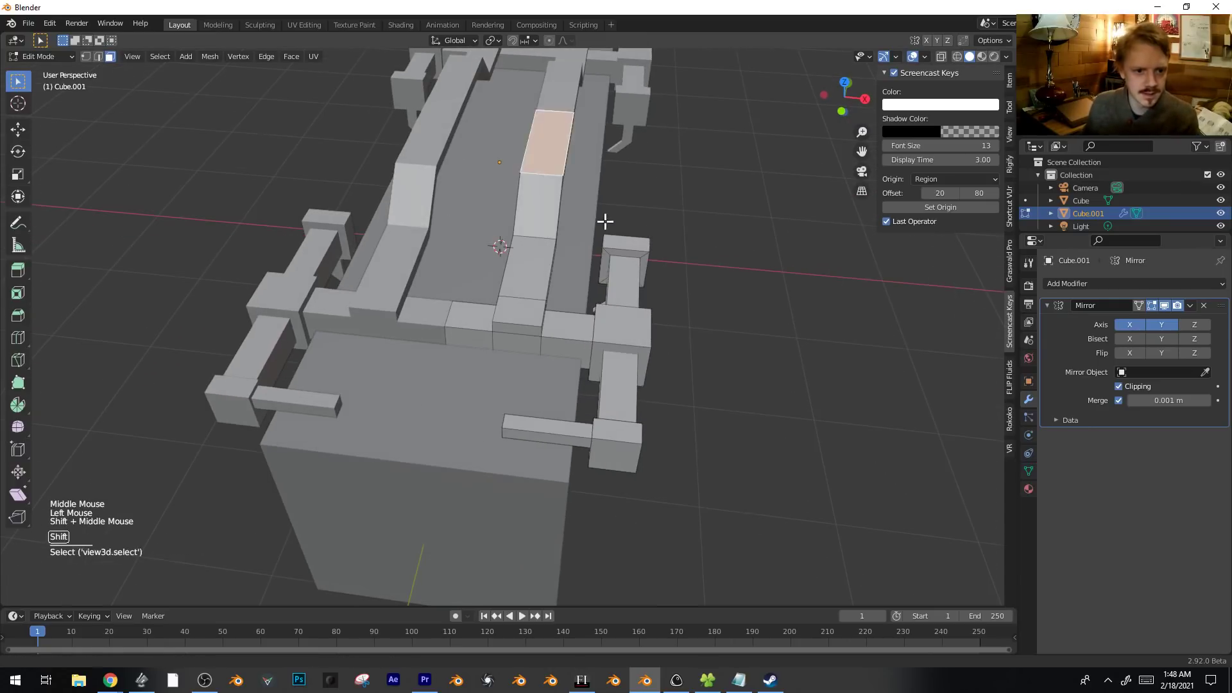
{"action": "middle_click_drag", "start_coordinate": [605, 222], "coordinate": [559, 278]}
{"action": "scroll", "coordinate": [537, 323], "scroll_direction": "down", "scroll_amount": 1}
{"action": "middle_click_drag", "start_coordinate": [502, 316], "coordinate": [540, 383]}
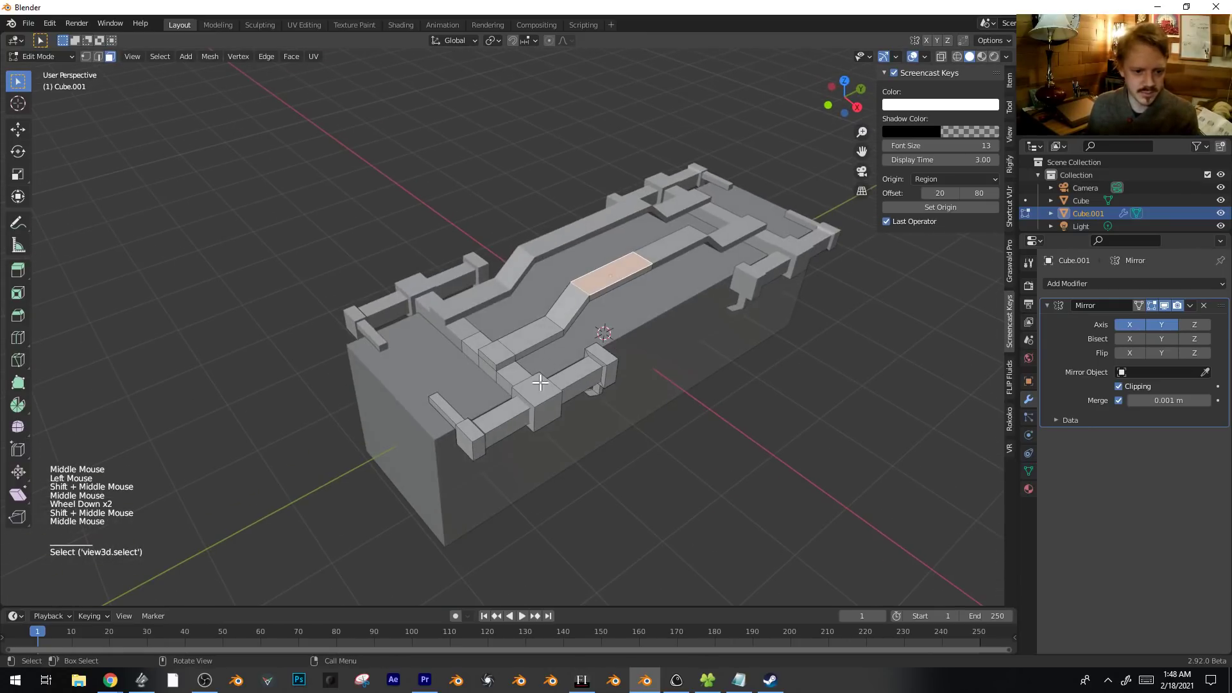
{"action": "key", "text": "shift+a"}
{"action": "left_click", "coordinate": [648, 473]}
{"action": "left_click", "coordinate": [48, 595]}
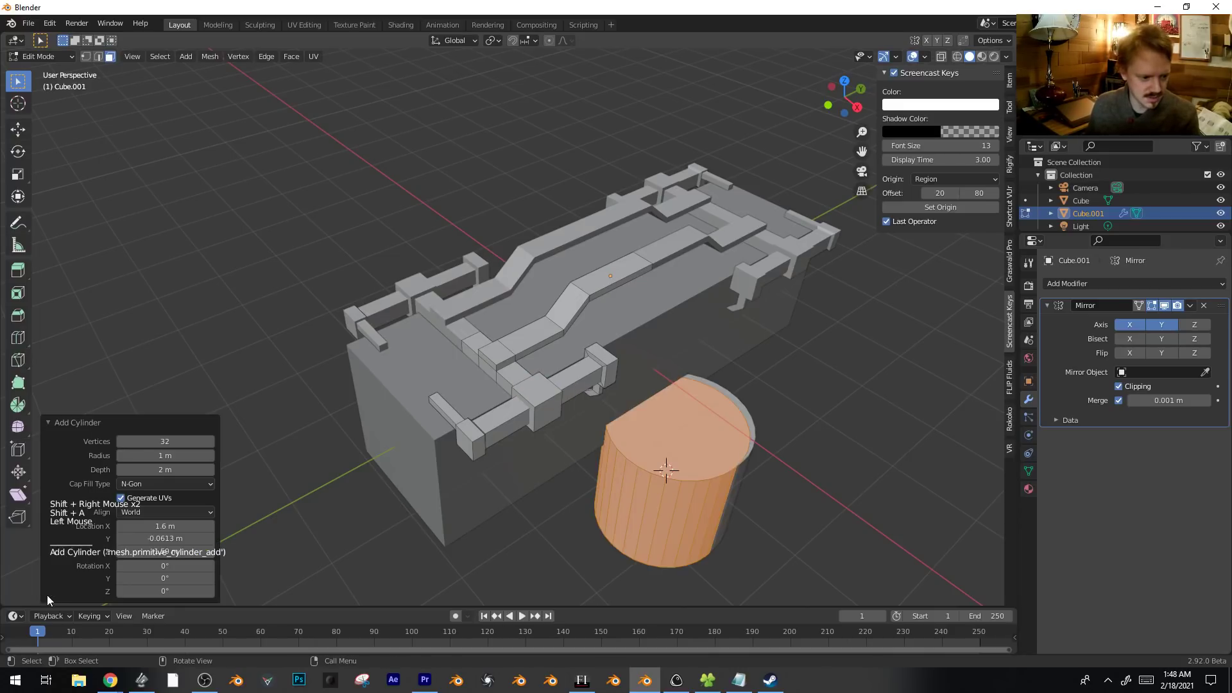
{"action": "double_click", "coordinate": [165, 441]}
{"action": "type", "text": "12"}
{"action": "key", "text": "Return"}
Move the cylinder along X and Y clear of its mirrored copies, and delete it.
{"action": "key", "text": "g"}
{"action": "key", "text": "x"}
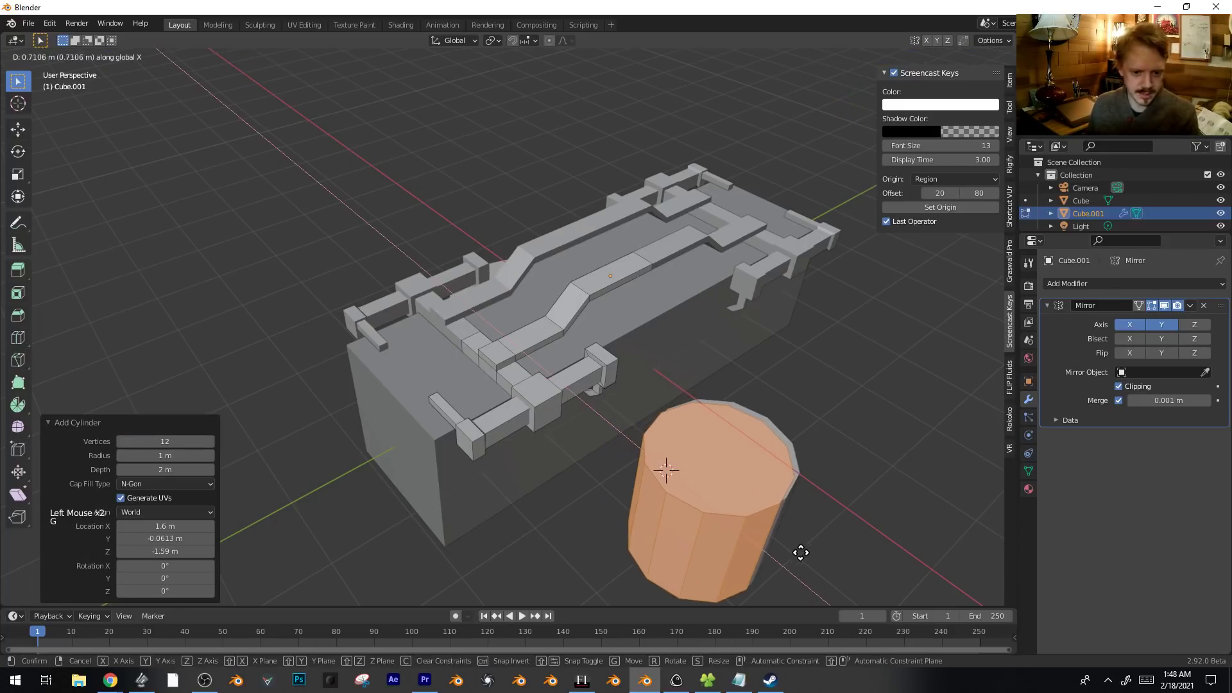
{"action": "left_click", "coordinate": [799, 551]}
{"action": "key", "text": "g"}
{"action": "key", "text": "y"}
{"action": "left_click", "coordinate": [776, 476]}
{"action": "scroll", "coordinate": [760, 446], "scroll_direction": "down", "scroll_amount": 3}
{"action": "key", "text": "ctrl+l"}
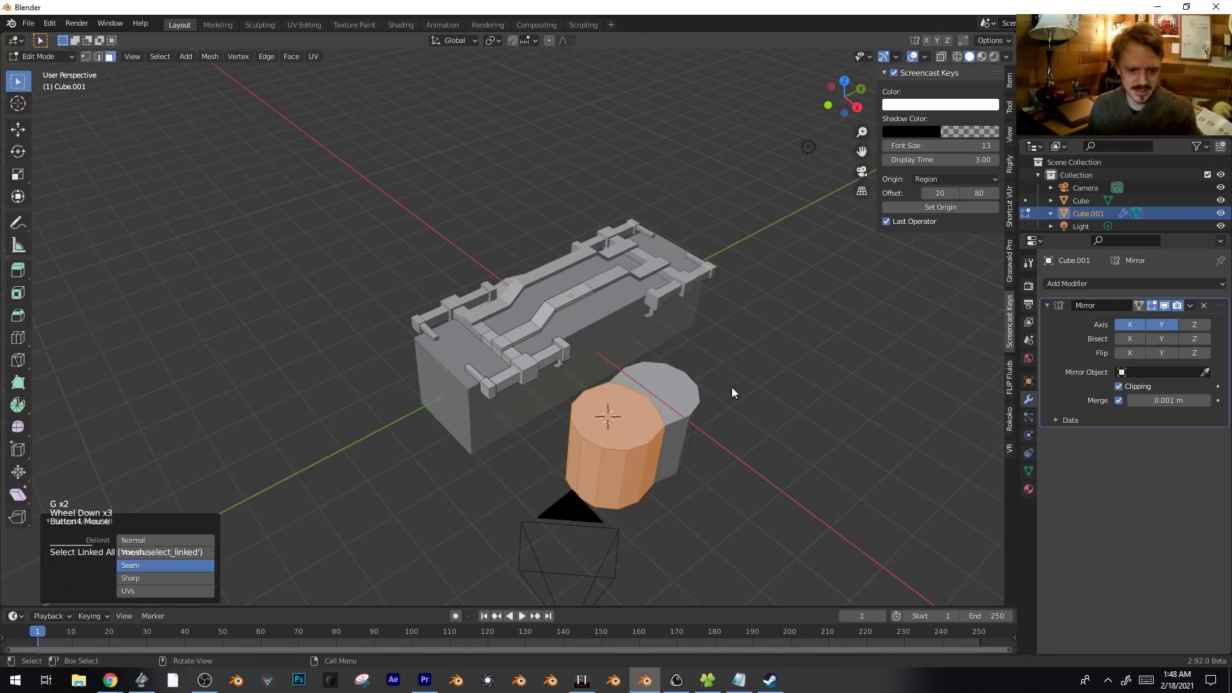
{"action": "key", "text": "x"}
{"action": "left_click", "coordinate": [732, 393]}
Add a 12-vertex cylinder well away from the box and rotate it 90° about Y.
{"action": "middle_click_drag", "start_coordinate": [731, 393], "coordinate": [616, 443]}
{"action": "scroll", "coordinate": [542, 468], "scroll_direction": "down", "scroll_amount": 5}
{"action": "key", "text": "shift+a"}
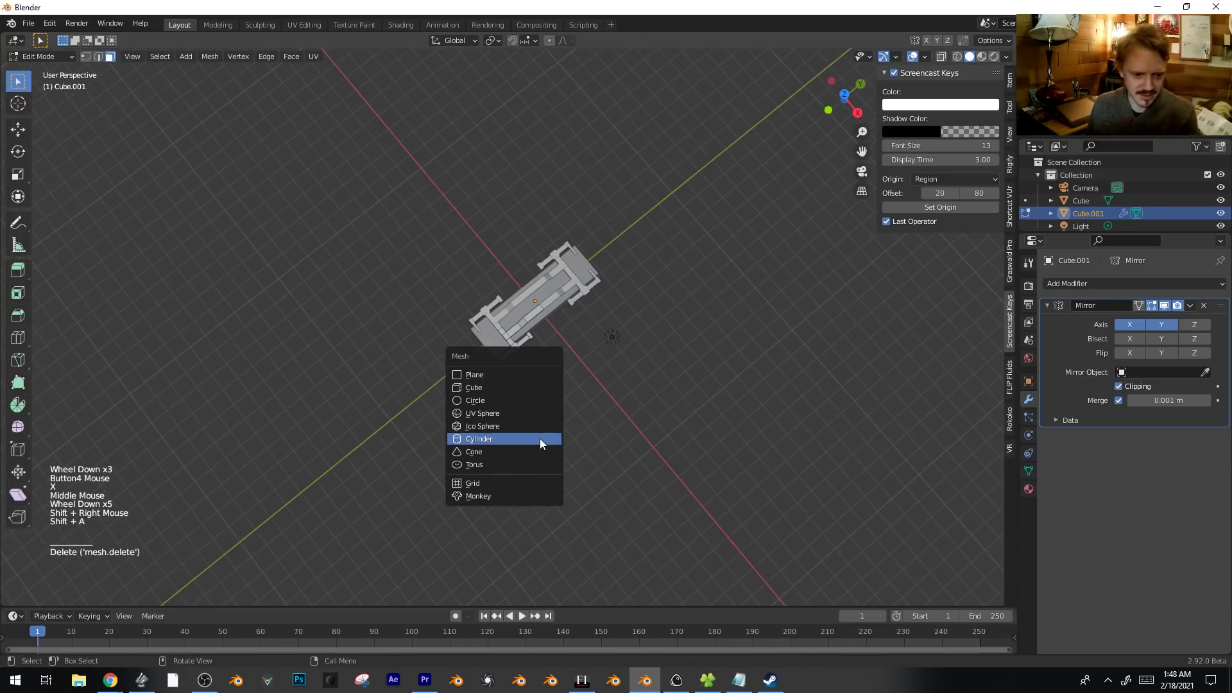
{"action": "left_click", "coordinate": [540, 436]}
{"action": "key", "text": "r"}
{"action": "key", "text": "x"}
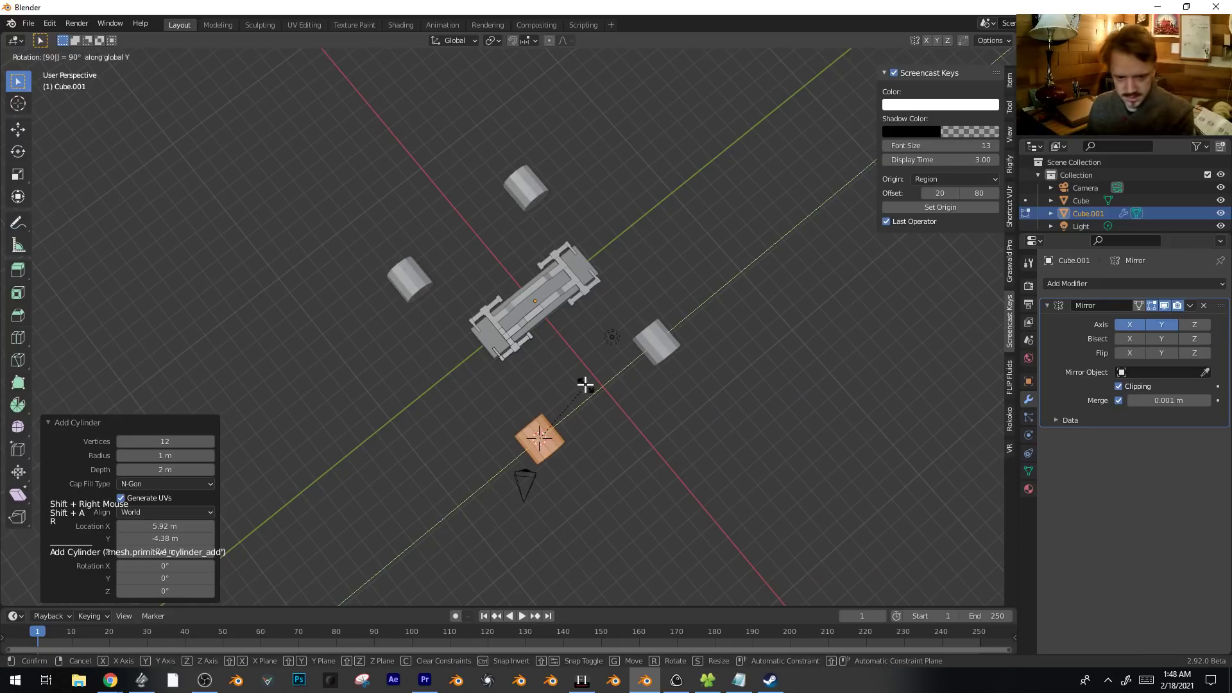
{"action": "key", "text": "Return"}
Scale the cylinder to 0.224, move it next to the box, and raise it about 4.61 m along Z.
{"action": "key", "text": "KP_7"}
{"action": "key", "text": "s"}
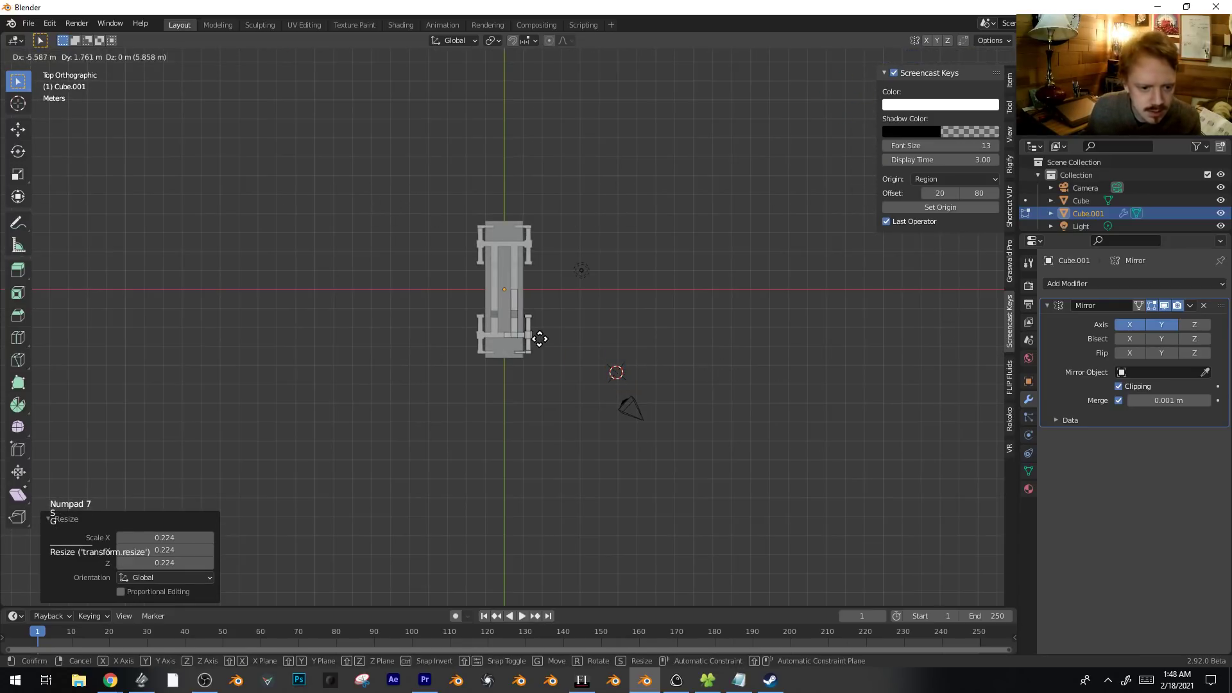
{"action": "left_click", "coordinate": [564, 377]}
{"action": "scroll", "coordinate": [577, 385], "scroll_direction": "up", "scroll_amount": 5}
{"action": "middle_click_drag", "start_coordinate": [609, 434], "coordinate": [605, 318]}
{"action": "key", "text": "g"}
{"action": "key", "text": "z"}
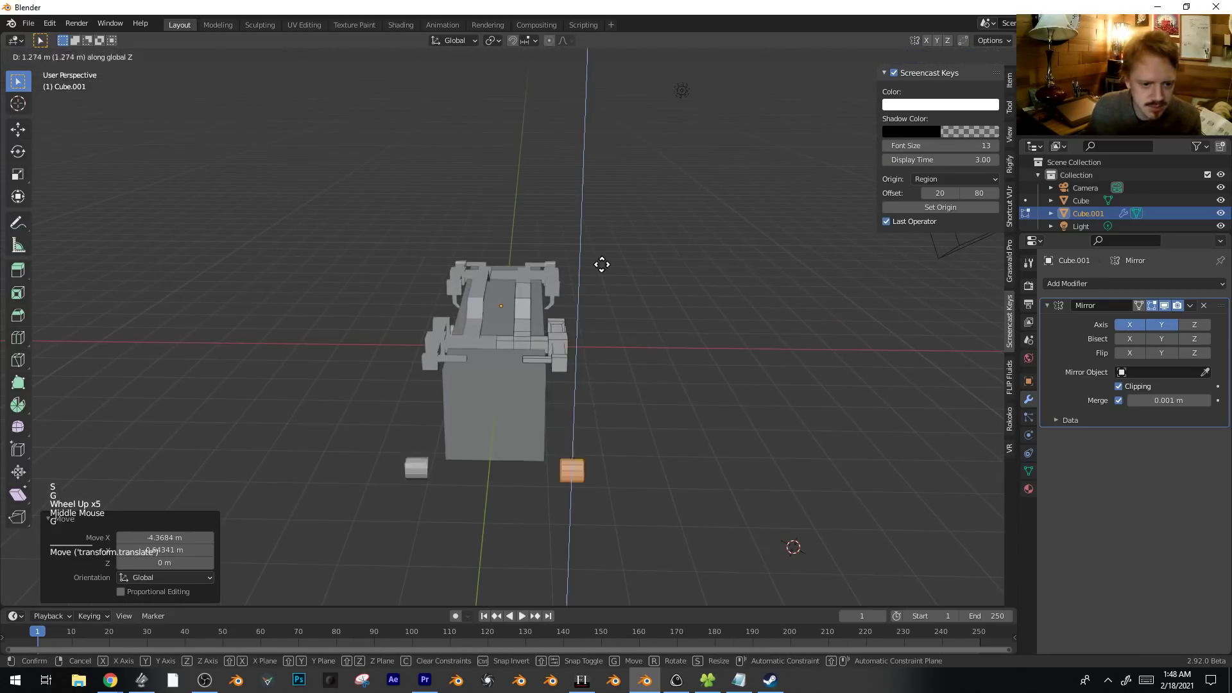
{"action": "left_click", "coordinate": [581, 125]}
Move the cylinder about -1.44 m along X over the box and scale it down to rod thickness.
{"action": "scroll", "coordinate": [693, 316], "scroll_direction": "up", "scroll_amount": 3}
{"action": "key", "text": "g"}
{"action": "key", "text": "x"}
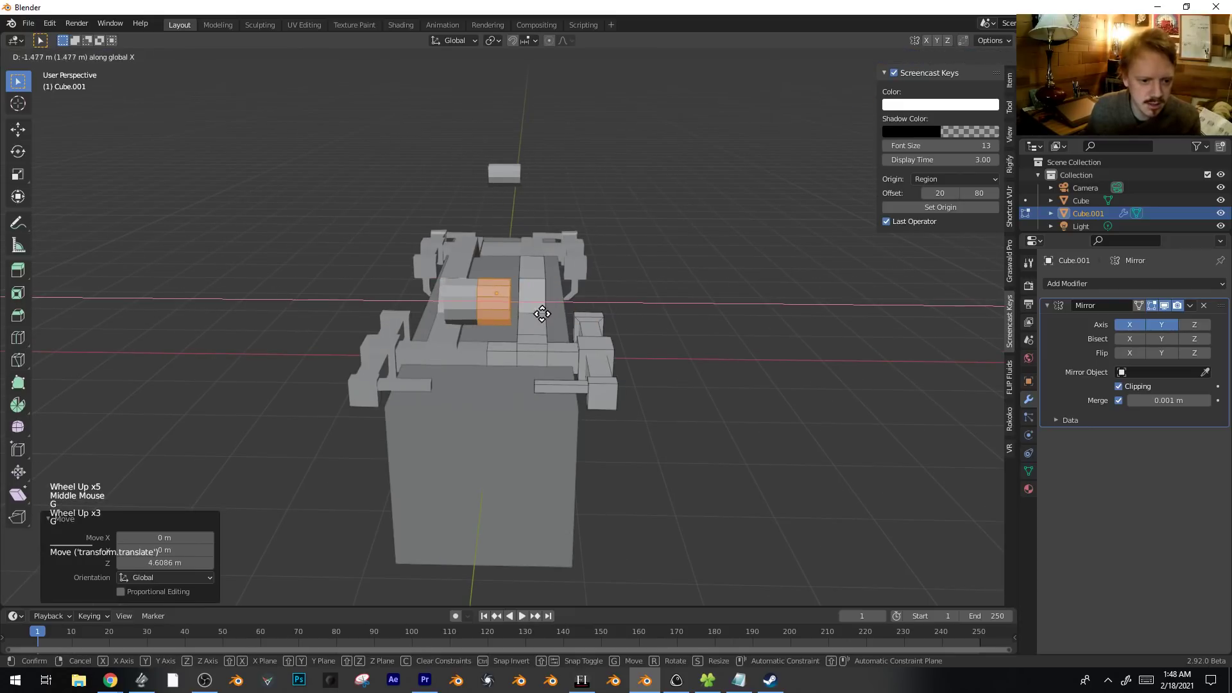
{"action": "left_click", "coordinate": [544, 308]}
{"action": "middle_click_drag", "start_coordinate": [544, 308], "coordinate": [523, 385]}
{"action": "key", "text": "s"}
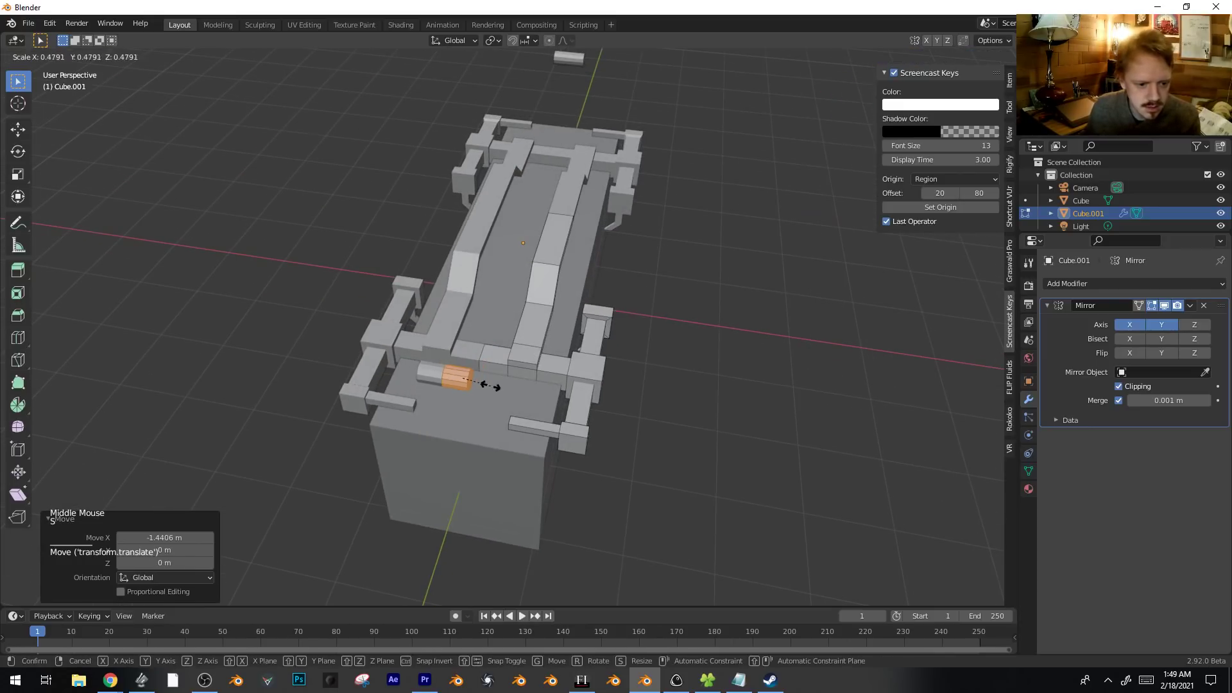
{"action": "key", "text": "z"}
{"action": "left_click", "coordinate": [507, 355]}
Lengthen the rod along X and place it across the box over the rails' end, meeting its mirrored half.
{"action": "middle_click_drag", "start_coordinate": [507, 354], "coordinate": [573, 389]}
{"action": "key", "text": "g"}
{"action": "key", "text": "x"}
{"action": "key", "text": "y"}
{"action": "left_click", "coordinate": [542, 344]}
{"action": "key", "text": "g"}
{"action": "key", "text": "x"}
Extrude and scale the rod's outer end face repeatedly to form a stepped collar.
{"action": "left_click", "coordinate": [534, 355]}
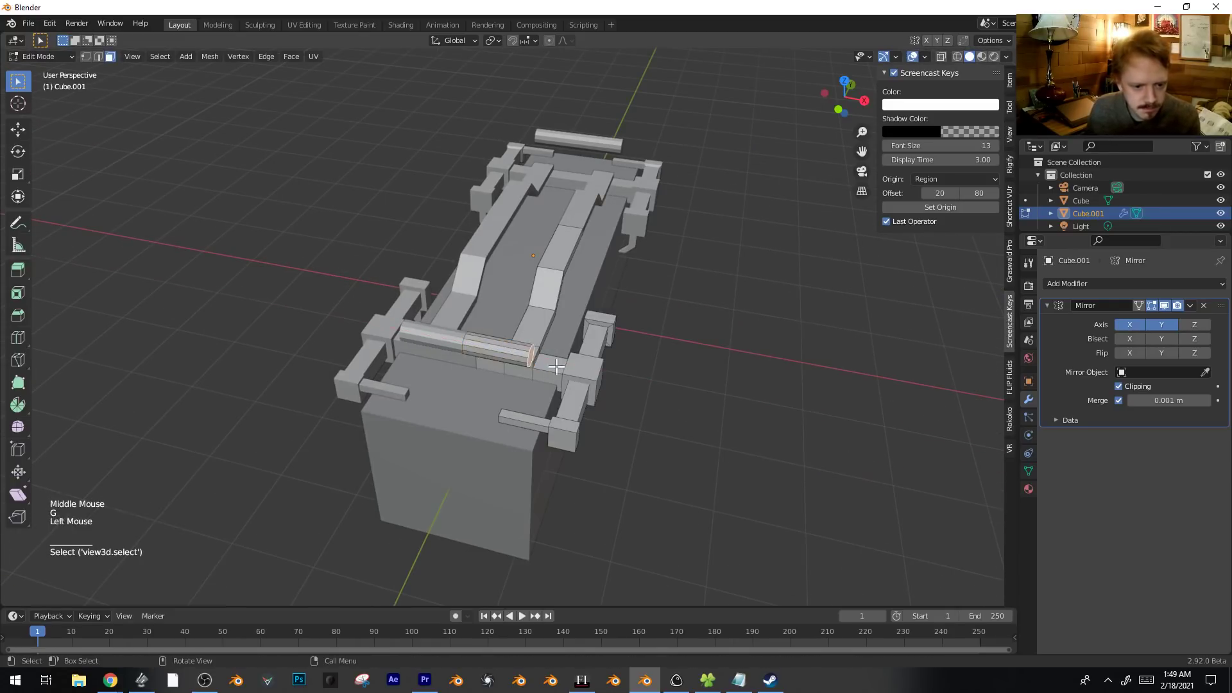
{"action": "scroll", "coordinate": [632, 372], "scroll_direction": "up", "scroll_amount": 4}
{"action": "key", "text": "e"}
{"action": "key", "text": "s"}
{"action": "key", "text": "e"}
{"action": "key", "text": "e"}
{"action": "key", "text": "s"}
{"action": "key", "text": "e"}
Extrude and enlarge the collar's end face into a wide end cap about 0.216 m thick.
{"action": "key", "text": "e"}
{"action": "left_click", "coordinate": [779, 449]}
{"action": "key", "text": "s"}
{"action": "left_click", "coordinate": [840, 489]}
{"action": "key", "text": "e"}
{"action": "left_click", "coordinate": [868, 482]}
Bevel the end cap's outer edges about 0.106 m with 2 segments and review the rod in Object Mode.
{"action": "middle_click_drag", "start_coordinate": [869, 482], "coordinate": [812, 443]}
{"action": "key", "text": "ctrl+b"}
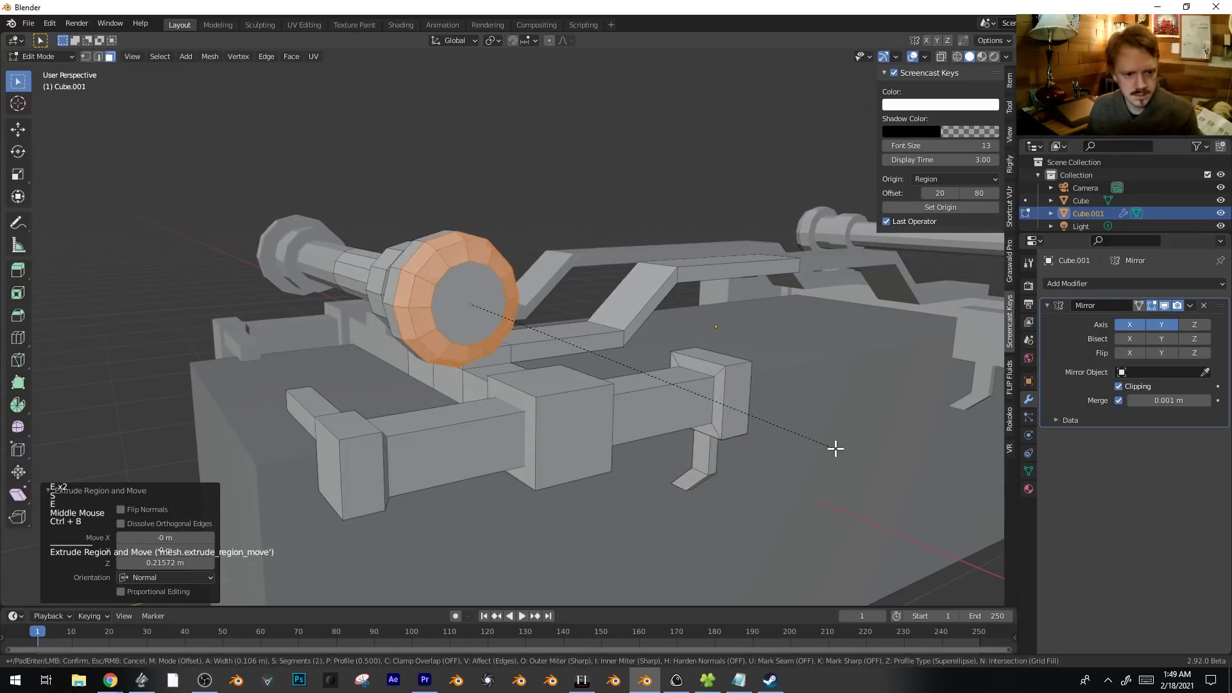
{"action": "left_click", "coordinate": [836, 448]}
{"action": "key", "text": "Tab"}
{"action": "scroll", "coordinate": [687, 409], "scroll_direction": "down", "scroll_amount": 5}
{"action": "middle_click_drag", "start_coordinate": [686, 409], "coordinate": [720, 460]}
{"action": "key", "text": "Tab"}
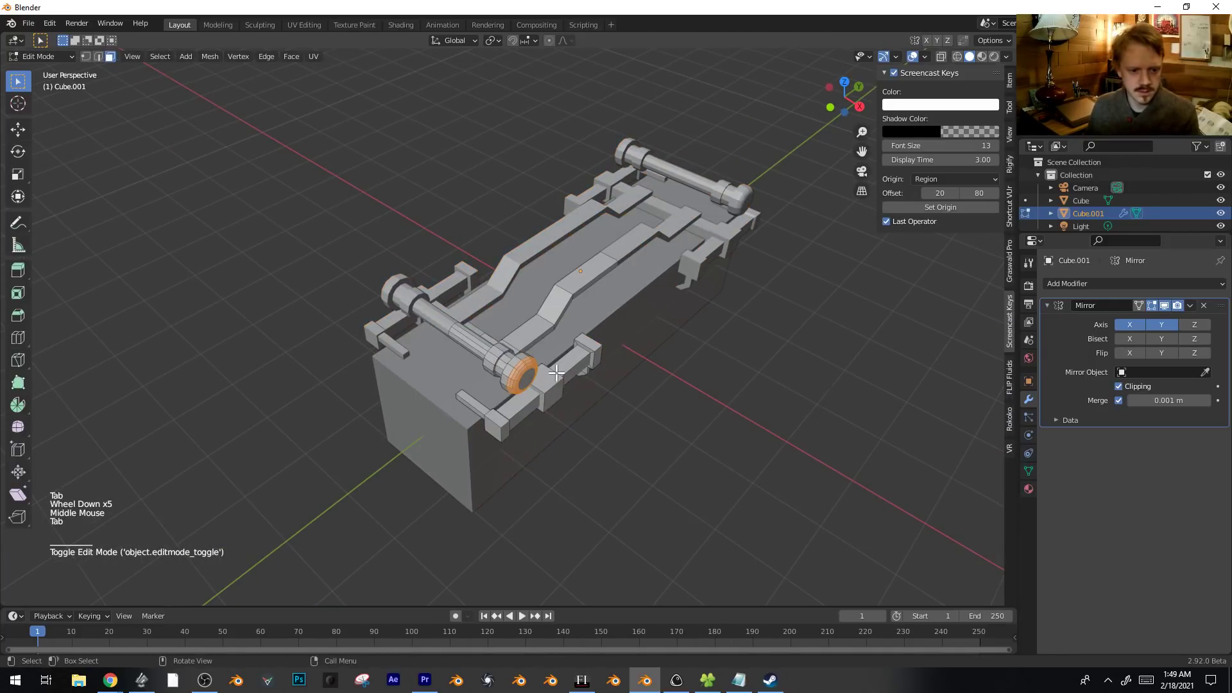
Add another 12-vertex cylinder beside the box in top view and rotate it 90° about X.
{"action": "key", "text": "ctrl+l"}
{"action": "key", "text": "KP_7"}
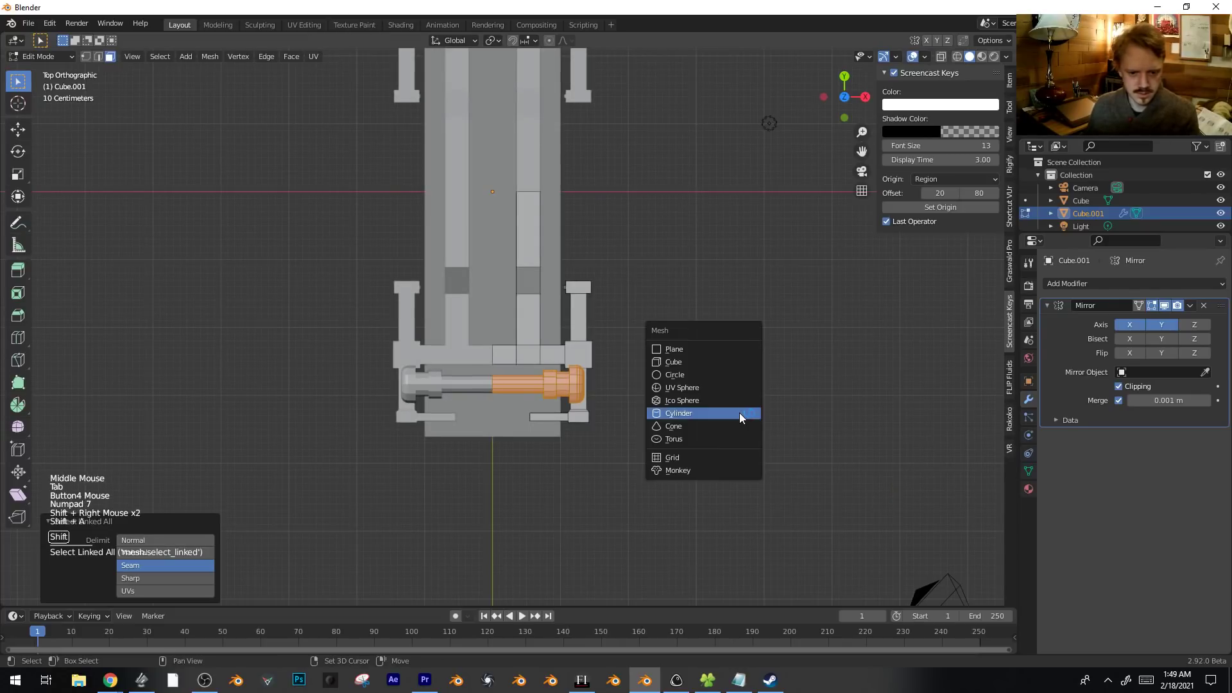
{"action": "key", "text": "shift+a"}
{"action": "left_click", "coordinate": [739, 412]}
{"action": "key", "text": "r"}
{"action": "left_click", "coordinate": [887, 420]}
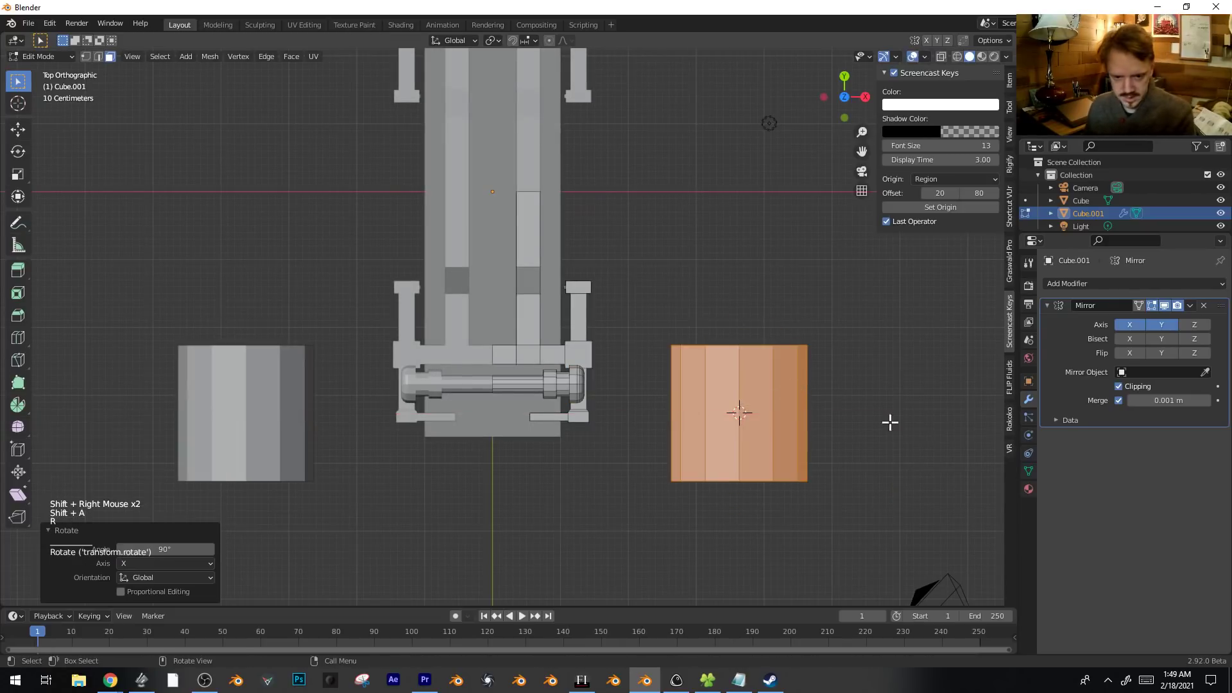
Shrink the new cylinder, place it along the box's outer side, and stretch it about 10.2 times along Y.
{"action": "key", "text": "s"}
{"action": "left_click", "coordinate": [792, 415]}
{"action": "key", "text": "g"}
{"action": "left_click", "coordinate": [640, 204]}
{"action": "key", "text": "s"}
{"action": "left_click", "coordinate": [621, 216]}
{"action": "key", "text": "s"}
{"action": "key", "text": "y"}
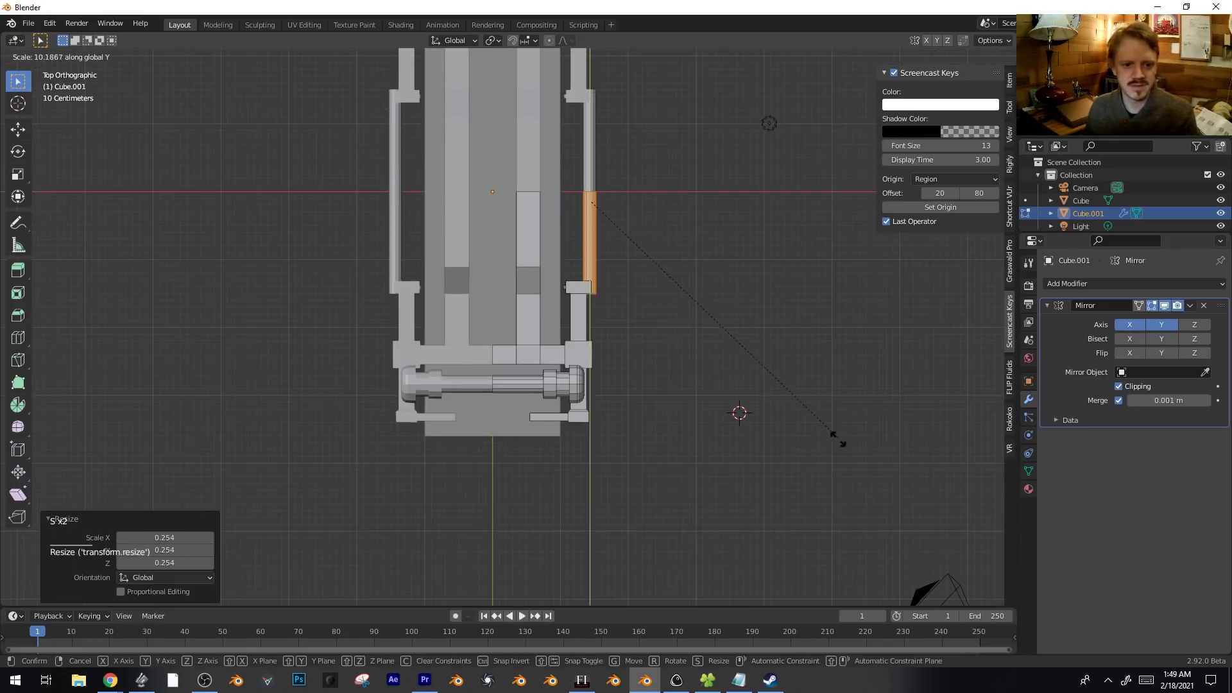
{"action": "left_click", "coordinate": [838, 440]}
Position the long cylinder above the lengthwise rail, adjusting its size and its height along Z.
{"action": "key", "text": "g"}
{"action": "left_click", "coordinate": [795, 448]}
{"action": "middle_click_drag", "start_coordinate": [797, 448], "coordinate": [692, 317]}
{"action": "key", "text": "g"}
{"action": "key", "text": "z"}
{"action": "left_click", "coordinate": [695, 142]}
{"action": "key", "text": "s"}
{"action": "left_click", "coordinate": [715, 364]}
{"action": "key", "text": "g"}
{"action": "key", "text": "z"}
{"action": "left_click", "coordinate": [715, 389]}
Extrude and widen the long cylinder's near end face to form a collar.
{"action": "middle_click_drag", "start_coordinate": [715, 389], "coordinate": [652, 363]}
{"action": "left_click", "coordinate": [555, 287]}
{"action": "scroll", "coordinate": [556, 286], "scroll_direction": "up", "scroll_amount": 4}
{"action": "key", "text": "e"}
{"action": "key", "text": "s"}
{"action": "left_click", "coordinate": [735, 392]}
{"action": "key", "text": "e"}
{"action": "left_click", "coordinate": [715, 410]}
Shrink the collar's end face to 0.771, extrude a narrower section, and taper its tip to 0.701.
{"action": "key", "text": "e"}
{"action": "right_click", "coordinate": [714, 410]}
{"action": "key", "text": "s"}
{"action": "left_click", "coordinate": [670, 385]}
{"action": "key", "text": "e"}
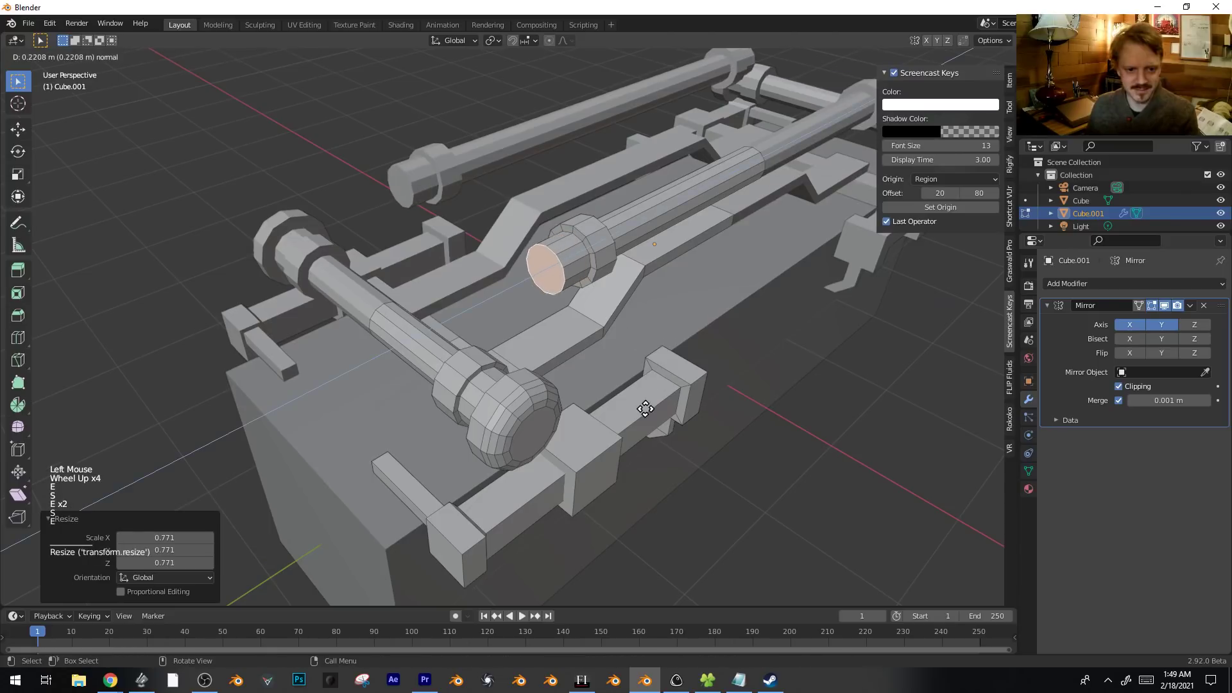
{"action": "key", "text": "s"}
{"action": "left_click", "coordinate": [601, 374]}
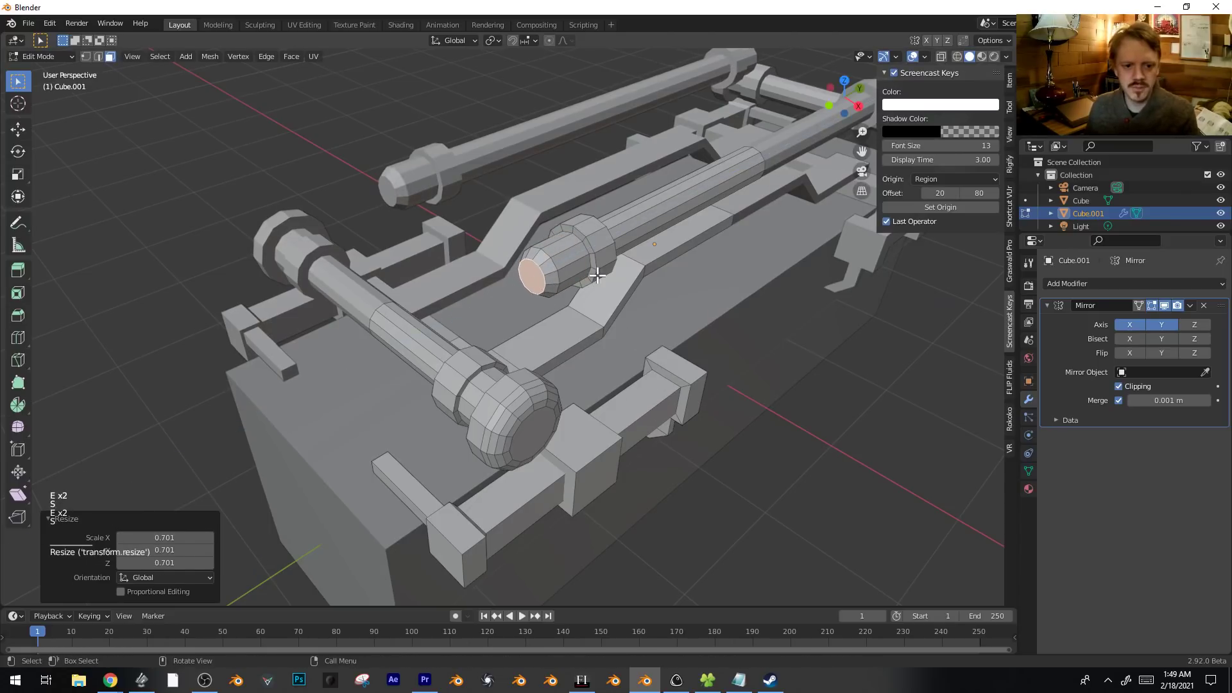
Cut a ring behind the tapered tip and extrude its faces along normals 0.0227 m into a raised band.
{"action": "key", "text": "2"}
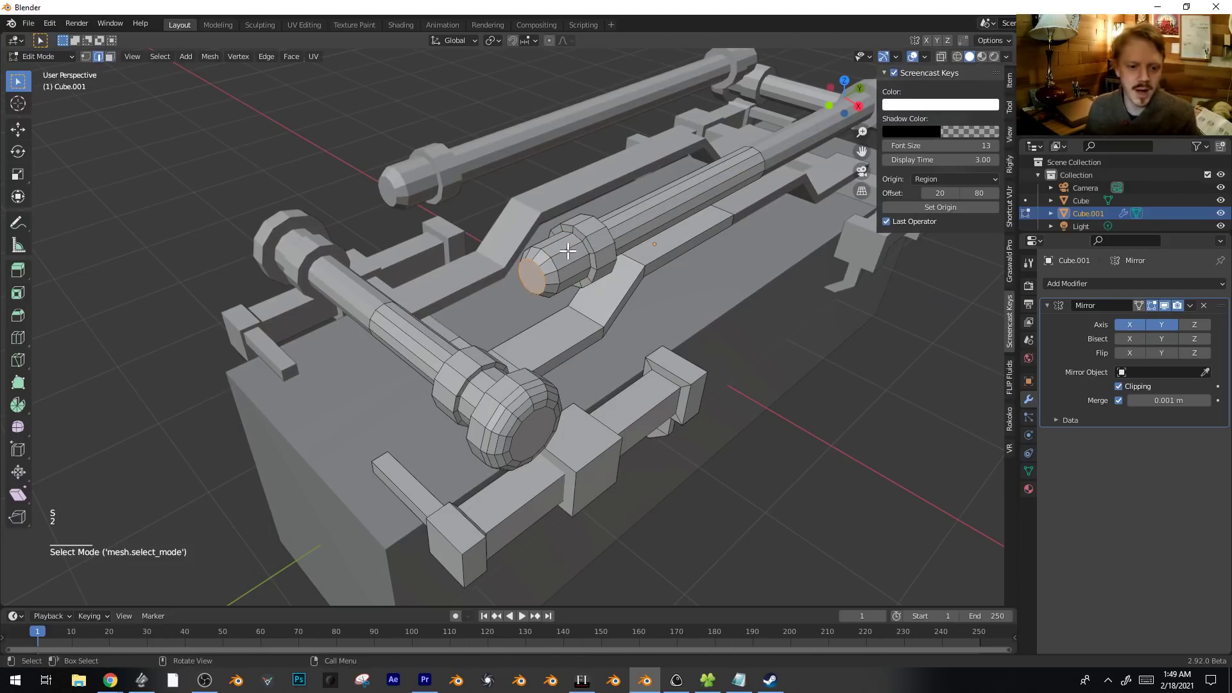
{"action": "key", "text": "alt+e"}
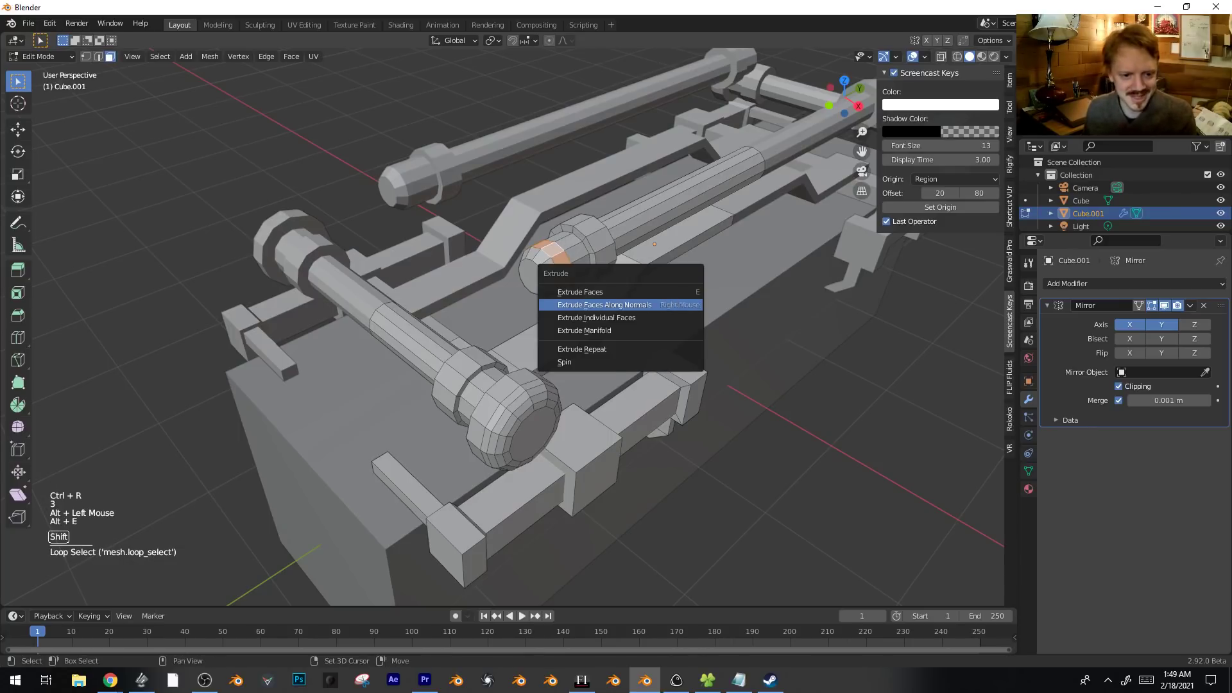
{"action": "left_click", "coordinate": [671, 299]}
{"action": "left_click", "coordinate": [675, 299]}
{"action": "middle_click_drag", "start_coordinate": [674, 299], "coordinate": [604, 347], "text": "shift"}
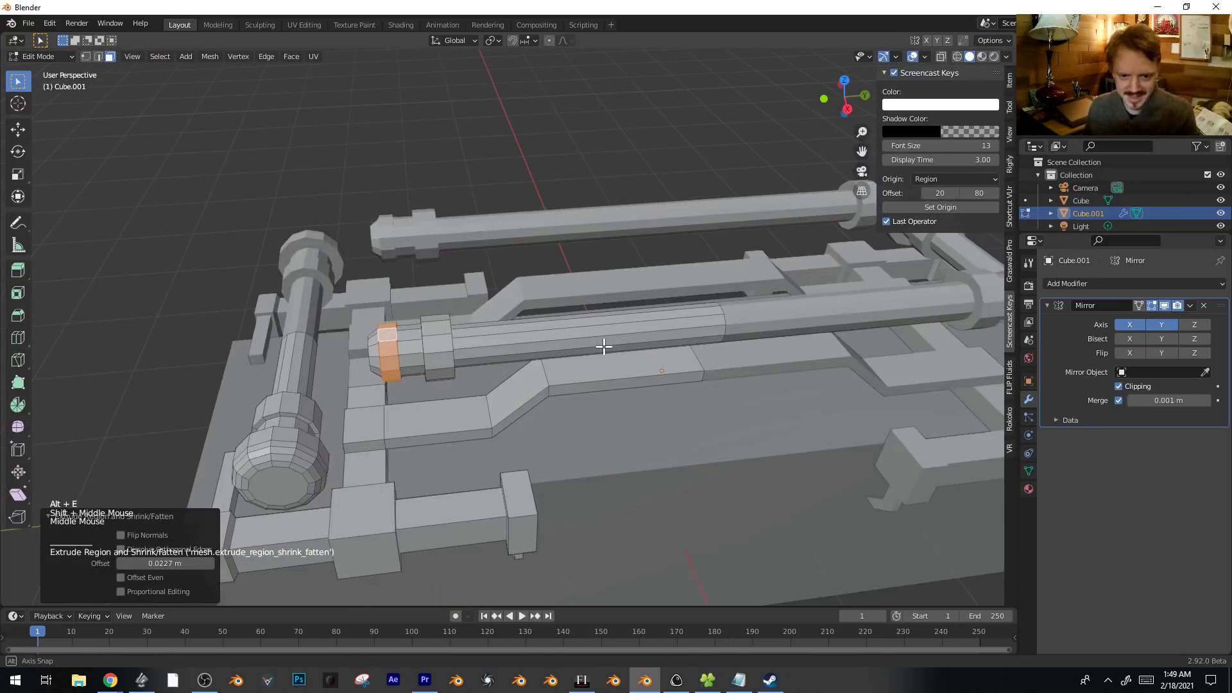
Add edge loops around the long cylinder's shaft and extrude the middle face ring along normals into a thick sleeve.
{"action": "key", "text": "3"}
{"action": "key", "text": "ctrl+r"}
{"action": "left_click", "coordinate": [657, 313]}
{"action": "left_click", "coordinate": [710, 302]}
{"action": "left_click", "coordinate": [629, 315], "text": "alt"}
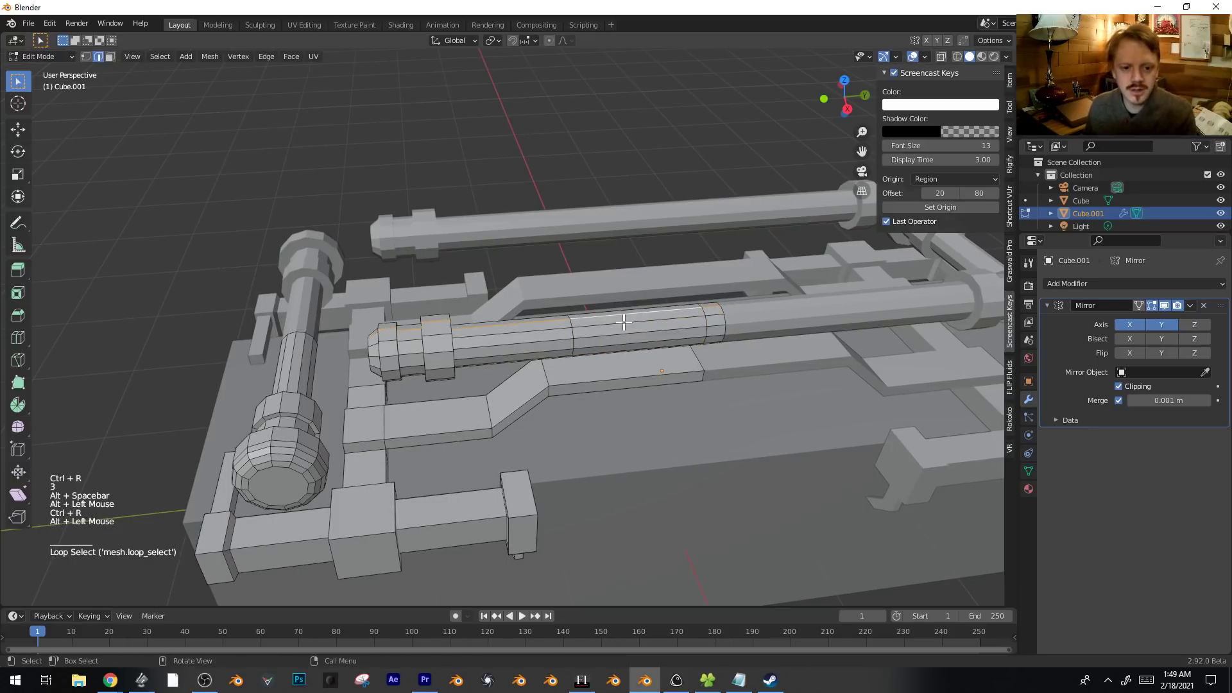
{"action": "key", "text": "alt+e"}
{"action": "left_click", "coordinate": [781, 356]}
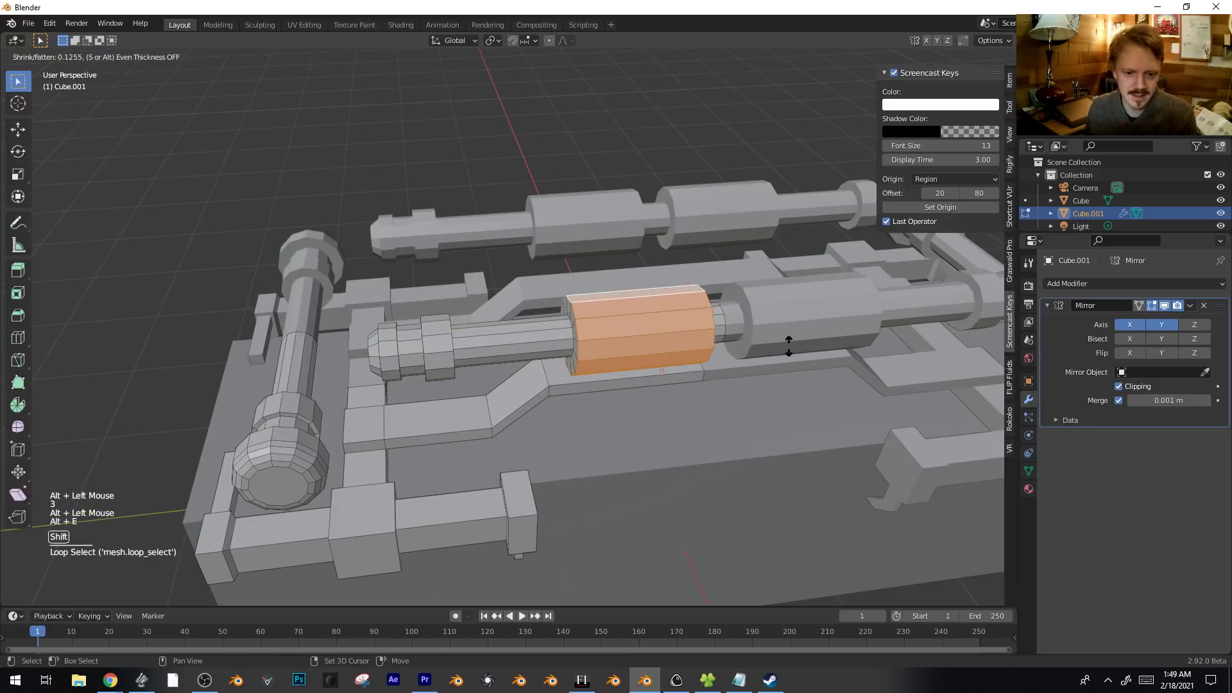
{"action": "left_click", "coordinate": [659, 335]}
Select the sleeve's inward-facing faces and extrude them along X to the mirror axis as a bridging block.
{"action": "middle_click_drag", "start_coordinate": [658, 334], "coordinate": [783, 330]}
{"action": "left_click", "coordinate": [507, 247]}
{"action": "middle_click_drag", "start_coordinate": [507, 247], "coordinate": [536, 363]}
{"action": "left_click", "coordinate": [506, 315], "text": "ctrl"}
{"action": "key", "text": "e"}
{"action": "key", "text": "x"}
{"action": "left_click", "coordinate": [442, 386]}
Add an edge loop across the bridging block and extrude its inner top face up about 0.17 m.
{"action": "middle_click_drag", "start_coordinate": [547, 300], "coordinate": [500, 317]}
{"action": "key", "text": "ctrl+r"}
{"action": "left_click", "coordinate": [538, 253]}
{"action": "left_click", "coordinate": [541, 250]}
{"action": "key", "text": "3"}
{"action": "left_click", "coordinate": [540, 228]}
{"action": "key", "text": "e"}
{"action": "left_click", "coordinate": [589, 256]}
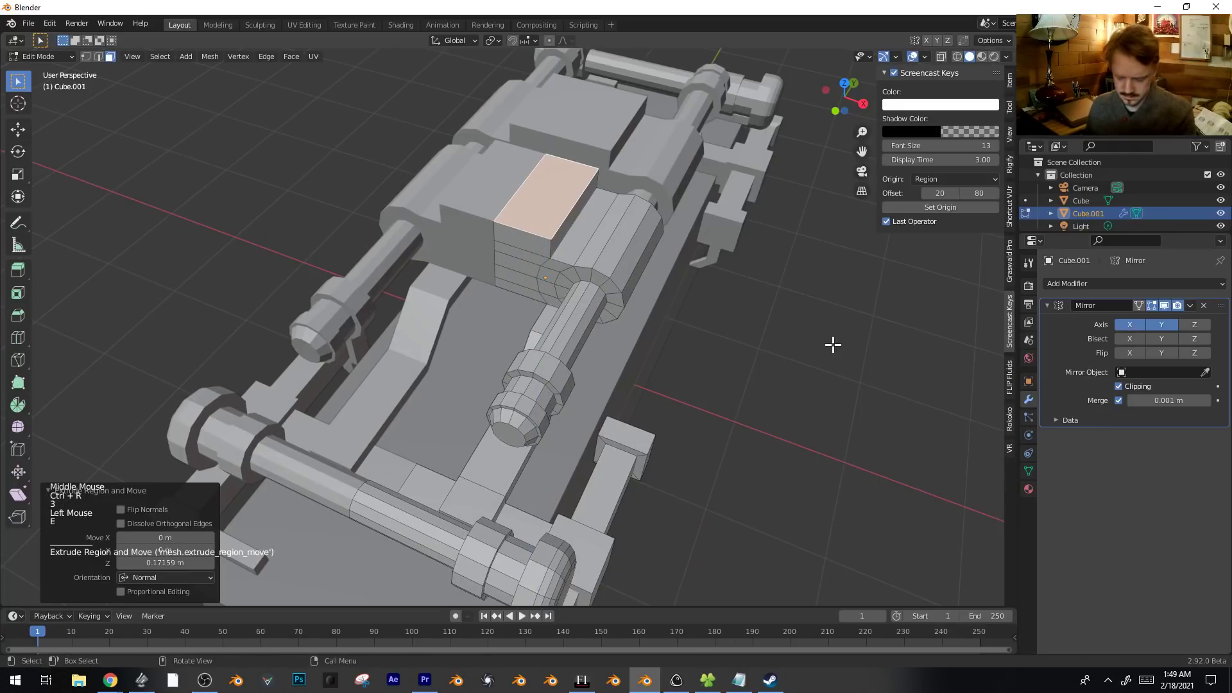
{"action": "key", "text": "i"}
{"action": "scroll", "coordinate": [823, 313], "scroll_direction": "down", "scroll_amount": 4}
{"action": "key", "text": "Tab"}
{"action": "middle_click_drag", "start_coordinate": [756, 349], "coordinate": [647, 237]}
Extrude the bridging block's underside faces downward and lower one of the new bottom faces about 0.23 m along Z.
{"action": "key", "text": "Tab"}
{"action": "scroll", "coordinate": [614, 330], "scroll_direction": "up", "scroll_amount": 2}
{"action": "scroll", "coordinate": [614, 330], "scroll_direction": "up", "scroll_amount": 2}
{"action": "left_click", "coordinate": [610, 331]}
{"action": "mouse_move", "coordinate": [609, 330]}
{"action": "middle_mouse_down"}
{"action": "mouse_move", "coordinate": [702, 297]}
{"action": "mouse_move", "coordinate": [598, 335]}
{"action": "middle_mouse_up"}
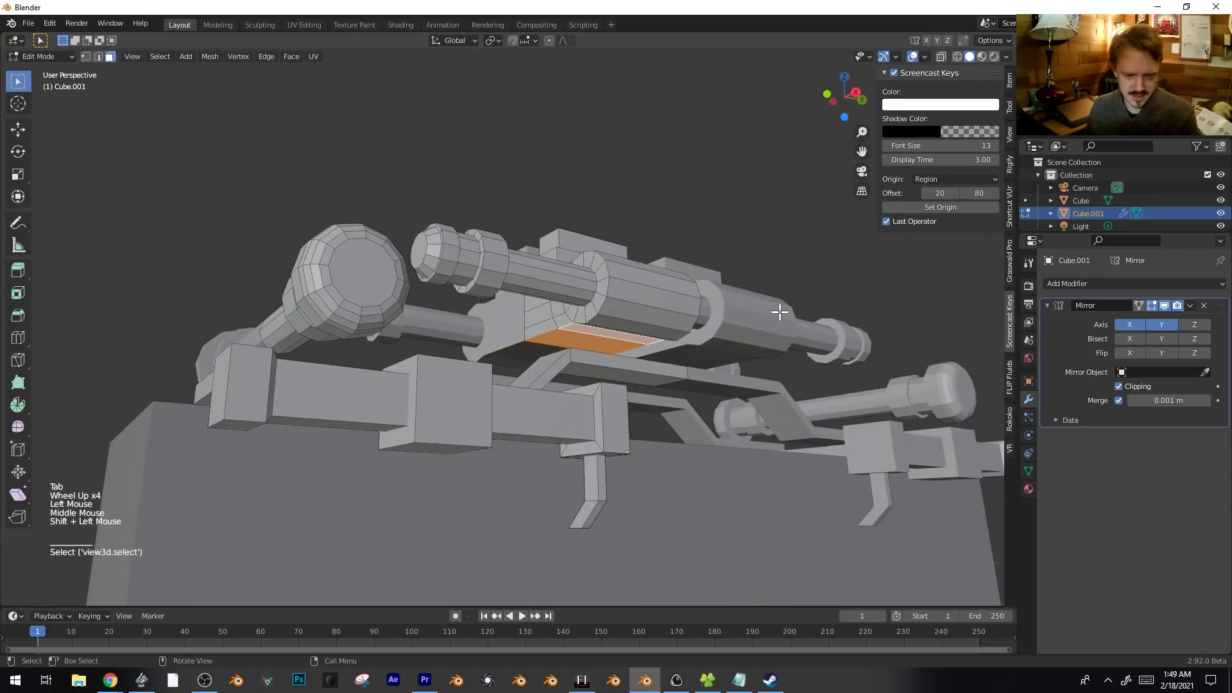
{"action": "key", "text": "e"}
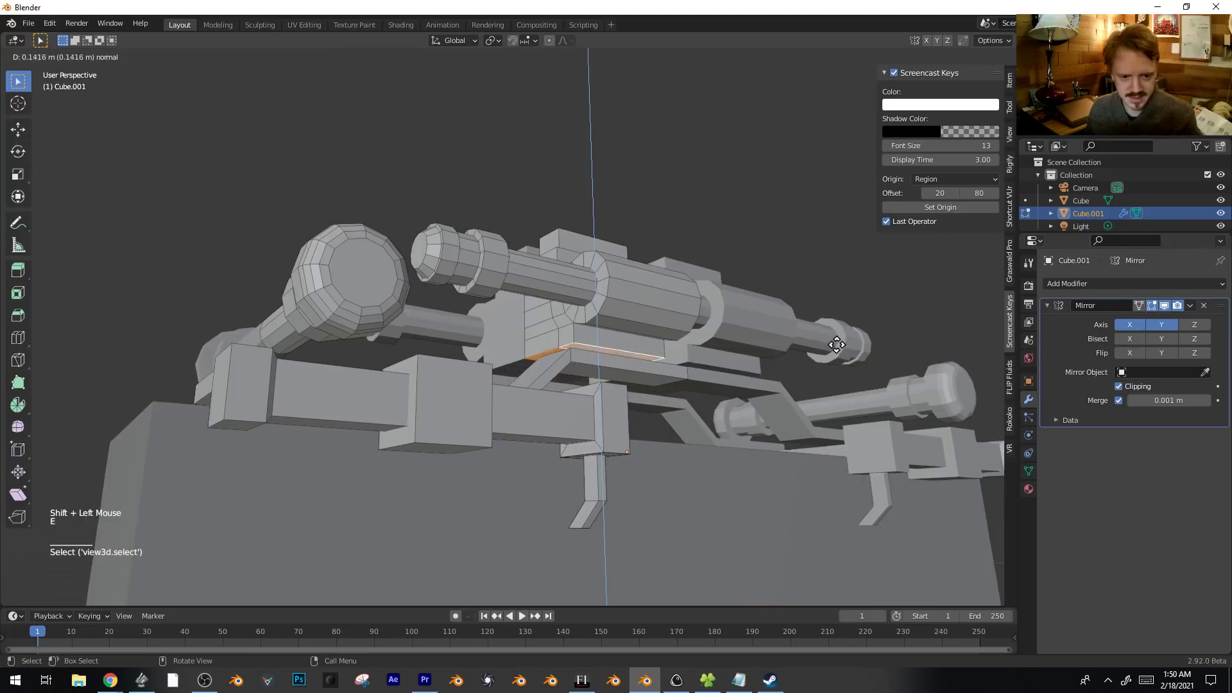
{"action": "left_click", "coordinate": [837, 344]}
{"action": "key", "text": "g"}
{"action": "key", "text": "g"}
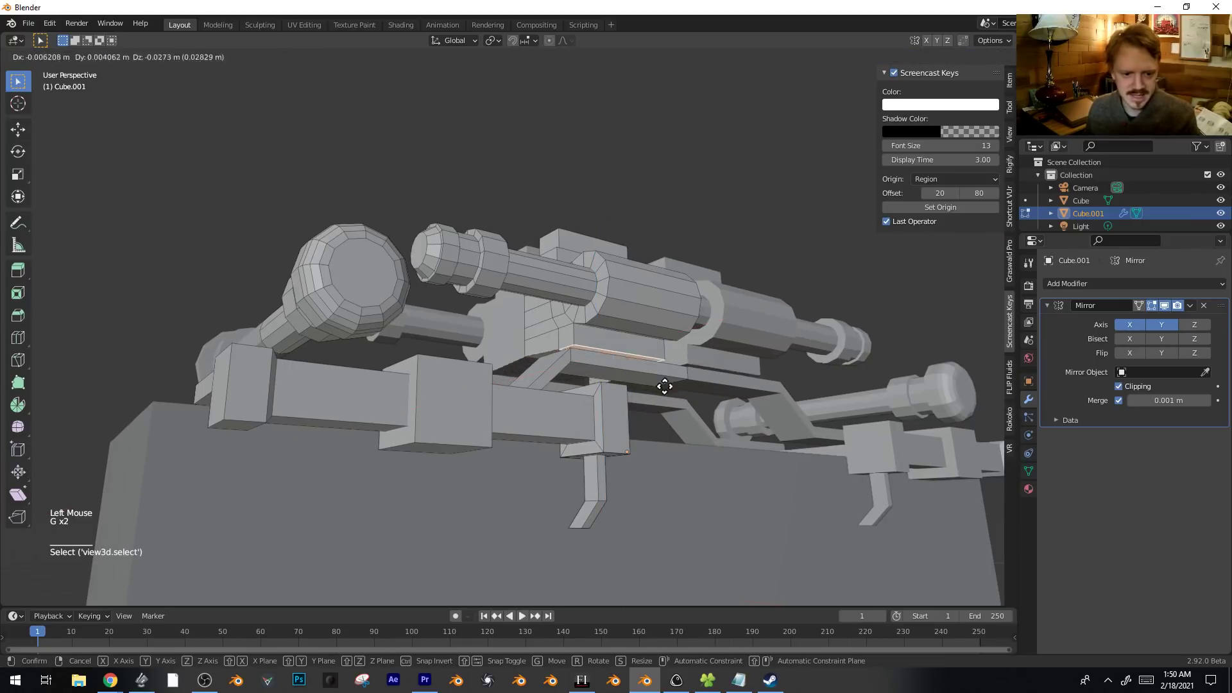
{"action": "left_click", "coordinate": [661, 401]}
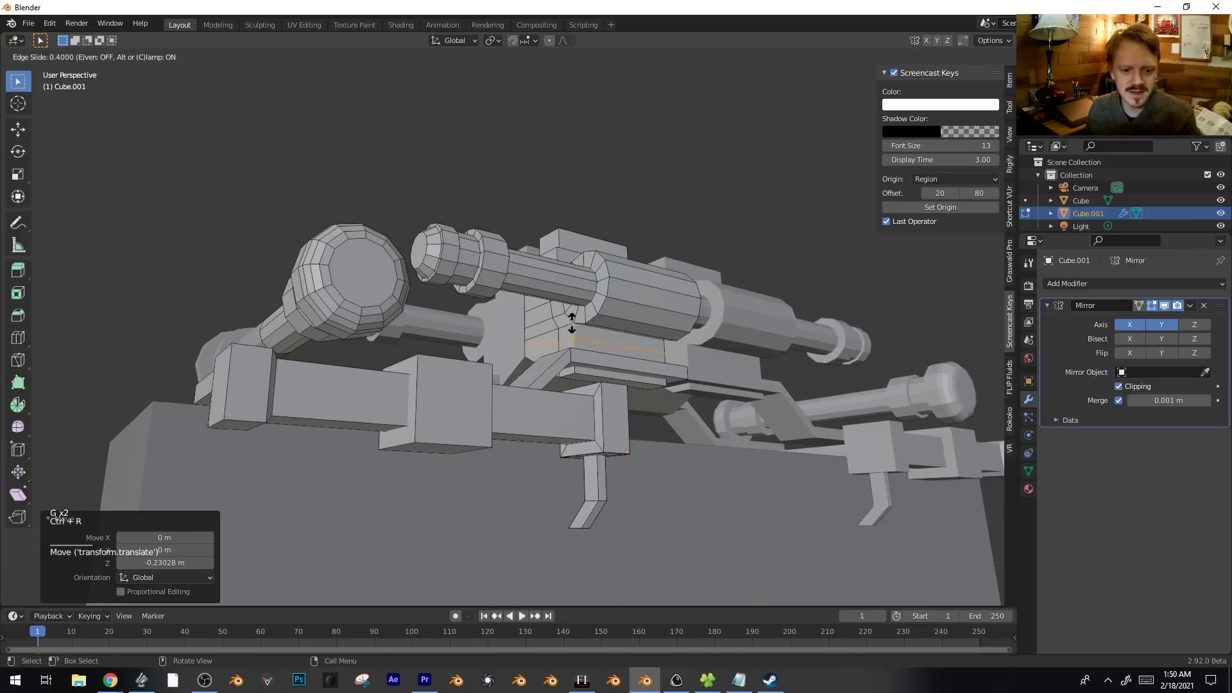
Extrude the bridging block's outward side face, then scale and move the new face.
{"action": "left_click", "coordinate": [589, 350]}
{"action": "key", "text": "e"}
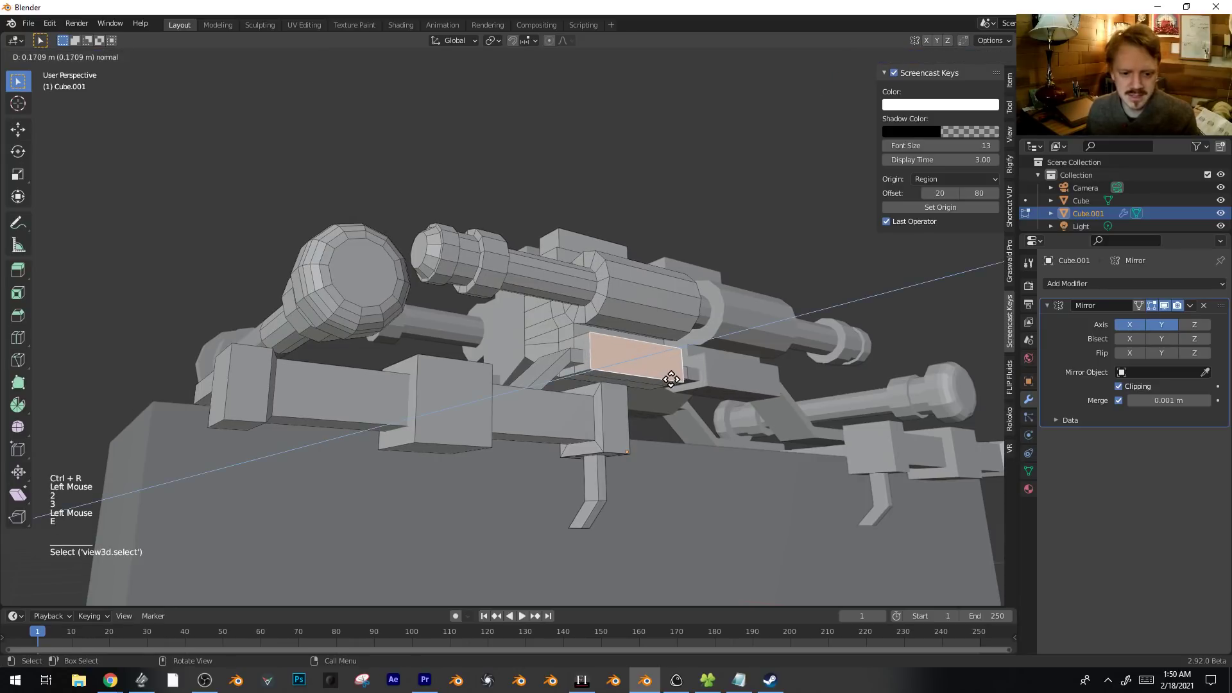
{"action": "key", "text": "s"}
{"action": "key", "text": "g"}
{"action": "key", "text": "Tab"}
{"action": "scroll", "coordinate": [711, 378], "scroll_direction": "down", "scroll_amount": 5}
{"action": "middle_click_drag", "start_coordinate": [711, 377], "coordinate": [593, 369]}
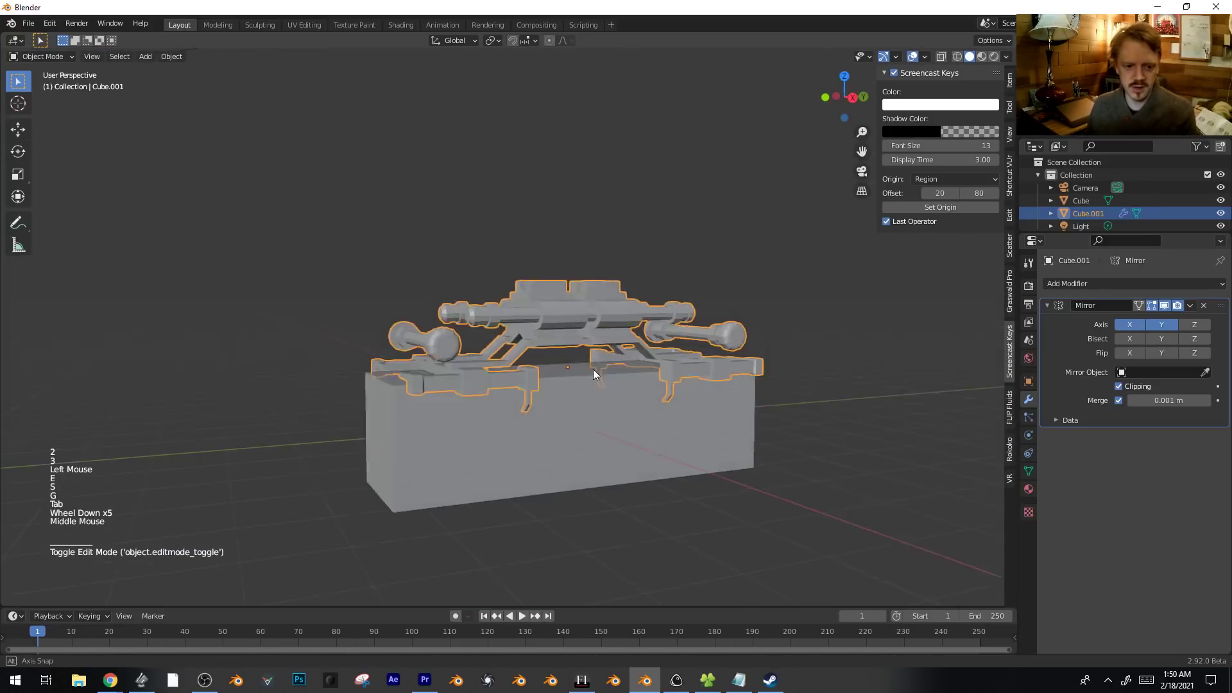
Box-select the central cylinder, sleeve and bridging block in right view and lower them about 0.24 m along Z.
{"action": "key", "text": "alt+a"}
{"action": "scroll", "coordinate": [436, 347], "scroll_direction": "down", "scroll_amount": 4}
{"action": "middle_click_drag", "start_coordinate": [437, 346], "coordinate": [555, 357]}
{"action": "key", "text": "KP_1"}
{"action": "key", "text": "Tab"}
{"action": "scroll", "coordinate": [584, 360], "scroll_direction": "up", "scroll_amount": 1}
{"action": "scroll", "coordinate": [584, 360], "scroll_direction": "up", "scroll_amount": 5}
{"action": "key", "text": "KP_1"}
{"action": "key", "text": "KP_3"}
{"action": "key", "text": "alt+z"}
{"action": "left_click_drag", "start_coordinate": [676, 313], "coordinate": [759, 359]}
{"action": "key", "text": "1"}
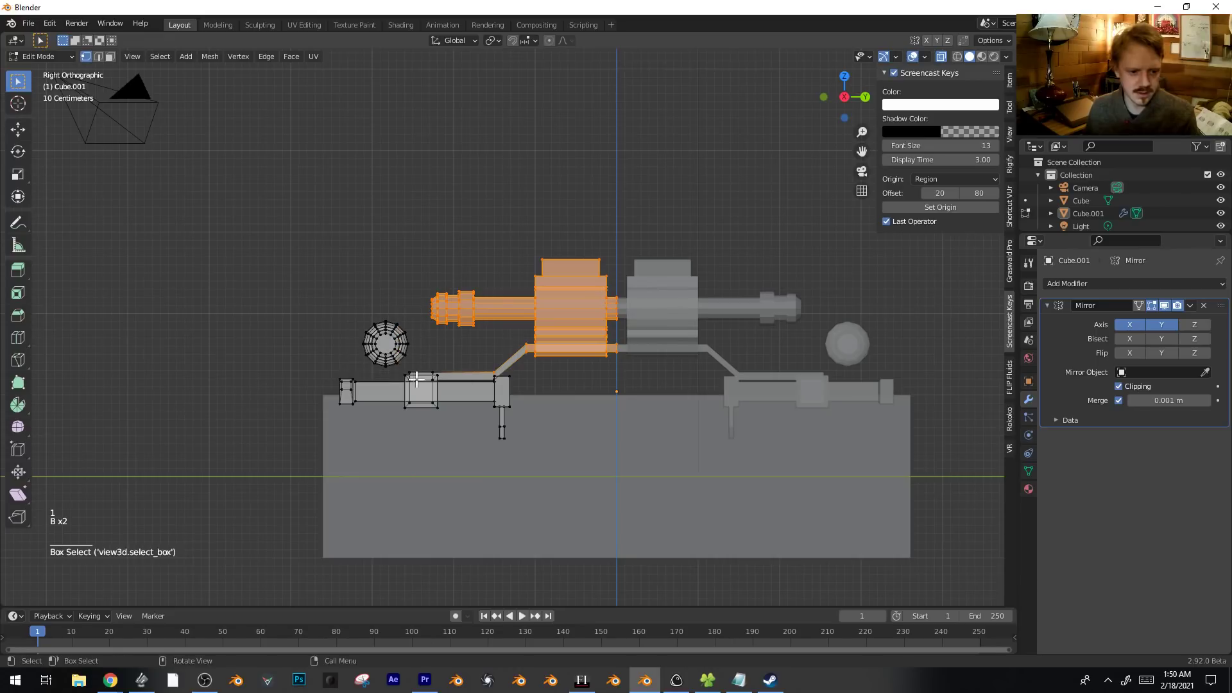
{"action": "key", "text": "g"}
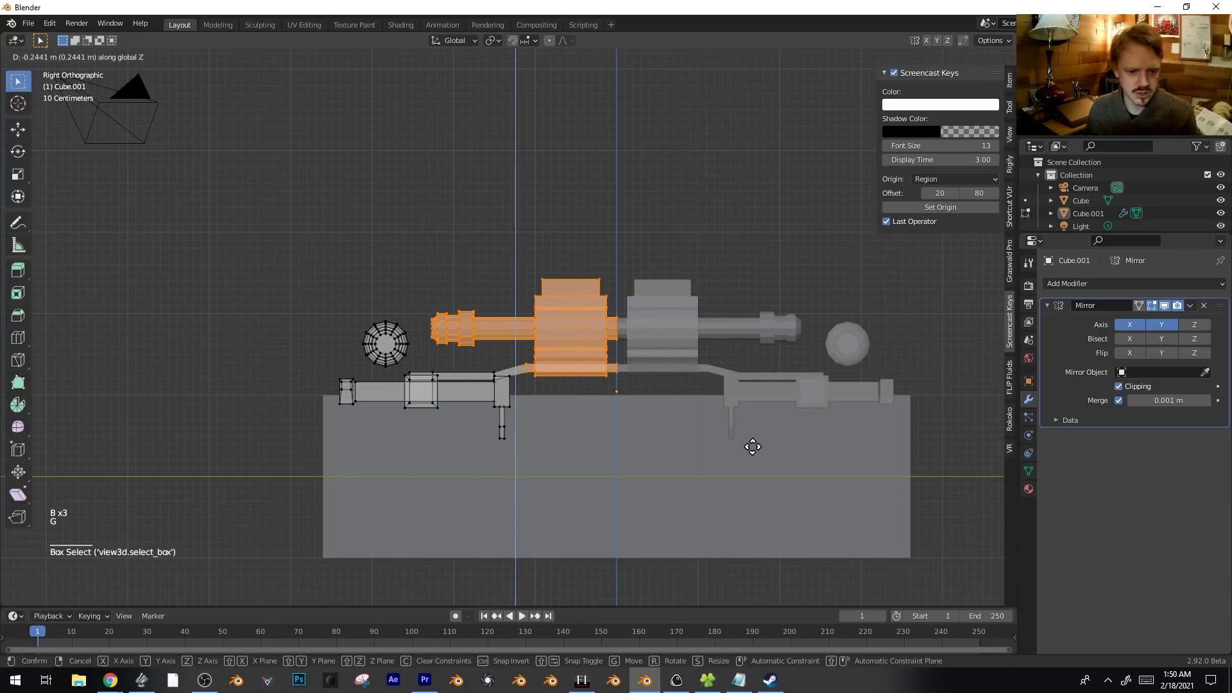
{"action": "left_click", "coordinate": [748, 445]}
Select the whole linked crosswise cylinder with the ball ends and move it slightly inward and down.
{"action": "left_click", "coordinate": [425, 329]}
{"action": "key", "text": "ctrl+l"}
{"action": "key", "text": "g"}
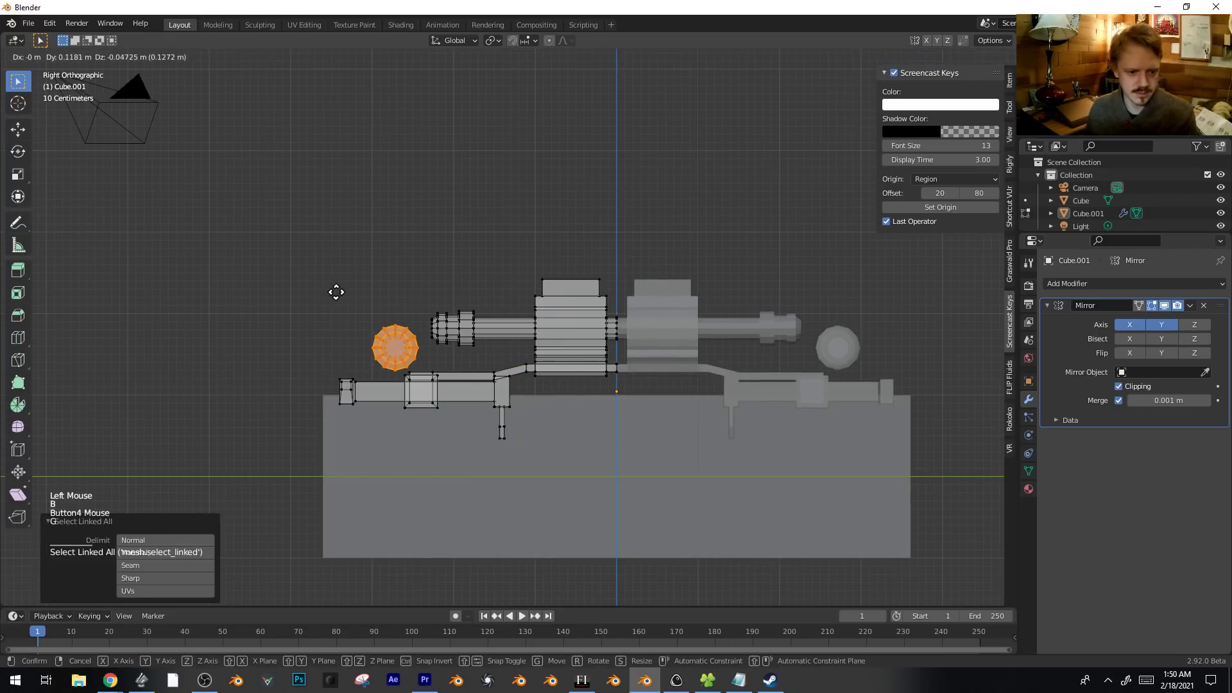
{"action": "key", "text": "Tab"}
Shade the mirrored assembly smooth and enable Auto Smooth at 30°.
{"action": "key", "text": "alt+z"}
{"action": "middle_click_drag", "start_coordinate": [552, 336], "coordinate": [632, 401]}
{"action": "key", "text": "alt+z"}
{"action": "key", "text": "alt+z"}
{"action": "right_click", "coordinate": [575, 309]}
{"action": "left_click", "coordinate": [575, 309]}
{"action": "right_click", "coordinate": [576, 308]}
{"action": "left_click", "coordinate": [576, 310]}
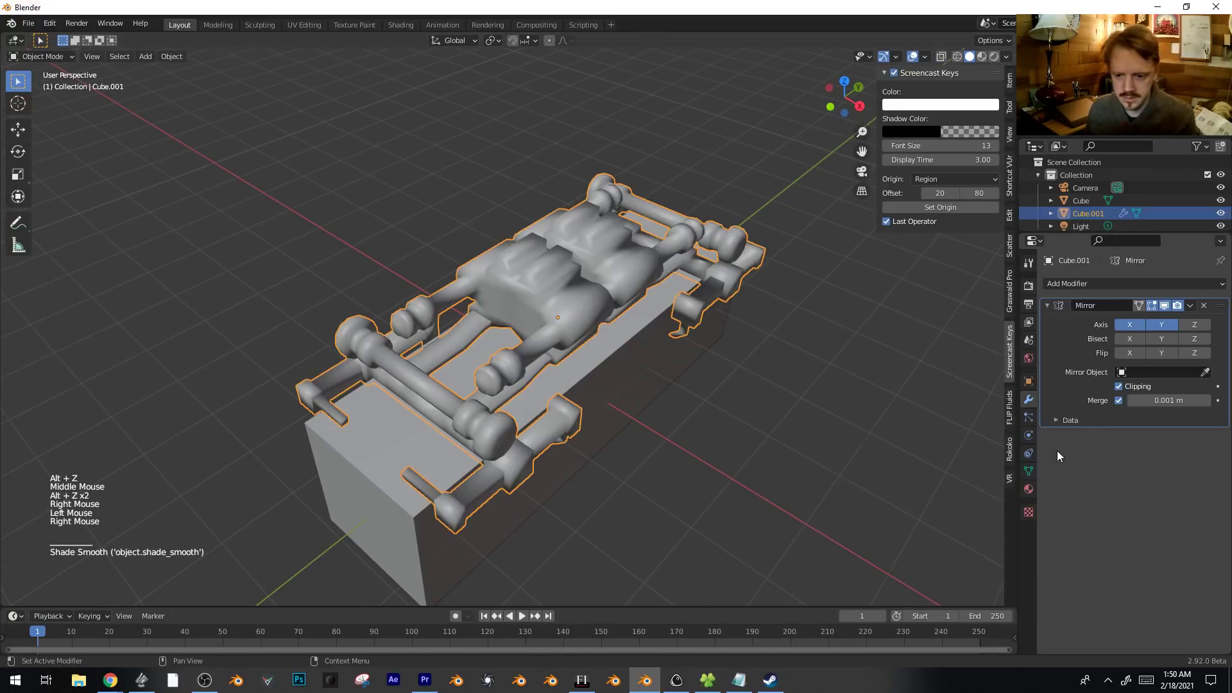
{"action": "left_click", "coordinate": [1028, 472]}
{"action": "left_click", "coordinate": [1119, 523]}
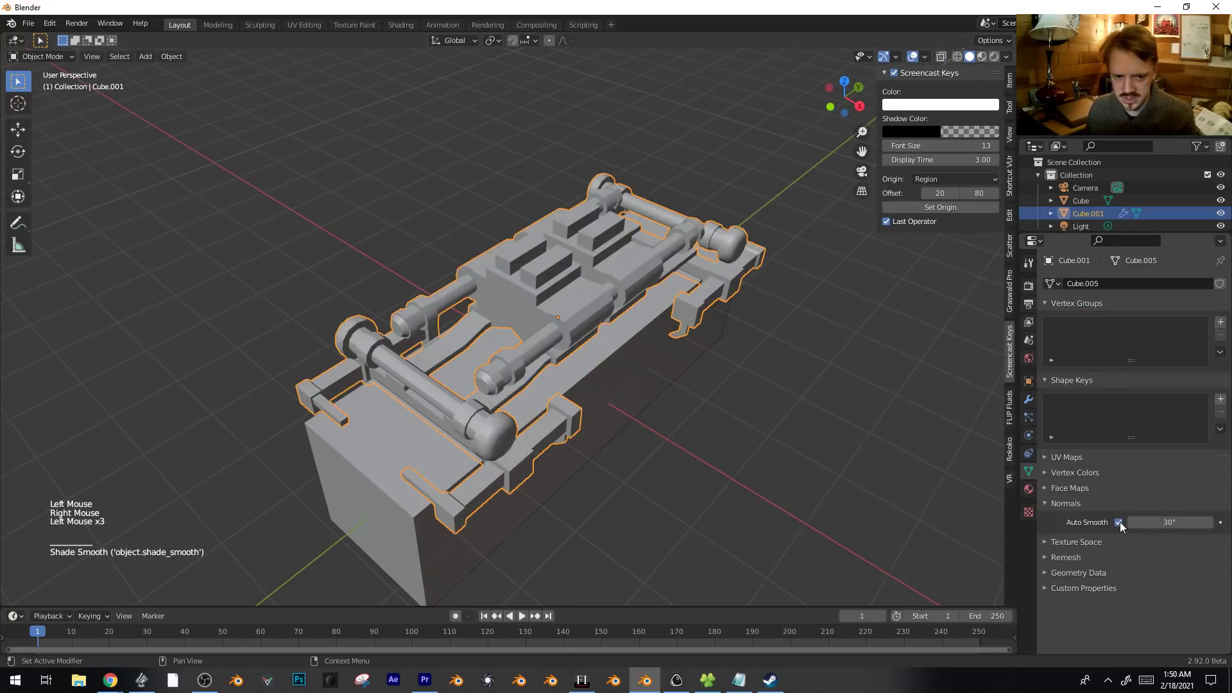
Add a cube in front view, scale it down and position it above one side of the assembly.
{"action": "key", "text": "alt+a"}
{"action": "middle_click_drag", "start_coordinate": [644, 314], "coordinate": [690, 329]}
{"action": "scroll", "coordinate": [623, 317], "scroll_direction": "down", "scroll_amount": 2}
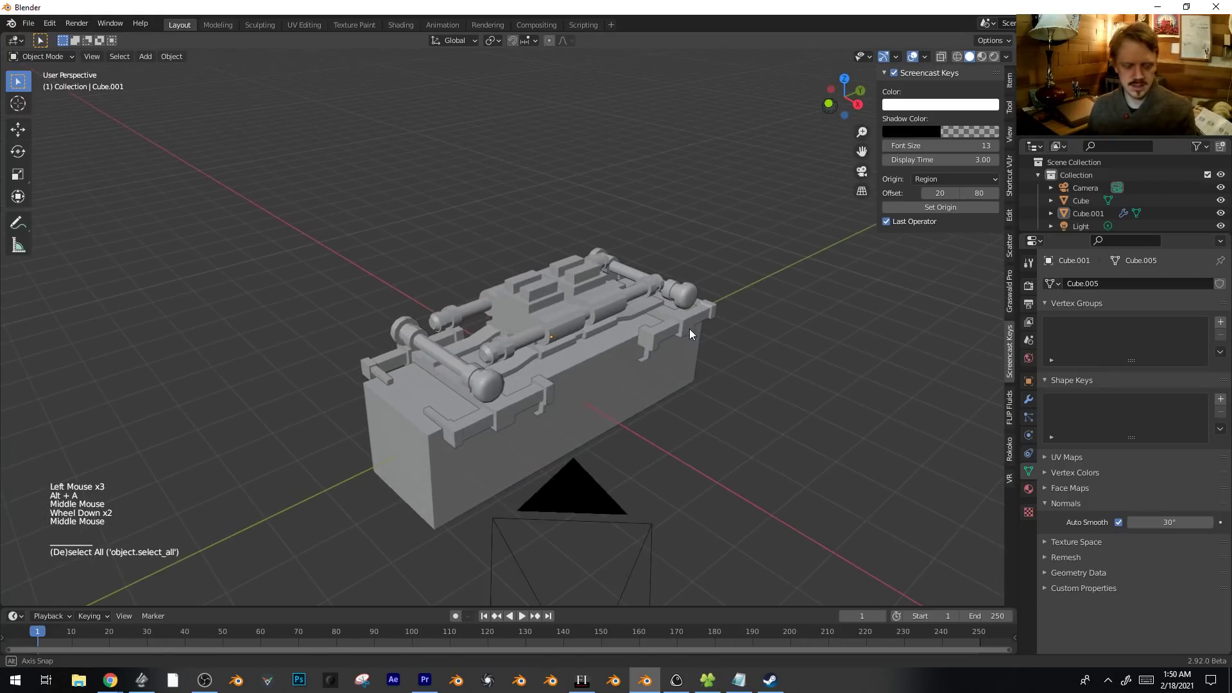
{"action": "key", "text": "KP_7"}
{"action": "key", "text": "KP_1"}
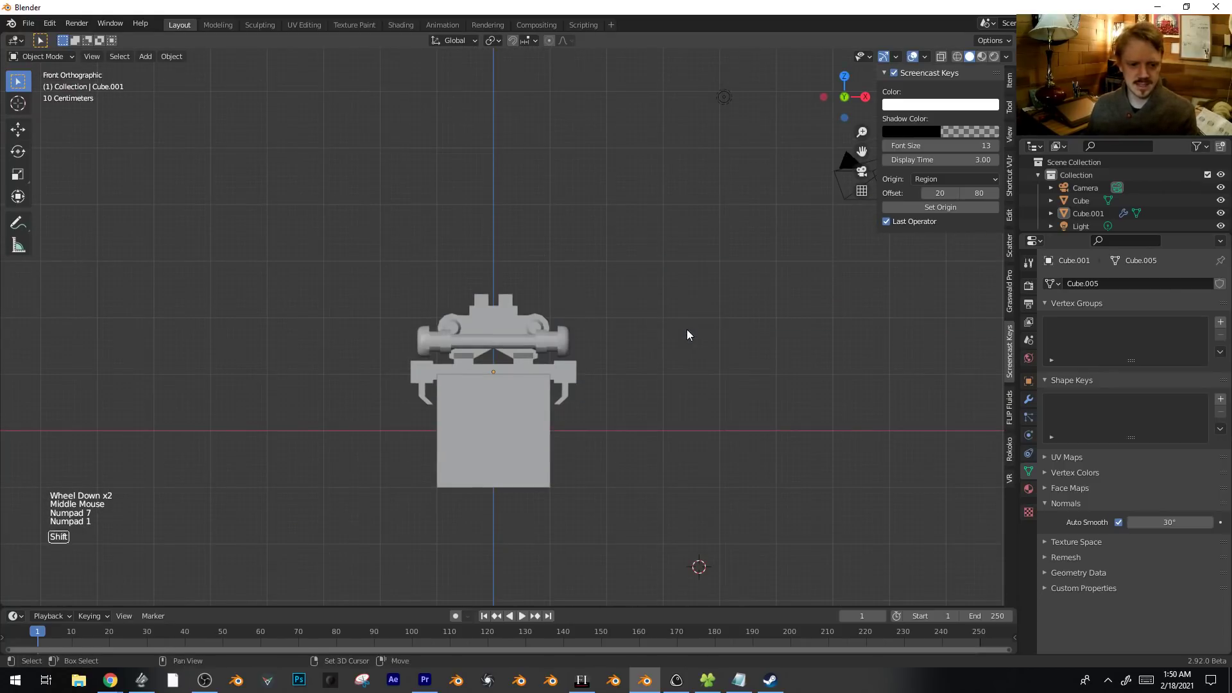
{"action": "key", "text": "shift+a"}
{"action": "mouse_move", "coordinate": [696, 335]}
{"action": "left_click", "coordinate": [767, 341]}
{"action": "key", "text": "g"}
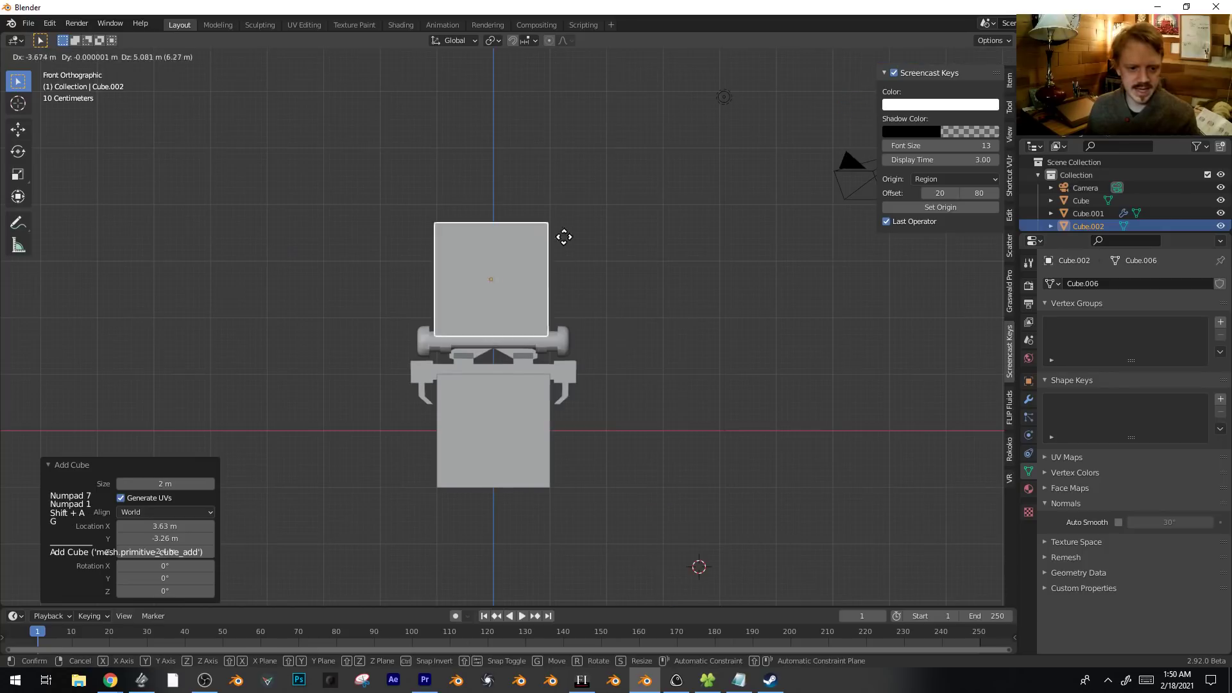
{"action": "left_click", "coordinate": [603, 269]}
{"action": "key", "text": "s"}
{"action": "left_click", "coordinate": [547, 287]}
{"action": "key", "text": "g"}
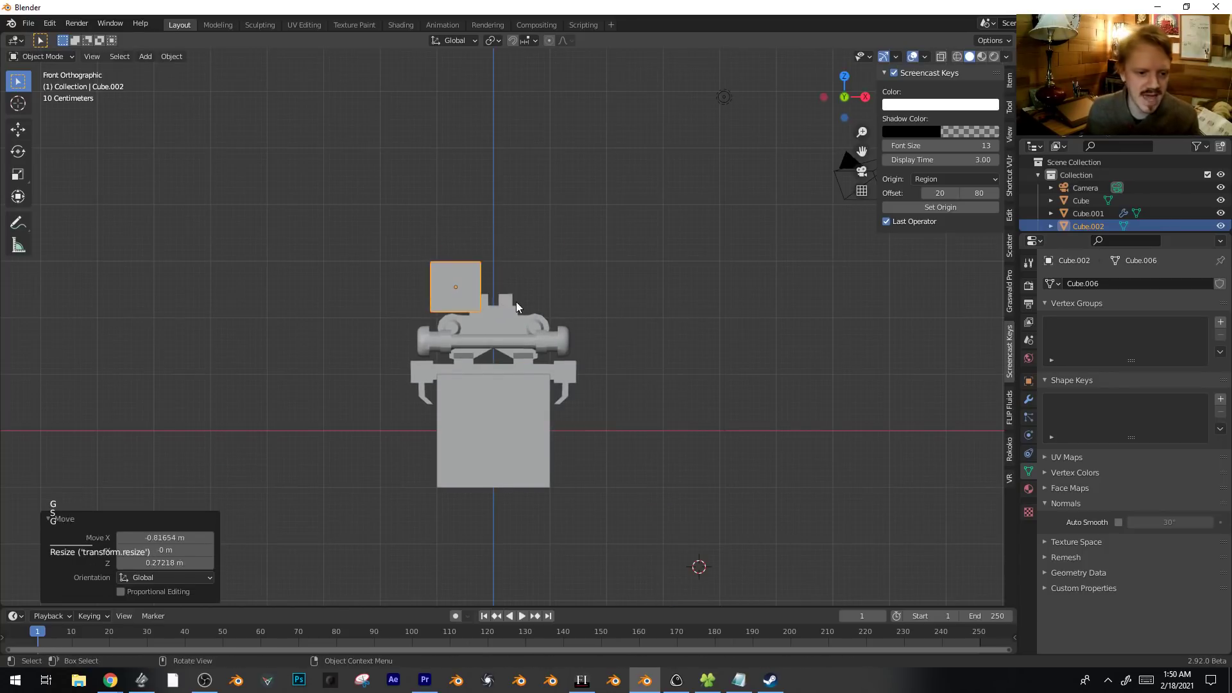
{"action": "left_click", "coordinate": [516, 302]}
Shift the new cube's mesh to one end of the assembly, narrow it to 0.642 along X and scale it uniformly by 1.223.
{"action": "key", "text": "Tab"}
{"action": "middle_click_drag", "start_coordinate": [517, 301], "coordinate": [483, 342]}
{"action": "key", "text": "g"}
{"action": "left_click", "coordinate": [534, 311]}
{"action": "left_click", "coordinate": [445, 274]}
{"action": "key", "text": "ctrl+l"}
{"action": "key", "text": "s"}
{"action": "key", "text": "x"}
{"action": "left_click", "coordinate": [535, 308]}
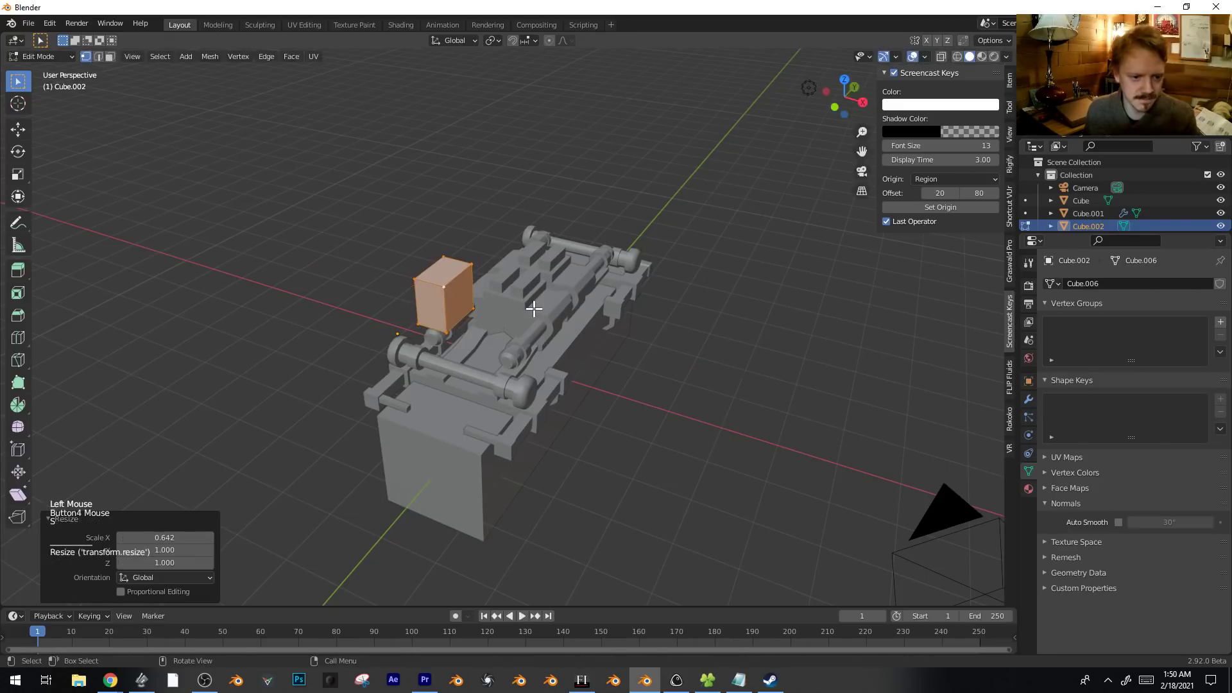
{"action": "key", "text": "g"}
{"action": "key", "text": "z"}
{"action": "left_click", "coordinate": [542, 322]}
Add an edge loop low around the cube and extrude the inner side face below it about 0.99 m.
{"action": "key", "text": "3"}
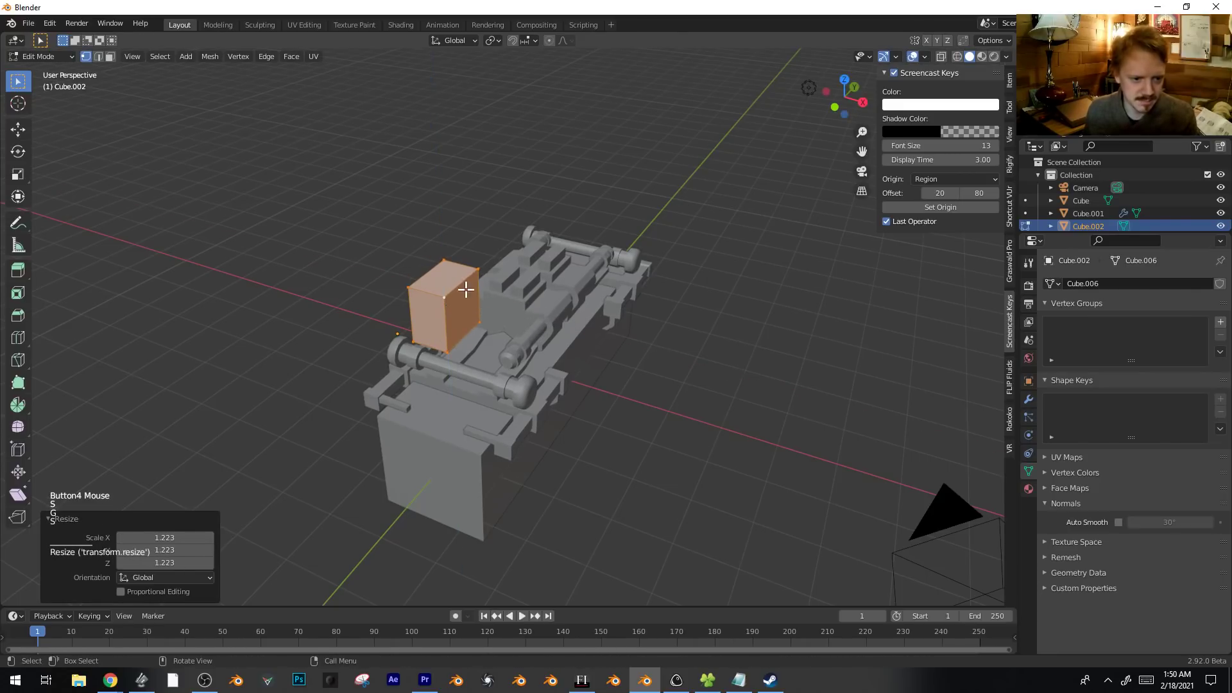
{"action": "left_click", "coordinate": [466, 283]}
{"action": "middle_click_drag", "start_coordinate": [481, 297], "coordinate": [441, 323]}
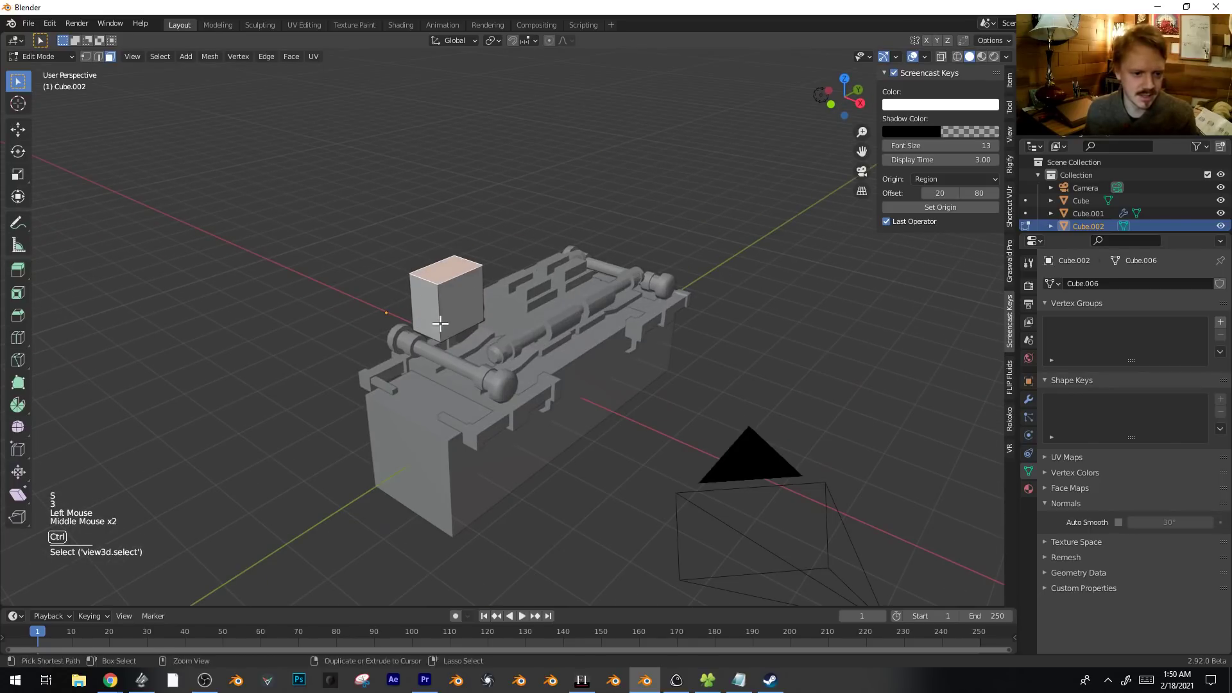
{"action": "left_click", "coordinate": [457, 326]}
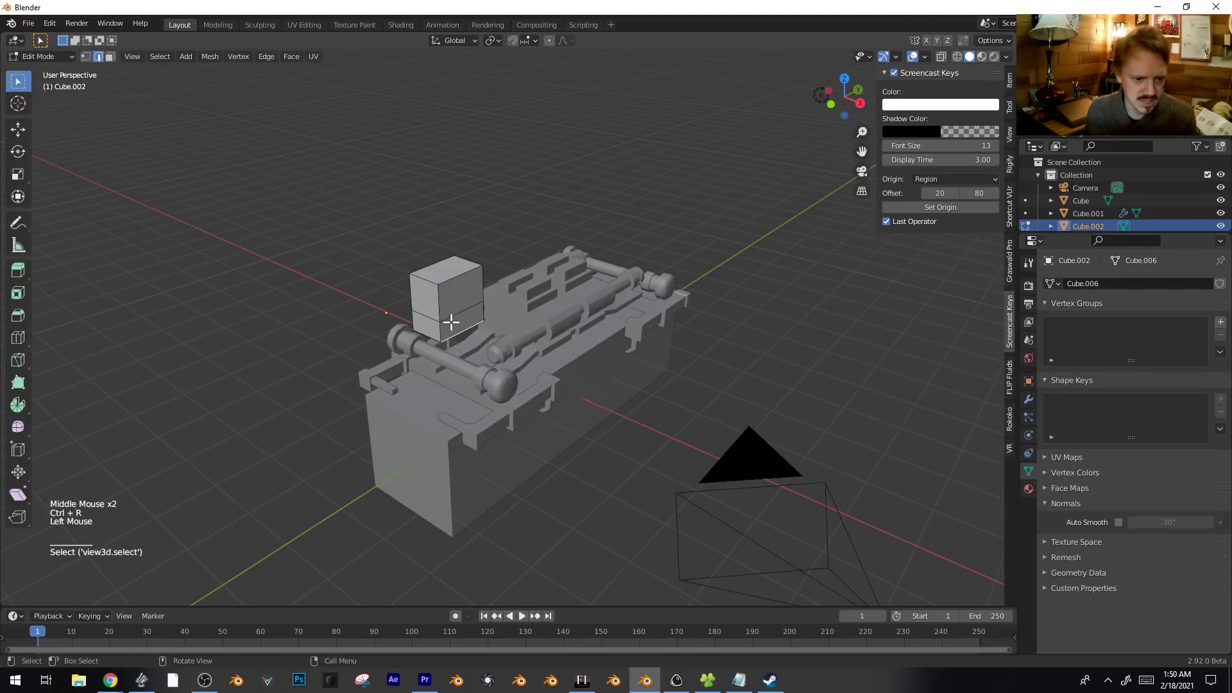
{"action": "key", "text": "e"}
{"action": "left_click", "coordinate": [542, 311]}
{"action": "middle_click_drag", "start_coordinate": [542, 311], "coordinate": [546, 340]}
{"action": "scroll", "coordinate": [477, 344], "scroll_direction": "up", "scroll_amount": 3}
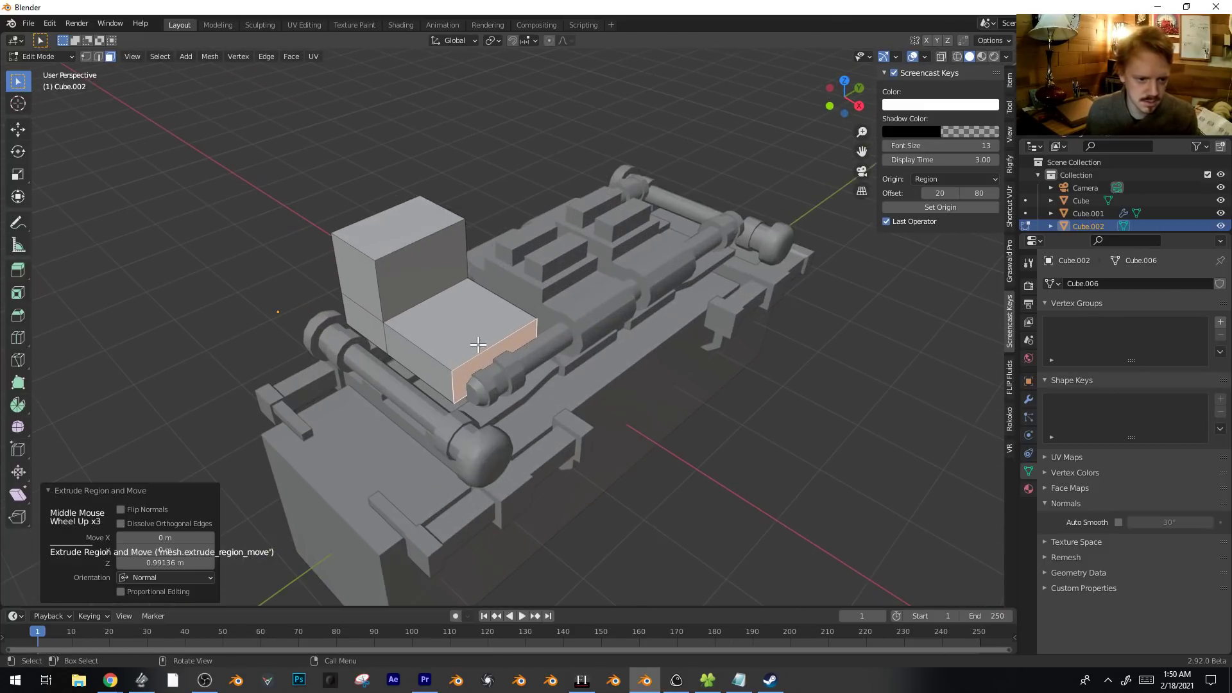
Bevel the outer top edge of the tall part of the block into a rounded corner.
{"action": "left_click", "coordinate": [378, 241]}
{"action": "middle_click_drag", "start_coordinate": [378, 241], "coordinate": [418, 271]}
{"action": "key", "text": "2"}
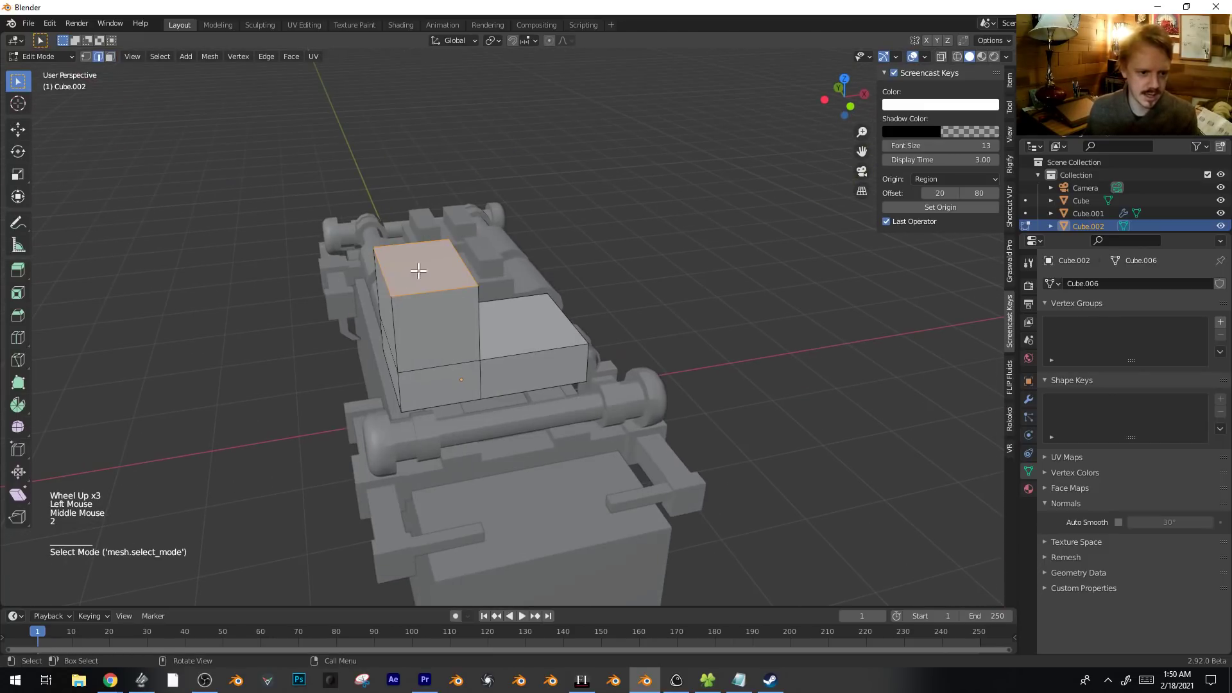
{"action": "left_click", "coordinate": [553, 242]}
{"action": "middle_click_drag", "start_coordinate": [494, 270], "coordinate": [335, 201]}
{"action": "middle_click_drag", "start_coordinate": [590, 351], "coordinate": [556, 308]}
{"action": "left_click", "coordinate": [487, 318]}
{"action": "key", "text": "ctrl+r"}
{"action": "key", "text": "Tab"}
Add another cube in right view, move it over the L-shaped block and scale it down.
{"action": "key", "text": "KP_1"}
{"action": "key", "text": "KP_3"}
{"action": "key", "text": "shift+a"}
{"action": "mouse_move", "coordinate": [556, 308]}
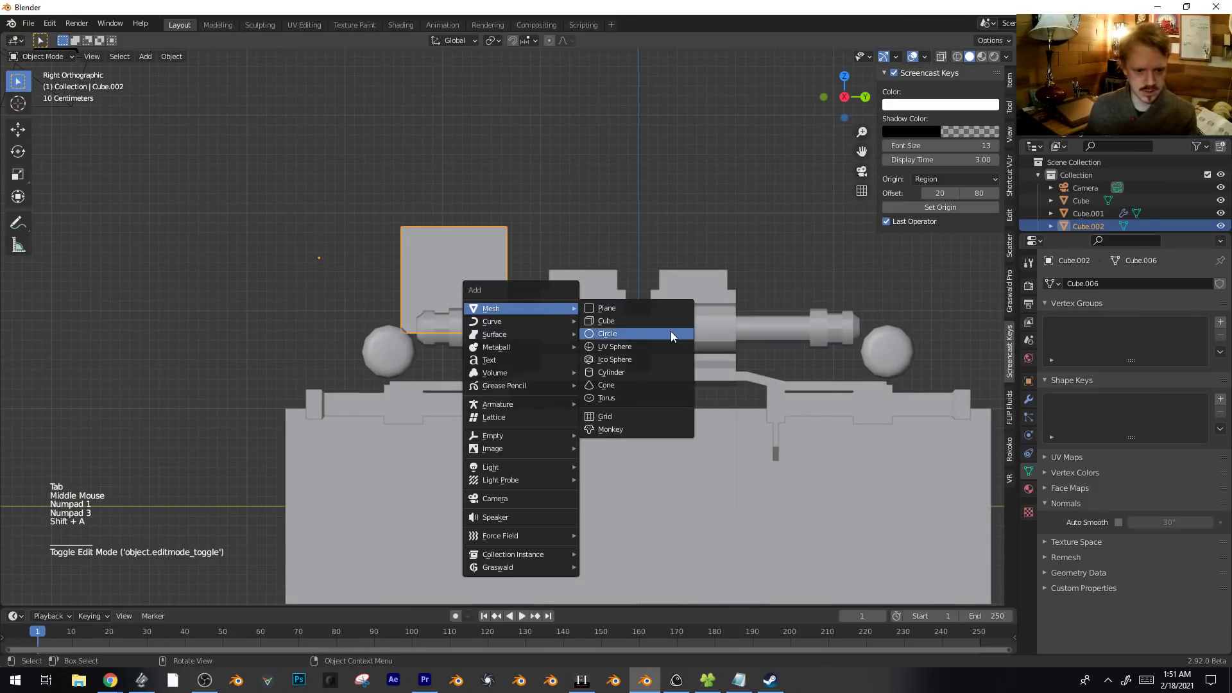
{"action": "left_click", "coordinate": [667, 322]}
{"action": "scroll", "coordinate": [667, 322], "scroll_direction": "down", "scroll_amount": 5}
{"action": "key", "text": "g"}
{"action": "left_click", "coordinate": [687, 228]}
{"action": "scroll", "coordinate": [687, 228], "scroll_direction": "up", "scroll_amount": 4}
{"action": "key", "text": "s"}
{"action": "left_click", "coordinate": [574, 339]}
Scale the small cube further and seat it on the low part of the L-shaped block, shifting it about 0.1 m along X.
{"action": "middle_click_drag", "start_coordinate": [513, 302], "coordinate": [800, 425]}
{"action": "scroll", "coordinate": [801, 426], "scroll_direction": "up", "scroll_amount": 1}
{"action": "key", "text": "g"}
{"action": "key", "text": "x"}
{"action": "left_click", "coordinate": [472, 356]}
{"action": "key", "text": "s"}
{"action": "left_click", "coordinate": [572, 340]}
{"action": "key", "text": "g"}
{"action": "key", "text": "z"}
{"action": "left_click", "coordinate": [571, 340]}
{"action": "key", "text": "g"}
{"action": "key", "text": "x"}
{"action": "left_click", "coordinate": [579, 343]}
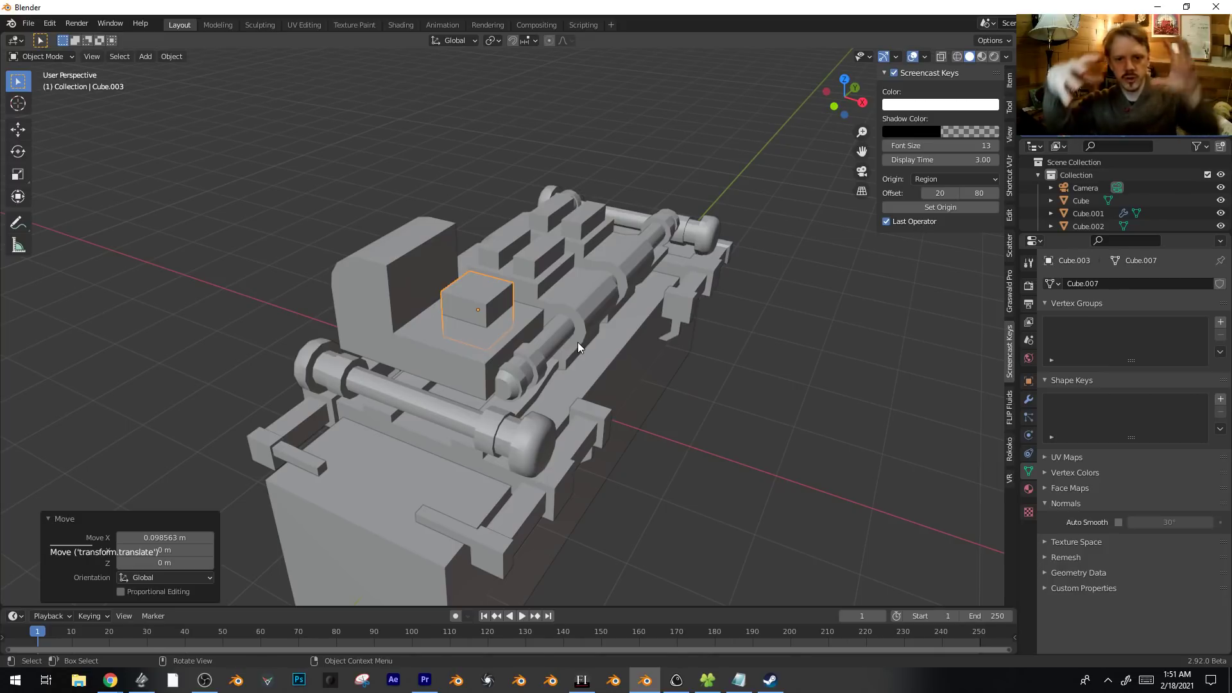
Edit the mirrored assembly and lower the top face of the central raised block along Z.
{"action": "middle_click_drag", "start_coordinate": [606, 333], "coordinate": [573, 258]}
{"action": "left_click", "coordinate": [573, 257]}
{"action": "key", "text": "Tab"}
{"action": "scroll", "coordinate": [593, 264], "scroll_direction": "up", "scroll_amount": 2}
{"action": "key", "text": "g"}
{"action": "key", "text": "z"}
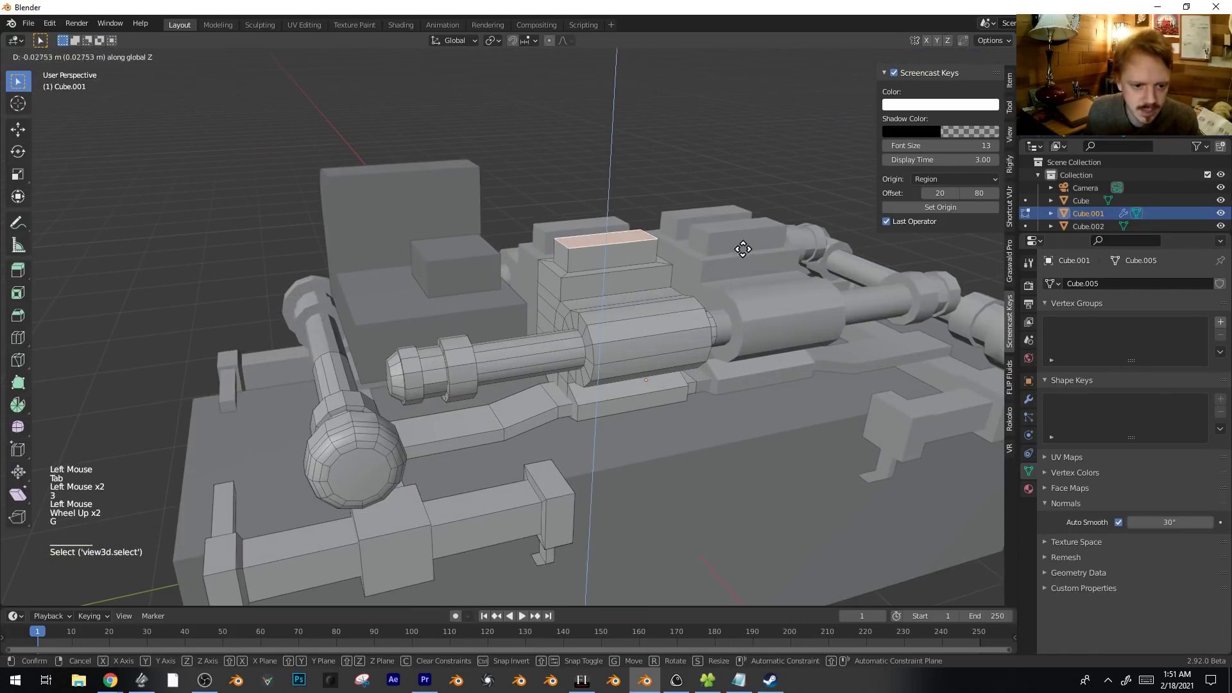
Grow the selection from the top face over the central stepped block, flatten it along Z and shift it vertically.
{"action": "key", "text": "ctrl+KP_Subtract"}
{"action": "key", "text": "ctrl+KP_Add"}
{"action": "key", "text": "ctrl+KP_Add"}
{"action": "key", "text": "ctrl+KP_Add"}
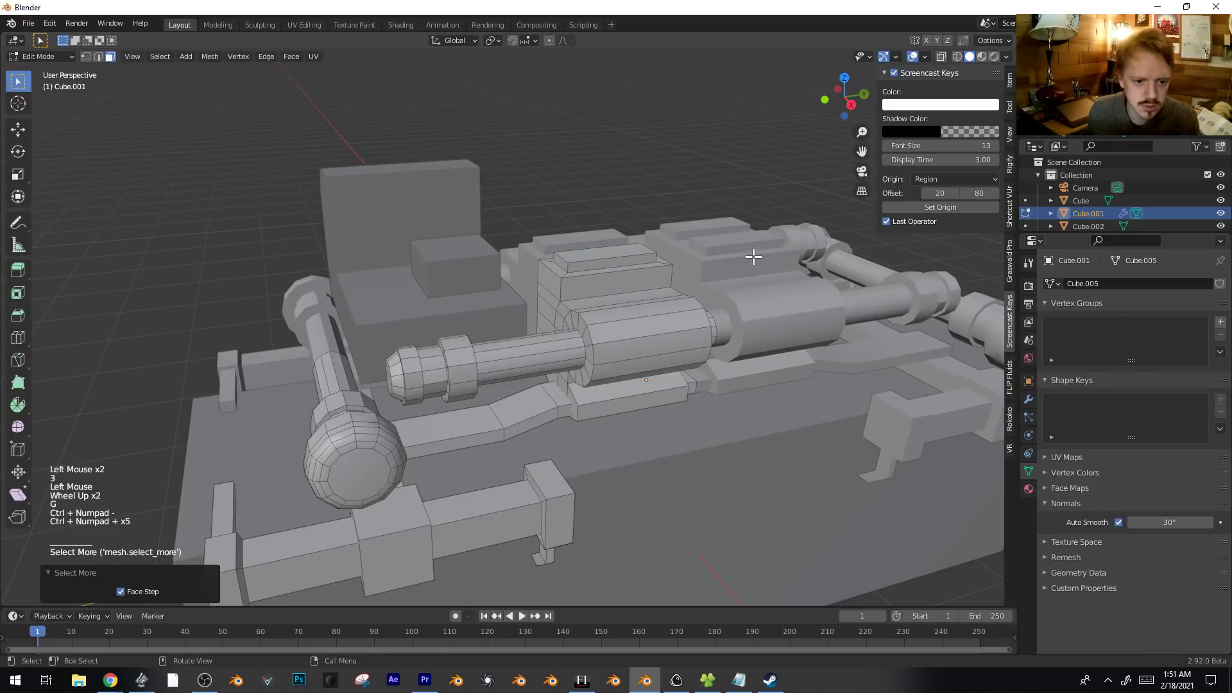
{"action": "left_click", "coordinate": [613, 254]}
{"action": "key", "text": "ctrl+KP_Add"}
{"action": "key", "text": "ctrl+KP_Add"}
{"action": "key", "text": "ctrl+KP_Add"}
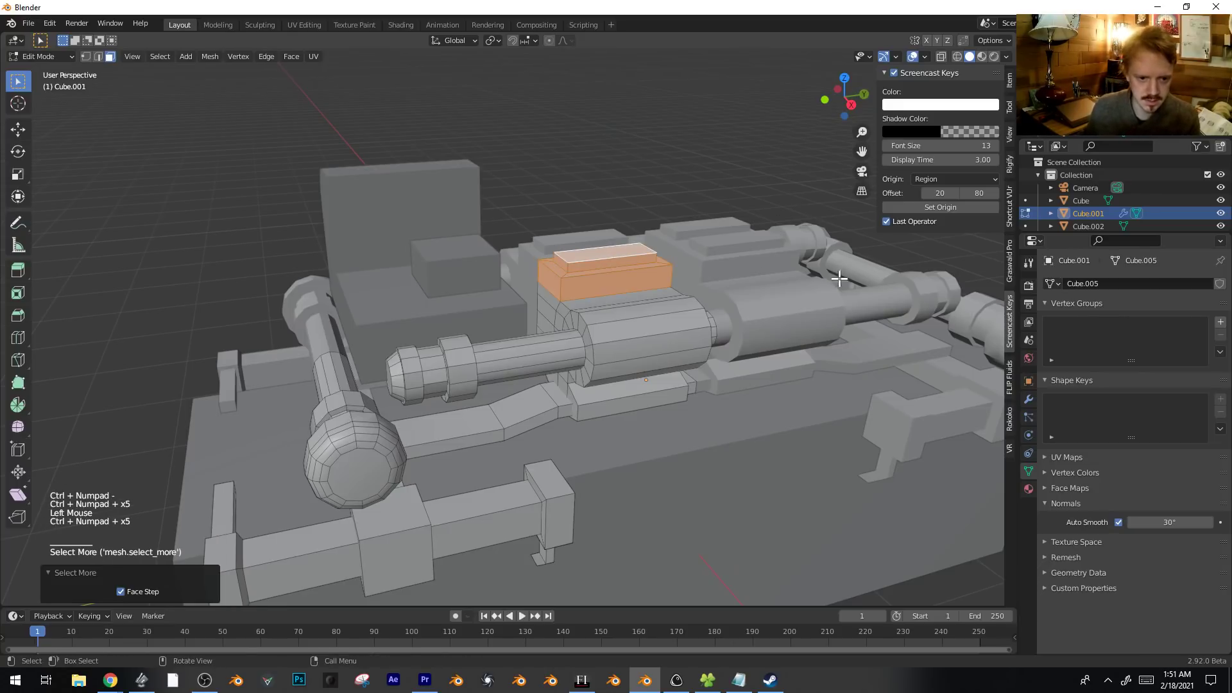
{"action": "key", "text": "s"}
{"action": "key", "text": "z"}
{"action": "left_click", "coordinate": [705, 273]}
{"action": "key", "text": "g"}
{"action": "key", "text": "z"}
{"action": "key", "text": "Tab"}
Extrude the small cube's face that points along the assembly and raise the new end along Z.
{"action": "middle_click_drag", "start_coordinate": [707, 279], "coordinate": [503, 303]}
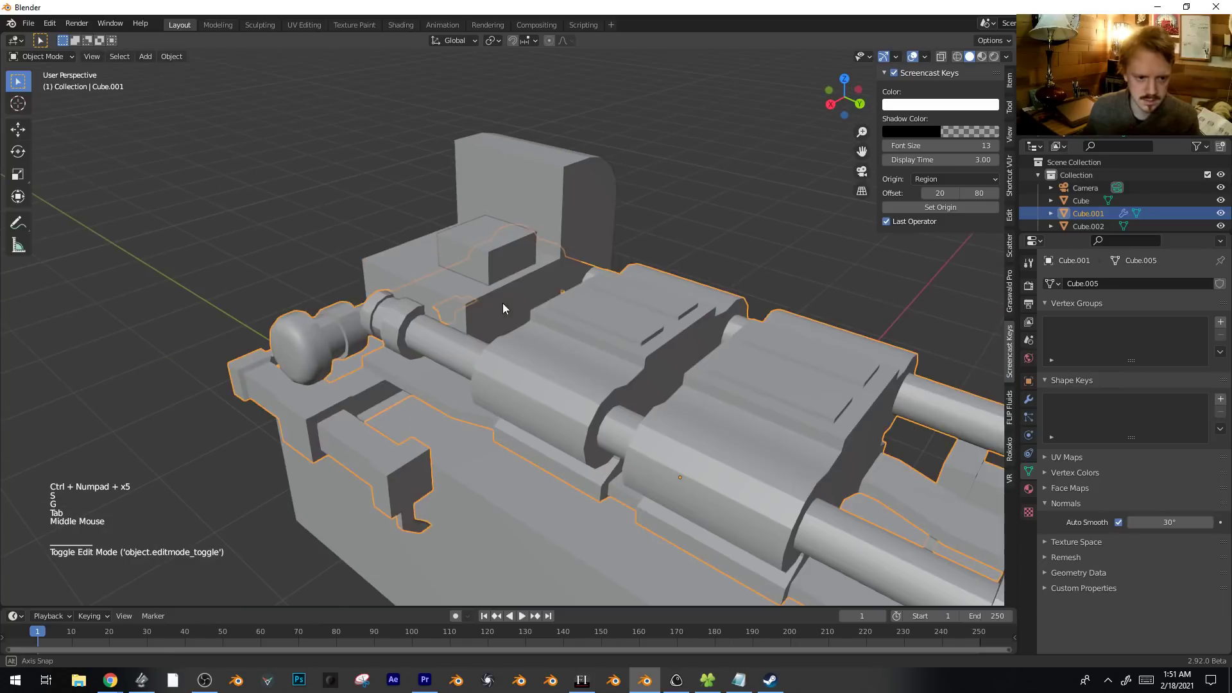
{"action": "left_click", "coordinate": [509, 258]}
{"action": "key", "text": "Tab"}
{"action": "left_click", "coordinate": [517, 253]}
{"action": "key", "text": "3"}
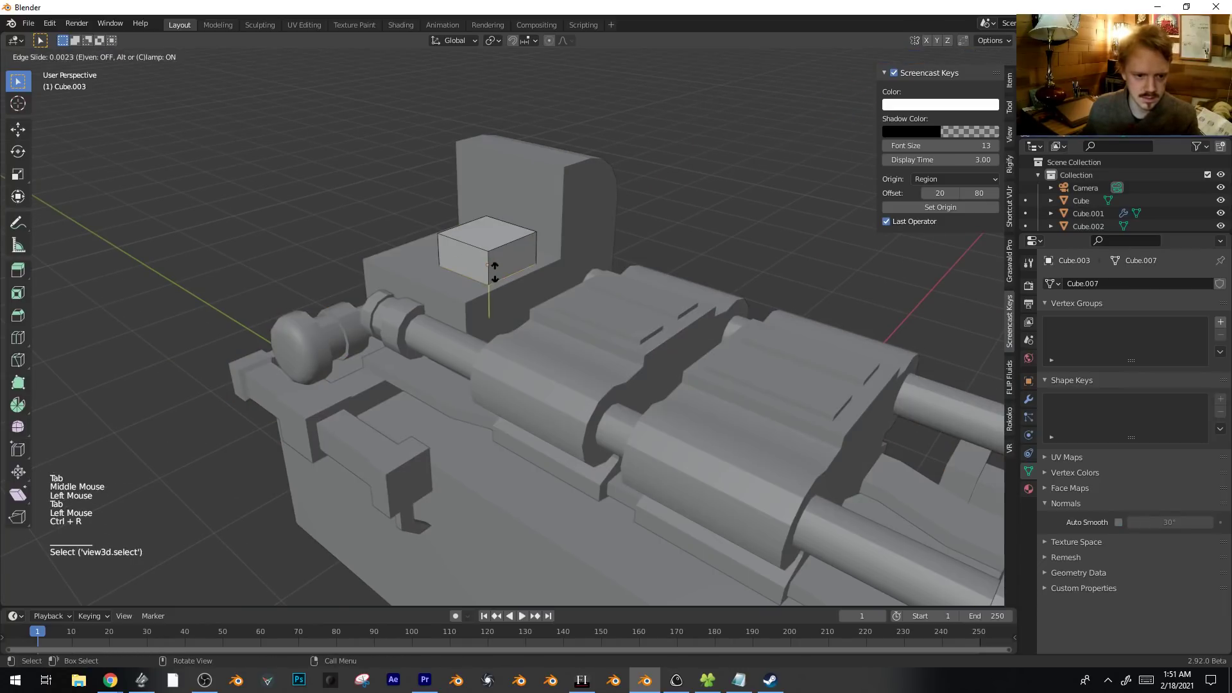
{"action": "left_click", "coordinate": [501, 255]}
{"action": "key", "text": "e"}
{"action": "left_click", "coordinate": [544, 266]}
{"action": "key", "text": "g"}
{"action": "key", "text": "z"}
{"action": "left_click", "coordinate": [545, 245]}
Extrude the end face again into a long arm and raise its tip about 0.17 m along Z.
{"action": "middle_click_drag", "start_coordinate": [546, 249], "coordinate": [645, 277]}
{"action": "key", "text": "e"}
{"action": "left_click", "coordinate": [951, 292]}
{"action": "middle_click_drag", "start_coordinate": [825, 334], "coordinate": [633, 375], "text": "shift"}
{"action": "key", "text": "g"}
{"action": "key", "text": "z"}
{"action": "left_click", "coordinate": [685, 409]}
Raise the arm's tip further along Z so it slopes upward, and select the face at its opposite end.
{"action": "scroll", "coordinate": [552, 456], "scroll_direction": "down", "scroll_amount": 4}
{"action": "middle_click_drag", "start_coordinate": [633, 376], "coordinate": [476, 257]}
{"action": "middle_click_drag", "start_coordinate": [547, 241], "coordinate": [507, 272]}
{"action": "key", "text": "g"}
{"action": "key", "text": "z"}
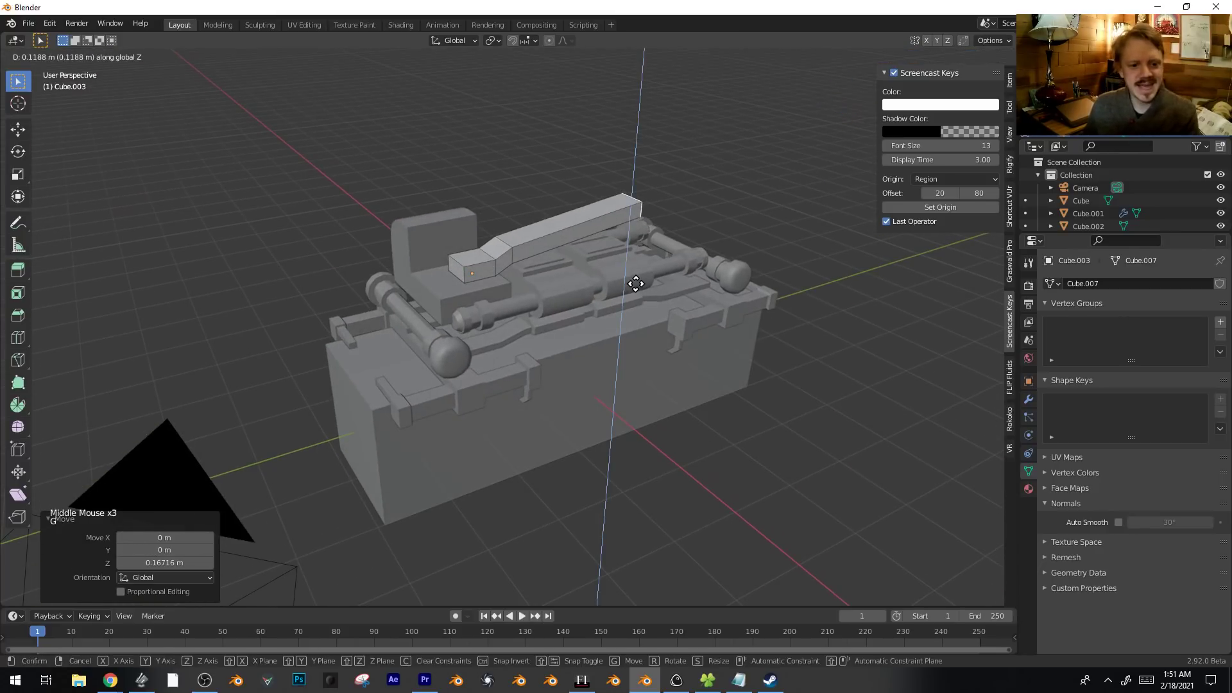
{"action": "left_click", "coordinate": [641, 275]}
{"action": "left_click", "coordinate": [465, 270]}
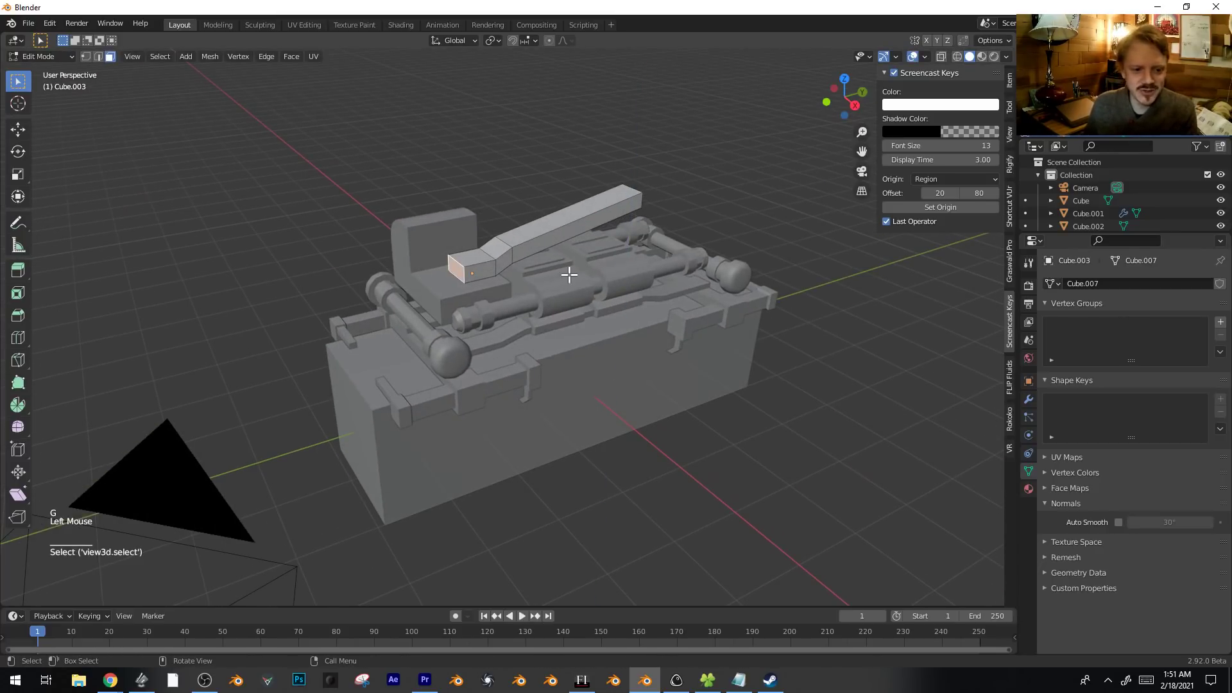
{"action": "middle_click_drag", "start_coordinate": [569, 275], "coordinate": [487, 308], "text": "shift"}
Try moving the mirrored assembly, adding the L-shaped block and the large base block to the selection in turn.
{"action": "key", "text": "Tab"}
{"action": "left_click", "coordinate": [458, 376]}
{"action": "key", "text": "g"}
{"action": "right_click", "coordinate": [451, 357]}
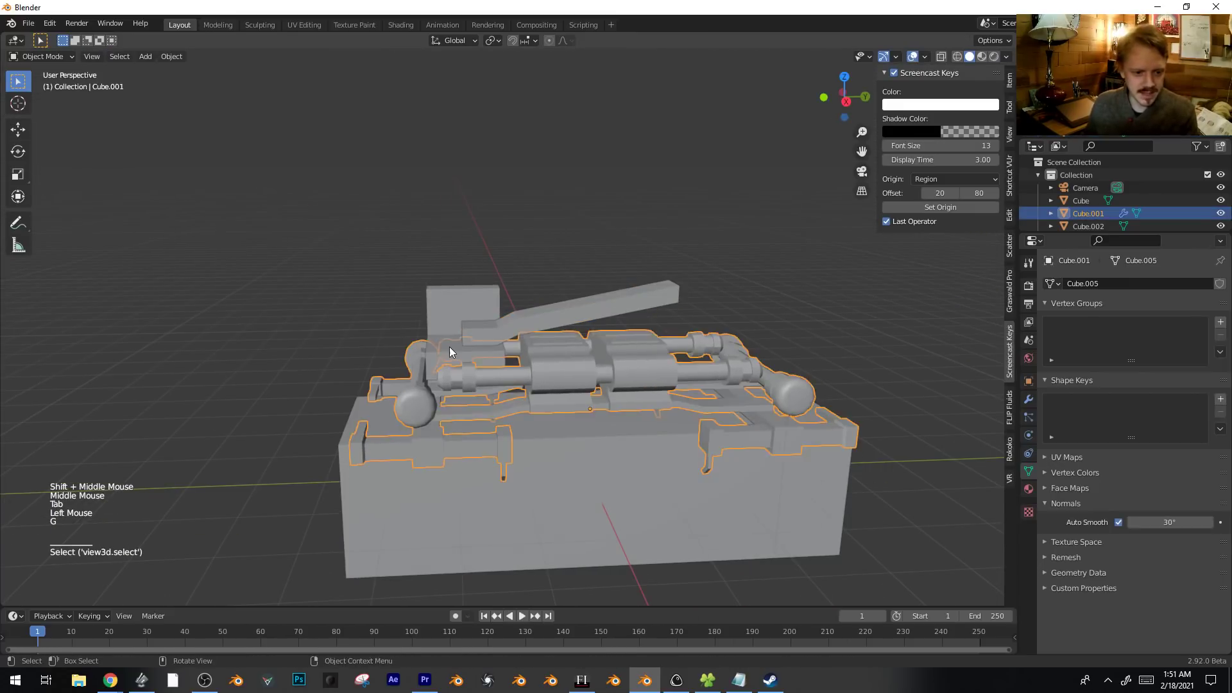
{"action": "left_click", "coordinate": [452, 320], "text": "shift"}
{"action": "key", "text": "g"}
{"action": "right_click", "coordinate": [538, 479]}
{"action": "left_click", "coordinate": [544, 489], "text": "shift"}
{"action": "key", "text": "g"}
{"action": "key", "text": "z"}
{"action": "right_click", "coordinate": [706, 447]}
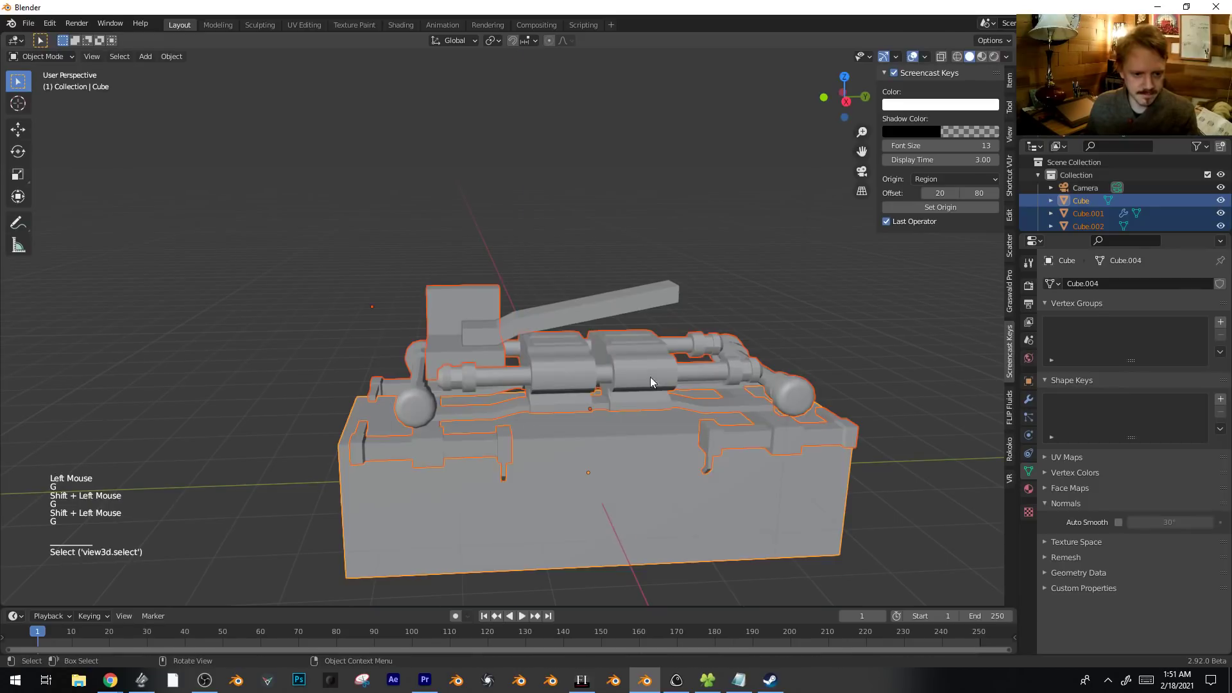
Edit the arm's mesh and pull its raised tip back along Y to shorten the sloping section.
{"action": "key", "text": "KP_1"}
{"action": "key", "text": "KP_3"}
{"action": "left_click", "coordinate": [573, 302]}
{"action": "key", "text": "Tab"}
{"action": "middle_click_drag", "start_coordinate": [616, 303], "coordinate": [672, 294]}
{"action": "key", "text": "alt+z"}
{"action": "key", "text": "KP_1"}
{"action": "key", "text": "KP_3"}
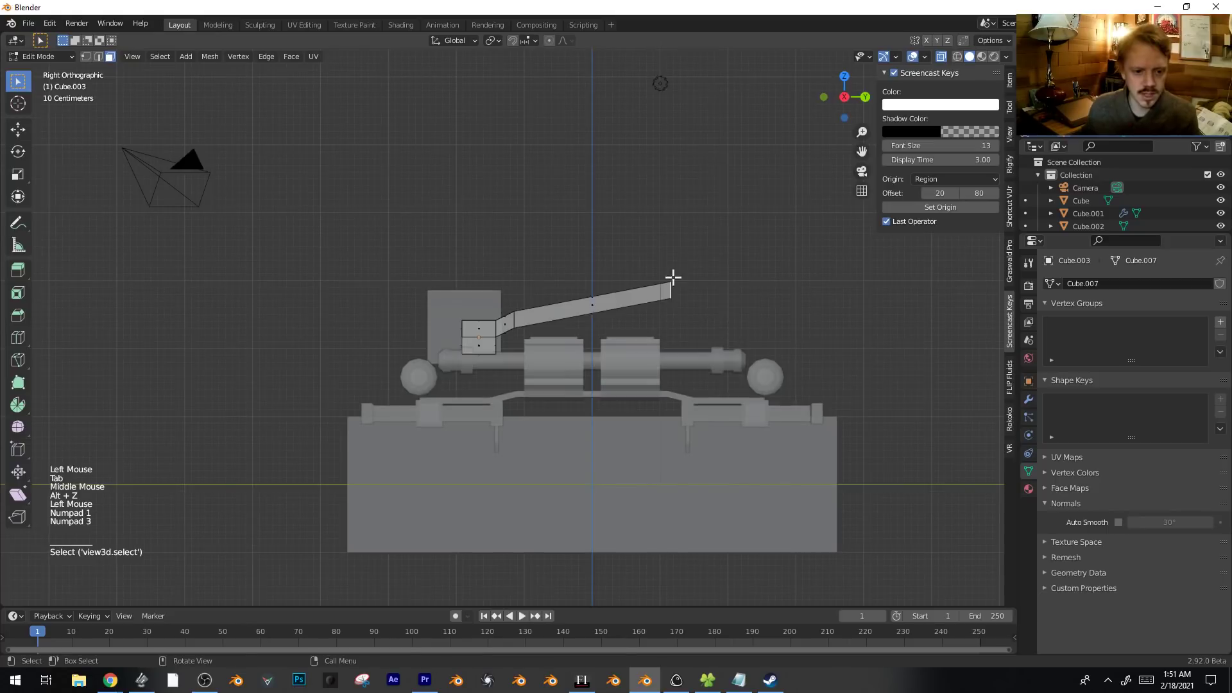
{"action": "key", "text": "g"}
{"action": "left_click", "coordinate": [583, 287]}
Extrude the arm's end face about 1.43 m horizontally along Y.
{"action": "key", "text": "e"}
{"action": "left_click", "coordinate": [678, 288]}
{"action": "middle_click_drag", "start_coordinate": [678, 288], "coordinate": [701, 366]}
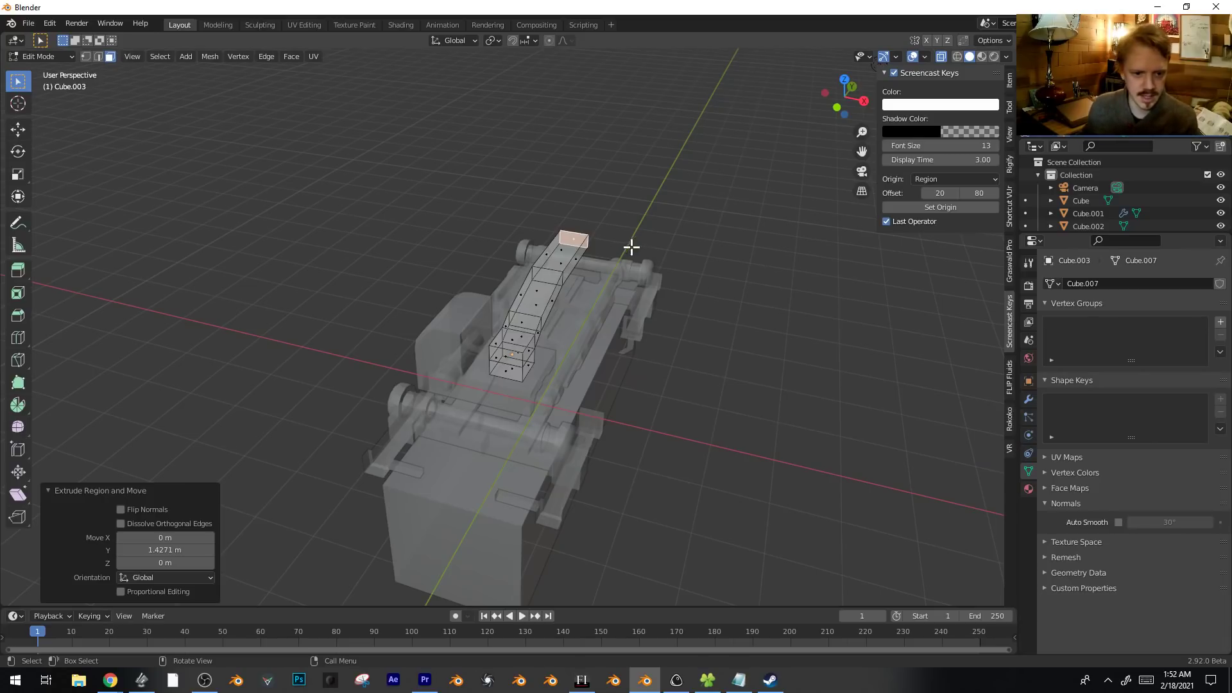
Duplicate the arm's end face, enlarge the copy, and extrude it about 3.24 m into a wide block beyond the arm.
{"action": "key", "text": "shift+d"}
{"action": "key", "text": "s"}
{"action": "key", "text": "g"}
{"action": "left_click", "coordinate": [829, 282]}
{"action": "key", "text": "s"}
{"action": "left_click", "coordinate": [789, 290]}
{"action": "key", "text": "e"}
{"action": "left_click", "coordinate": [832, 231]}
{"action": "key", "text": "alt+z"}
{"action": "middle_click_drag", "start_coordinate": [831, 231], "coordinate": [600, 321]}
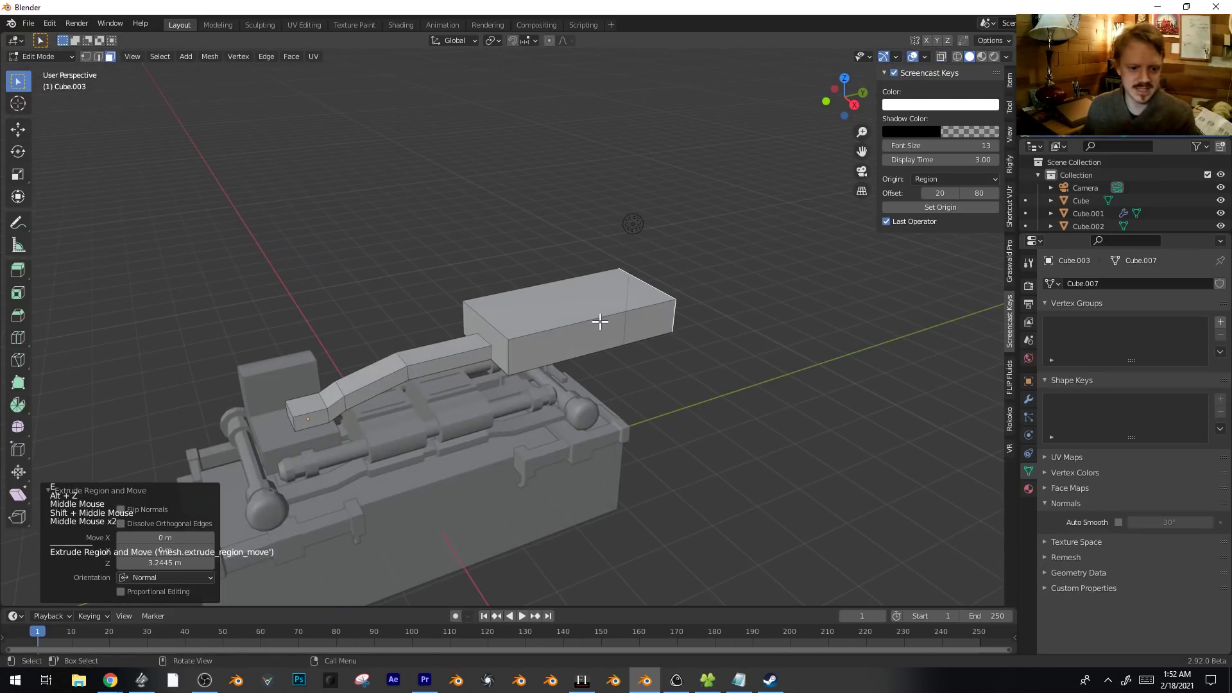
Add a loop cut across the wide block, leaving a shorter section at its far end.
{"action": "key", "text": "3"}
{"action": "left_click", "coordinate": [546, 311]}
{"action": "key", "text": "ctrl+r"}
{"action": "left_click", "coordinate": [533, 308]}
Duplicate the long section's top face, scale it to 0.837, extrude it downward along Z, and raise the whole piece about 0.19 m.
{"action": "key", "text": "shift+d"}
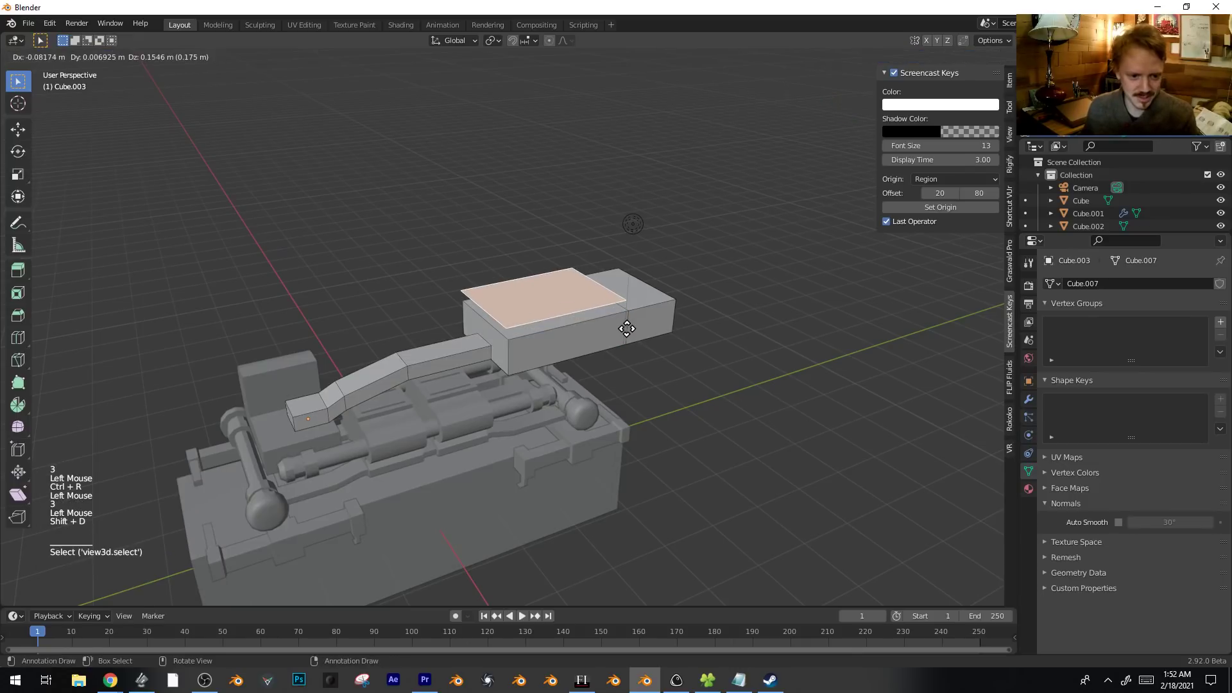
{"action": "key", "text": "s"}
{"action": "key", "text": "e"}
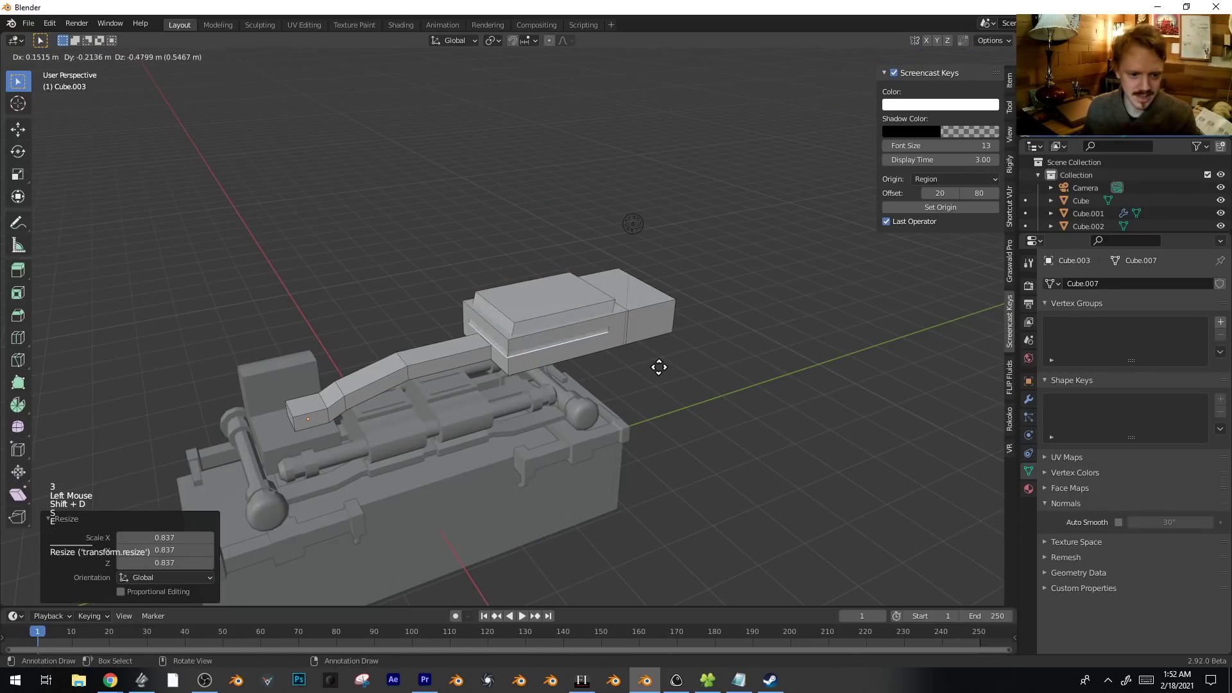
{"action": "key", "text": "z"}
{"action": "left_click", "coordinate": [658, 367]}
{"action": "key", "text": "l"}
{"action": "key", "text": "g"}
{"action": "key", "text": "z"}
{"action": "left_click", "coordinate": [703, 306]}
Widen the new upper block along X and Y, and lower it about 0.26 m over the wide block.
{"action": "key", "text": "s"}
{"action": "key", "text": "x"}
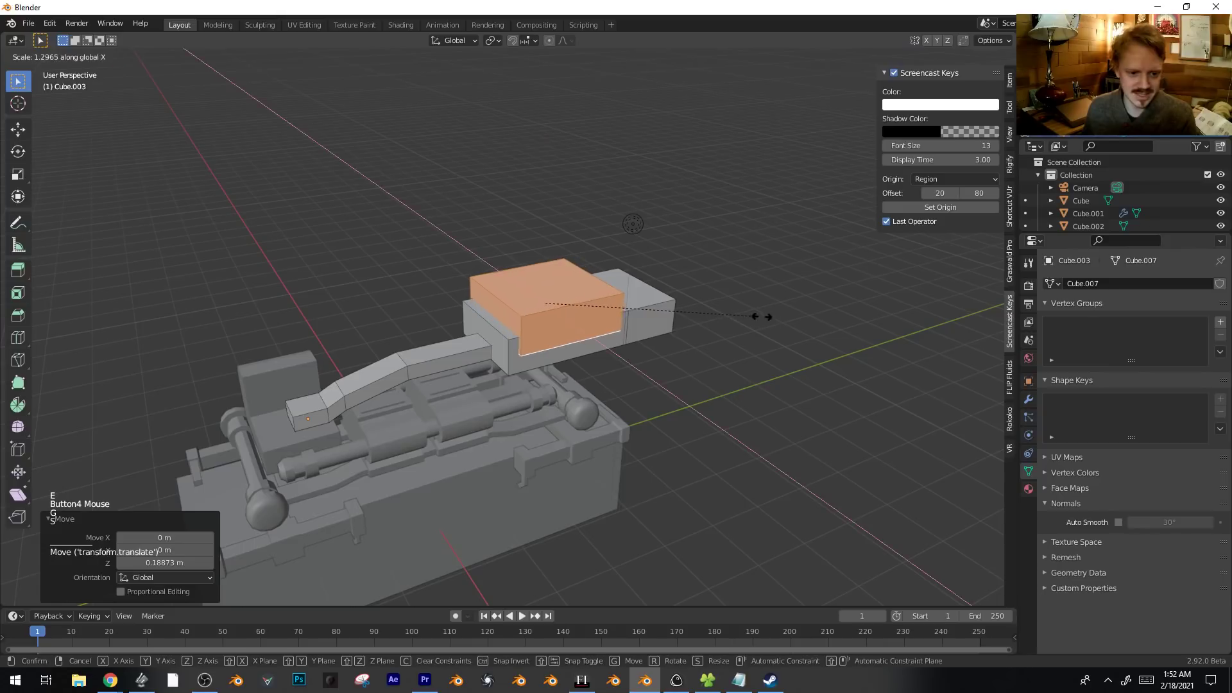
{"action": "left_click", "coordinate": [786, 318]}
{"action": "key", "text": "s"}
{"action": "key", "text": "y"}
{"action": "left_click", "coordinate": [514, 328]}
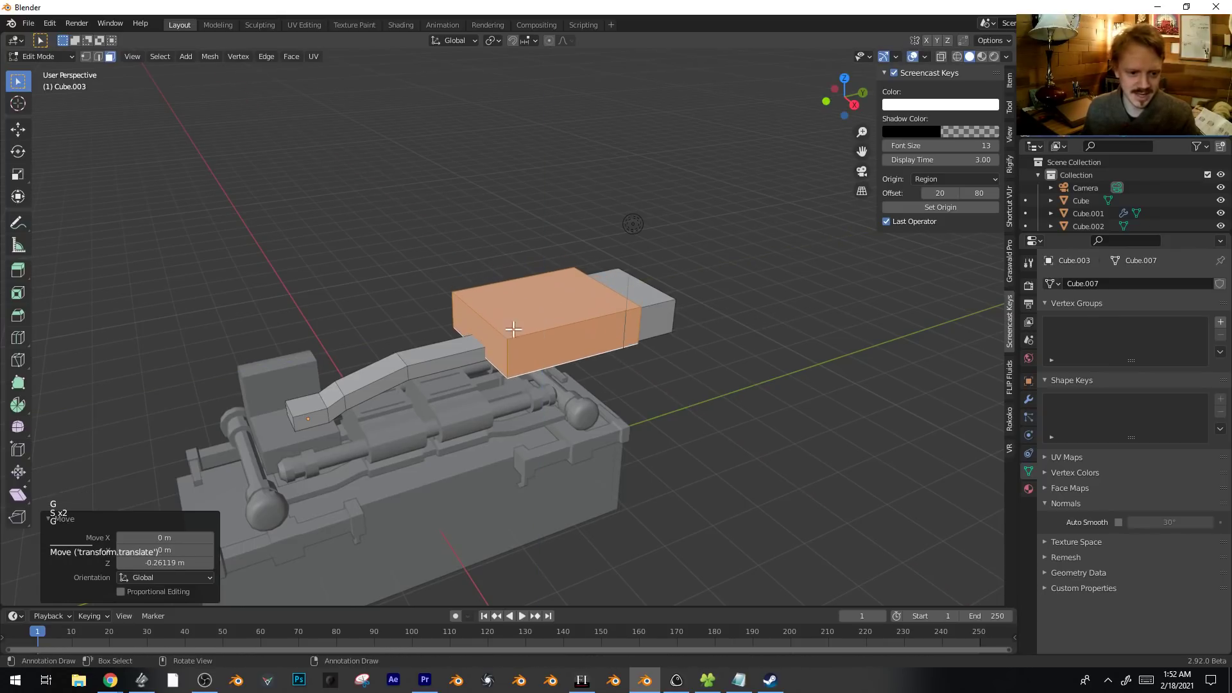
Extrude the underside of the wide block's short end section about 0.70 m downward.
{"action": "middle_click_drag", "start_coordinate": [596, 323], "coordinate": [642, 228]}
{"action": "left_click", "coordinate": [738, 374]}
{"action": "key", "text": "e"}
{"action": "left_click", "coordinate": [659, 344]}
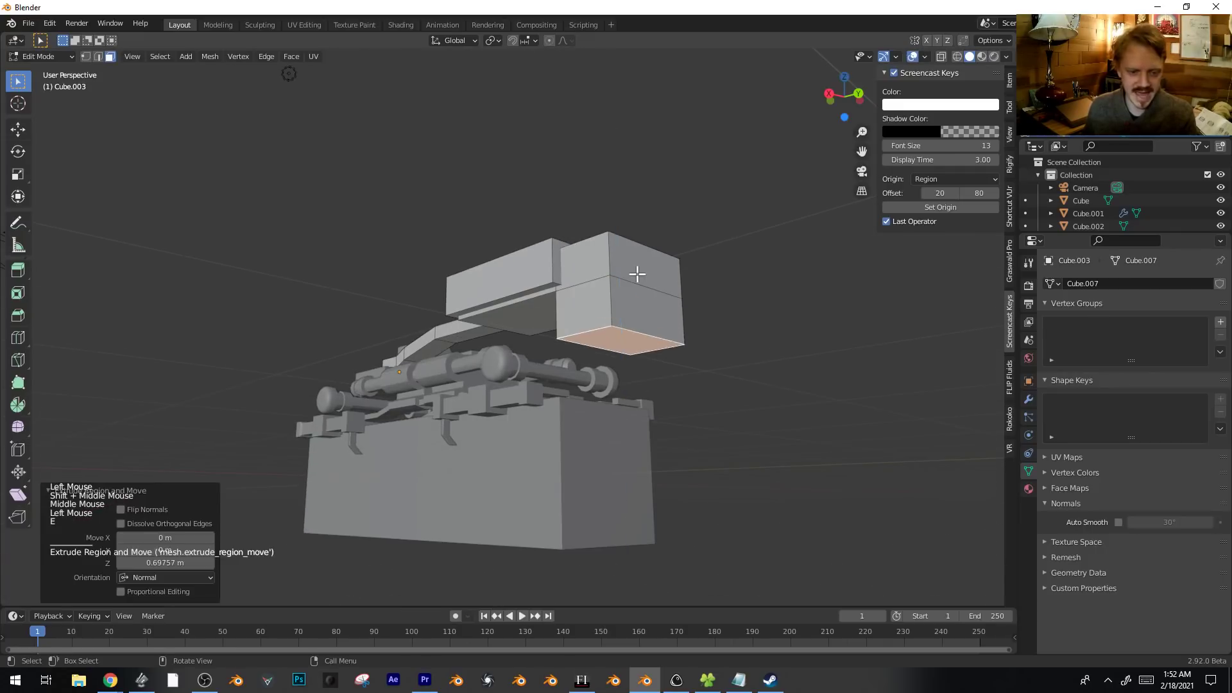
Inset the end section's two outer end faces together by about 0.39 and extrude them outward.
{"action": "left_click", "coordinate": [641, 273]}
{"action": "key", "text": "i"}
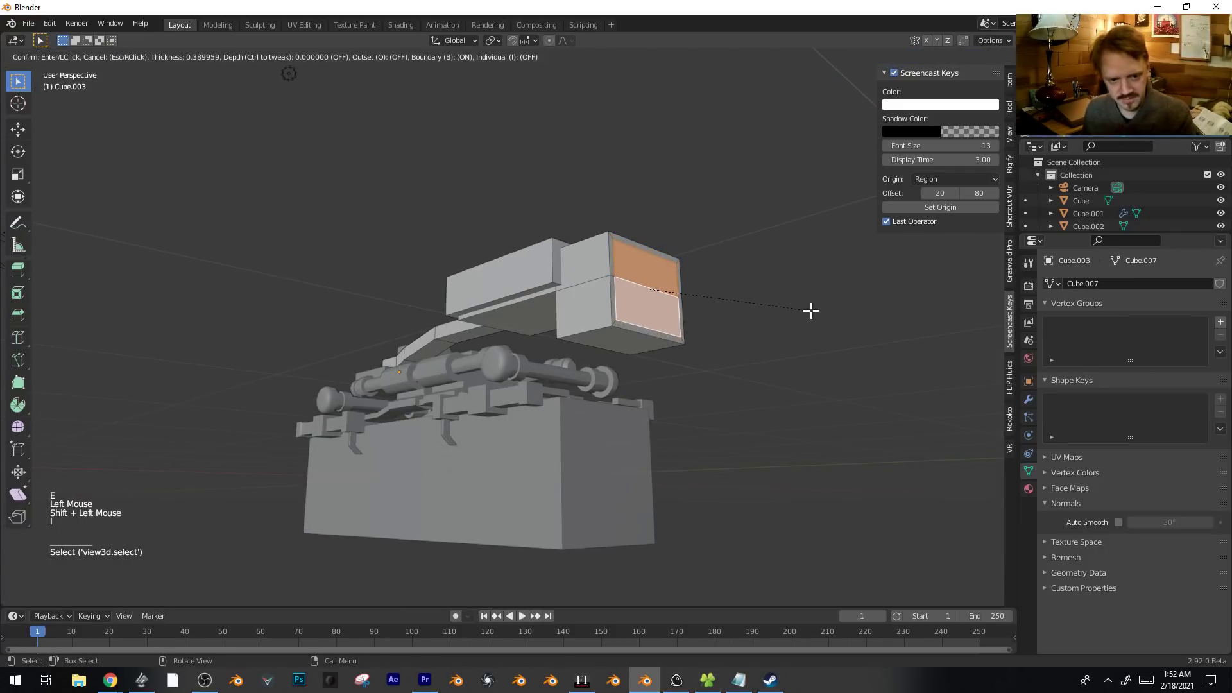
{"action": "left_click", "coordinate": [811, 311]}
{"action": "key", "text": "e"}
{"action": "left_click", "coordinate": [846, 312]}
Duplicate the end section's upper side face, raise it about 1.92 m, stretch it along Z, and lower it about 0.68 m.
{"action": "middle_click_drag", "start_coordinate": [661, 292], "coordinate": [643, 353]}
{"action": "left_click", "coordinate": [579, 302]}
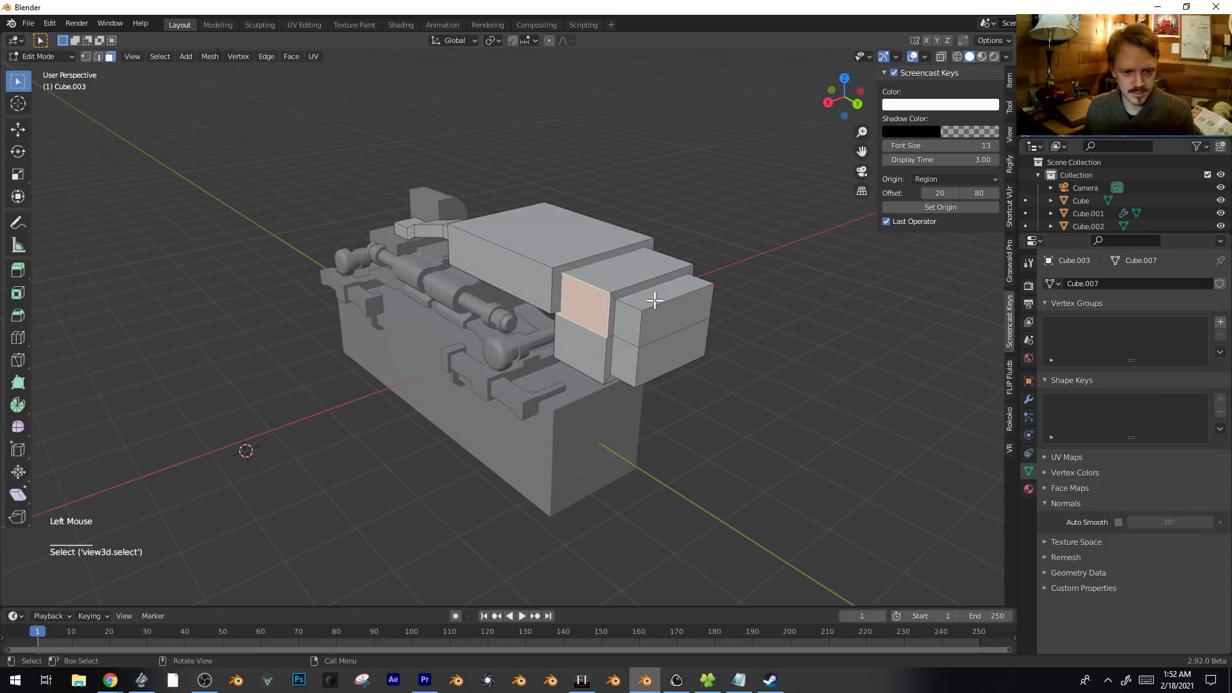
{"action": "key", "text": "shift+d"}
{"action": "left_click", "coordinate": [699, 169]}
{"action": "key", "text": "s"}
{"action": "key", "text": "z"}
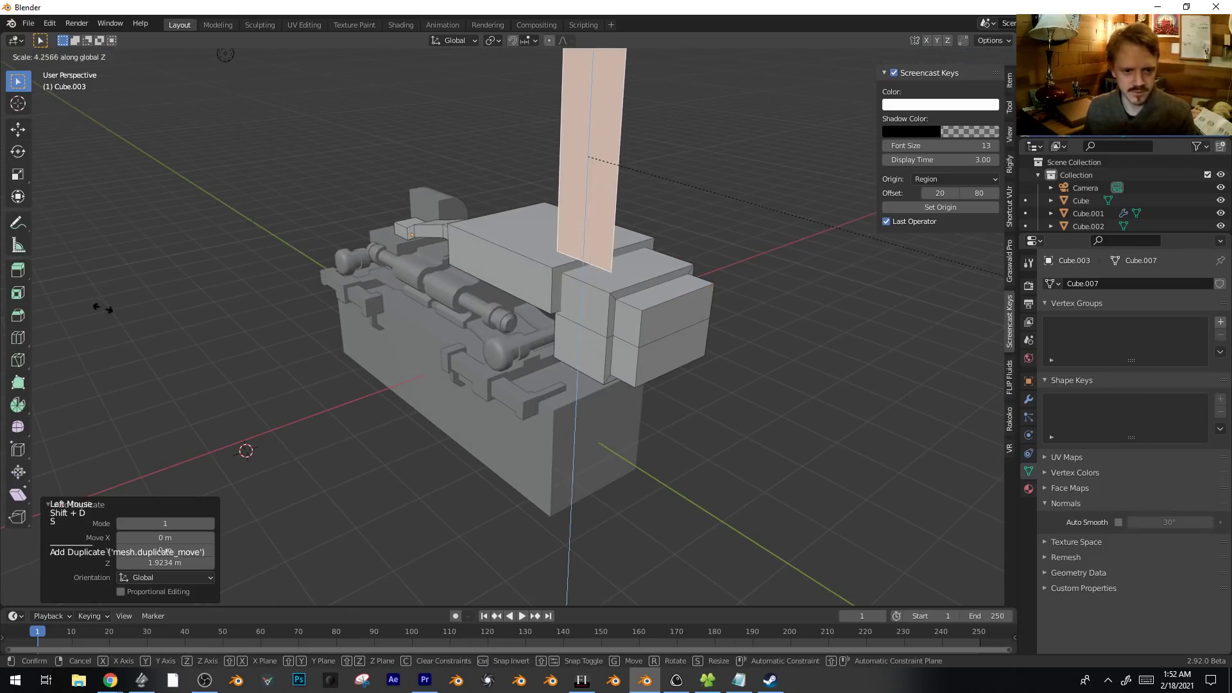
{"action": "left_click", "coordinate": [54, 312]}
{"action": "key", "text": "g"}
{"action": "left_click", "coordinate": [723, 369]}
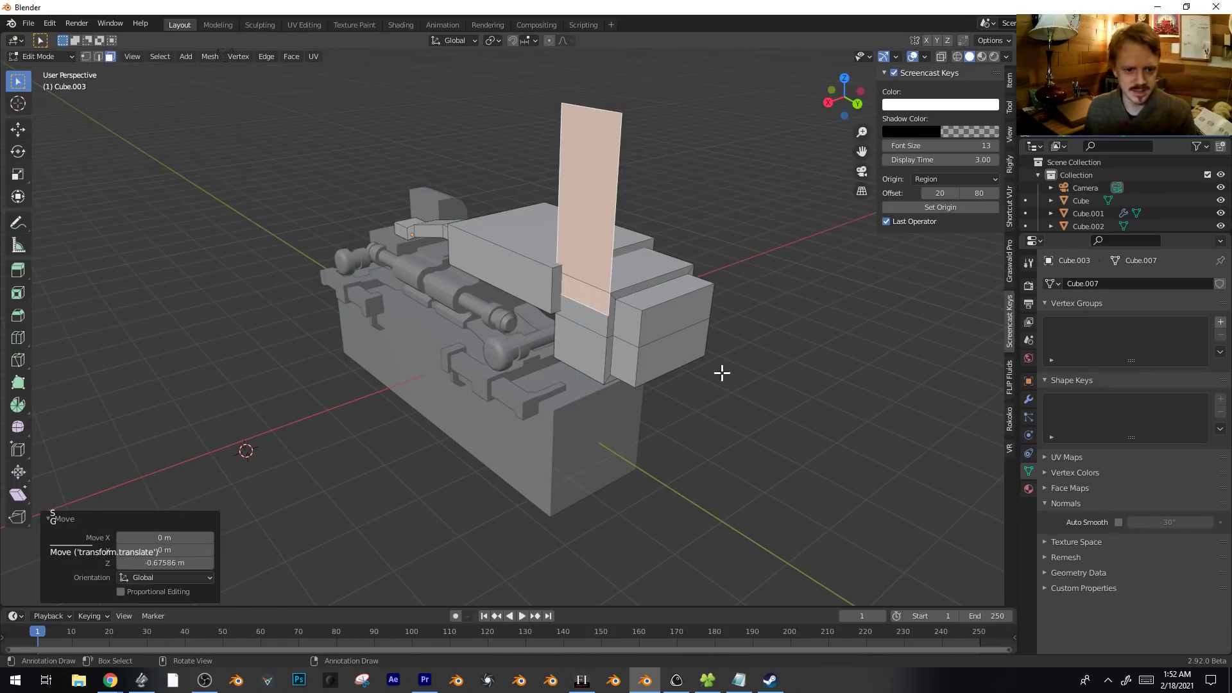
Extrude the tall face into an upright slab and shift the extruded side along X.
{"action": "key", "text": "e"}
{"action": "left_click", "coordinate": [707, 374]}
{"action": "middle_click_drag", "start_coordinate": [654, 220], "coordinate": [663, 264]}
{"action": "key", "text": "g"}
{"action": "key", "text": "x"}
{"action": "left_click", "coordinate": [635, 295]}
Select the whole upright slab and adjust its height along Z beside the end section.
{"action": "middle_click_drag", "start_coordinate": [632, 302], "coordinate": [722, 276]}
{"action": "scroll", "coordinate": [653, 227], "scroll_direction": "up", "scroll_amount": 1}
{"action": "key", "text": "ctrl+l"}
{"action": "middle_click_drag", "start_coordinate": [653, 226], "coordinate": [463, 197]}
{"action": "key", "text": "g"}
{"action": "key", "text": "z"}
{"action": "left_click", "coordinate": [466, 234]}
Shift the upright slab along X against the blocks and scale it 1.15 along Y.
{"action": "middle_click_drag", "start_coordinate": [527, 282], "coordinate": [507, 347]}
{"action": "middle_click_drag", "start_coordinate": [653, 312], "coordinate": [559, 359]}
{"action": "key", "text": "g"}
{"action": "key", "text": "x"}
{"action": "left_click", "coordinate": [655, 326]}
{"action": "key", "text": "s"}
{"action": "key", "text": "x"}
{"action": "left_click", "coordinate": [674, 330]}
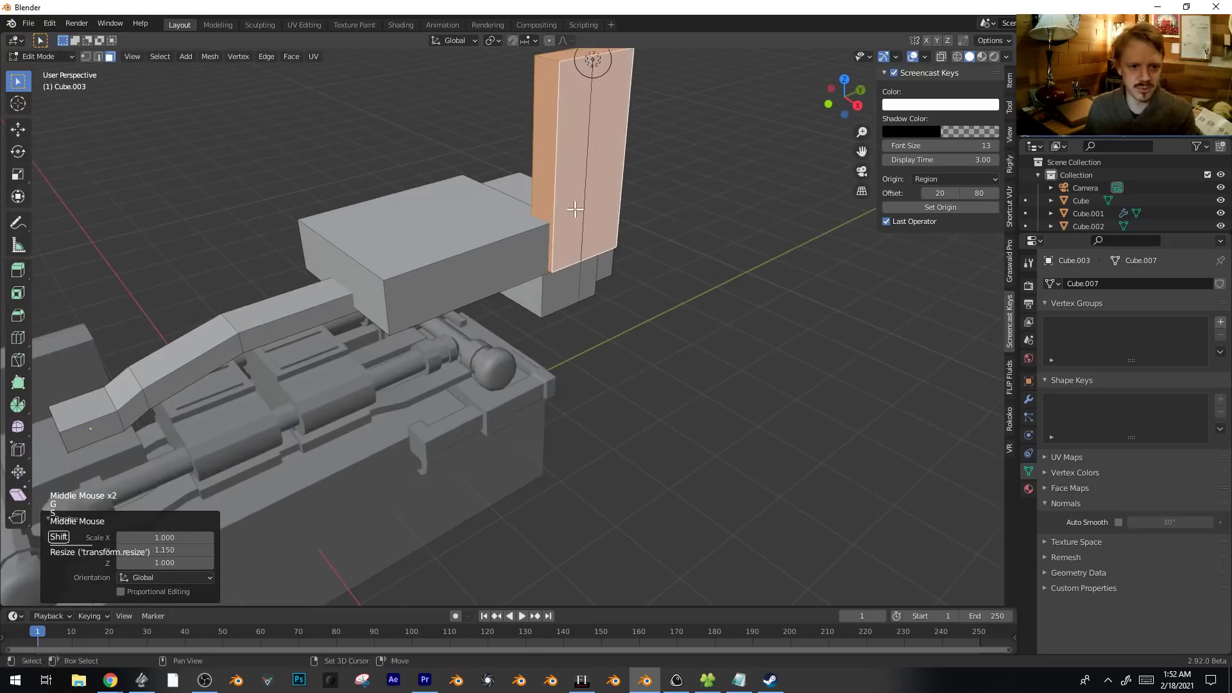
Bevel the upright slab's vertical edges with several segments to round it into an oval pillar.
{"action": "middle_click_drag", "start_coordinate": [575, 218], "coordinate": [567, 475], "text": "shift"}
{"action": "key", "text": "2"}
{"action": "left_click", "coordinate": [546, 250]}
{"action": "key", "text": "ctrl+b"}
{"action": "scroll", "coordinate": [757, 292], "scroll_direction": "up", "scroll_amount": 3}
{"action": "left_click", "coordinate": [757, 292]}
Inset the oval pillar's top face and extrude it inward to hollow the opening, then return to Object Mode.
{"action": "key", "text": "3"}
{"action": "left_click", "coordinate": [645, 189]}
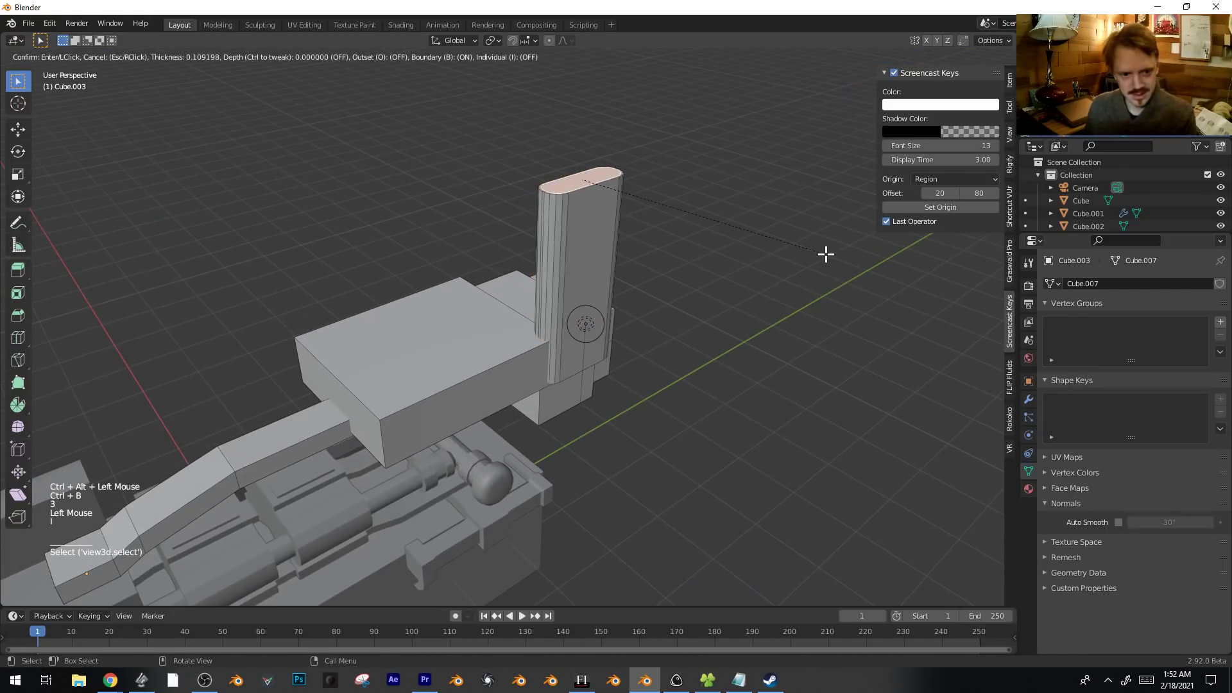
{"action": "key", "text": "e"}
{"action": "scroll", "coordinate": [759, 323], "scroll_direction": "down", "scroll_amount": 3}
{"action": "key", "text": "Tab"}
{"action": "middle_click_drag", "start_coordinate": [583, 375], "coordinate": [565, 363]}
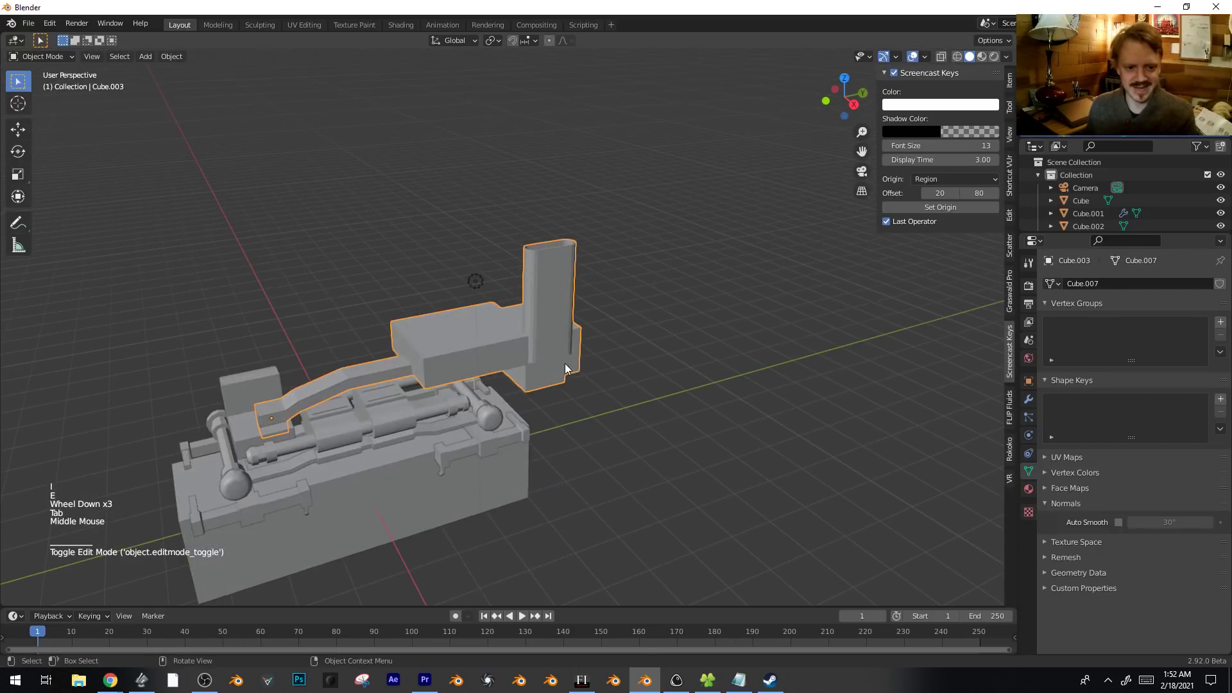
{"action": "key", "text": "KP_1"}
{"action": "key", "text": "KP_3"}
{"action": "key", "text": "1"}
{"action": "key", "text": "alt+z"}
{"action": "scroll", "coordinate": [537, 265], "scroll_direction": "up", "scroll_amount": 2}
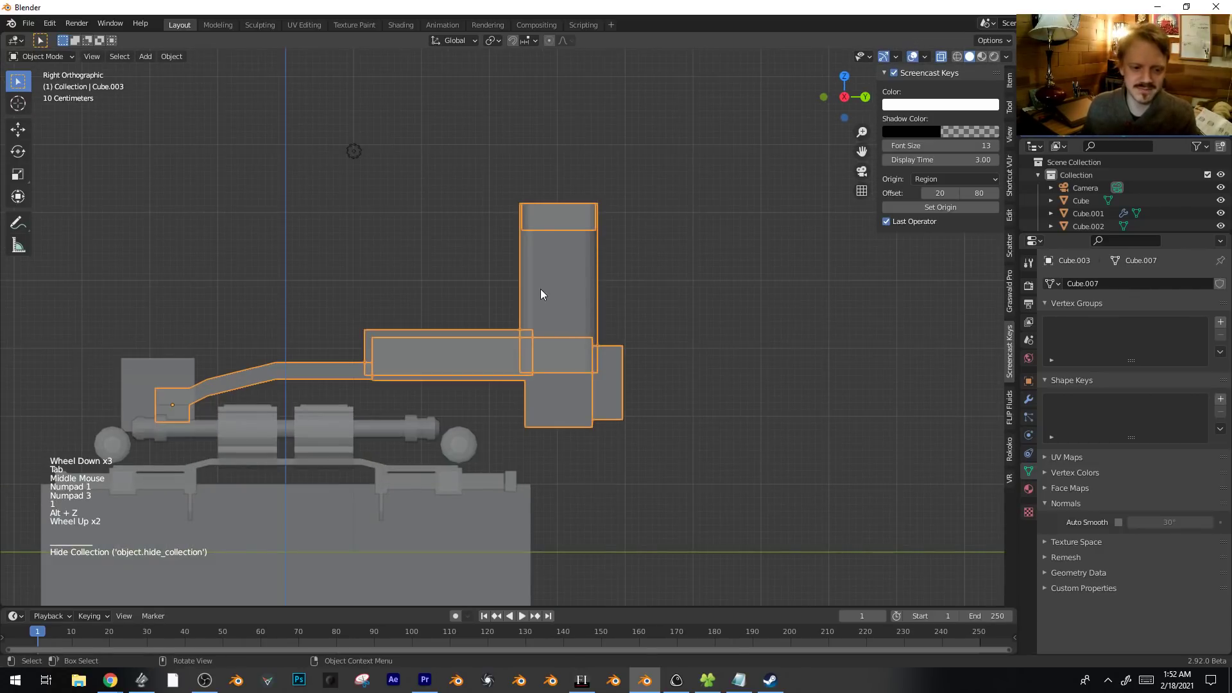
{"action": "key", "text": "alt+z"}
Shade the arm object smooth and enable Auto Smooth at 30°.
{"action": "middle_click_drag", "start_coordinate": [491, 294], "coordinate": [583, 290]}
{"action": "right_click", "coordinate": [583, 290]}
{"action": "left_click", "coordinate": [583, 288]}
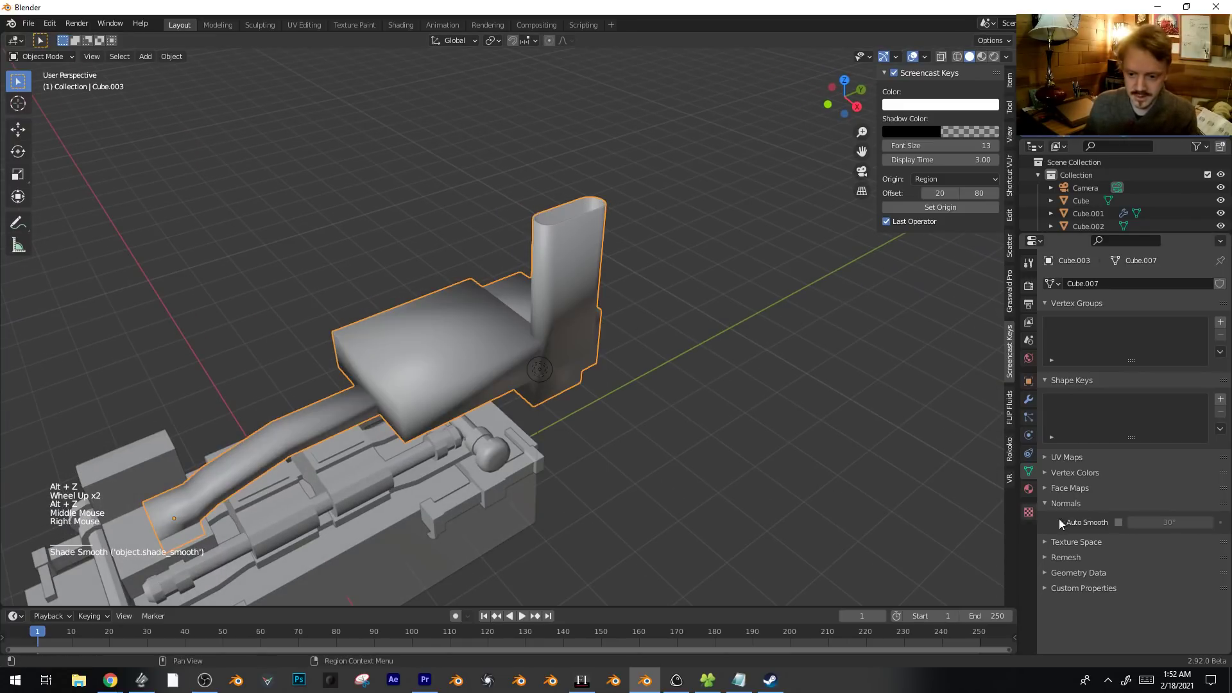
{"action": "left_click", "coordinate": [1119, 522]}
Bevel the two vertical edges of the large upper block on the side facing the arm into rounded corners.
{"action": "middle_click_drag", "start_coordinate": [413, 457], "coordinate": [491, 304], "text": "shift"}
{"action": "left_click", "coordinate": [513, 308]}
{"action": "key", "text": "Tab"}
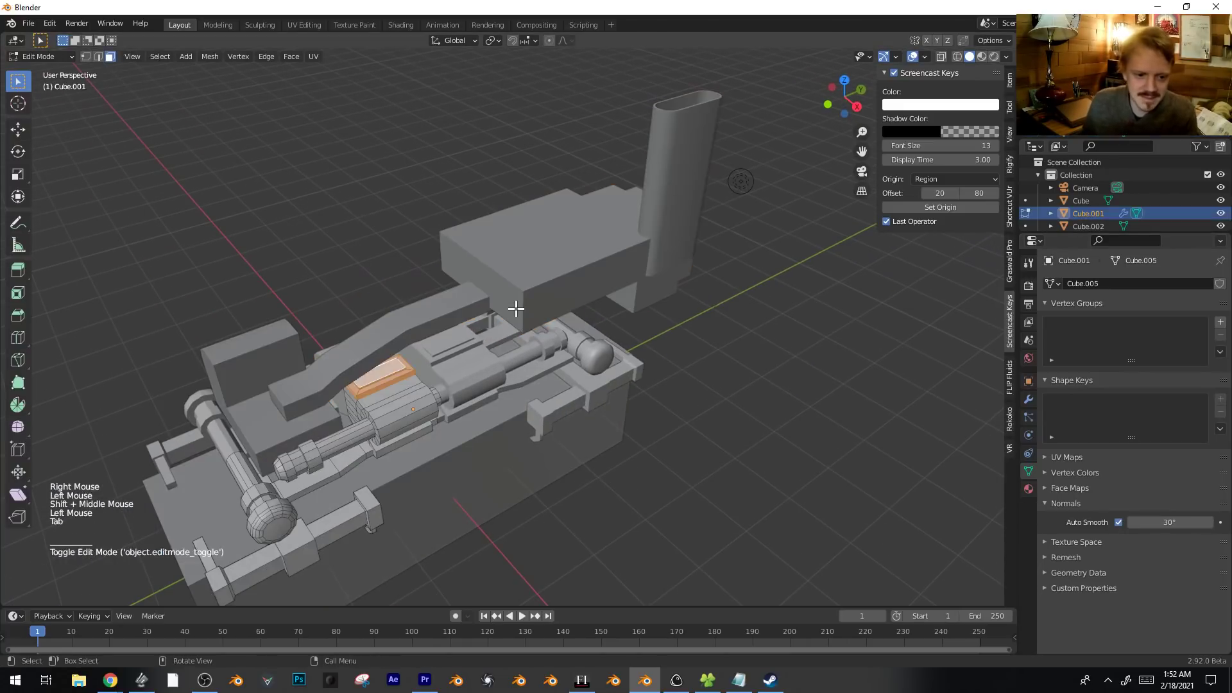
{"action": "key", "text": "Tab"}
{"action": "left_click", "coordinate": [533, 307]}
{"action": "key", "text": "Tab"}
{"action": "key", "text": "2"}
{"action": "left_click", "coordinate": [488, 293]}
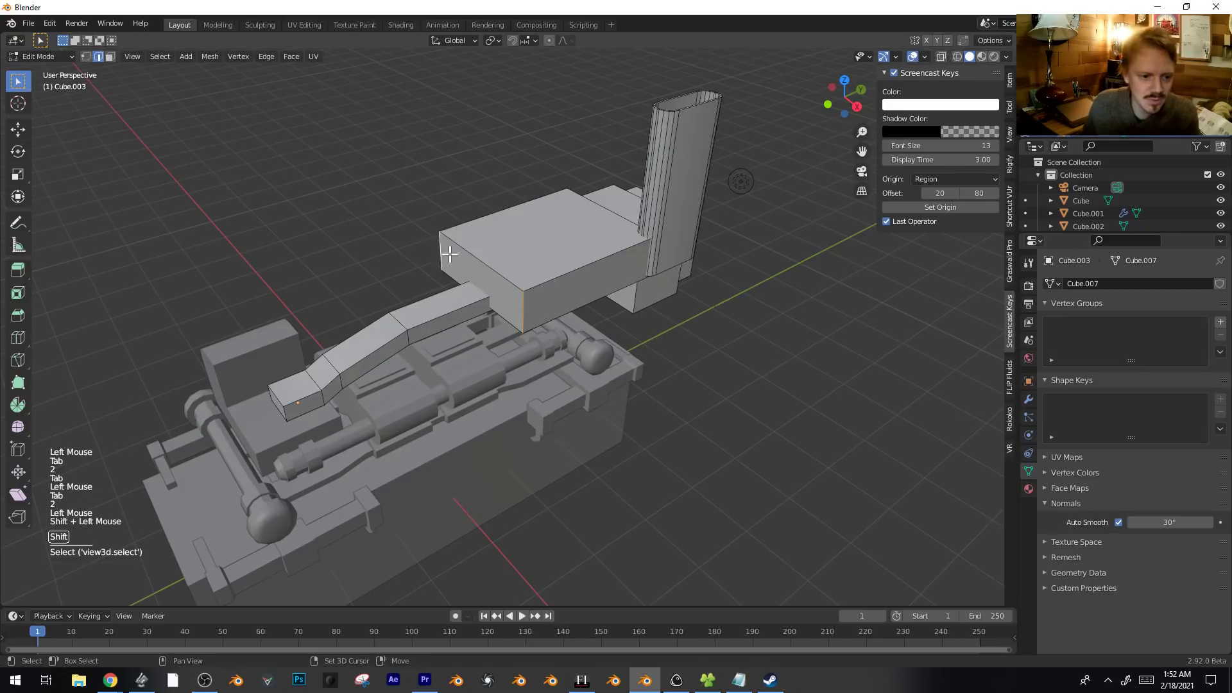
{"action": "key", "text": "ctrl+b"}
{"action": "left_click", "coordinate": [749, 323]}
{"action": "key", "text": "Tab"}
Duplicate the large upper block's top face, scale the copy down, shift it along Y, and adjust its length along Y.
{"action": "middle_click_drag", "start_coordinate": [708, 326], "coordinate": [552, 287]}
{"action": "scroll", "coordinate": [649, 325], "scroll_direction": "down", "scroll_amount": 3}
{"action": "key", "text": "Tab"}
{"action": "scroll", "coordinate": [490, 257], "scroll_direction": "up", "scroll_amount": 1}
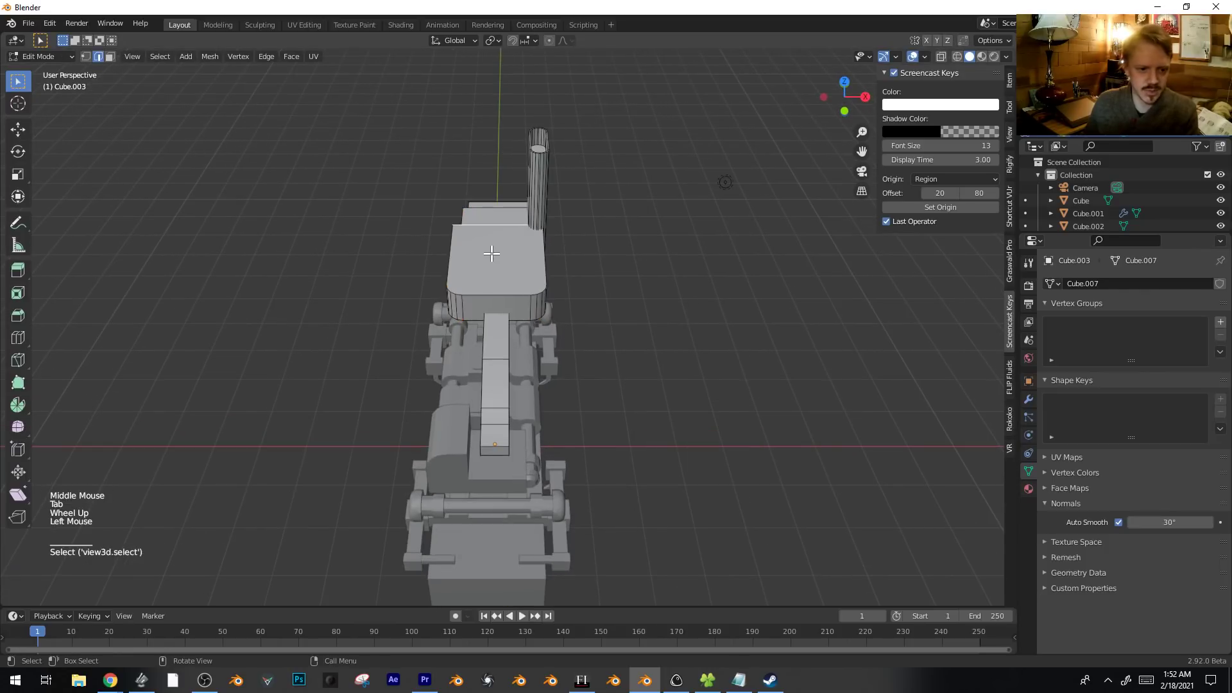
{"action": "key", "text": "3"}
{"action": "left_click", "coordinate": [492, 254]}
{"action": "key", "text": "shift+d"}
{"action": "key", "text": "s"}
{"action": "key", "text": "s"}
{"action": "key", "text": "g"}
{"action": "key", "text": "s"}
{"action": "key", "text": "y"}
{"action": "left_click", "coordinate": [514, 244]}
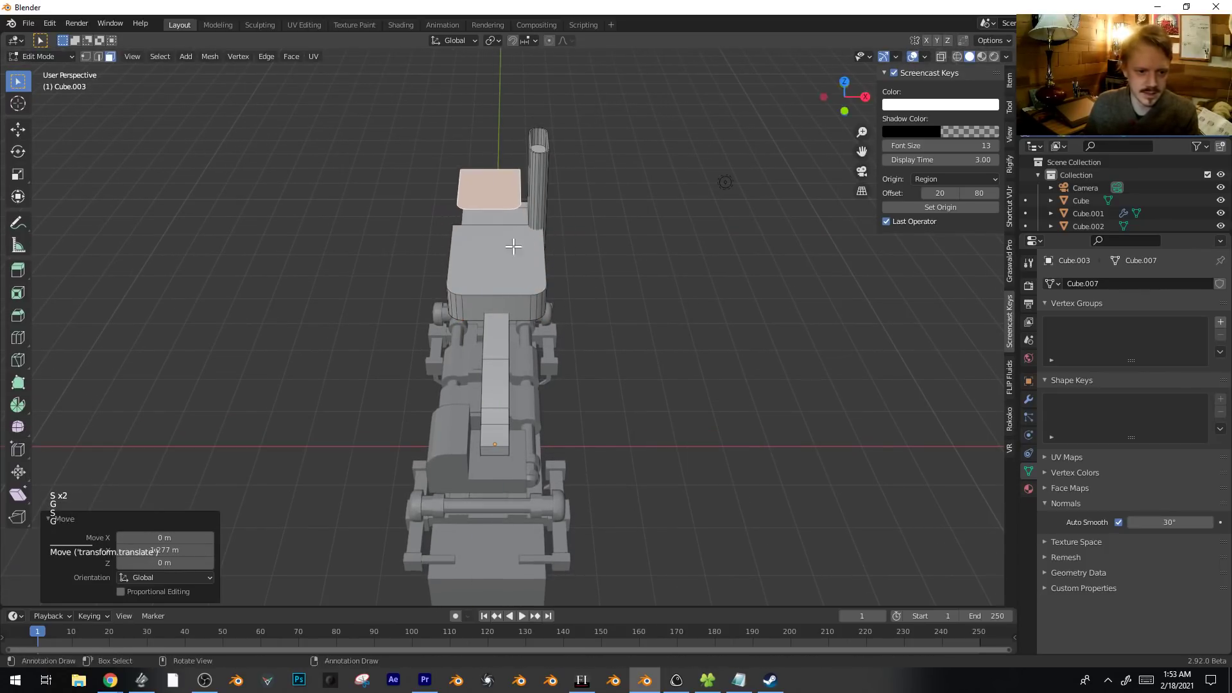
Rotate the duplicated plate -180° about Z in the top view.
{"action": "middle_click_drag", "start_coordinate": [514, 245], "coordinate": [674, 232]}
{"action": "key", "text": "g"}
{"action": "key", "text": "x"}
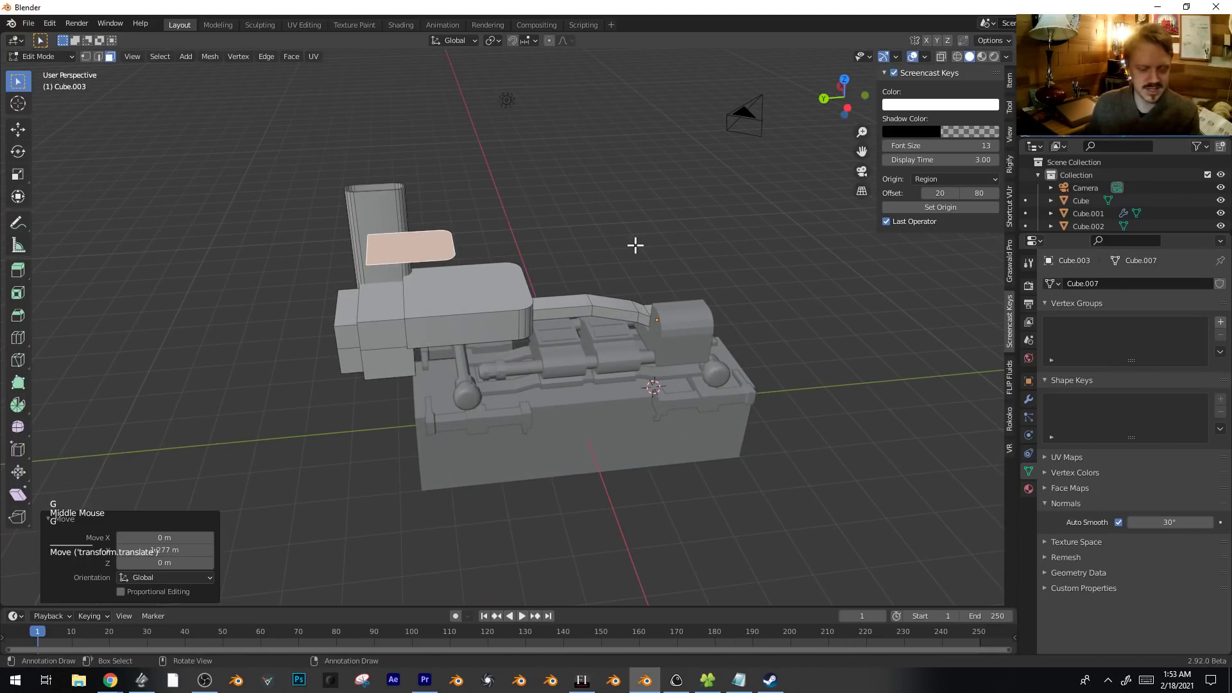
{"action": "key", "text": "KP_7"}
{"action": "key", "text": "r"}
{"action": "left_click", "coordinate": [393, 256], "text": "ctrl"}
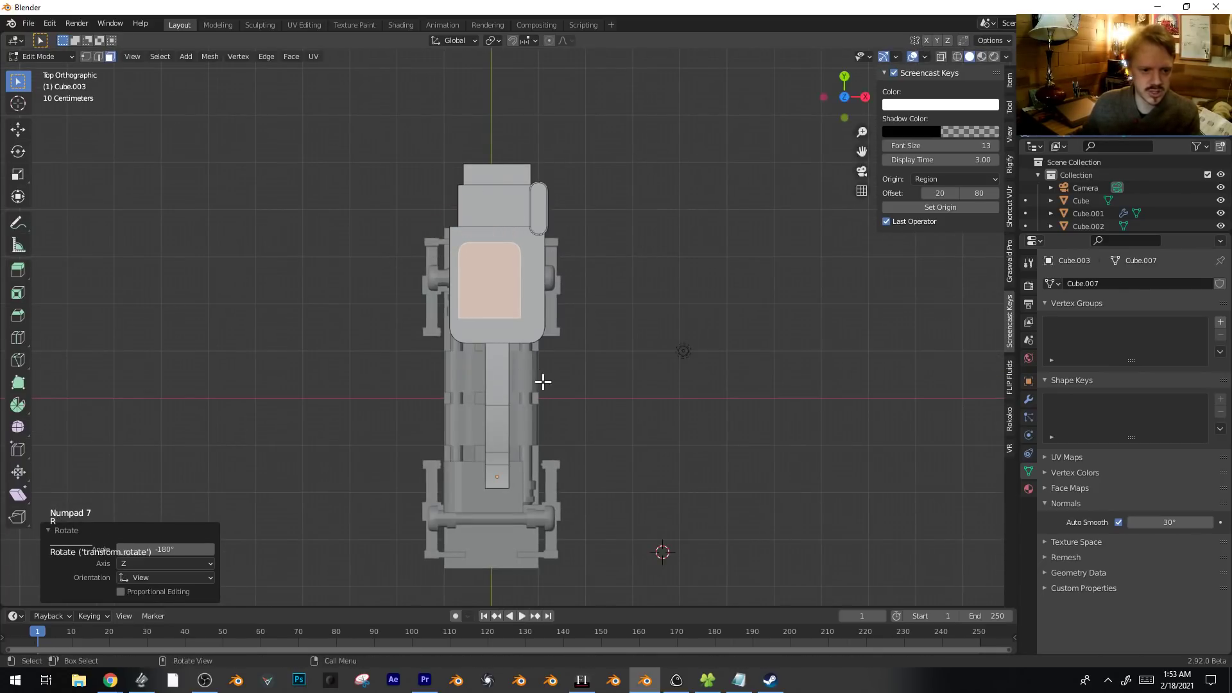
Move the rotated plate along Y over the end section and scale it to 1.097.
{"action": "key", "text": "g"}
{"action": "key", "text": "y"}
{"action": "left_click", "coordinate": [545, 280]}
{"action": "key", "text": "s"}
{"action": "left_click", "coordinate": [581, 286]}
Extrude the plate into a slab by moving the new face about 0.33 m down along Z.
{"action": "middle_click_drag", "start_coordinate": [581, 287], "coordinate": [494, 252]}
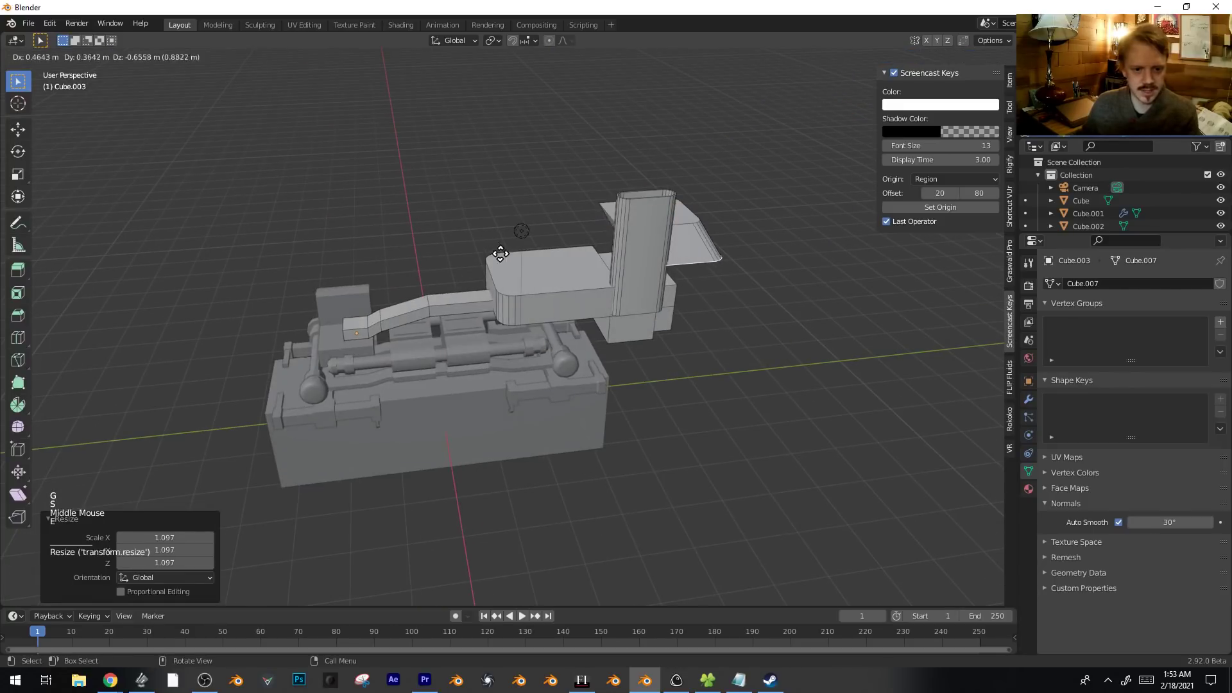
{"action": "key", "text": "e"}
{"action": "key", "text": "g"}
{"action": "key", "text": "z"}
{"action": "left_click", "coordinate": [825, 319]}
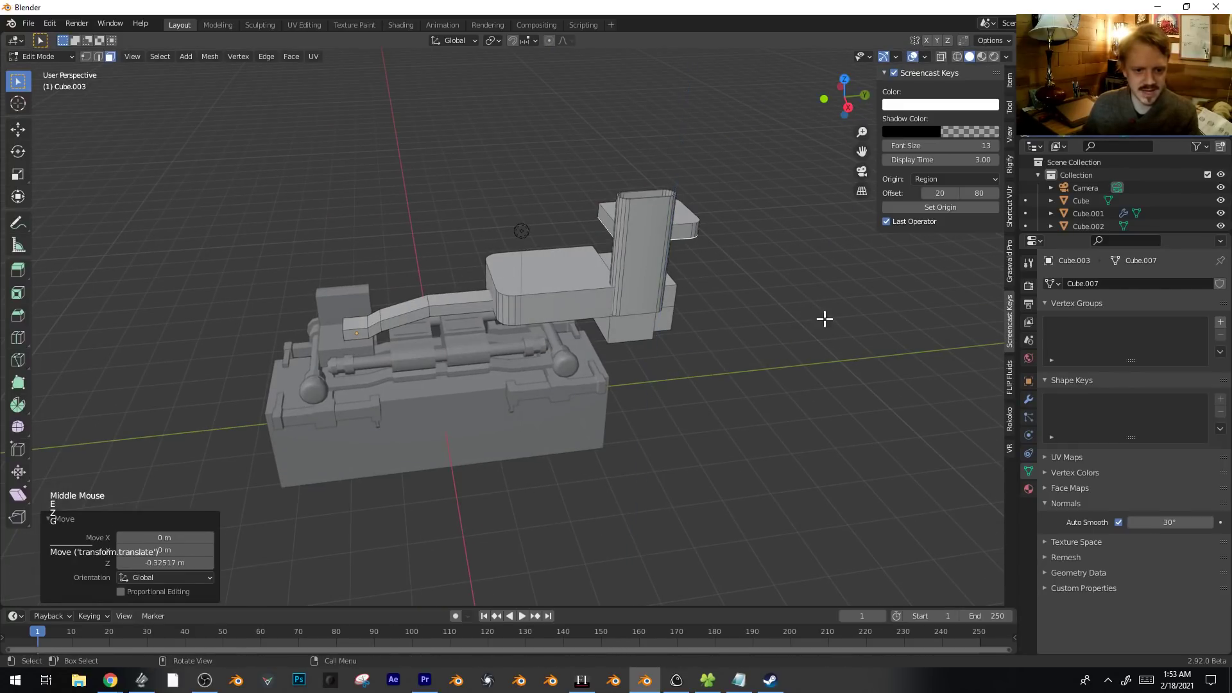
Select the whole linked slab and lower it along Z onto the end section.
{"action": "key", "text": "g"}
{"action": "key", "text": "z"}
{"action": "right_click", "coordinate": [766, 339]}
{"action": "key", "text": "ctrl+l"}
{"action": "key", "text": "g"}
{"action": "key", "text": "z"}
{"action": "left_click", "coordinate": [775, 384]}
Select the rounded slab's top face and adjust its height along Z.
{"action": "middle_click_drag", "start_coordinate": [772, 379], "coordinate": [632, 329]}
{"action": "left_click", "coordinate": [630, 326]}
{"action": "key", "text": "g"}
{"action": "key", "text": "z"}
{"action": "left_click", "coordinate": [759, 311]}
Inset the rounded slab's top face and extrude it about 0.26 m downward to form a recess.
{"action": "key", "text": "i"}
{"action": "left_click", "coordinate": [887, 332]}
{"action": "key", "text": "e"}
{"action": "left_click", "coordinate": [895, 349]}
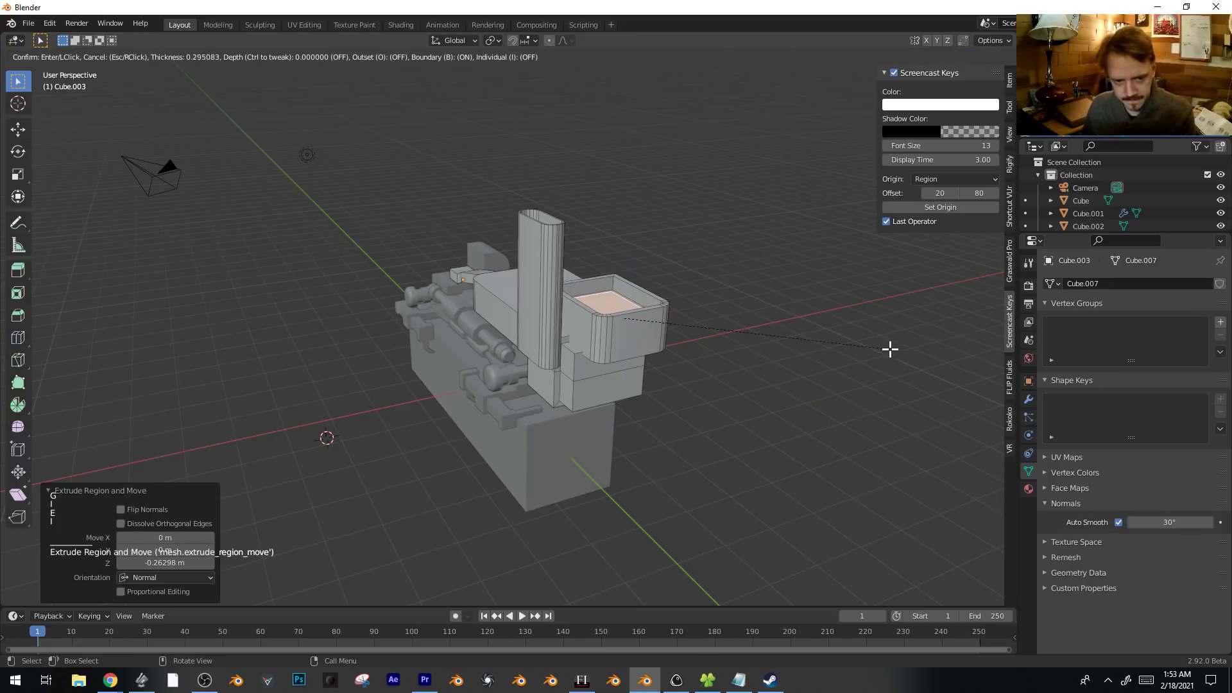
Inset the floor of the end section's recess and extrude it about 1.25 m upward as an inner block.
{"action": "left_click", "coordinate": [891, 347]}
{"action": "key", "text": "e"}
{"action": "left_click", "coordinate": [878, 276]}
{"action": "middle_click_drag", "start_coordinate": [877, 276], "coordinate": [646, 299]}
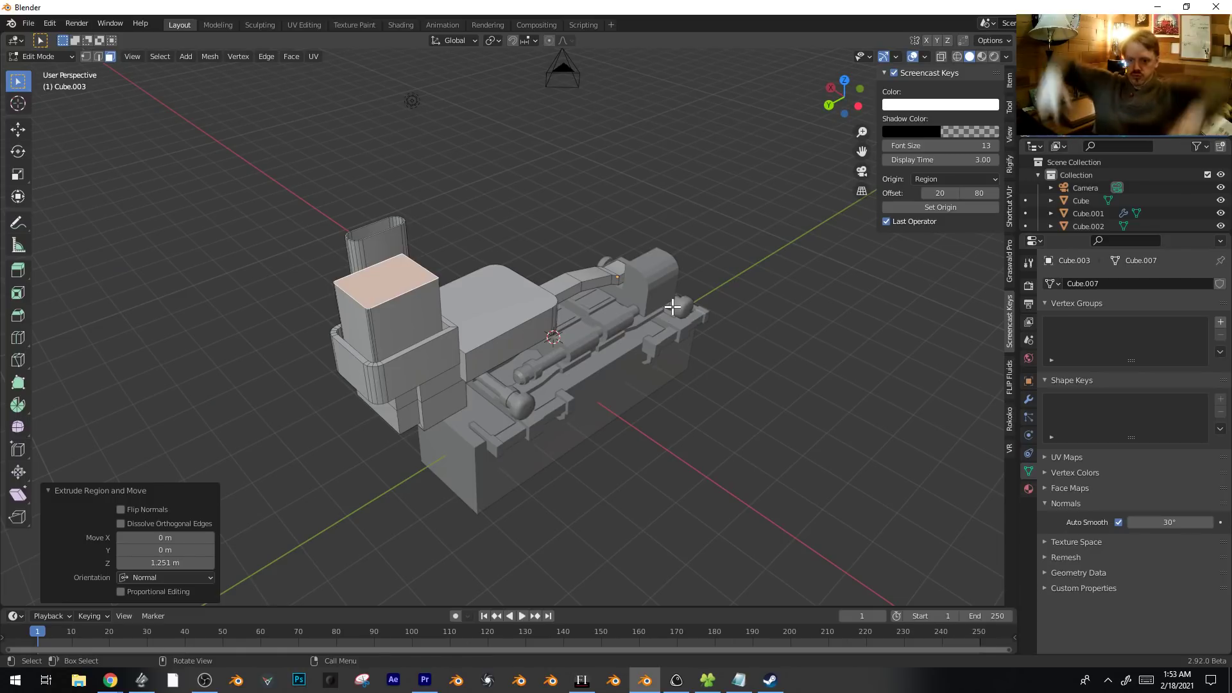
{"action": "middle_click_drag", "start_coordinate": [394, 307], "coordinate": [455, 314]}
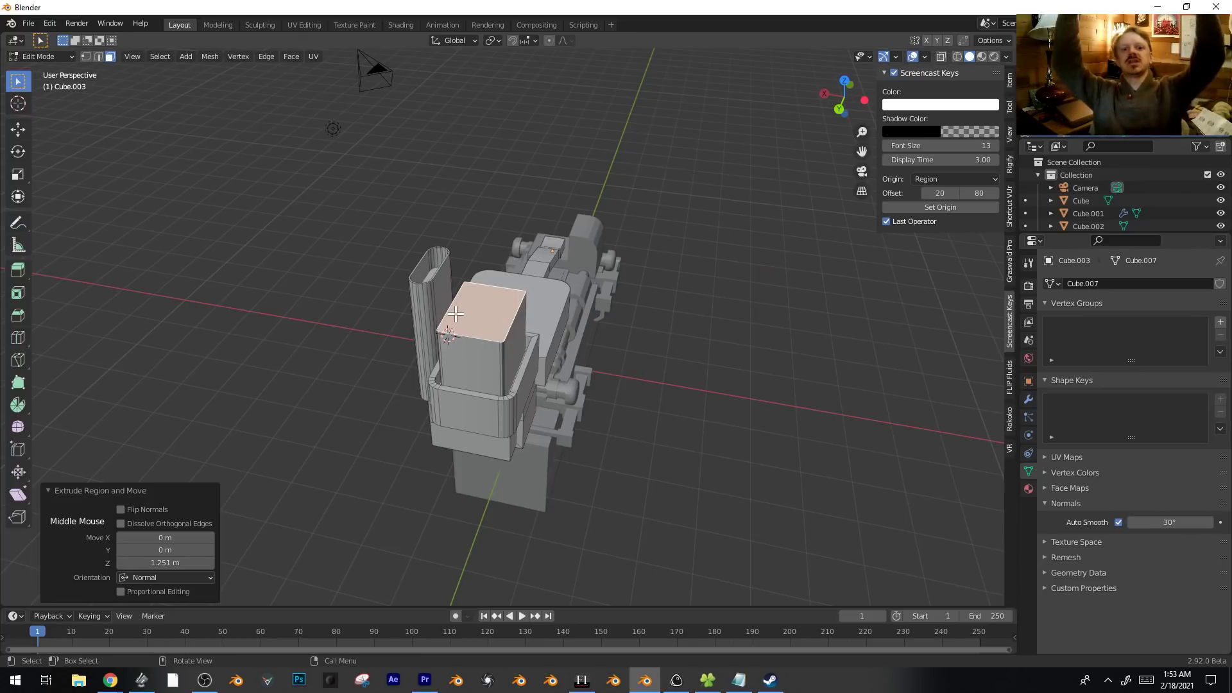
Inset the top face of the wider rounded slab above the arm and extrude it upward into a tall block.
{"action": "middle_click_drag", "start_coordinate": [402, 371], "coordinate": [514, 254]}
{"action": "left_click", "coordinate": [514, 254]}
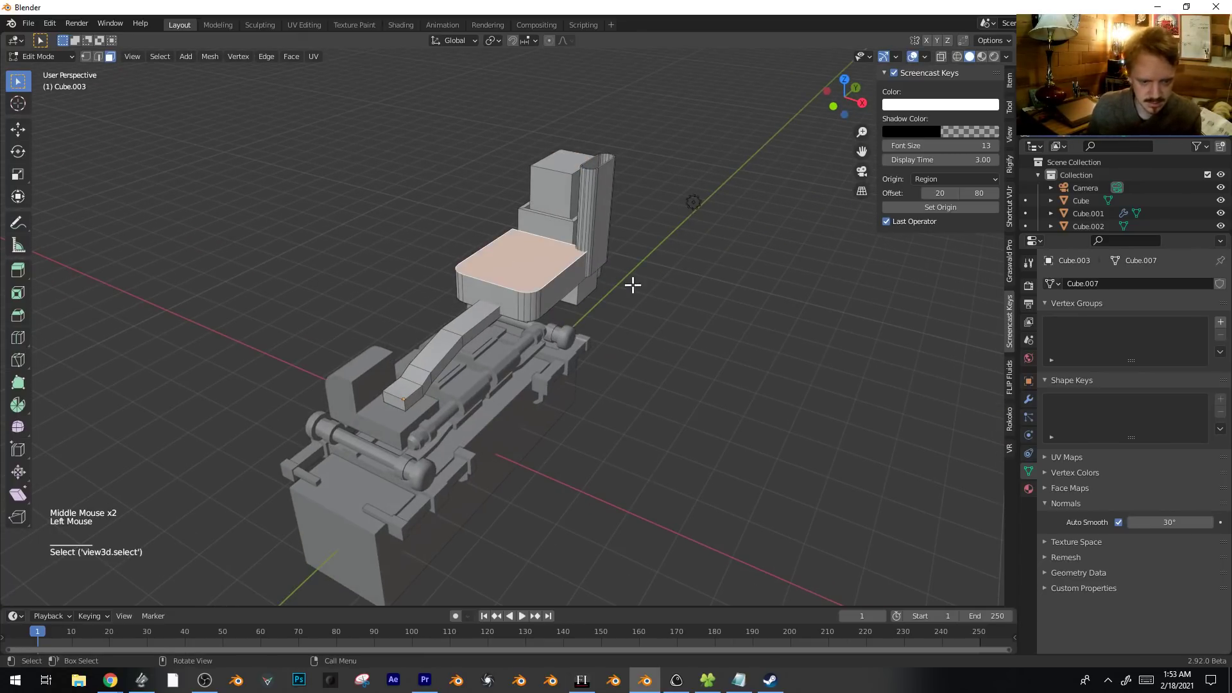
{"action": "key", "text": "e"}
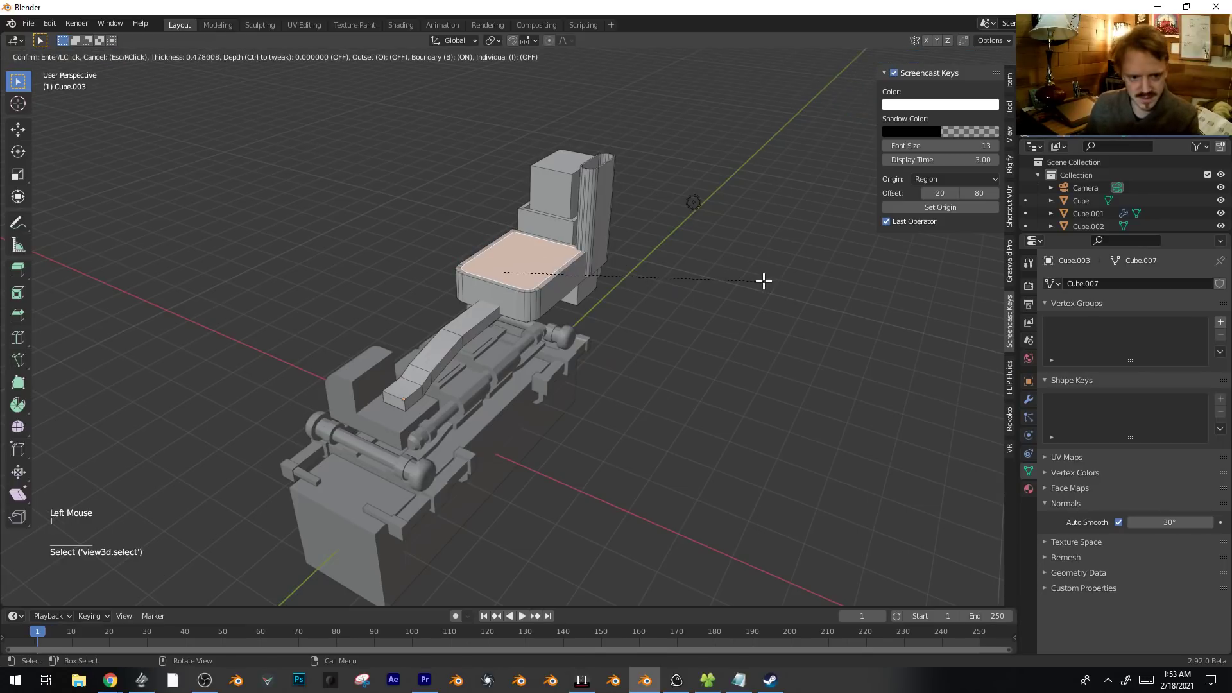
{"action": "left_click", "coordinate": [770, 232]}
Bevel the top edge loop of the newly extruded block and view the model in Object Mode.
{"action": "key", "text": "2"}
{"action": "left_click", "coordinate": [490, 226], "text": "alt"}
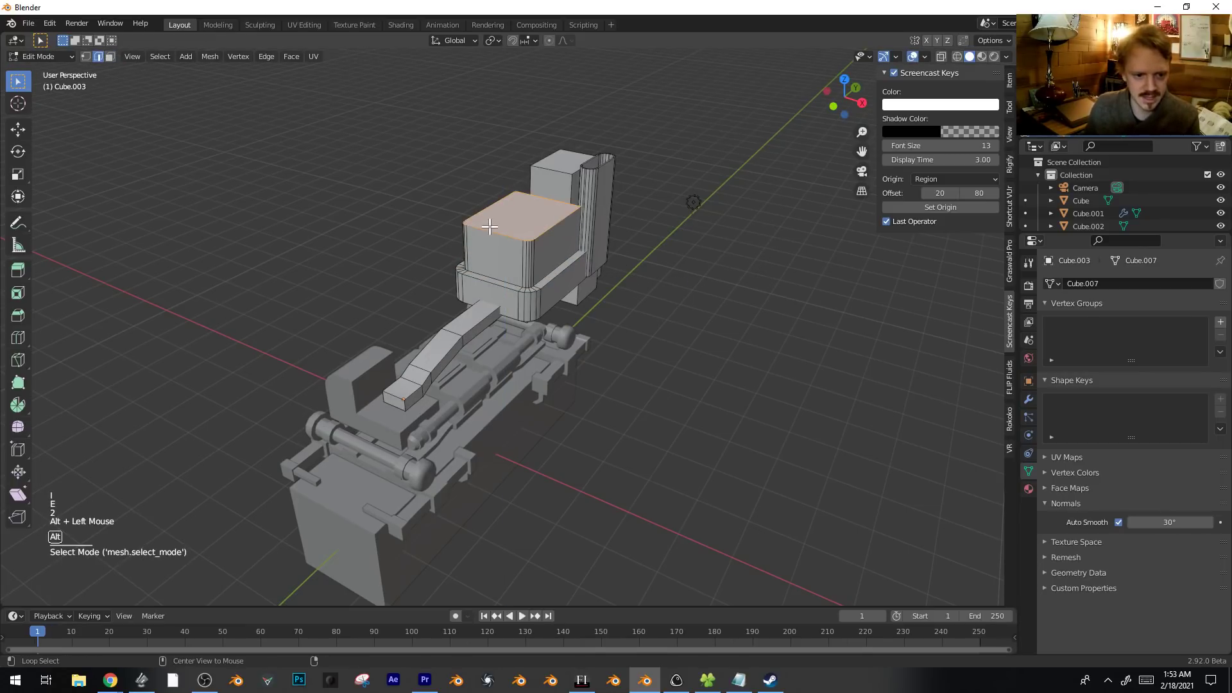
{"action": "key", "text": "ctrl+b"}
{"action": "key", "text": "Tab"}
{"action": "middle_click_drag", "start_coordinate": [817, 285], "coordinate": [634, 294]}
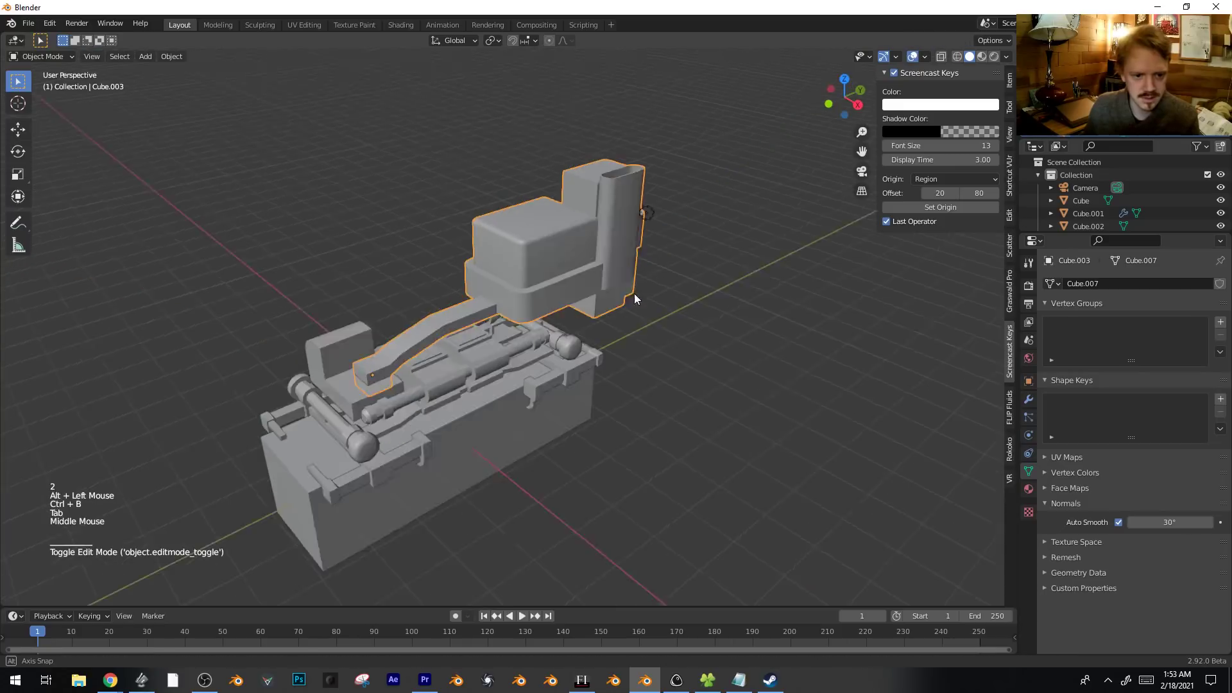
Duplicate the rounded slab's long side face and move the copy outward along X and up along Z.
{"action": "key", "text": "Tab"}
{"action": "left_click", "coordinate": [582, 292]}
{"action": "key", "text": "shift+d"}
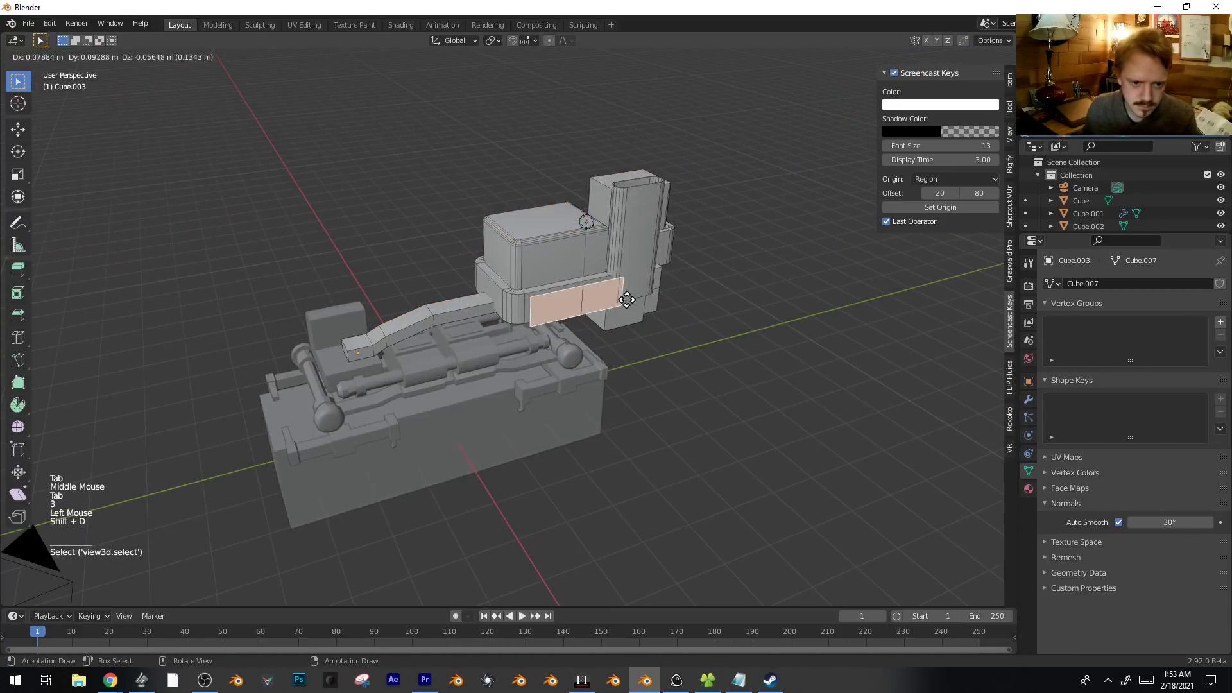
{"action": "left_click", "coordinate": [645, 314]}
{"action": "key", "text": "g"}
{"action": "key", "text": "x"}
{"action": "left_click", "coordinate": [663, 330]}
{"action": "key", "text": "g"}
{"action": "key", "text": "z"}
{"action": "left_click", "coordinate": [656, 272]}
{"action": "middle_click_drag", "start_coordinate": [681, 333], "coordinate": [642, 292]}
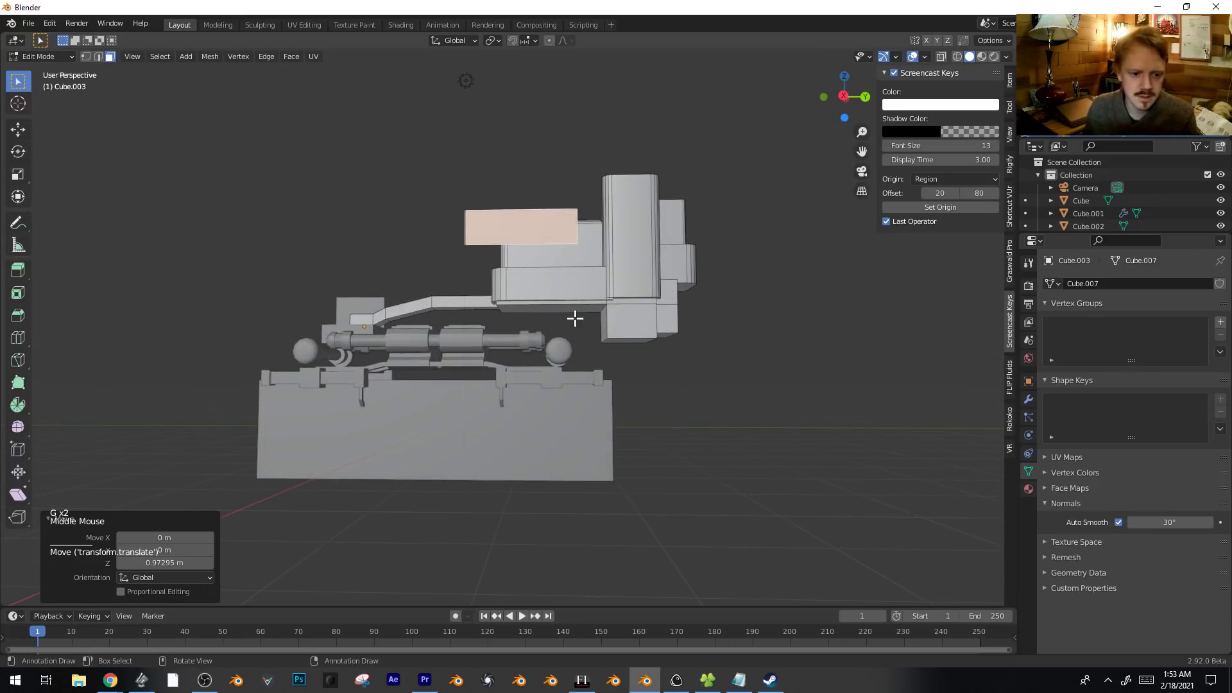
Lower the duplicated face about 2.33 m along Z and position it in side view beside the end of the pipes.
{"action": "key", "text": "g"}
{"action": "key", "text": "z"}
{"action": "left_click", "coordinate": [595, 441]}
{"action": "key", "text": "KP_1"}
{"action": "key", "text": "KP_3"}
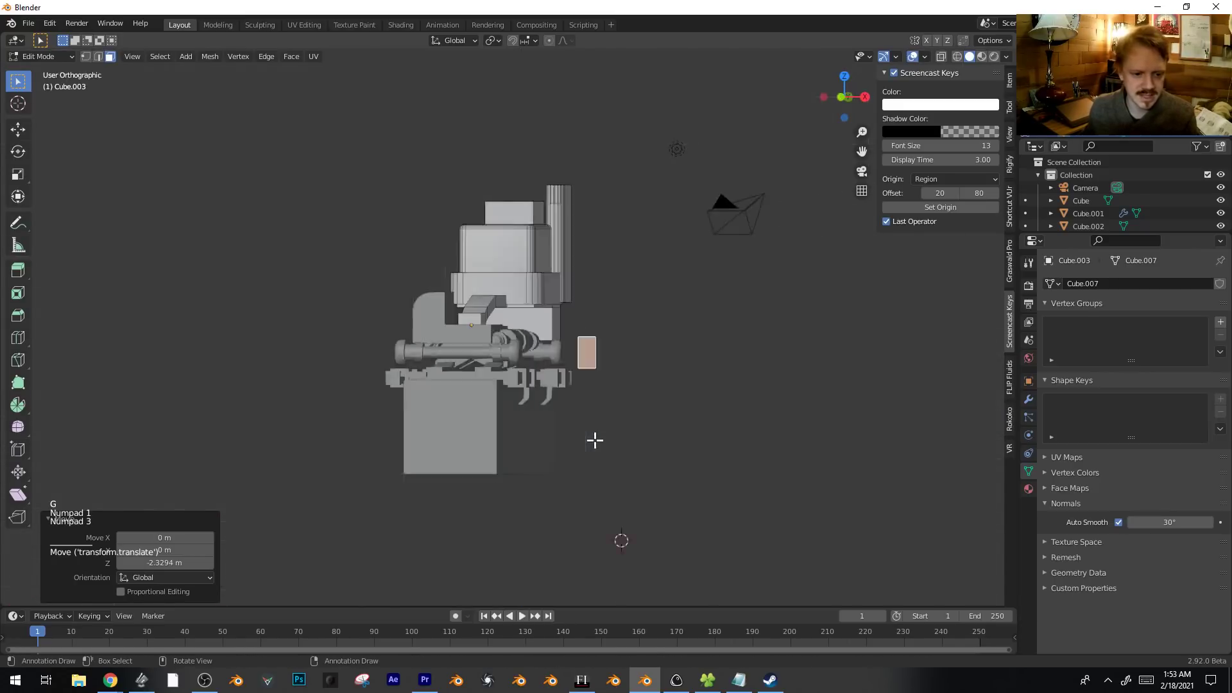
{"action": "key", "text": "g"}
{"action": "key", "text": "g"}
{"action": "left_click", "coordinate": [604, 320]}
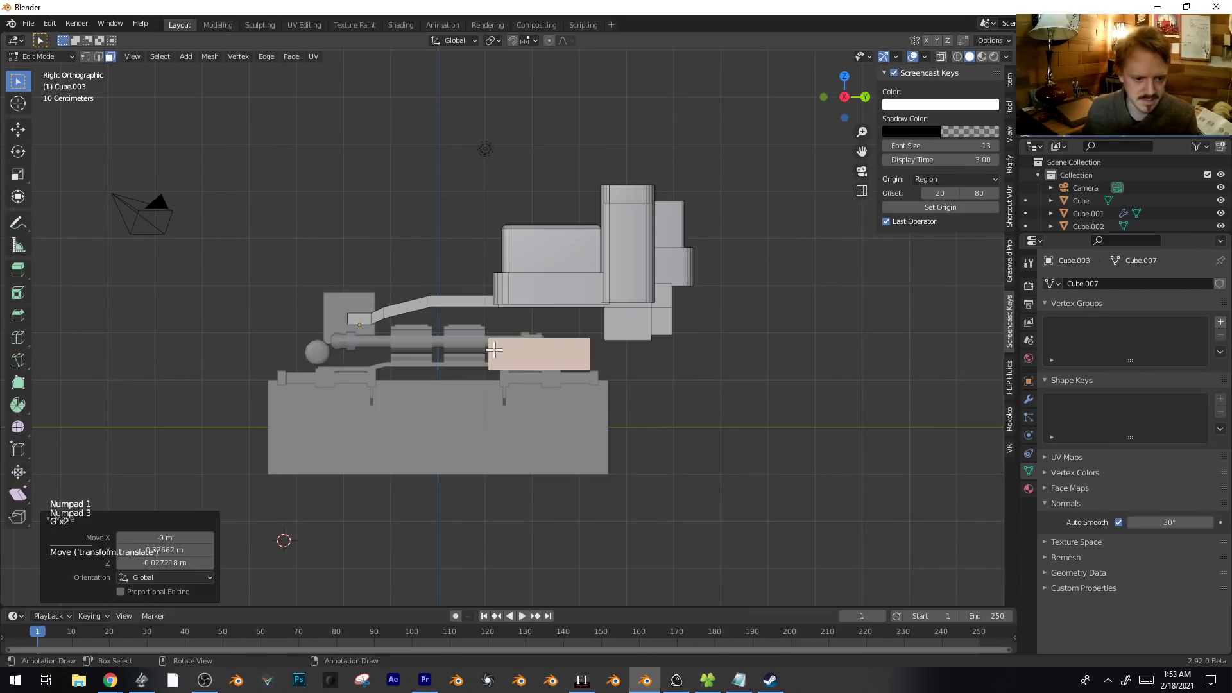
Add a loop cut across the duplicated plate and raise its inner end edge about 1 m along Z.
{"action": "key", "text": "2"}
{"action": "left_click_drag", "start_coordinate": [502, 342], "coordinate": [497, 342]}
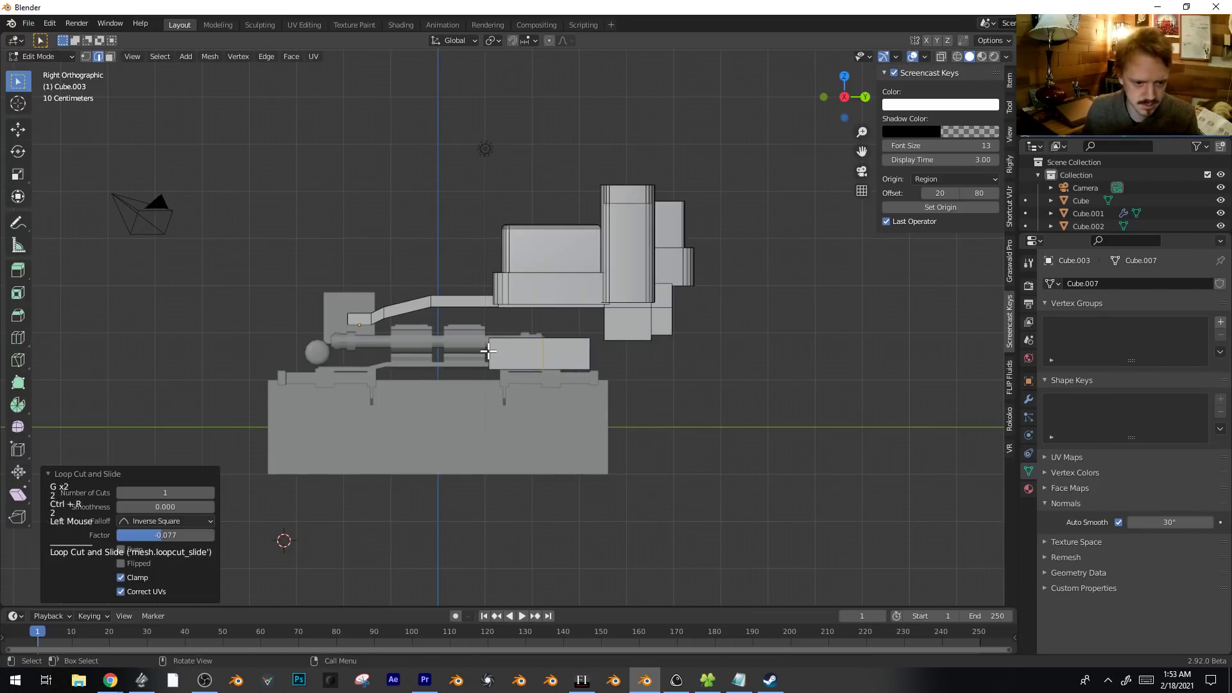
{"action": "left_click", "coordinate": [488, 351]}
{"action": "key", "text": "g"}
{"action": "left_click", "coordinate": [467, 320]}
Extrude the raised edge about 2.6 m along negative Y to lengthen the bent strip.
{"action": "key", "text": "e"}
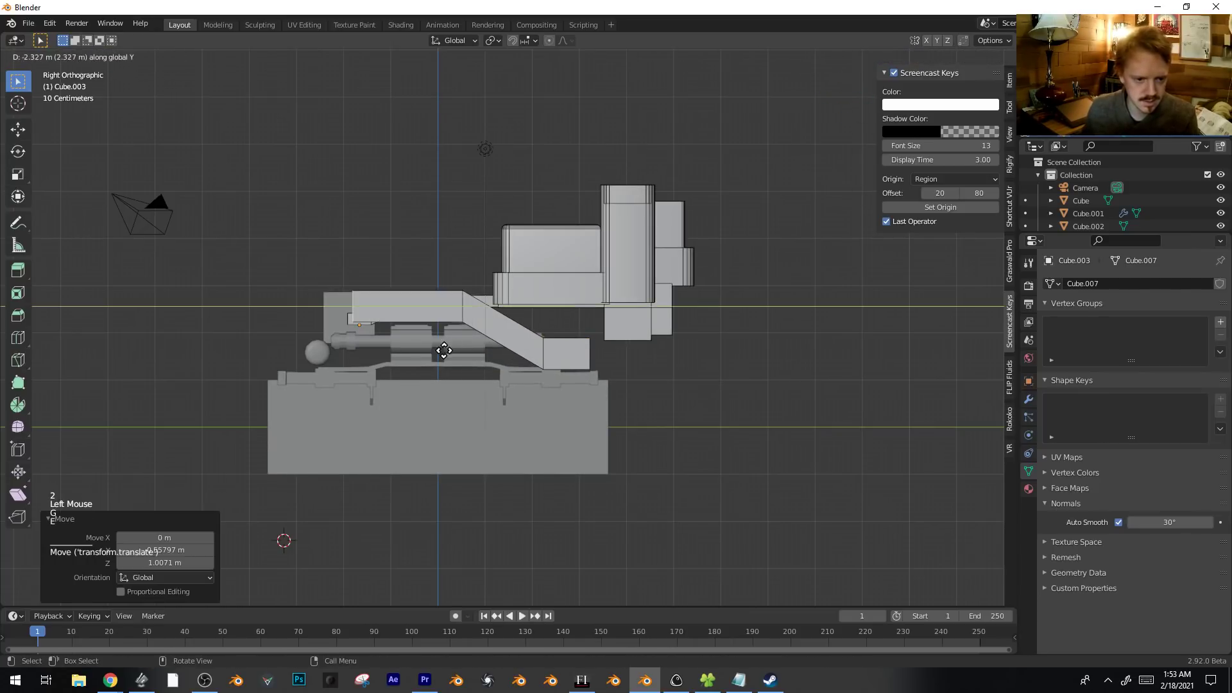
{"action": "left_click", "coordinate": [435, 347]}
{"action": "middle_click_drag", "start_coordinate": [457, 352], "coordinate": [563, 379]}
{"action": "middle_click_drag", "start_coordinate": [607, 333], "coordinate": [636, 326]}
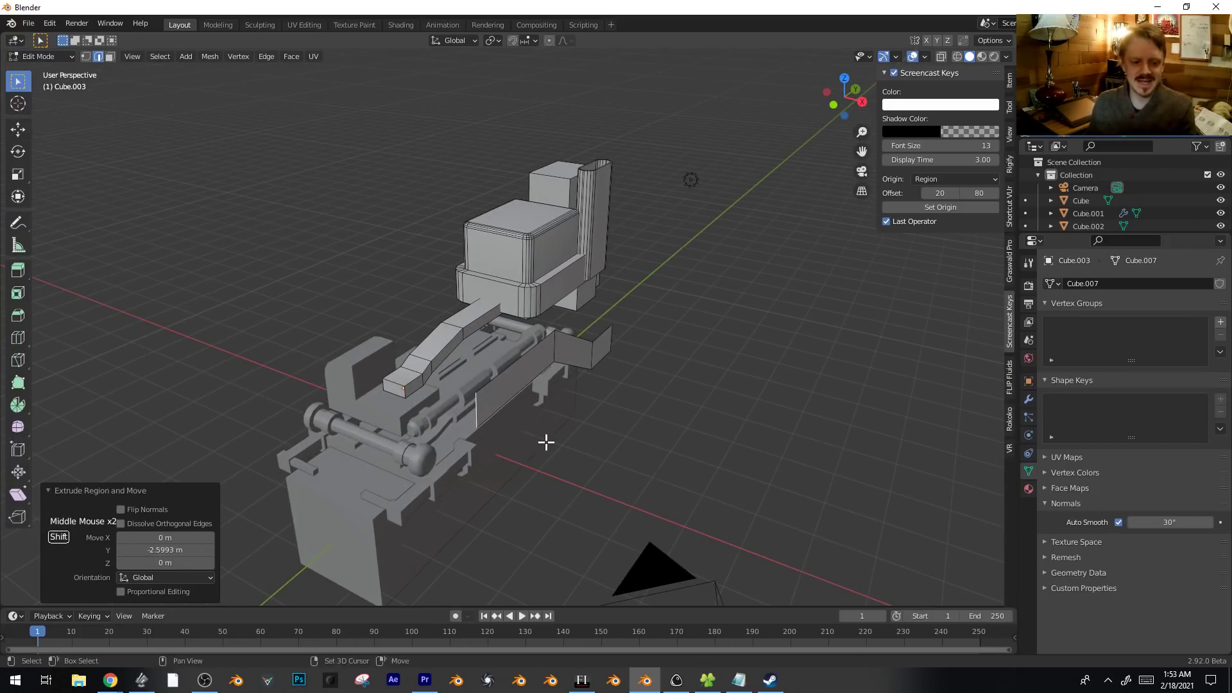
Bevel the strip's two bend edges into smooth multi-segment curves.
{"action": "middle_click_drag", "start_coordinate": [546, 442], "coordinate": [605, 364], "text": "shift"}
{"action": "scroll", "coordinate": [605, 364], "scroll_direction": "up", "scroll_amount": 4}
{"action": "scroll", "coordinate": [632, 299], "scroll_direction": "down", "scroll_amount": 4}
{"action": "middle_click_drag", "start_coordinate": [611, 322], "coordinate": [527, 247]}
{"action": "left_click", "coordinate": [551, 234], "text": "alt"}
{"action": "key", "text": "ctrl+b"}
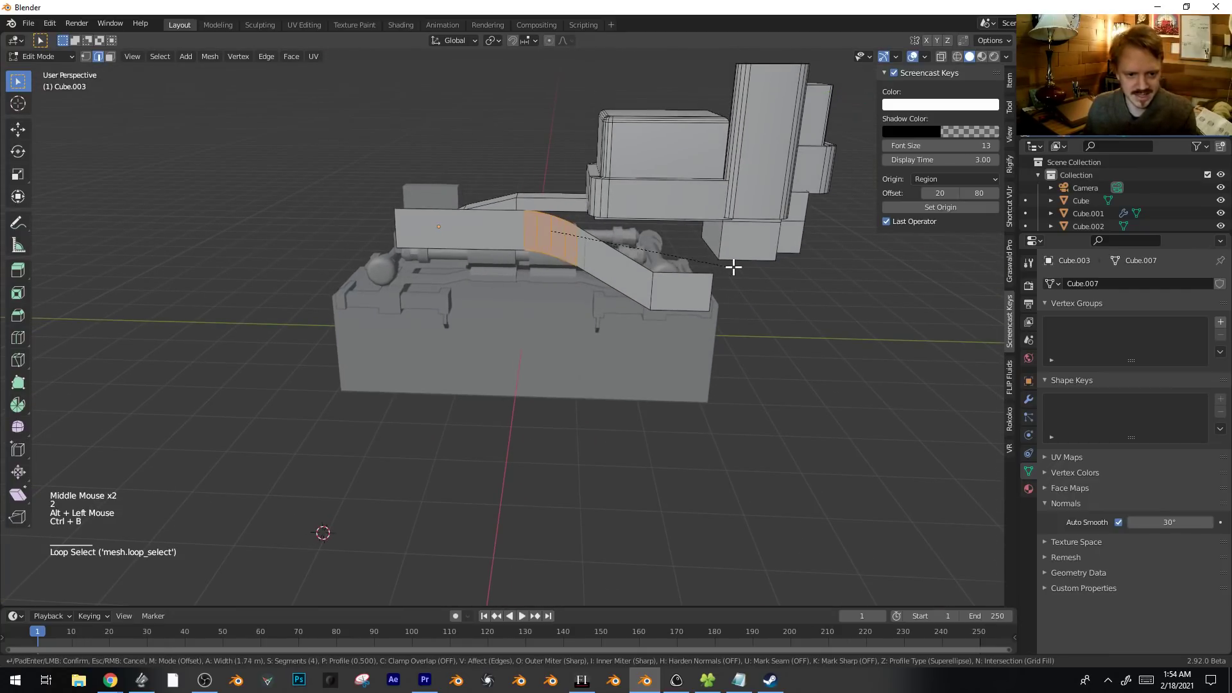
{"action": "left_click", "coordinate": [710, 267]}
{"action": "left_click", "coordinate": [655, 278], "text": "alt"}
{"action": "key", "text": "ctrl+b"}
{"action": "left_click", "coordinate": [730, 280]}
Round the strip's lower end by vertex-bevelling its two corners with 7 segments.
{"action": "key", "text": "1"}
{"action": "left_click", "coordinate": [718, 277]}
{"action": "left_click", "coordinate": [715, 311], "text": "shift"}
{"action": "key", "text": "ctrl+shift+b"}
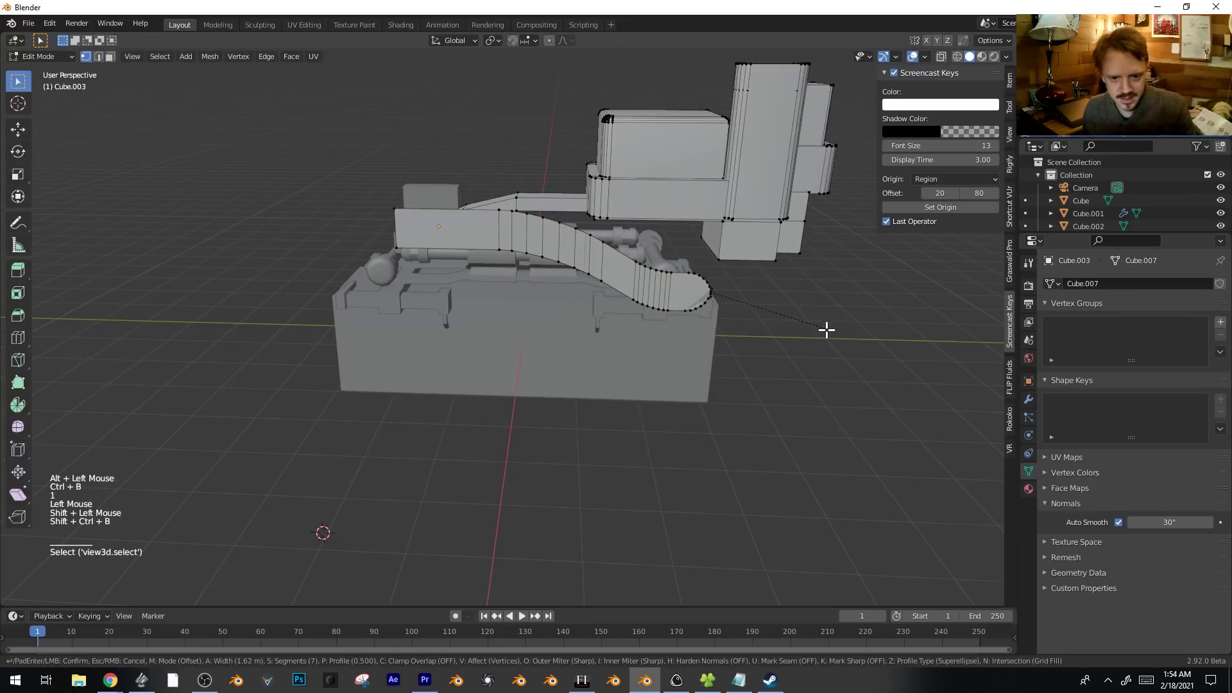
{"action": "left_click", "coordinate": [820, 330]}
{"action": "middle_click_drag", "start_coordinate": [456, 261], "coordinate": [447, 237]}
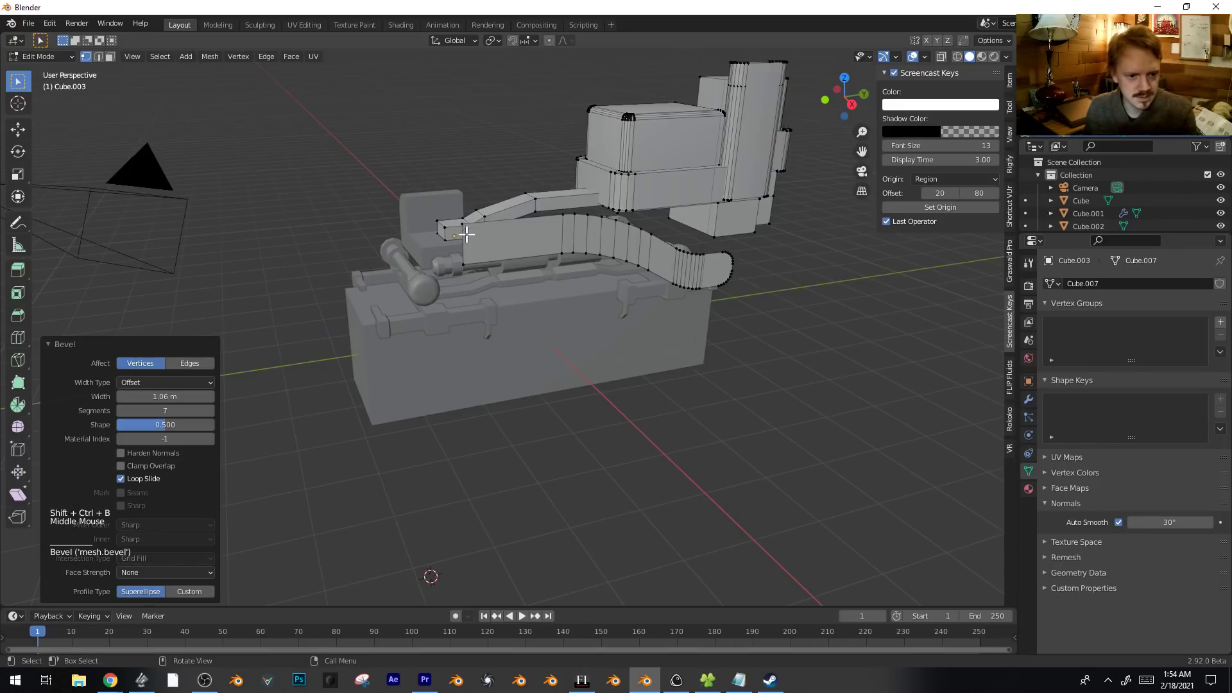
Select the strip's rounded-end vertices in a see-through top view and enable proportional editing.
{"action": "key", "text": "2"}
{"action": "key", "text": "ctrl+l"}
{"action": "middle_click_drag", "start_coordinate": [597, 248], "coordinate": [574, 350]}
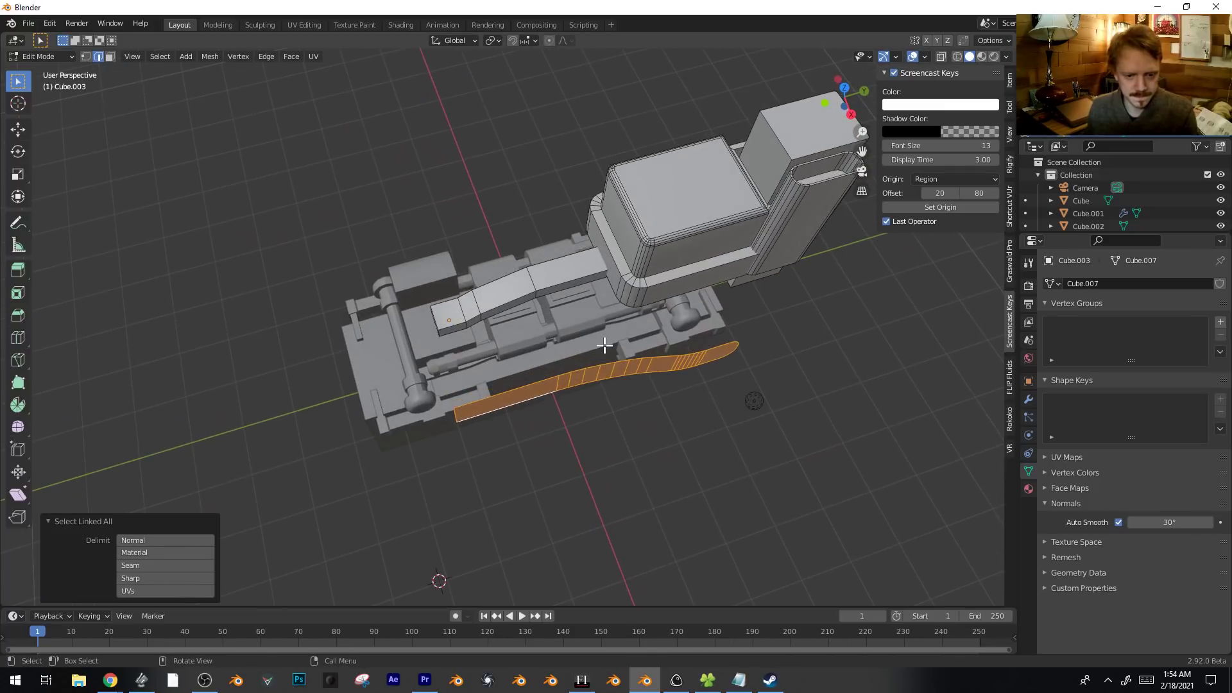
{"action": "key", "text": "KP_7"}
{"action": "key", "text": "1"}
{"action": "key", "text": "alt+z"}
{"action": "key", "text": "alt+a"}
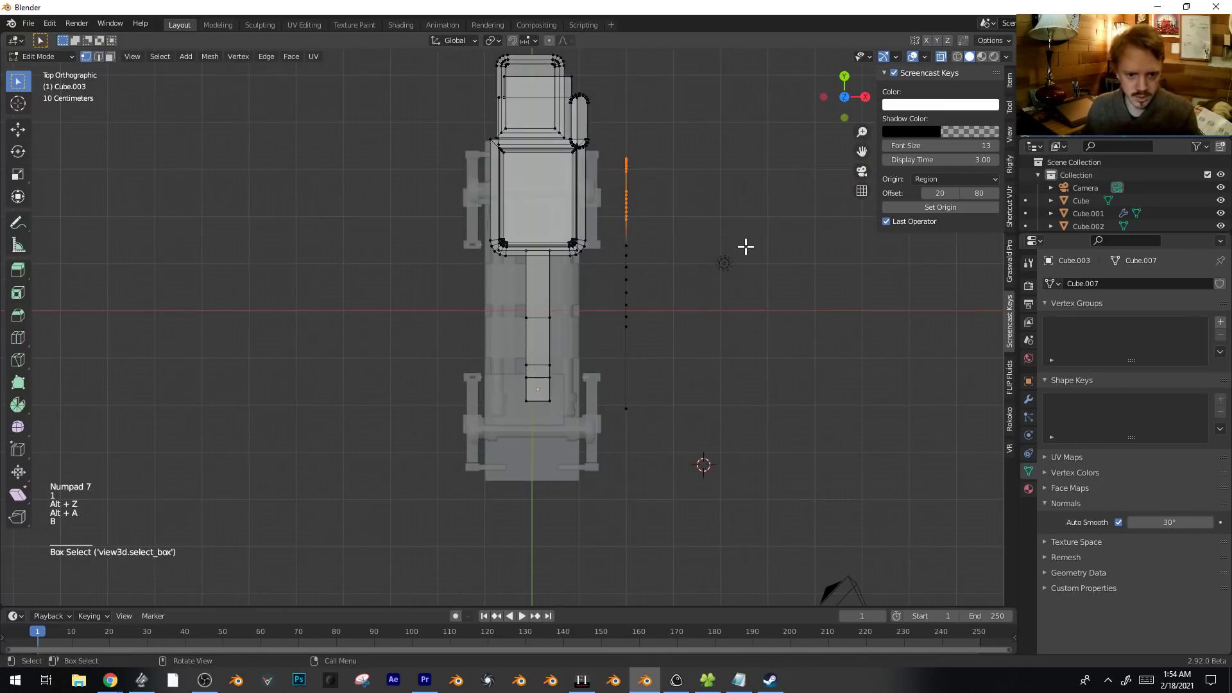
{"action": "key", "text": "g"}
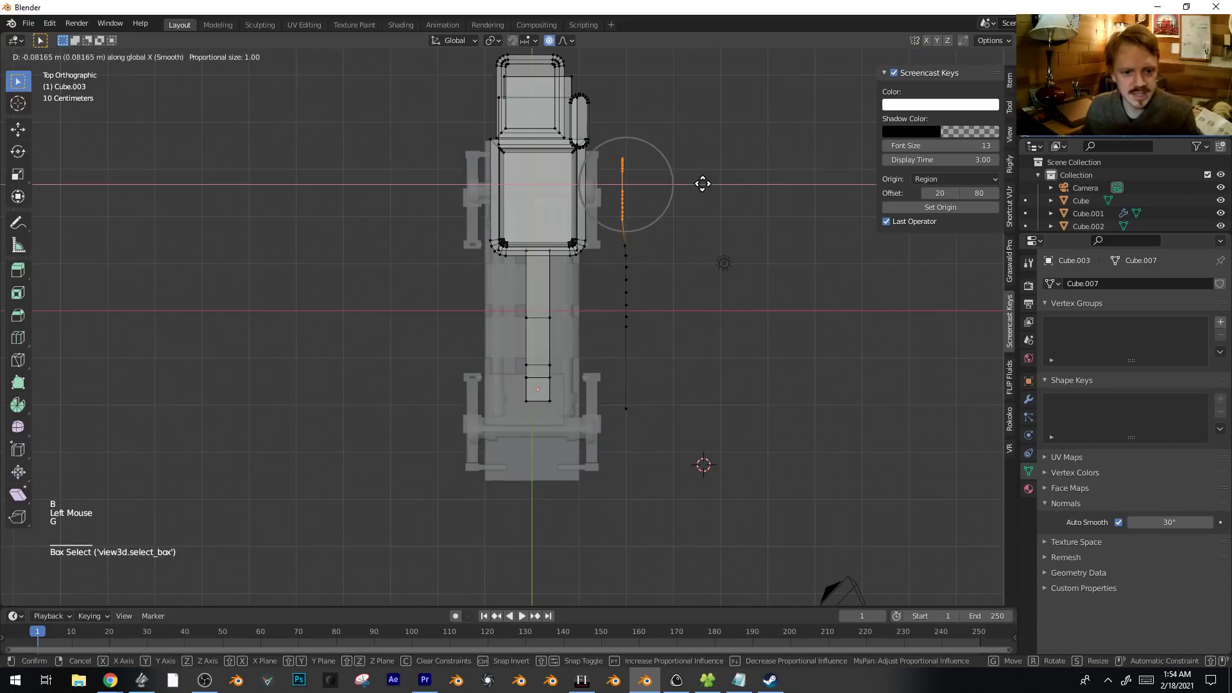
{"action": "right_click", "coordinate": [686, 185]}
Pull the selected strip end about 0.83 m inward along X with smooth proportional falloff.
{"action": "left_click", "coordinate": [567, 41]}
{"action": "left_click", "coordinate": [544, 63]}
{"action": "key", "text": "g"}
{"action": "key", "text": "x"}
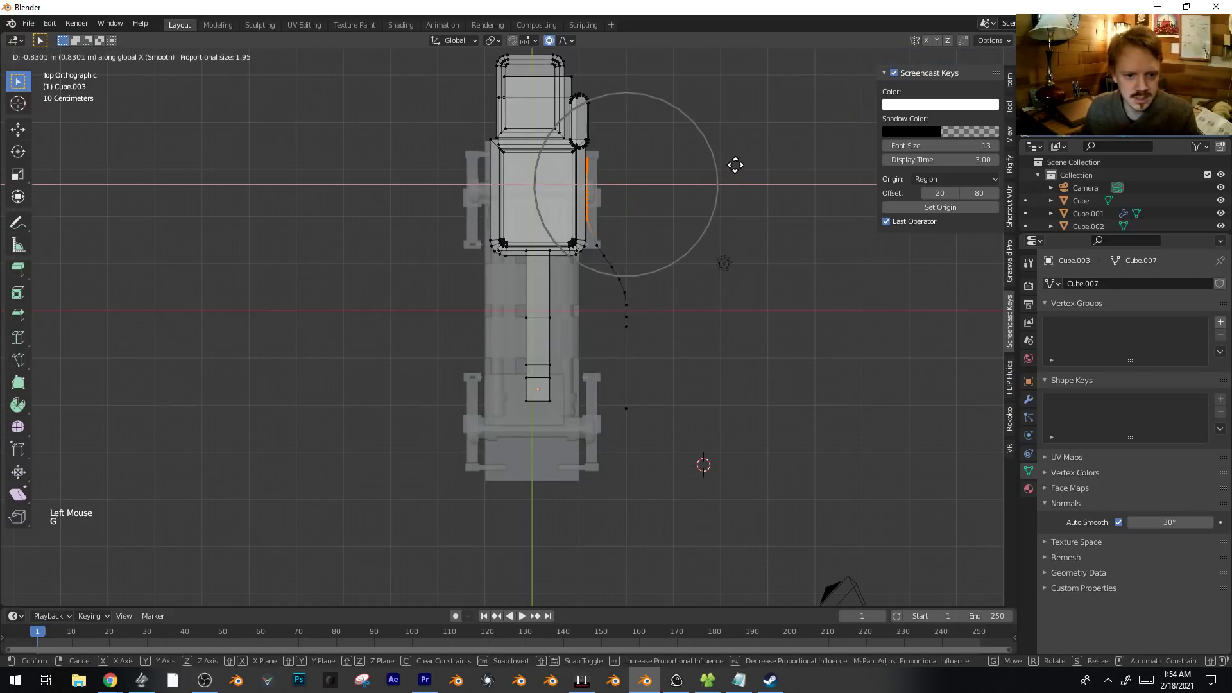
{"action": "left_click", "coordinate": [740, 169]}
{"action": "middle_click_drag", "start_coordinate": [738, 170], "coordinate": [696, 132]}
{"action": "key", "text": "alt+z"}
Select the whole linked strip and move it closer to the base assembly.
{"action": "middle_click_drag", "start_coordinate": [729, 247], "coordinate": [720, 213]}
{"action": "key", "text": "ctrl+l"}
{"action": "key", "text": "g"}
{"action": "left_click", "coordinate": [684, 187]}
Edit the pipe and bracket object, select one of its linked parts and move it along X.
{"action": "key", "text": "Tab"}
{"action": "left_click", "coordinate": [539, 249]}
{"action": "key", "text": "Tab"}
{"action": "middle_click_drag", "start_coordinate": [539, 249], "coordinate": [562, 260]}
{"action": "left_click", "coordinate": [553, 278]}
{"action": "key", "text": "ctrl+l"}
{"action": "scroll", "coordinate": [710, 302], "scroll_direction": "up", "scroll_amount": 2}
{"action": "middle_click_drag", "start_coordinate": [710, 301], "coordinate": [635, 276]}
{"action": "key", "text": "g"}
{"action": "key", "text": "x"}
{"action": "left_click", "coordinate": [702, 308]}
{"action": "left_click", "coordinate": [712, 155]}
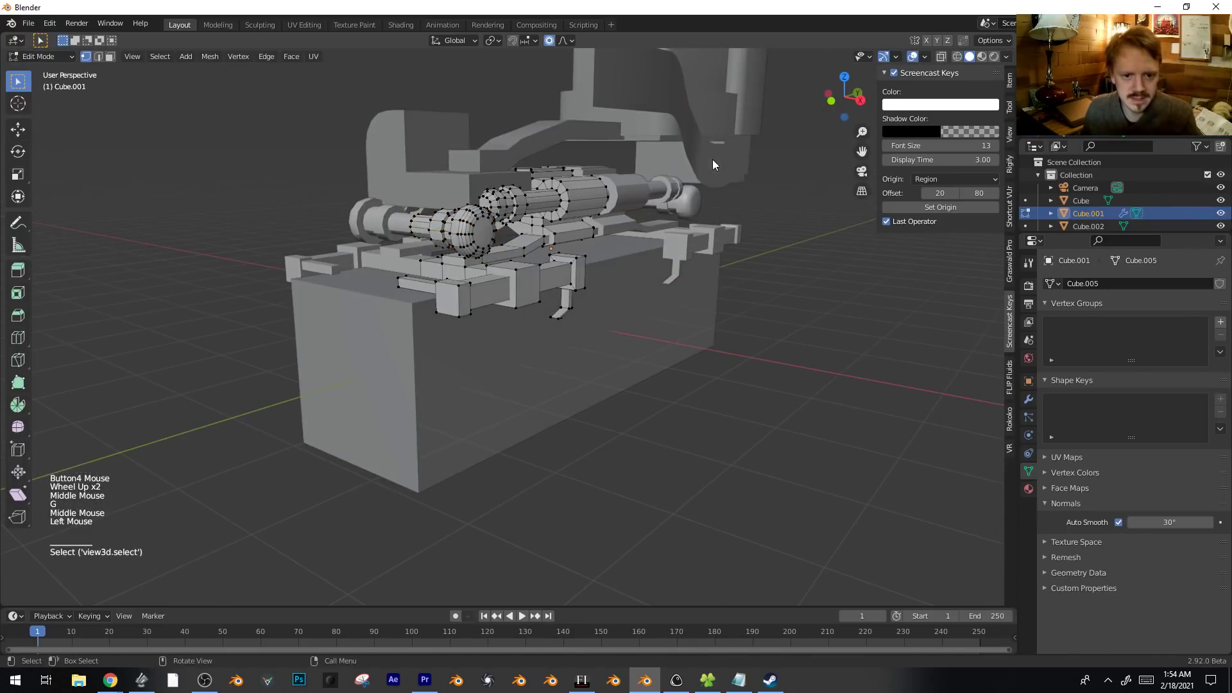
Return to editing the curved strip and round its square end by vertex-bevelling the two corners.
{"action": "key", "text": "Tab"}
{"action": "left_click", "coordinate": [710, 159]}
{"action": "key", "text": "Tab"}
{"action": "middle_click_drag", "start_coordinate": [710, 159], "coordinate": [635, 243]}
{"action": "scroll", "coordinate": [582, 248], "scroll_direction": "down", "scroll_amount": 2}
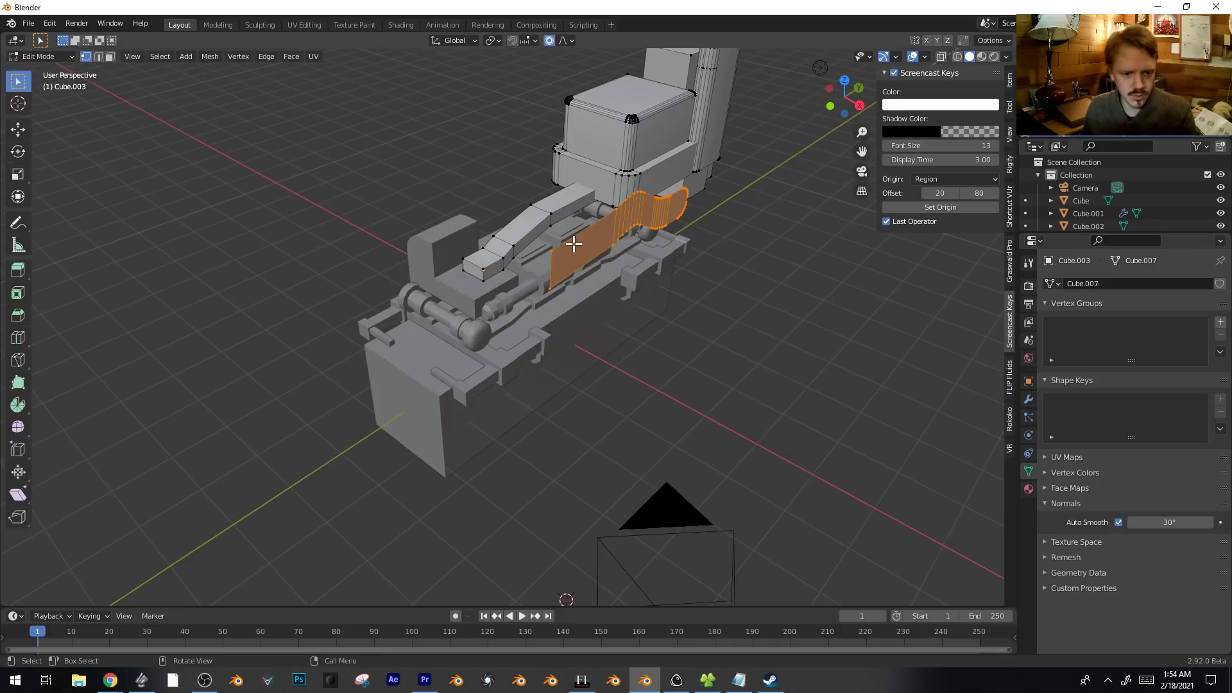
{"action": "left_click", "coordinate": [611, 260]}
{"action": "key", "text": "3"}
{"action": "middle_click_drag", "start_coordinate": [640, 242], "coordinate": [509, 275]}
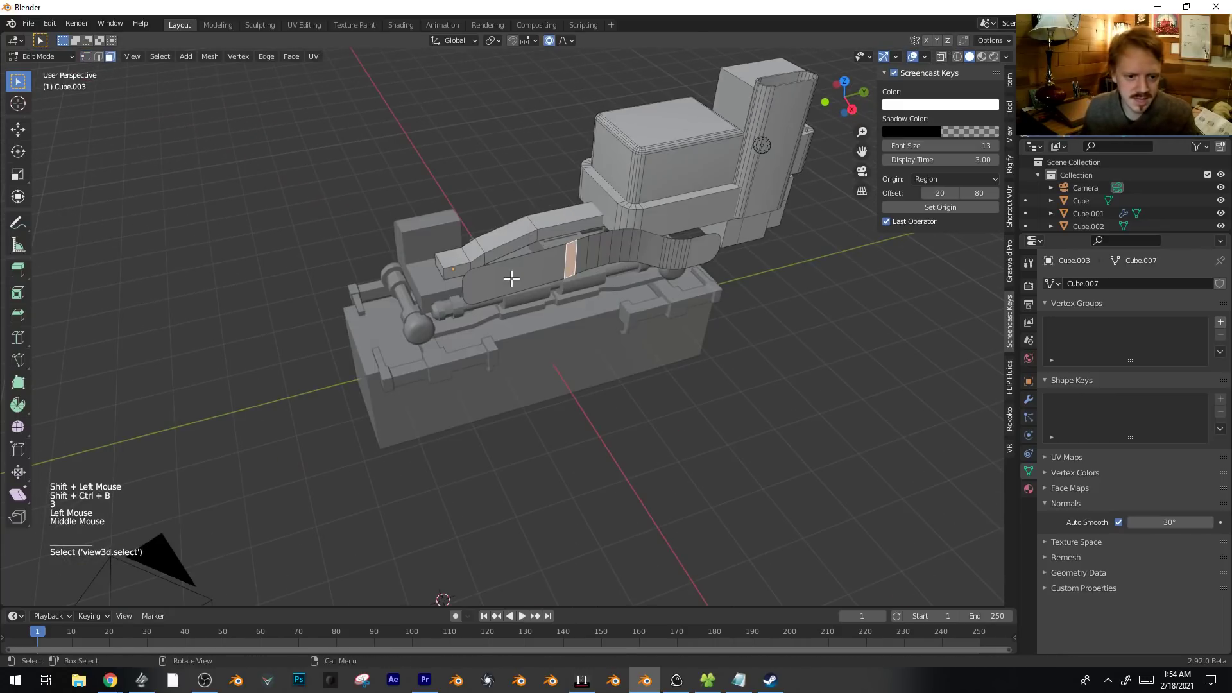
Add a cube at the 3D cursor placed on the strip, scale it to 0.34 and shift it along X beside the strip.
{"action": "right_click", "coordinate": [507, 278], "text": "shift"}
{"action": "key", "text": "shift+a"}
{"action": "left_click", "coordinate": [507, 221]}
{"action": "key", "text": "g"}
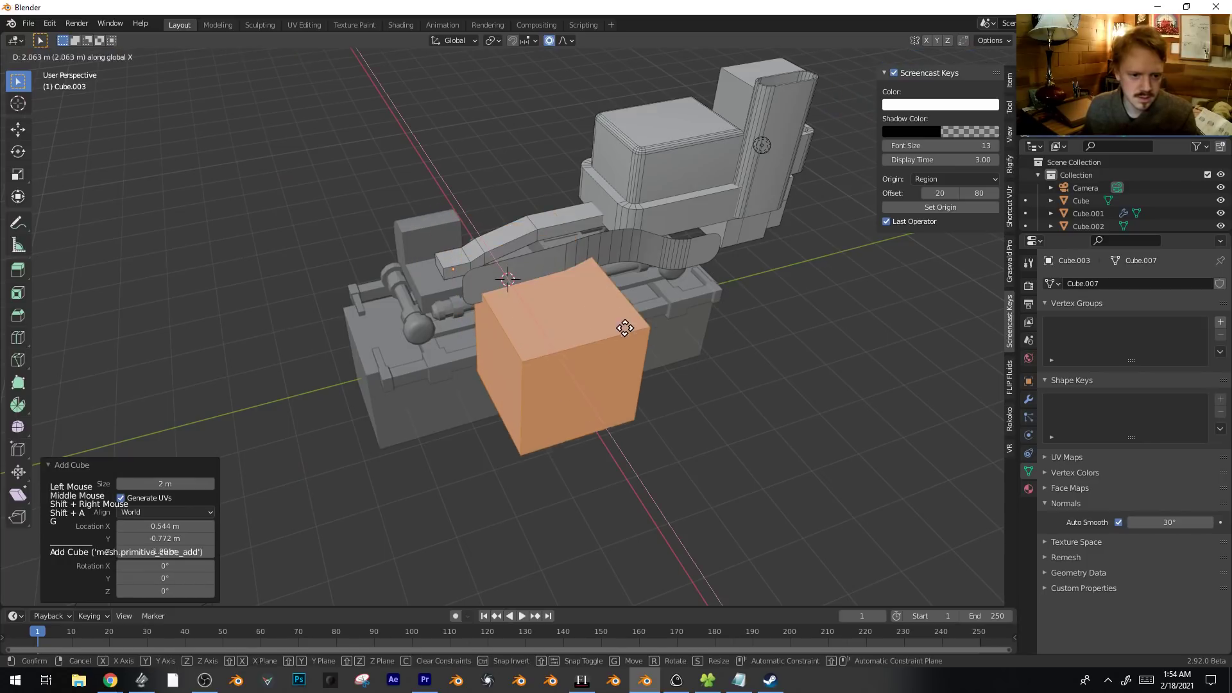
{"action": "left_click", "coordinate": [693, 359]}
{"action": "key", "text": "g"}
{"action": "key", "text": "s"}
{"action": "left_click", "coordinate": [607, 293]}
{"action": "key", "text": "g"}
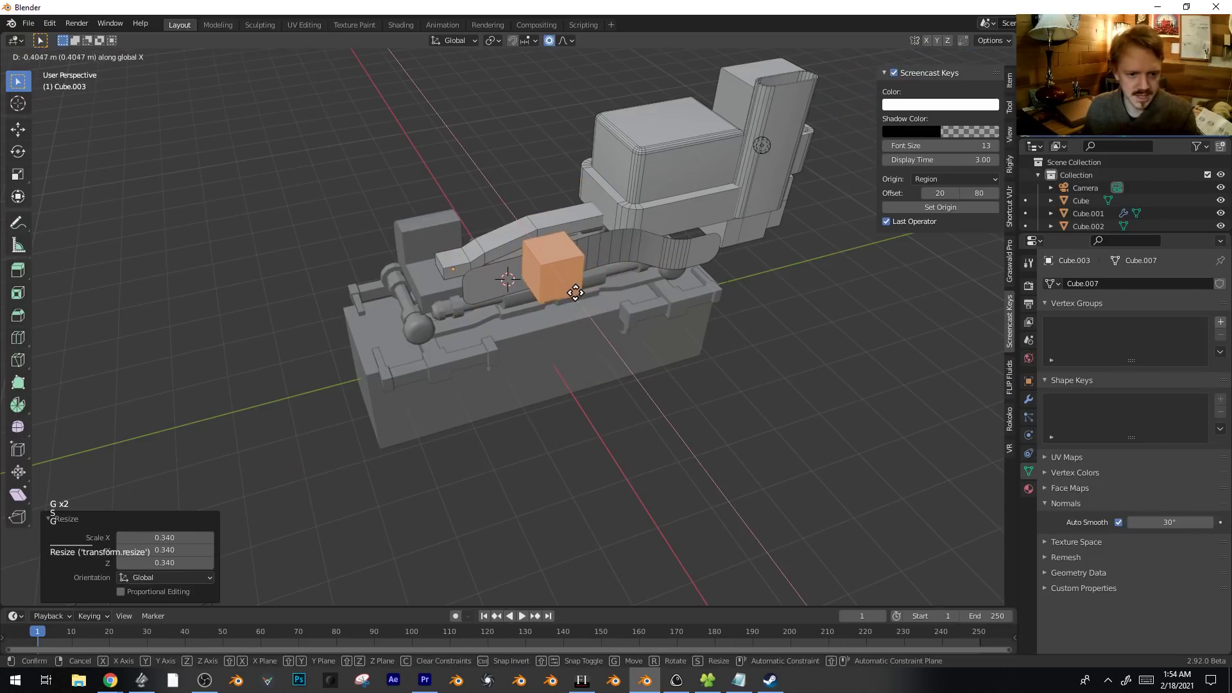
{"action": "left_click", "coordinate": [564, 290]}
Flatten the small cube in height and reposition it near the strip's upper end.
{"action": "key", "text": "s"}
{"action": "left_click", "coordinate": [577, 297]}
{"action": "key", "text": "g"}
{"action": "left_click", "coordinate": [591, 305]}
{"action": "middle_click_drag", "start_coordinate": [591, 305], "coordinate": [662, 278]}
Resize the small block along X and move it about 0.51 m back along X onto the strip.
{"action": "key", "text": "s"}
{"action": "key", "text": "x"}
{"action": "left_click", "coordinate": [729, 349]}
{"action": "key", "text": "g"}
{"action": "key", "text": "x"}
{"action": "left_click", "coordinate": [701, 342]}
Add a 12-vertex cylinder at the 3D cursor placed on the block in side view and rotate it 90° about Y.
{"action": "key", "text": "KP_1"}
{"action": "key", "text": "KP_3"}
{"action": "middle_click_drag", "start_coordinate": [517, 205], "coordinate": [563, 299], "text": "shift"}
{"action": "scroll", "coordinate": [562, 299], "scroll_direction": "up", "scroll_amount": 2}
{"action": "scroll", "coordinate": [562, 299], "scroll_direction": "up", "scroll_amount": 1}
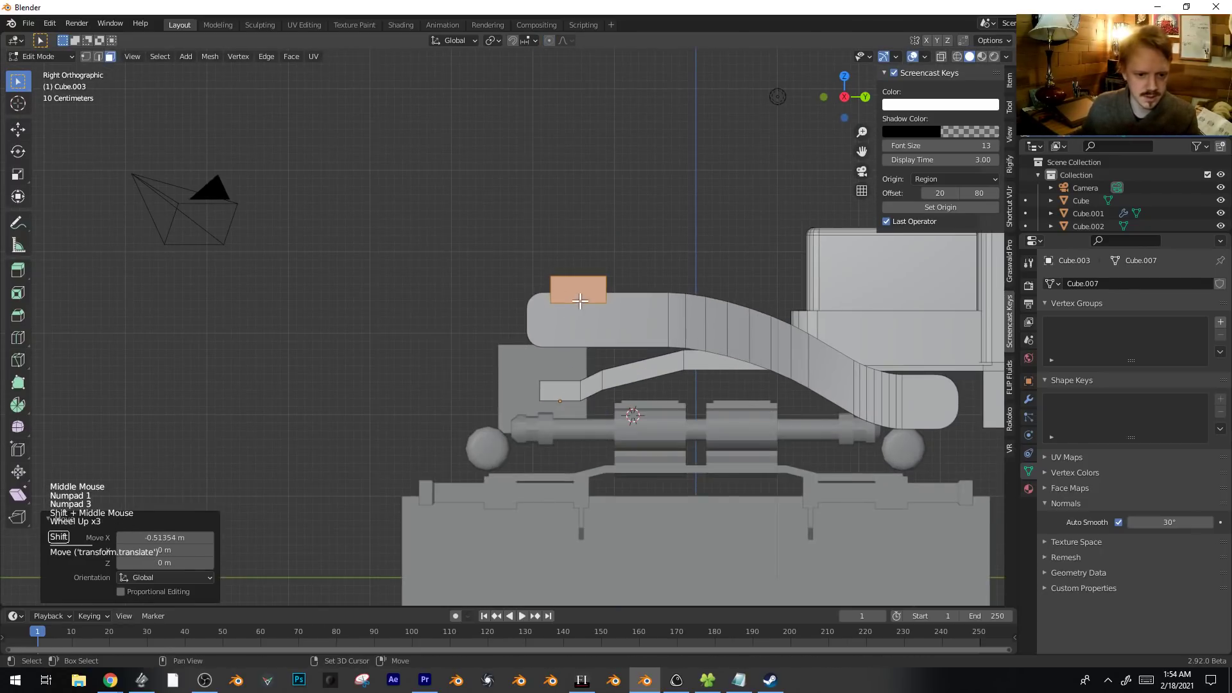
{"action": "right_click", "coordinate": [579, 286], "text": "shift"}
{"action": "key", "text": "shift+a"}
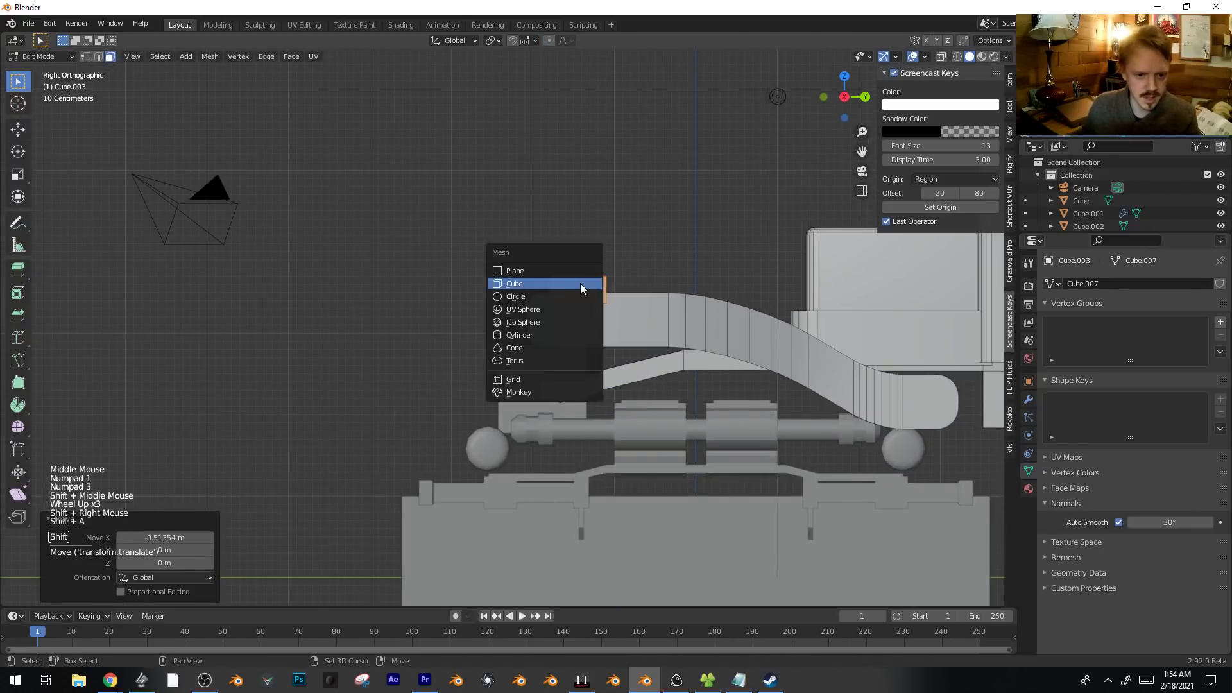
{"action": "left_click", "coordinate": [552, 332]}
{"action": "key", "text": "r"}
{"action": "right_click", "coordinate": [762, 241]}
{"action": "type", "text": "ry90"}
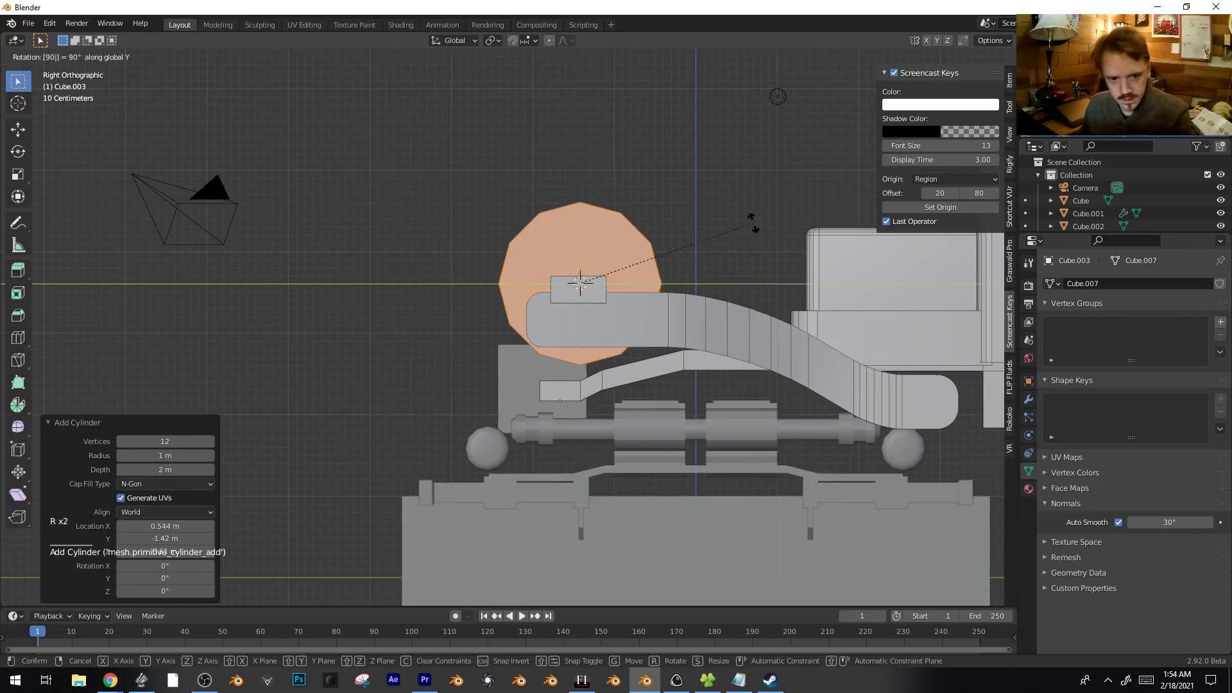
{"action": "left_click", "coordinate": [752, 221]}
Scale the cylinder down and lower it along Z beneath the small block.
{"action": "key", "text": "s"}
{"action": "left_click", "coordinate": [627, 283]}
{"action": "key", "text": "g"}
{"action": "key", "text": "z"}
{"action": "left_click", "coordinate": [628, 308]}
{"action": "middle_click_drag", "start_coordinate": [628, 307], "coordinate": [810, 326]}
Resize the cylinder along X and shift it sideways to sit against the strip under the block.
{"action": "key", "text": "g"}
{"action": "left_click", "coordinate": [878, 370]}
{"action": "key", "text": "s"}
{"action": "key", "text": "x"}
{"action": "left_click", "coordinate": [852, 366]}
{"action": "key", "text": "g"}
{"action": "key", "text": "x"}
{"action": "left_click", "coordinate": [843, 366]}
{"action": "middle_click_drag", "start_coordinate": [844, 366], "coordinate": [866, 432]}
{"action": "scroll", "coordinate": [760, 379], "scroll_direction": "down", "scroll_amount": 4}
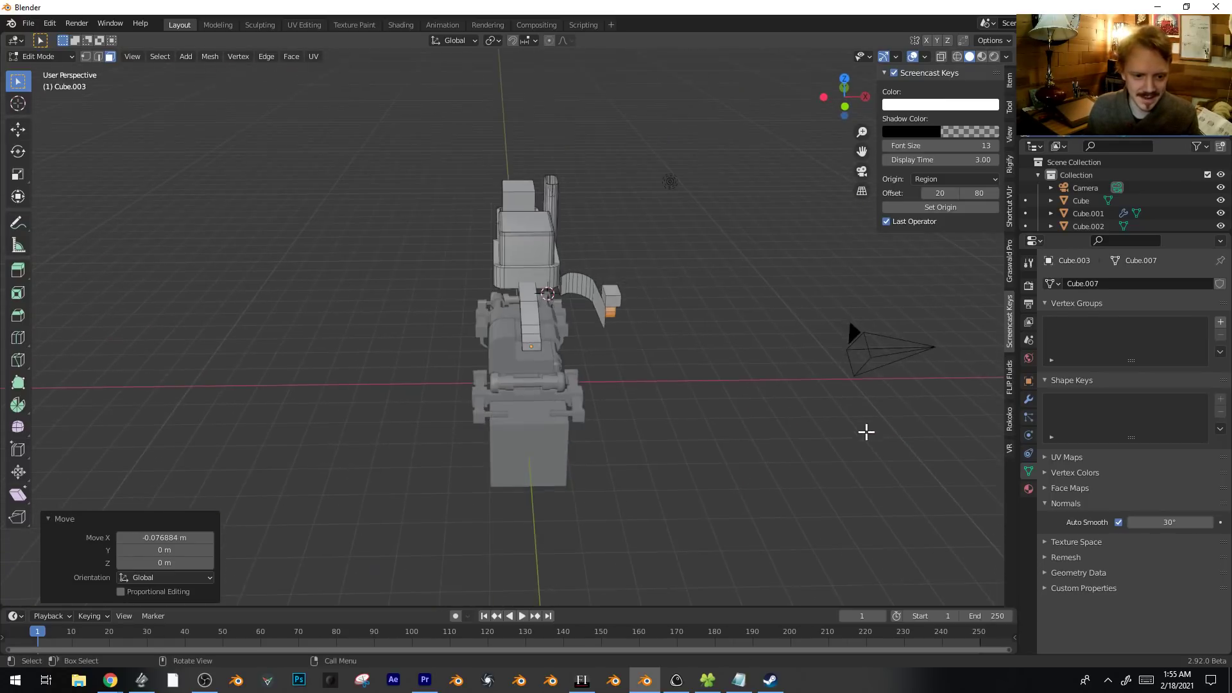
Select all linked faces of the curved strip and extrude them about 0.11 m along X for thickness.
{"action": "scroll", "coordinate": [624, 271], "scroll_direction": "up", "scroll_amount": 4}
{"action": "left_click", "coordinate": [624, 271]}
{"action": "middle_click_drag", "start_coordinate": [624, 270], "coordinate": [550, 294]}
{"action": "key", "text": "e"}
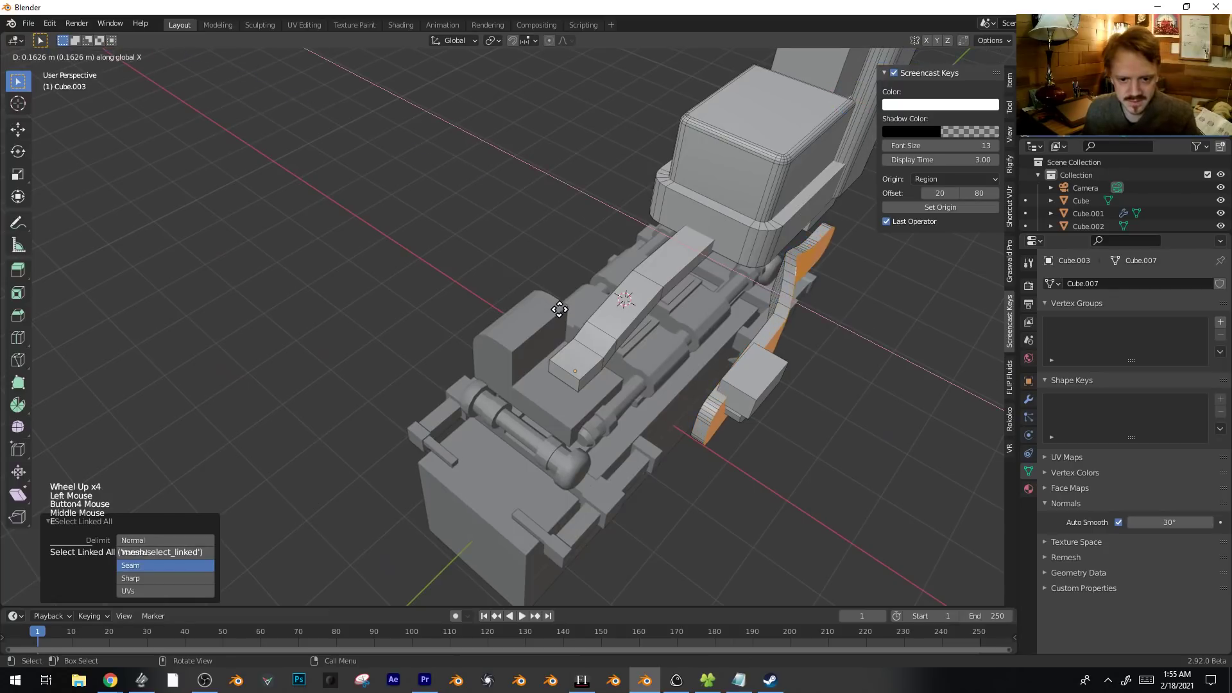
{"action": "middle_click_drag", "start_coordinate": [834, 320], "coordinate": [744, 328], "text": "shift"}
{"action": "scroll", "coordinate": [744, 329], "scroll_direction": "up", "scroll_amount": 1}
{"action": "middle_click_drag", "start_coordinate": [744, 329], "coordinate": [696, 296]}
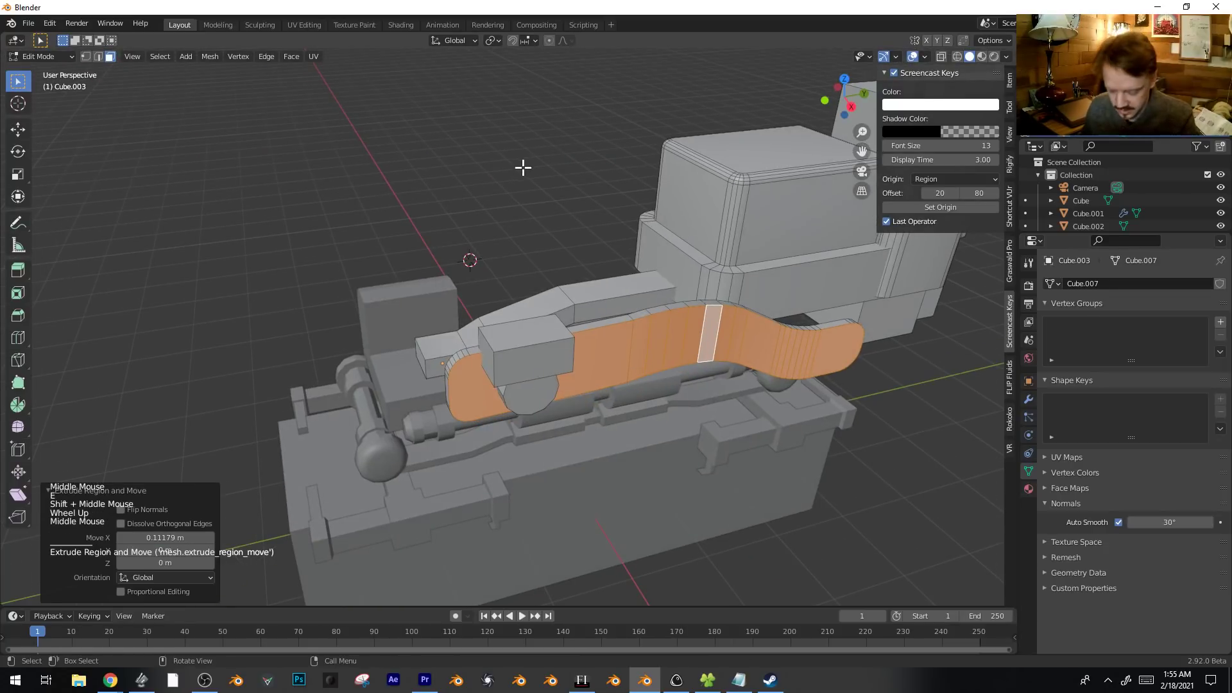
Inset the strip's outer faces to leave a border and extrude the inner area.
{"action": "key", "text": "i"}
{"action": "left_click", "coordinate": [542, 242]}
{"action": "key", "text": "e"}
{"action": "middle_click_drag", "start_coordinate": [541, 242], "coordinate": [738, 359]}
{"action": "left_click", "coordinate": [557, 244]}
Extrude three cross faces inside the curved strip's recess about 0.12 m along X to form ribs.
{"action": "left_click", "coordinate": [851, 419]}
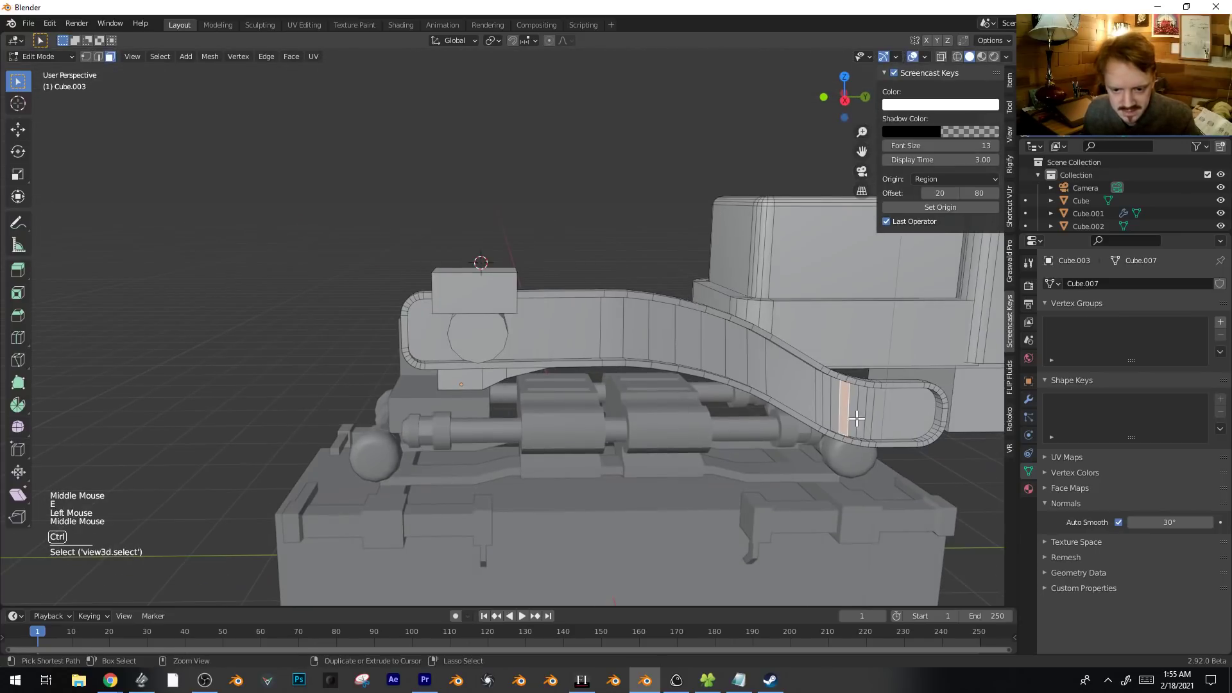
{"action": "left_click", "coordinate": [871, 414], "text": "ctrl"}
{"action": "left_click", "coordinate": [614, 341], "text": "ctrl"}
{"action": "middle_click_drag", "start_coordinate": [598, 354], "coordinate": [615, 374]}
{"action": "left_click", "coordinate": [628, 354]}
{"action": "mouse_move", "coordinate": [696, 377]}
{"action": "middle_mouse_down", "text": "shift"}
{"action": "mouse_move", "coordinate": [627, 330]}
{"action": "mouse_move", "coordinate": [716, 364]}
{"action": "middle_mouse_up", "text": "shift"}
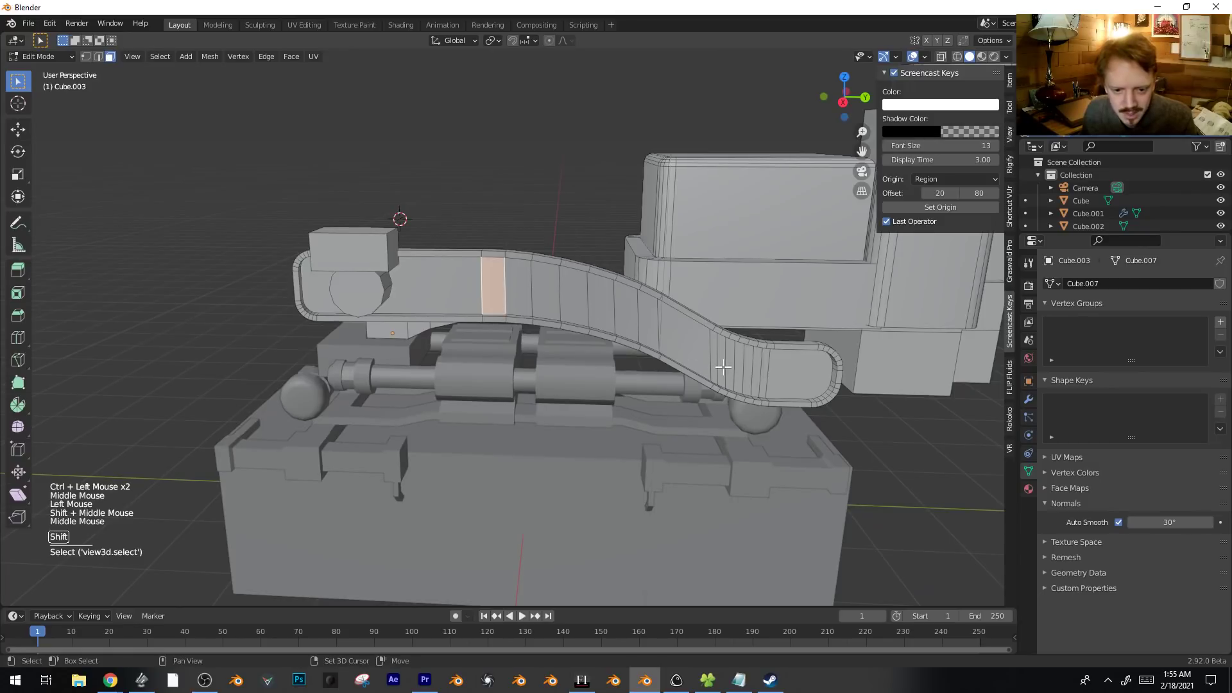
{"action": "key", "text": "x"}
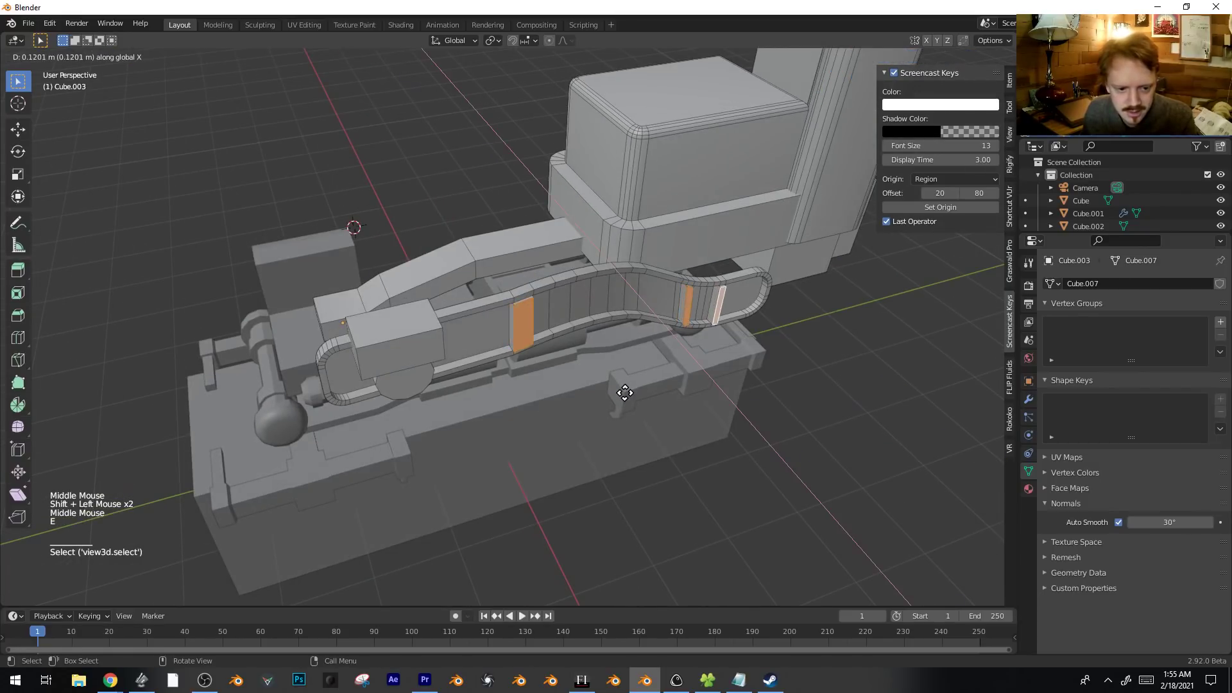
{"action": "key", "text": "Tab"}
{"action": "key", "text": "Tab"}
{"action": "key", "text": "Tab"}
Select the inner edge loops of the recess between the ribs and bevel them 0.174 m with 3 segments.
{"action": "key", "text": "2"}
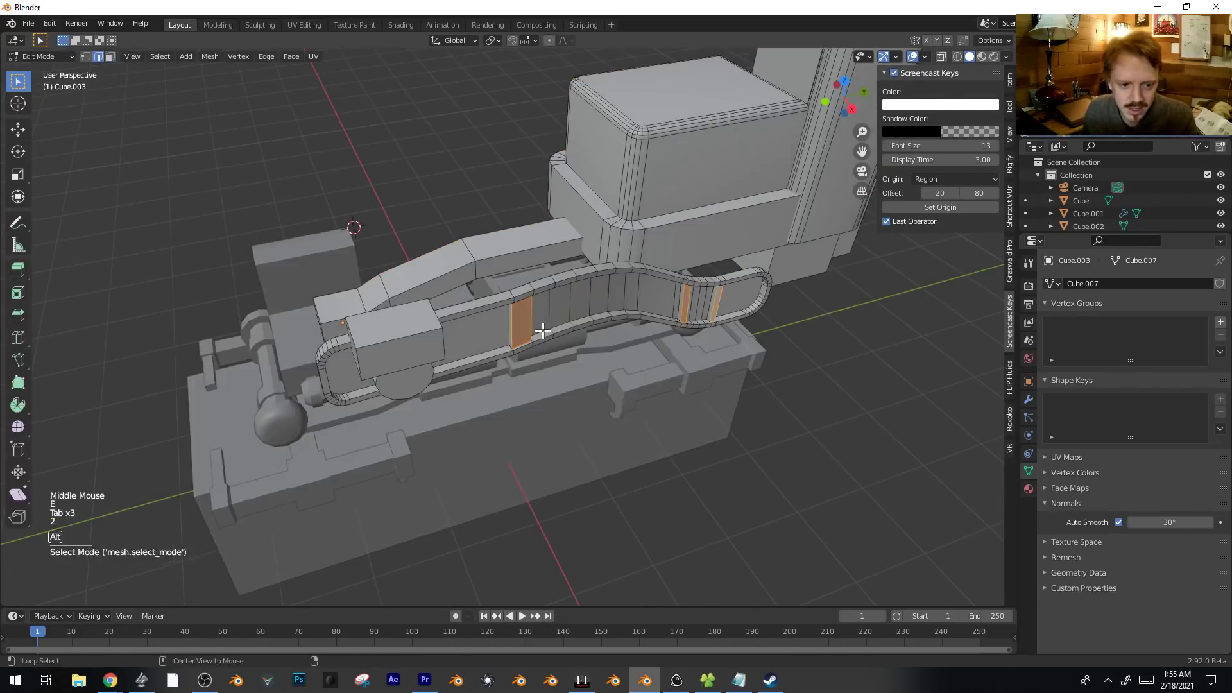
{"action": "middle_click_drag", "start_coordinate": [738, 312], "coordinate": [657, 311]}
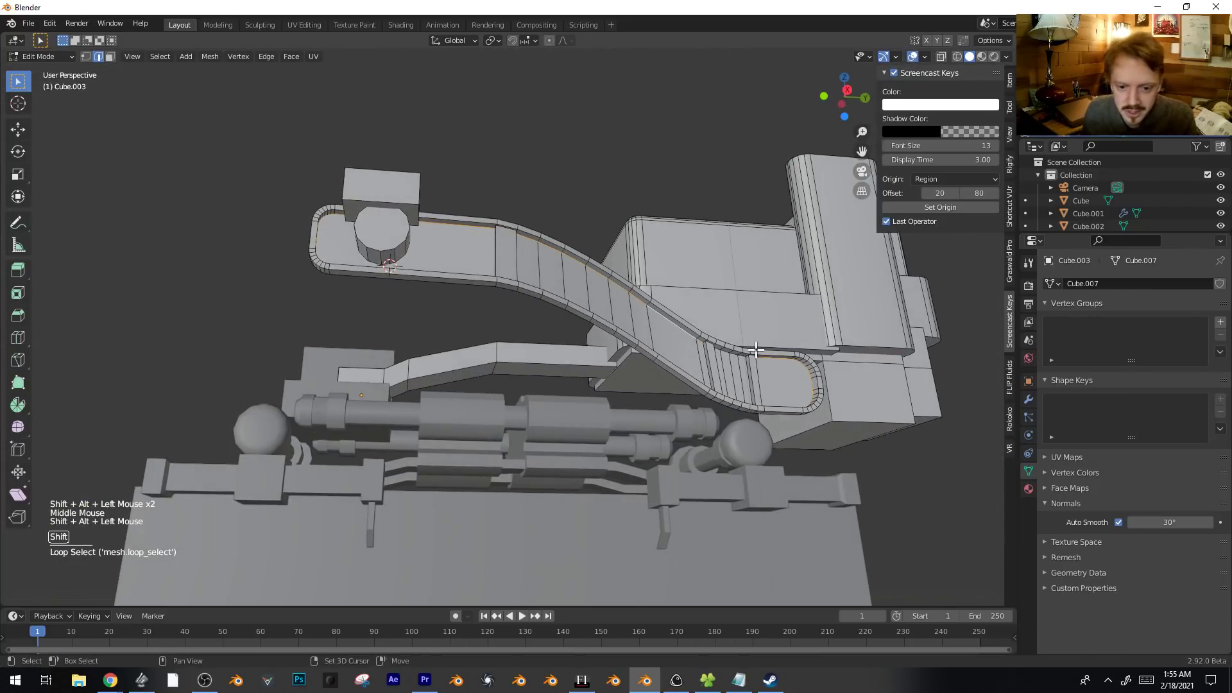
{"action": "left_click", "coordinate": [727, 349], "text": "alt+shift"}
{"action": "middle_click_drag", "start_coordinate": [727, 350], "coordinate": [872, 498]}
{"action": "scroll", "coordinate": [750, 389], "scroll_direction": "up", "scroll_amount": 2}
{"action": "key", "text": "ctrl+b"}
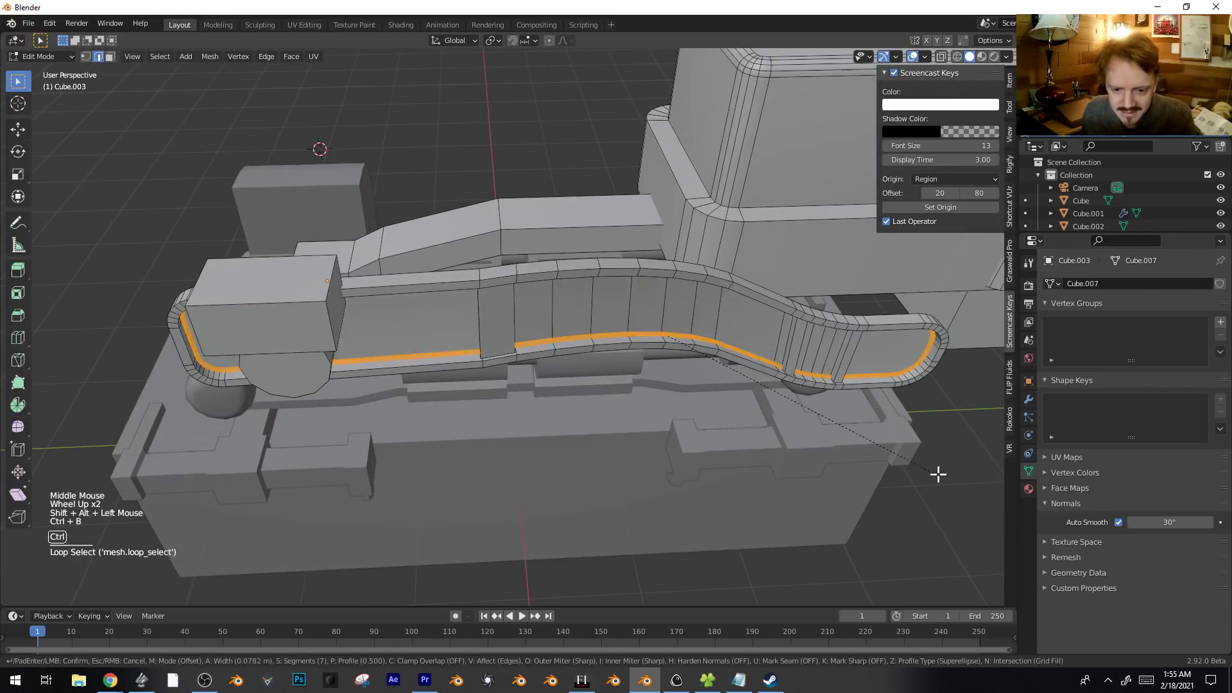
{"action": "left_click", "coordinate": [938, 474]}
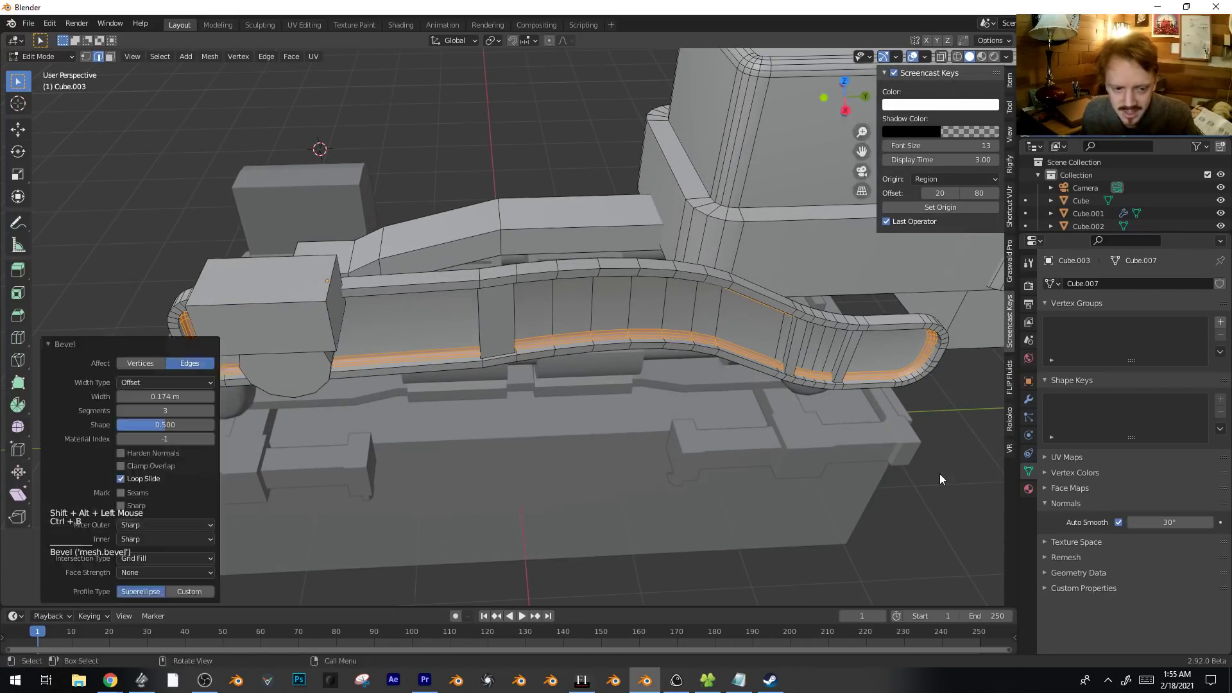
Leave mesh editing and examine the ribbed strip and the whole machine from several angles.
{"action": "key", "text": "Tab"}
{"action": "scroll", "coordinate": [637, 402], "scroll_direction": "down", "scroll_amount": 3}
{"action": "scroll", "coordinate": [637, 401], "scroll_direction": "up", "scroll_amount": 2}
{"action": "scroll", "coordinate": [638, 402], "scroll_direction": "down", "scroll_amount": 2}
{"action": "middle_click_drag", "start_coordinate": [637, 401], "coordinate": [693, 378]}
{"action": "left_click", "coordinate": [495, 318]}
{"action": "middle_click_drag", "start_coordinate": [494, 318], "coordinate": [553, 319]}
{"action": "scroll", "coordinate": [565, 342], "scroll_direction": "down", "scroll_amount": 6}
{"action": "scroll", "coordinate": [506, 350], "scroll_direction": "up", "scroll_amount": 4}
Select all linked geometry of the curved strip, block and cylinder and separate it into its own object.
{"action": "left_click", "coordinate": [529, 324]}
{"action": "key", "text": "Tab"}
{"action": "left_click", "coordinate": [529, 323]}
{"action": "key", "text": "ctrl+l"}
{"action": "left_click", "coordinate": [527, 326], "text": "shift"}
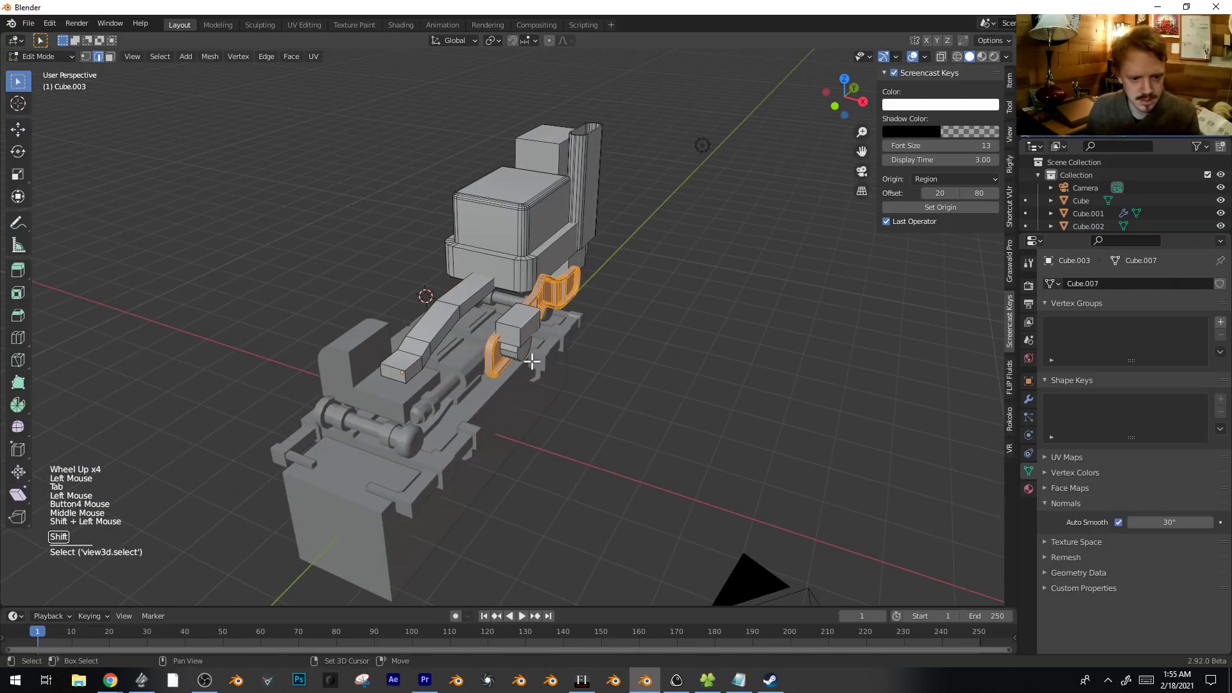
{"action": "key", "text": "ctrl+l"}
{"action": "middle_click_drag", "start_coordinate": [624, 347], "coordinate": [609, 340]}
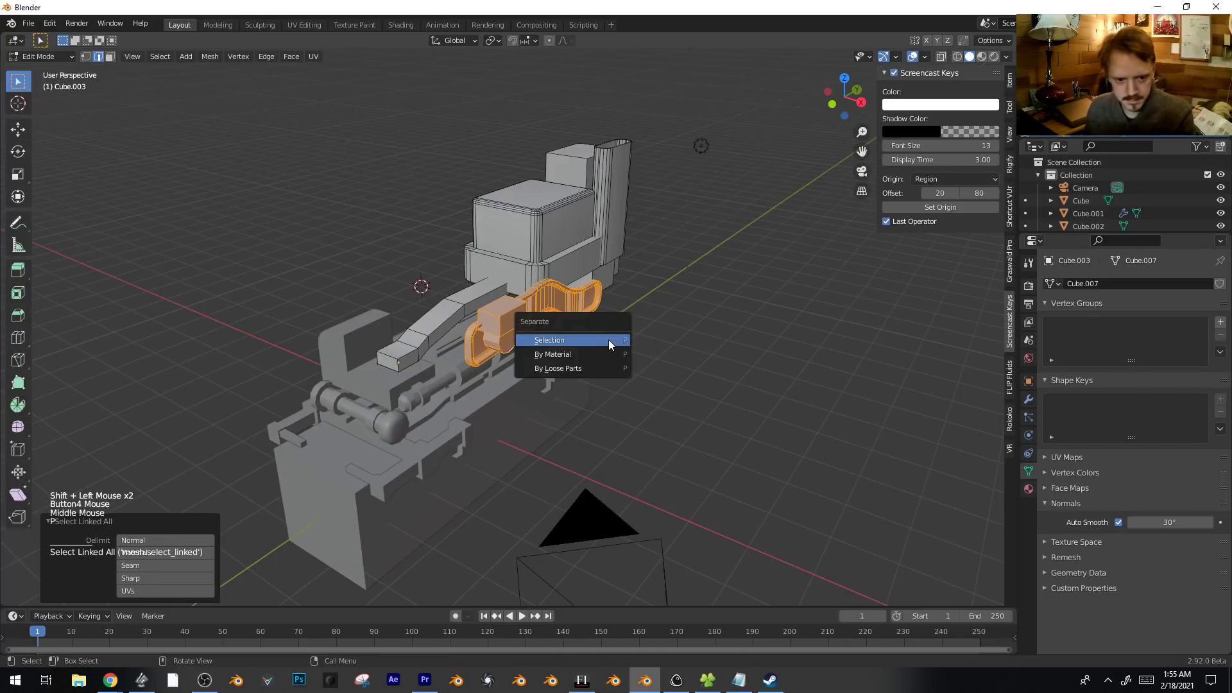
{"action": "left_click", "coordinate": [608, 341]}
{"action": "key", "text": "Tab"}
Add a Mirror modifier on the X axis to the separated side strip and check it in top view.
{"action": "left_click", "coordinate": [510, 322]}
{"action": "key", "text": "g"}
{"action": "middle_click_drag", "start_coordinate": [567, 339], "coordinate": [594, 374]}
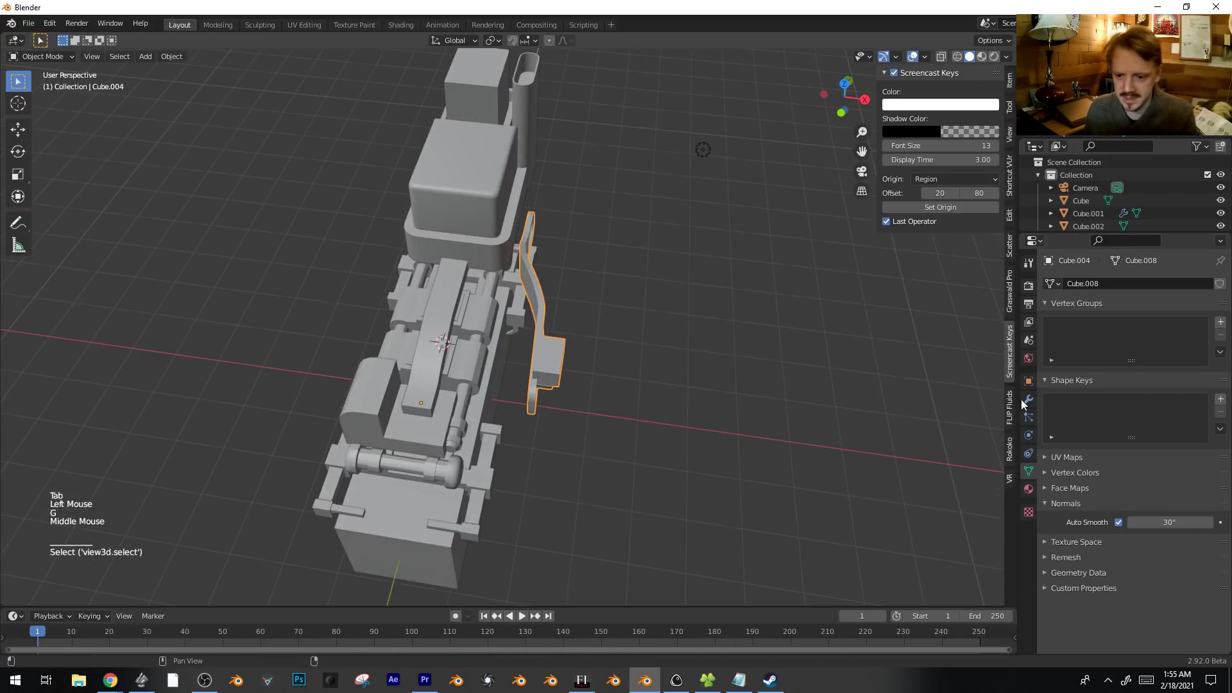
{"action": "left_click", "coordinate": [1032, 404]}
{"action": "left_click", "coordinate": [1032, 404]}
{"action": "left_click", "coordinate": [1176, 283]}
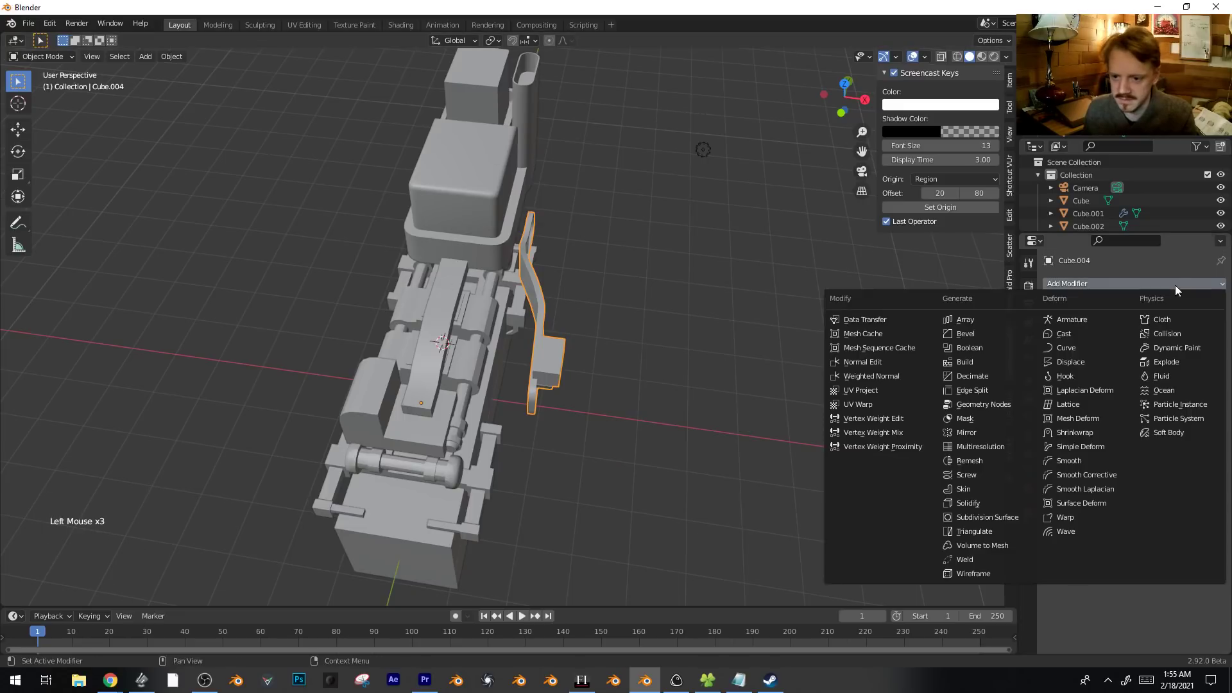
{"action": "left_click", "coordinate": [987, 433]}
{"action": "middle_click_drag", "start_coordinate": [733, 336], "coordinate": [674, 388]}
{"action": "scroll", "coordinate": [486, 281], "scroll_direction": "down", "scroll_amount": 4}
{"action": "key", "text": "KP_7"}
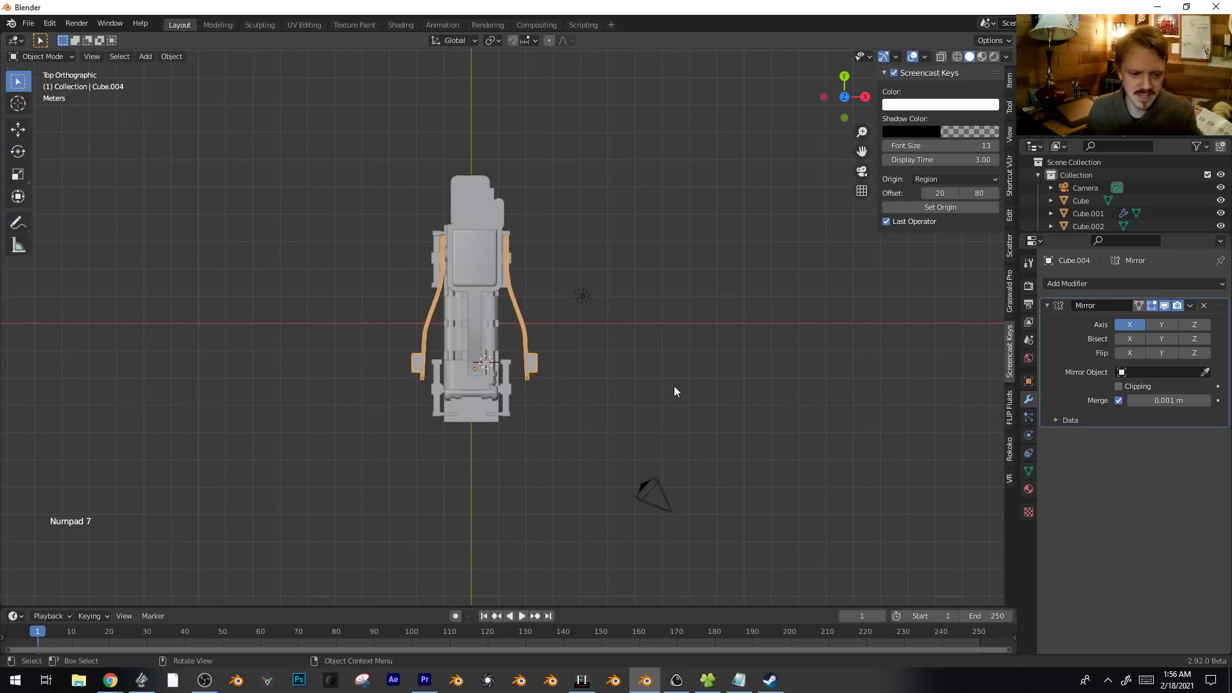
{"action": "key", "text": "Tab"}
{"action": "scroll", "coordinate": [558, 357], "scroll_direction": "up", "scroll_amount": 4}
{"action": "left_click", "coordinate": [580, 434]}
{"action": "middle_click_drag", "start_coordinate": [580, 434], "coordinate": [506, 417]}
{"action": "scroll", "coordinate": [542, 386], "scroll_direction": "down", "scroll_amount": 4}
{"action": "left_click", "coordinate": [509, 323]}
{"action": "key", "text": "KP_7"}
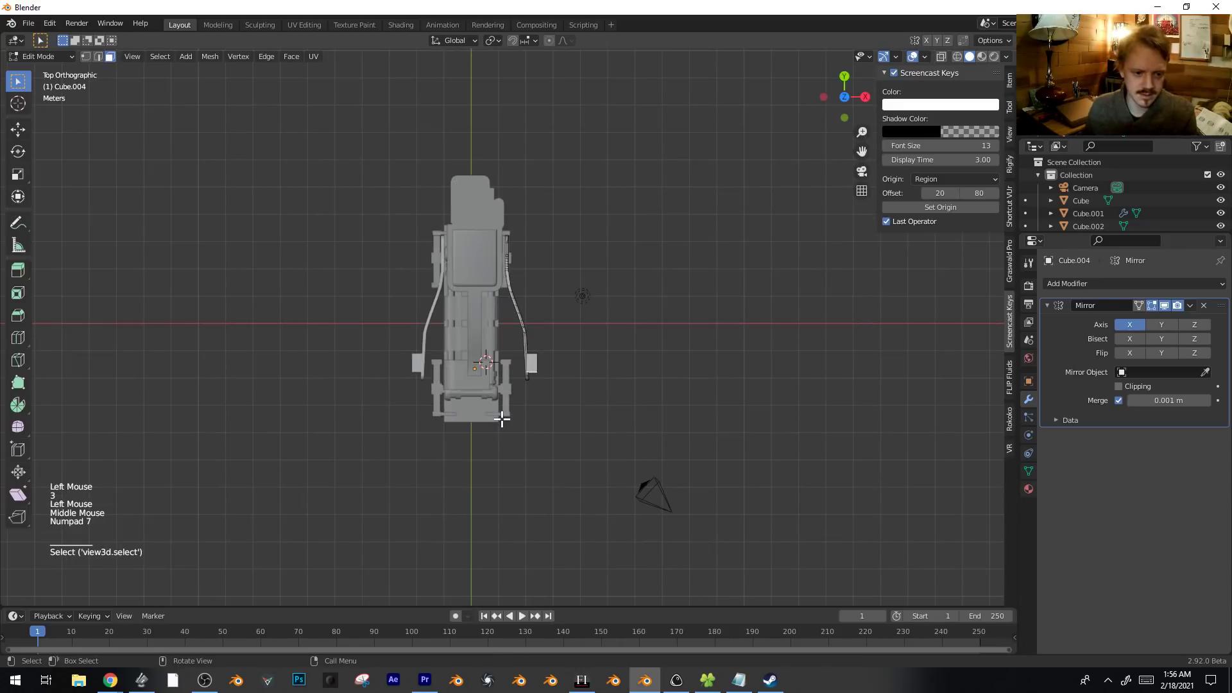
{"action": "key", "text": "Tab"}
Add a plane, scale it and place it below the front end of the machine in top view.
{"action": "key", "text": "shift+a"}
{"action": "mouse_move", "coordinate": [480, 393]}
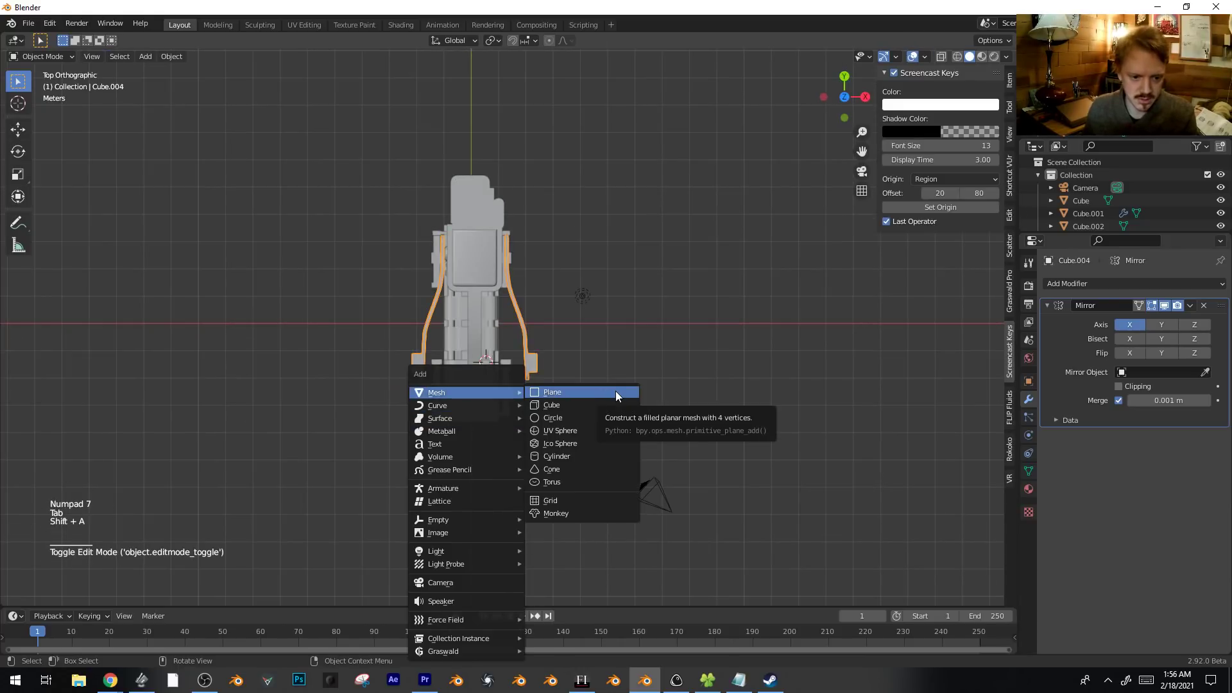
{"action": "left_click", "coordinate": [614, 393]}
{"action": "key", "text": "s"}
{"action": "left_click", "coordinate": [595, 386]}
{"action": "key", "text": "g"}
{"action": "left_click", "coordinate": [542, 484]}
{"action": "key", "text": "s"}
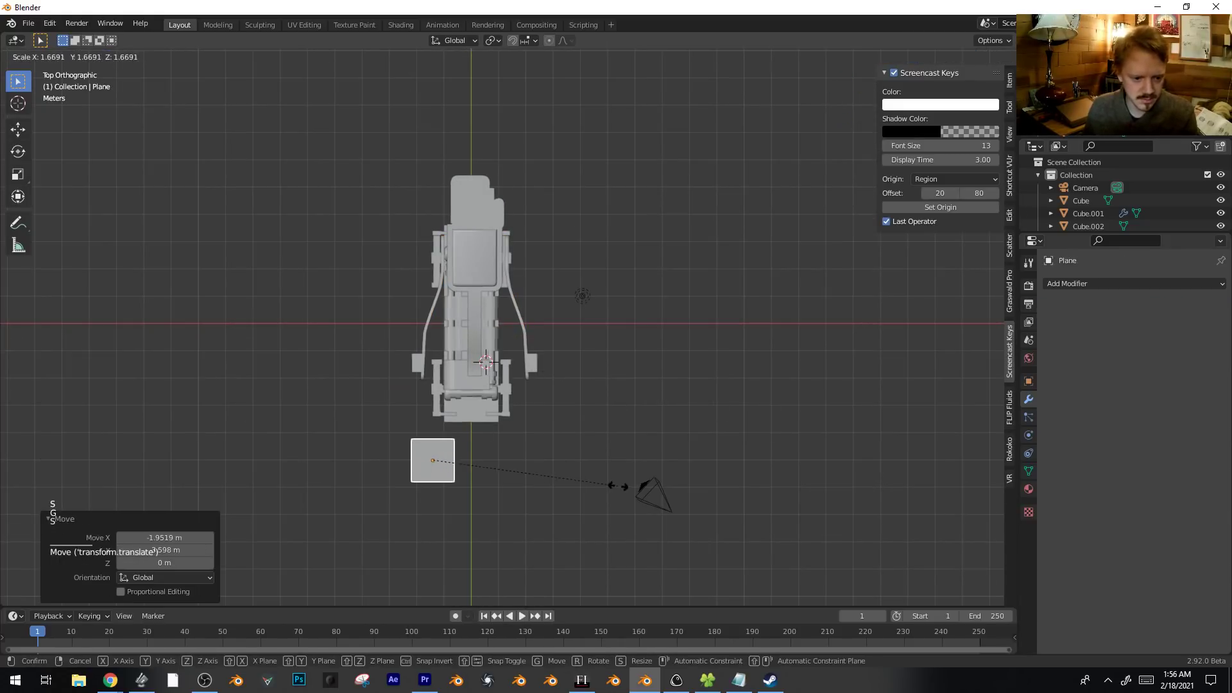
{"action": "key", "text": "g"}
Move the plane's right edge outward along X to stretch it into a long rectangle.
{"action": "key", "text": "Tab"}
{"action": "key", "text": "2"}
{"action": "left_click", "coordinate": [449, 465]}
{"action": "key", "text": "g"}
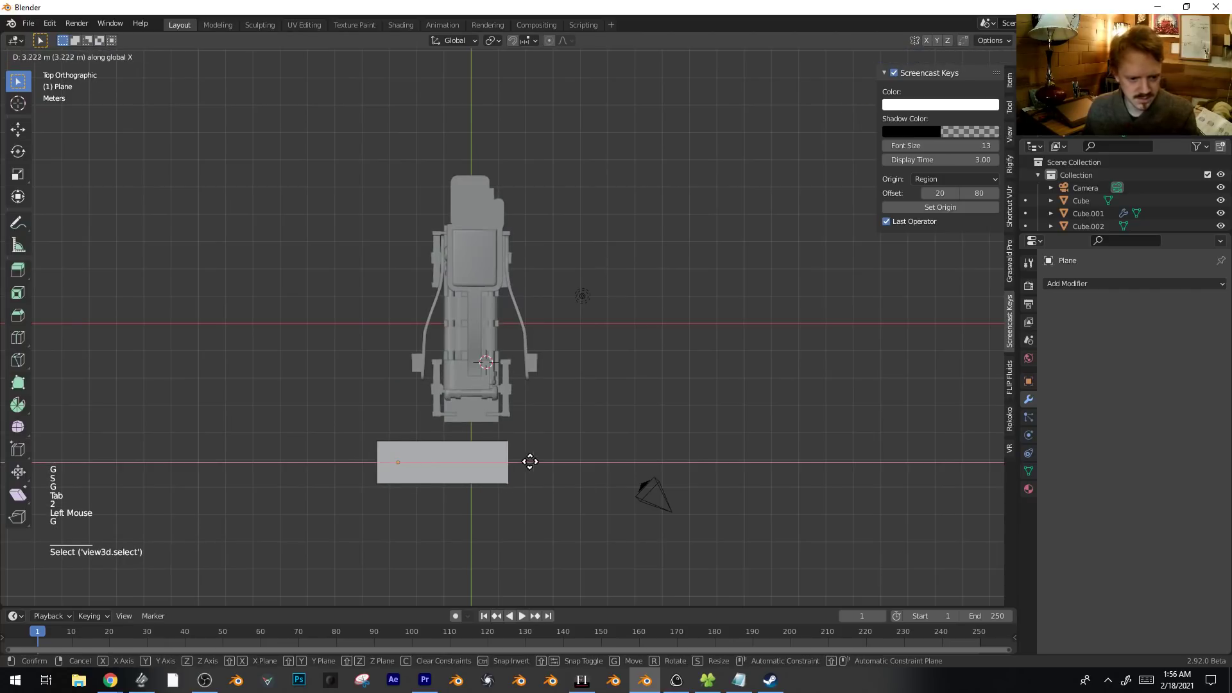
{"action": "left_click", "coordinate": [547, 460]}
Cut the rectangle crosswise and lower the bottom edge of its right section along Y to create a slanted corner.
{"action": "left_click", "coordinate": [402, 448]}
{"action": "key", "text": "2"}
{"action": "left_click", "coordinate": [462, 485]}
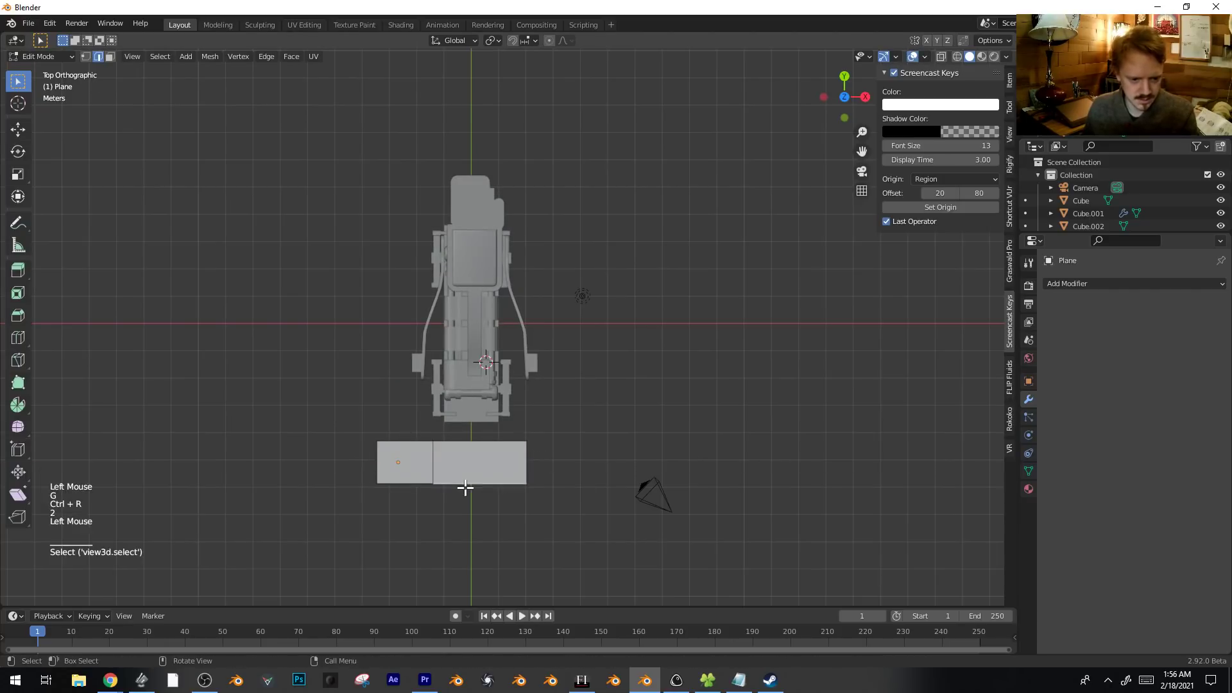
{"action": "key", "text": "g"}
{"action": "key", "text": "y"}
{"action": "left_click", "coordinate": [472, 523]}
Extrude the shape's right edge straight outward along X to add another section.
{"action": "left_click", "coordinate": [530, 476]}
{"action": "key", "text": "e"}
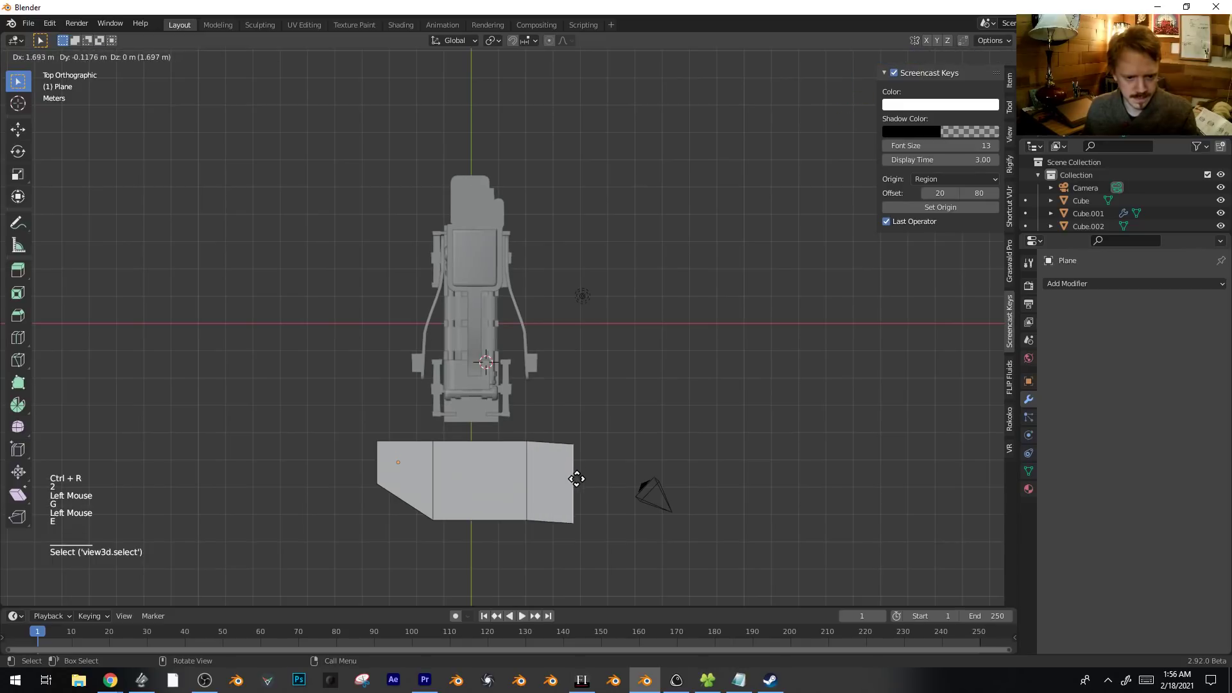
{"action": "left_click", "coordinate": [571, 471]}
Add a loop cut near the right side of the middle section and extrude the narrow top edge upward along Y.
{"action": "key", "text": "ctrl+r"}
{"action": "left_click", "coordinate": [506, 446]}
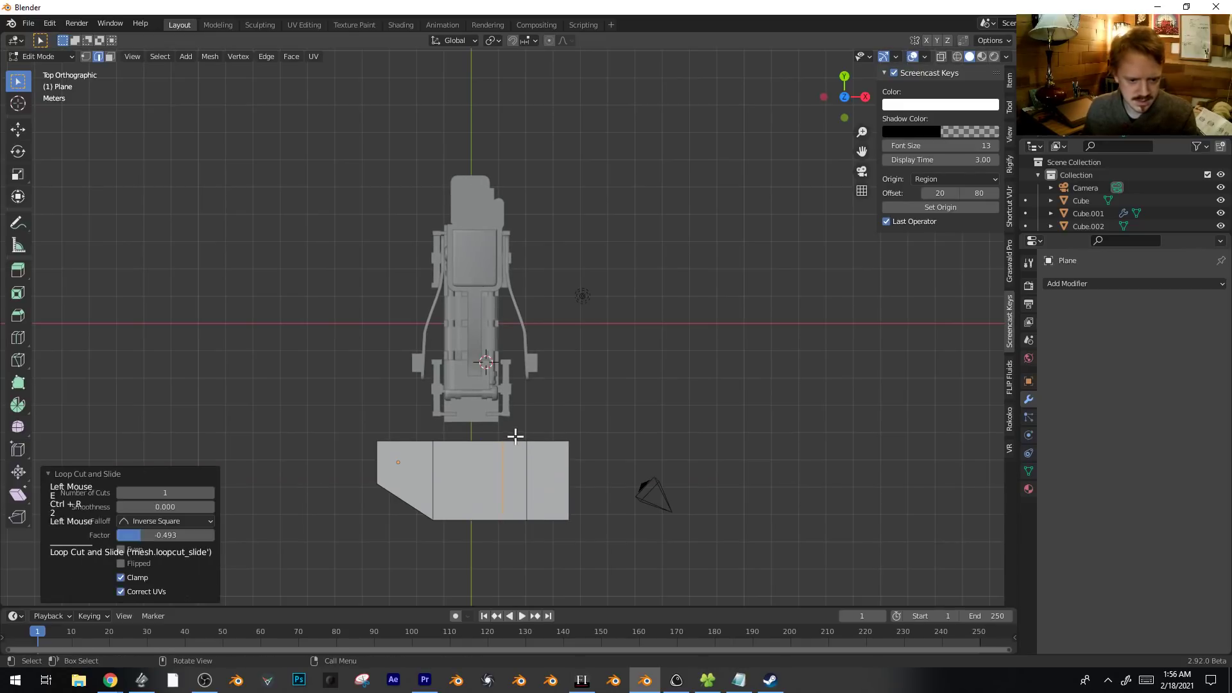
{"action": "key", "text": "2"}
{"action": "left_click", "coordinate": [515, 441]}
{"action": "key", "text": "e"}
{"action": "left_click", "coordinate": [539, 378]}
Add a loop cut in the rightmost section and extrude its outer top edge about 4.26 m along Y.
{"action": "key", "text": "ctrl+r"}
{"action": "left_click", "coordinate": [553, 438]}
{"action": "key", "text": "2"}
{"action": "left_click", "coordinate": [560, 442]}
{"action": "key", "text": "e"}
{"action": "left_click", "coordinate": [581, 359]}
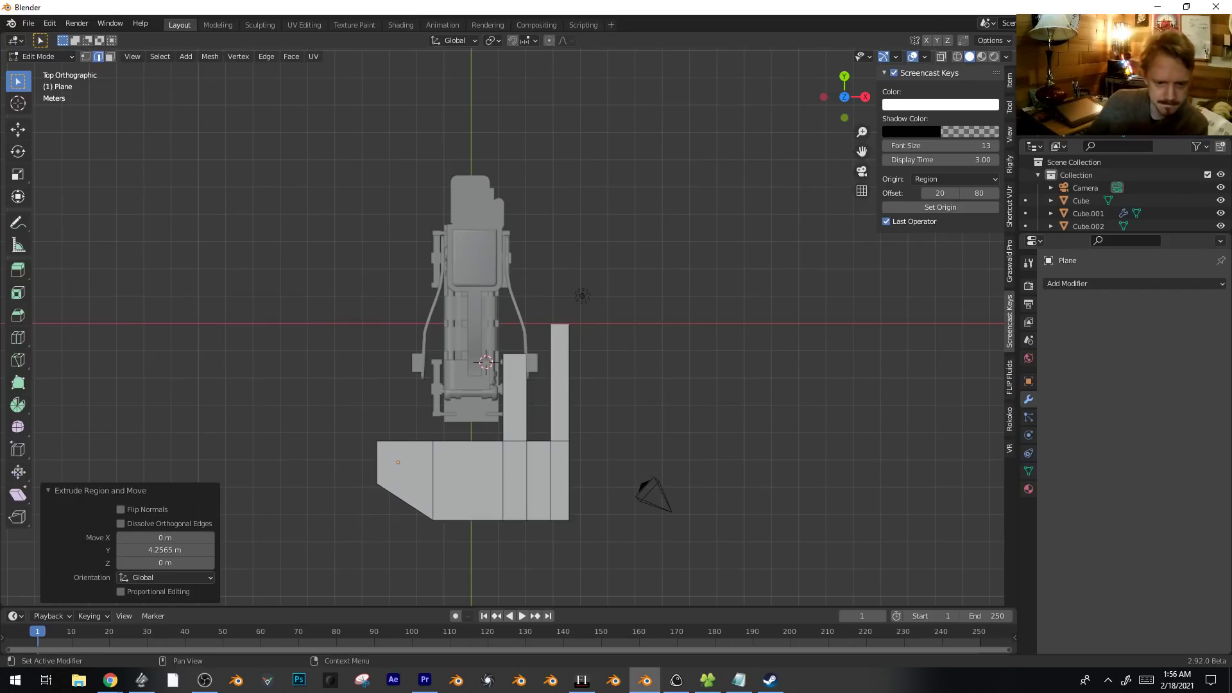
Select the whole linked shape, move it about -0.28 m along X and scale it to 0.929.
{"action": "left_click", "coordinate": [512, 467]}
{"action": "key", "text": "ctrl+l"}
{"action": "key", "text": "g"}
{"action": "key", "text": "x"}
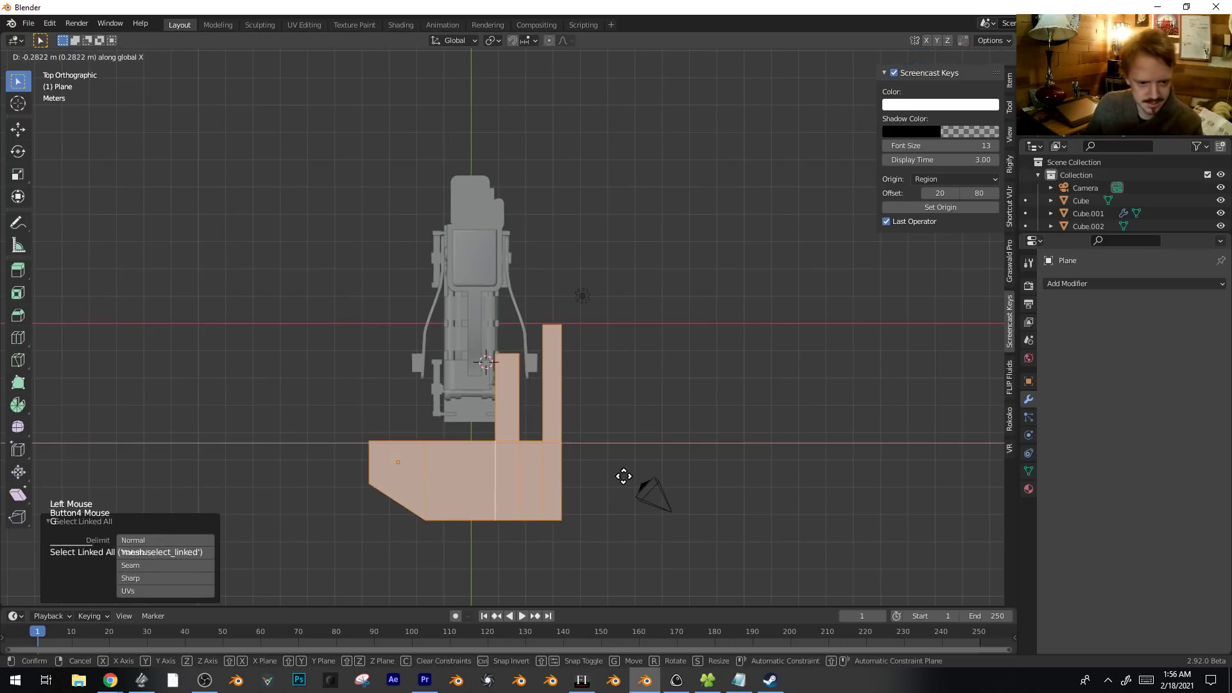
{"action": "left_click", "coordinate": [624, 475]}
{"action": "key", "text": "s"}
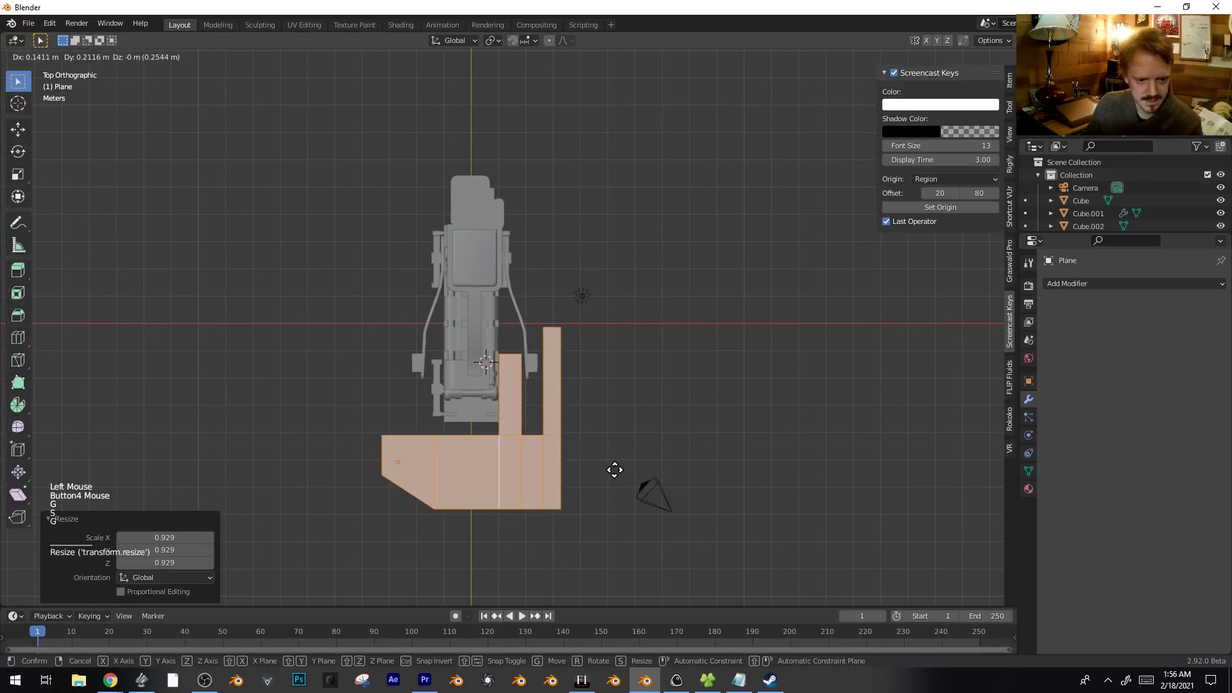
Duplicate the flat shape and rotate the copy 180 degrees.
{"action": "key", "text": "shift+d"}
{"action": "key", "text": "r"}
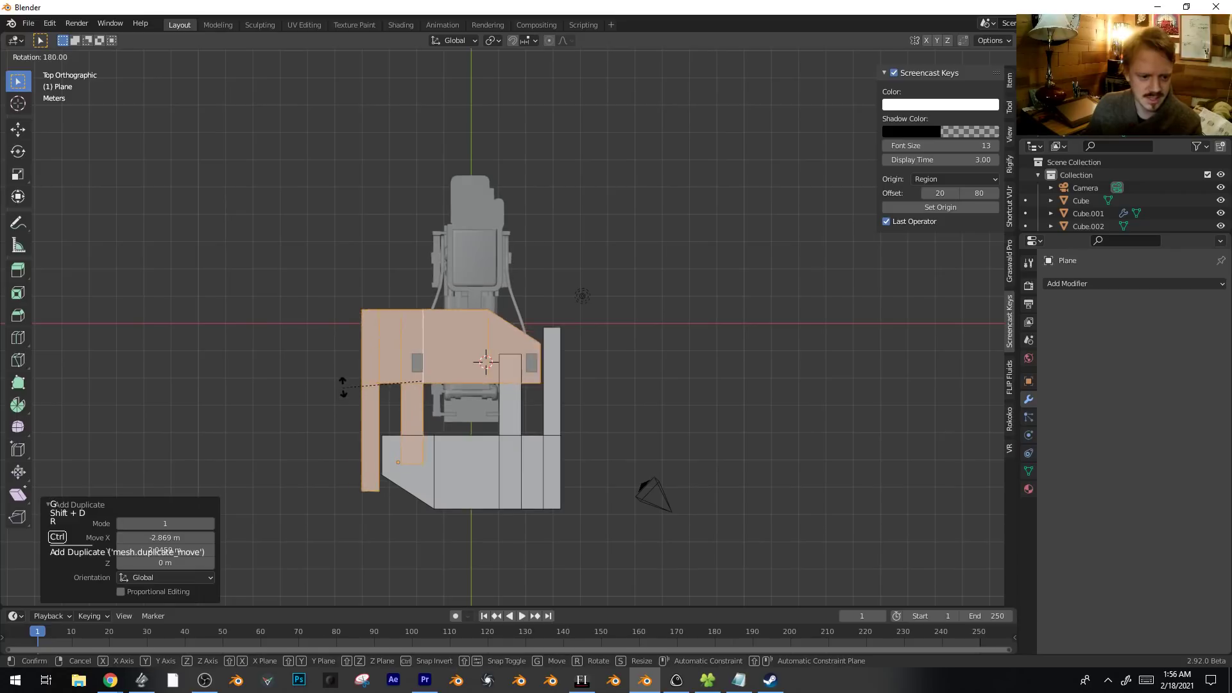
Rotate the duplicated platform plate 180° and move it to the opposite end of the machine.
{"action": "left_click", "coordinate": [343, 388]}
{"action": "key", "text": "g"}
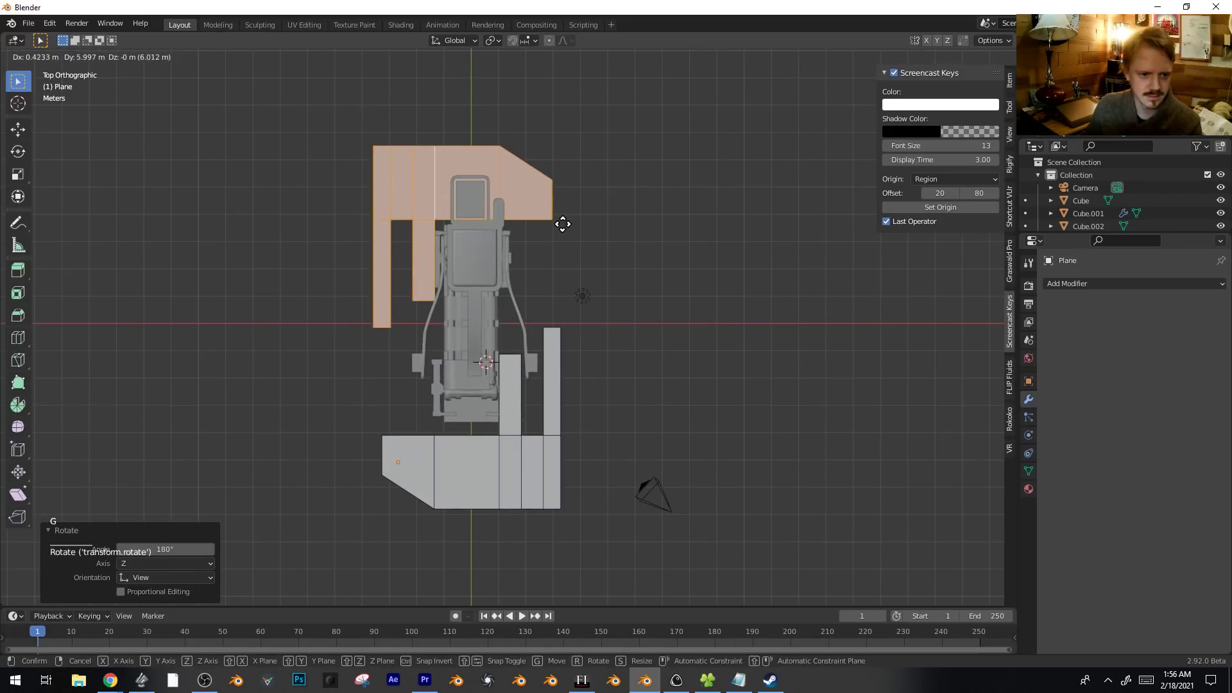
{"action": "left_click", "coordinate": [564, 220]}
Lengthen the duplicate plate's inner arm along Y and extrude its end edge inward to form a bent tip.
{"action": "left_click", "coordinate": [425, 303]}
{"action": "key", "text": "g"}
{"action": "key", "text": "z"}
{"action": "right_click", "coordinate": [447, 360]}
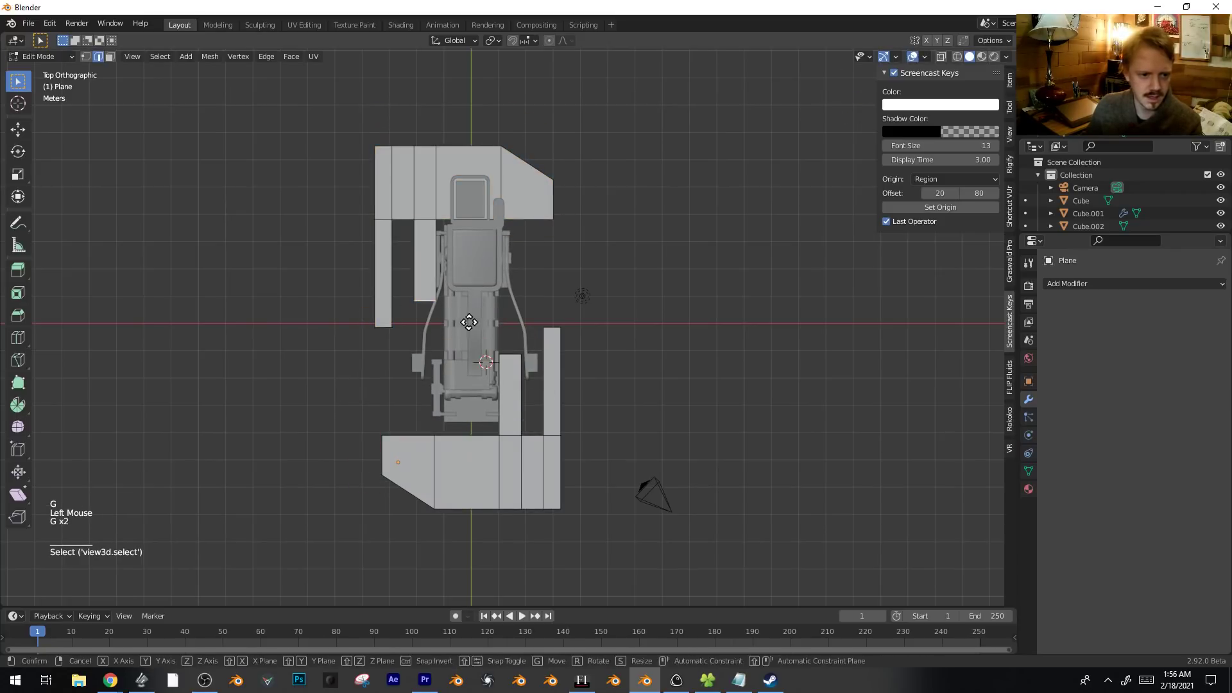
{"action": "key", "text": "g"}
{"action": "key", "text": "y"}
{"action": "left_click", "coordinate": [480, 357]}
{"action": "key", "text": "e"}
{"action": "left_click", "coordinate": [498, 375]}
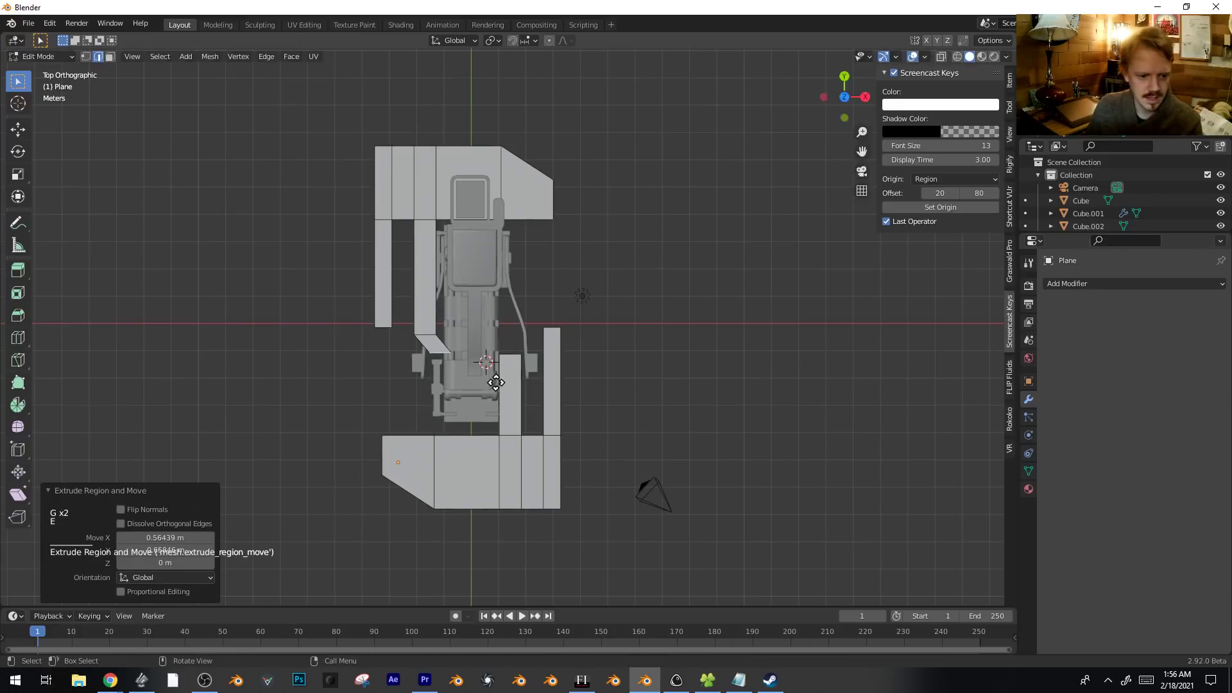
Box-select the outer side of the duplicate plate with its long arm and shift it inward along X.
{"action": "left_click", "coordinate": [391, 336]}
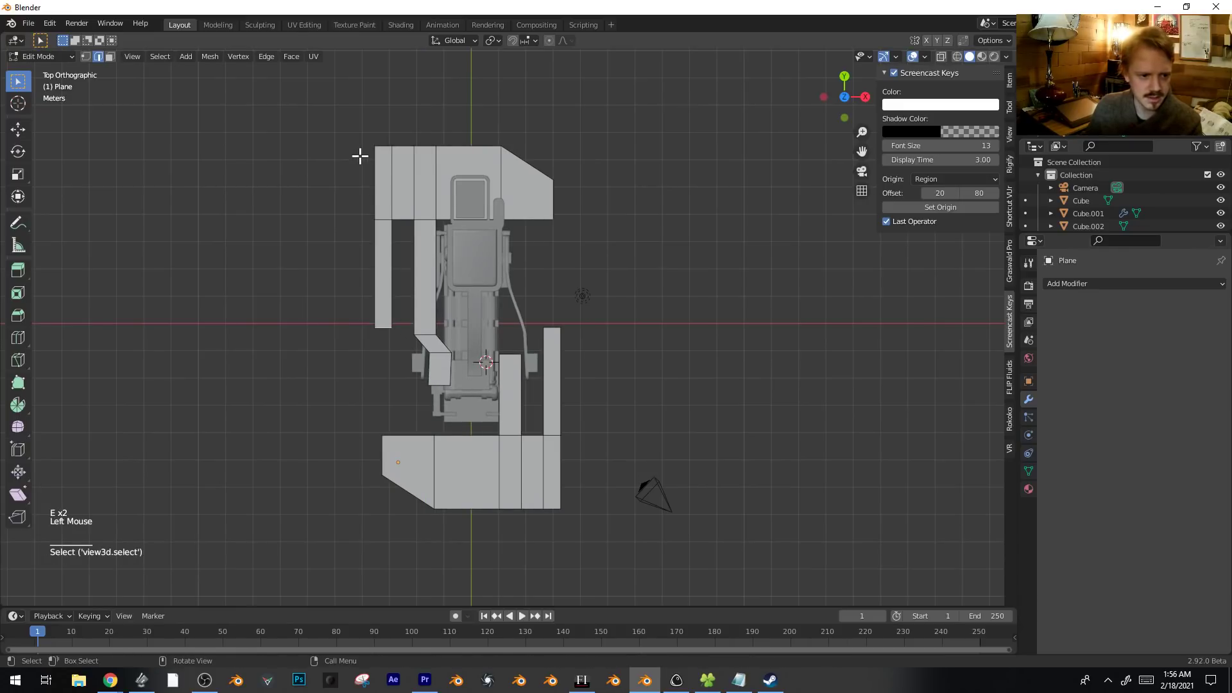
{"action": "key", "text": "b"}
{"action": "left_click_drag", "start_coordinate": [333, 111], "coordinate": [399, 378]}
{"action": "key", "text": "g"}
{"action": "key", "text": "x"}
{"action": "left_click", "coordinate": [411, 378]}
Extrude the end edge of the outer arm twice to give it a matching bent tip.
{"action": "left_click", "coordinate": [401, 341]}
{"action": "key", "text": "e"}
{"action": "key", "text": "e"}
{"action": "middle_click_drag", "start_coordinate": [419, 418], "coordinate": [462, 407]}
{"action": "key", "text": "Tab"}
{"action": "key", "text": "Tab"}
{"action": "key", "text": "Tab"}
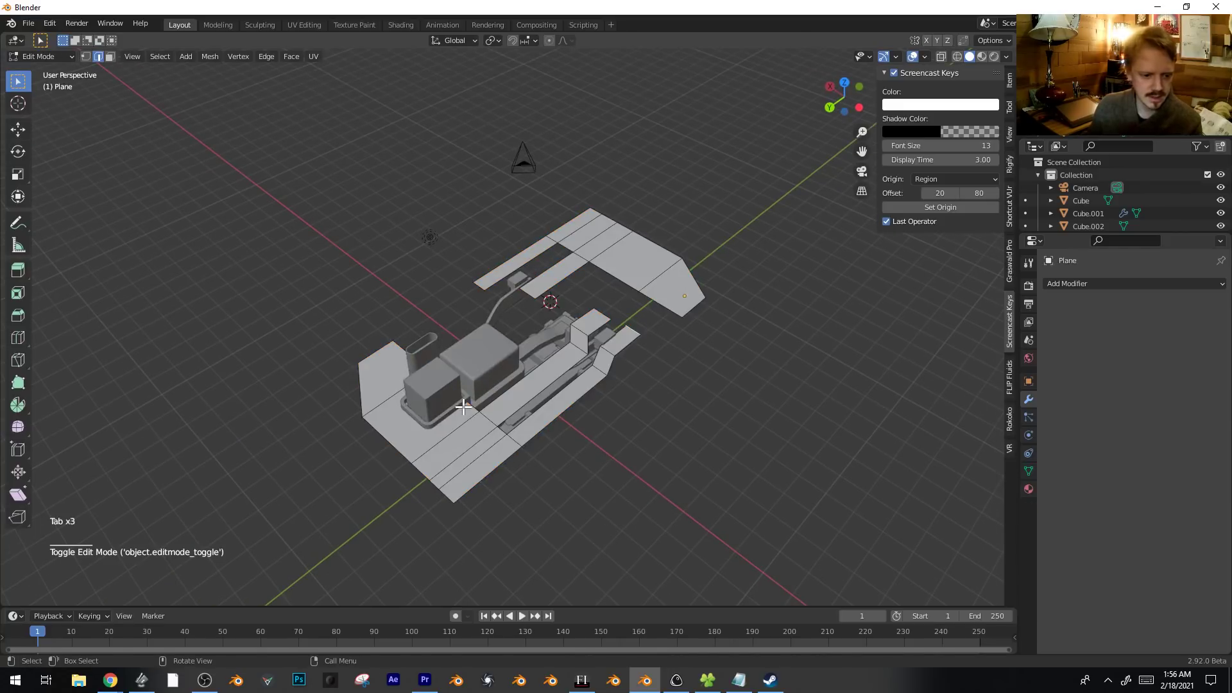
Add a lengthwise loop cut across the far plate and delete the central face over the machine's box.
{"action": "key", "text": "KP_7"}
{"action": "key", "text": "alt+z"}
{"action": "middle_click_drag", "start_coordinate": [481, 212], "coordinate": [422, 247], "text": "shift"}
{"action": "left_click", "coordinate": [426, 233]}
{"action": "key", "text": "2"}
{"action": "key", "text": "3"}
{"action": "left_click", "coordinate": [466, 257]}
{"action": "key", "text": "x"}
{"action": "left_click", "coordinate": [461, 280]}
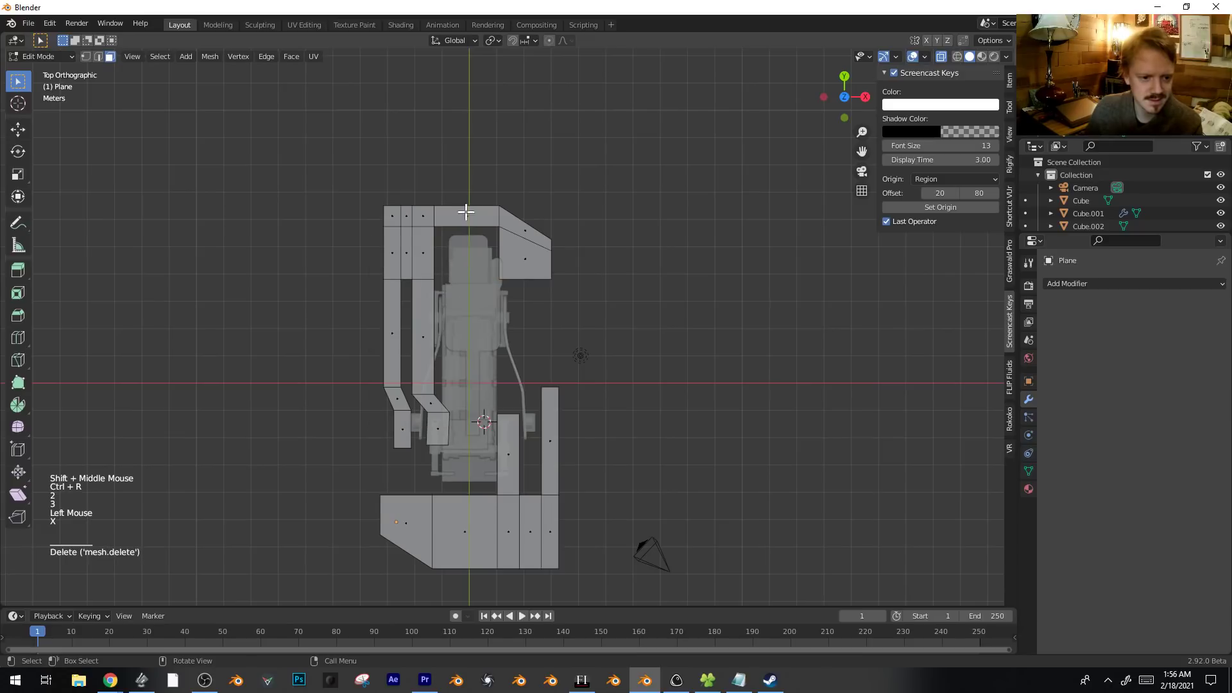
Move the outer edges of the far plate's middle section outward about 1.2 m along Y.
{"action": "left_click", "coordinate": [457, 204], "text": "shift"}
{"action": "key", "text": "g"}
{"action": "key", "text": "x"}
{"action": "key", "text": "y"}
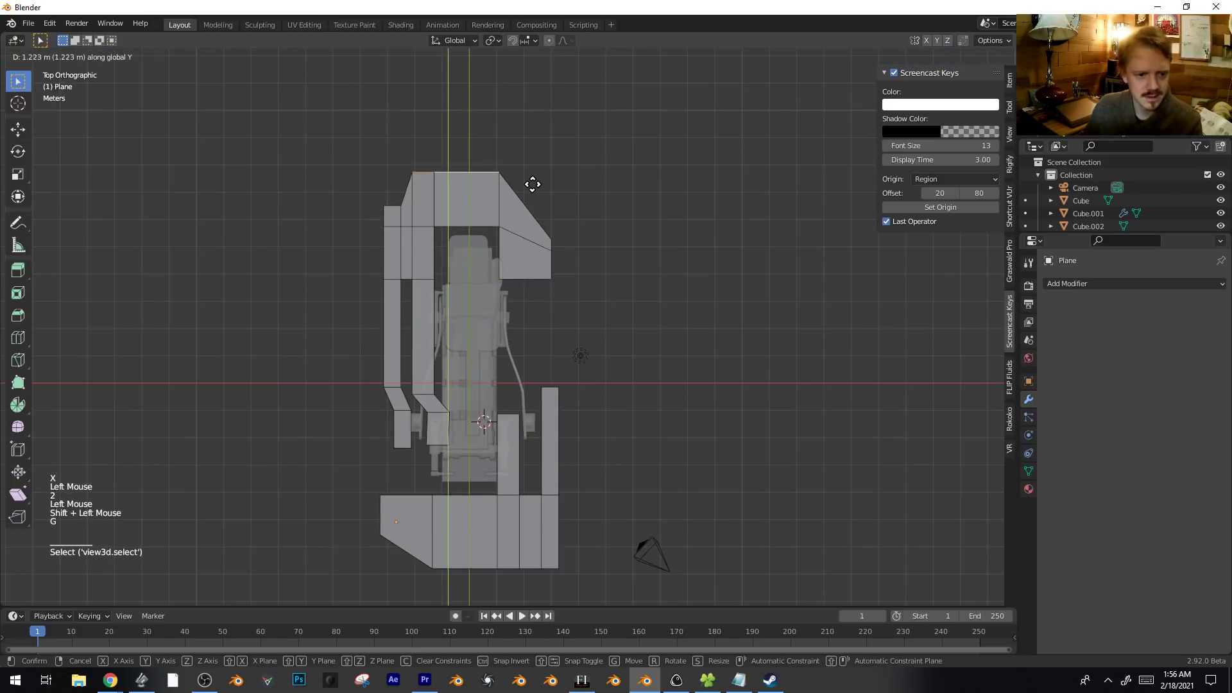
{"action": "left_click", "coordinate": [531, 185]}
{"action": "key", "text": "Tab"}
{"action": "middle_click_drag", "start_coordinate": [528, 256], "coordinate": [323, 328]}
{"action": "key", "text": "alt+z"}
{"action": "left_click", "coordinate": [317, 309]}
{"action": "key", "text": "r"}
{"action": "key", "text": "x"}
{"action": "right_click", "coordinate": [594, 268]}
Extrude all faces of the flat platform plates upward by a small amount to give them thickness.
{"action": "middle_click_drag", "start_coordinate": [463, 330], "coordinate": [451, 269]}
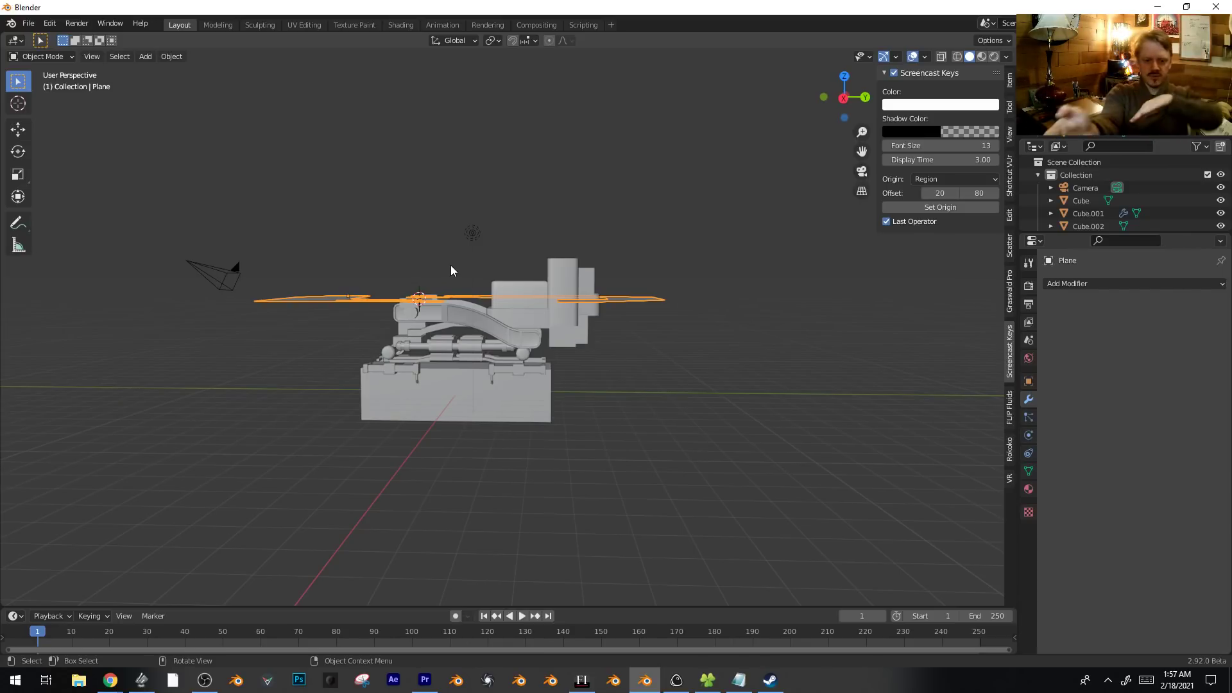
{"action": "middle_click_drag", "start_coordinate": [451, 269], "coordinate": [412, 384]}
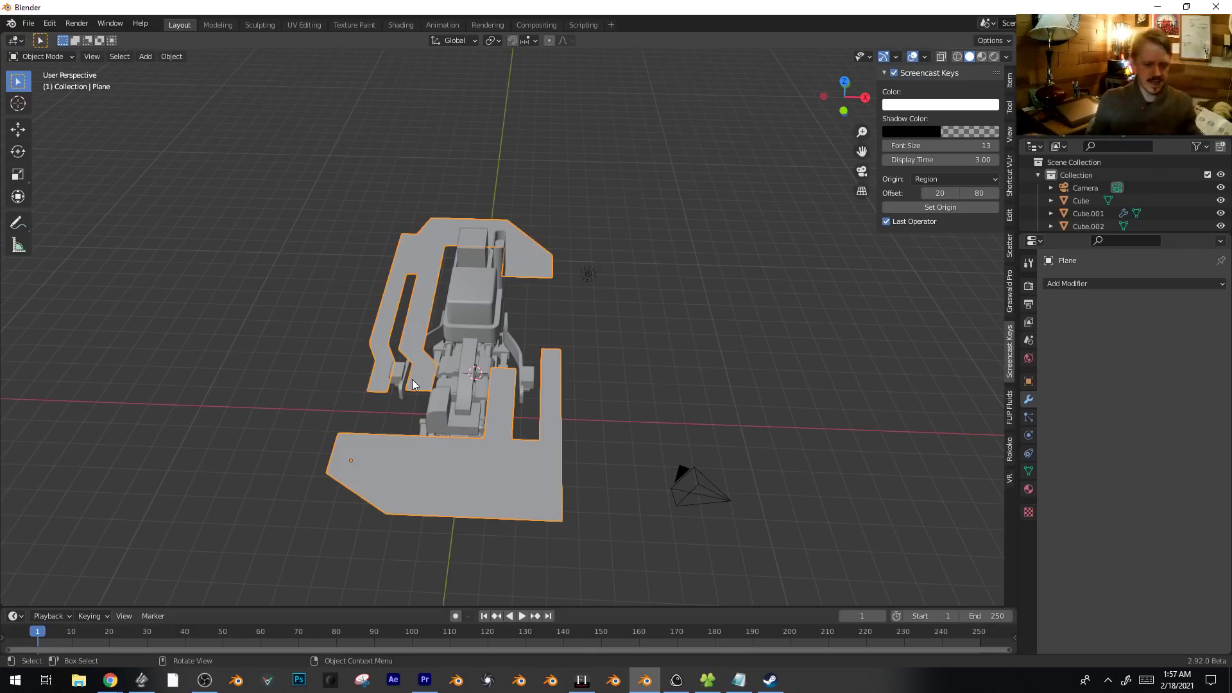
{"action": "middle_click_drag", "start_coordinate": [462, 368], "coordinate": [642, 363]}
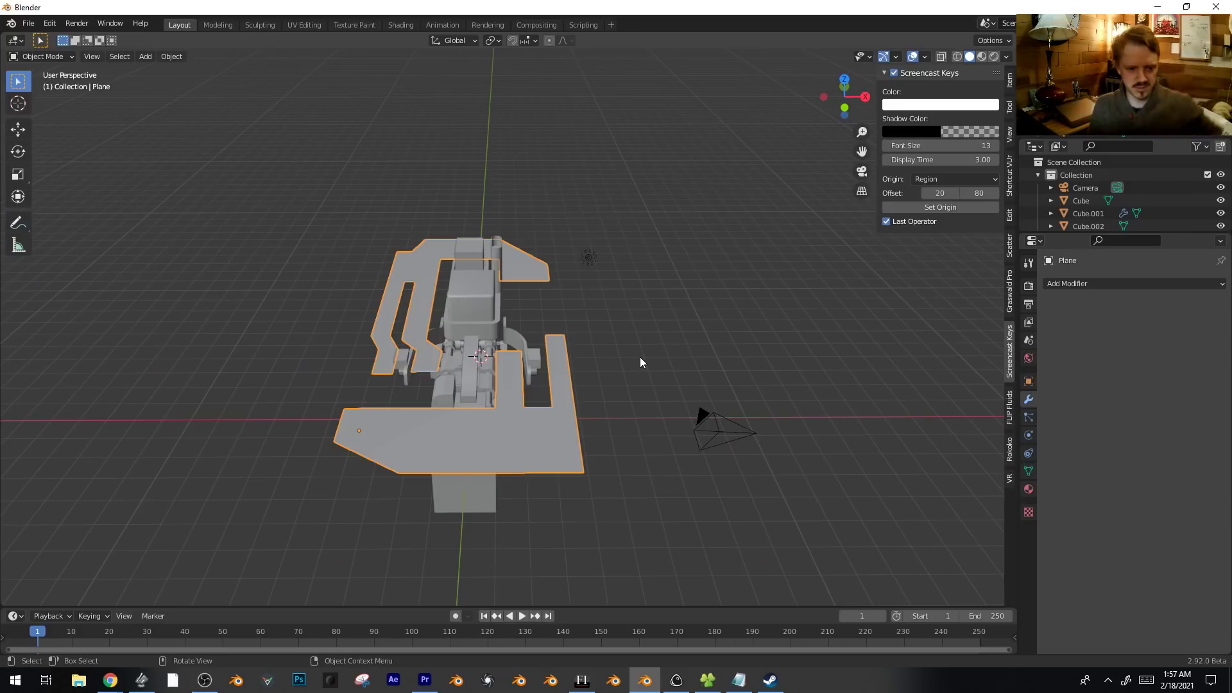
{"action": "middle_click_drag", "start_coordinate": [550, 350], "coordinate": [521, 340]}
{"action": "scroll", "coordinate": [681, 263], "scroll_direction": "up", "scroll_amount": 3}
{"action": "key", "text": "alt+a"}
{"action": "left_click", "coordinate": [499, 349]}
{"action": "left_click", "coordinate": [455, 333]}
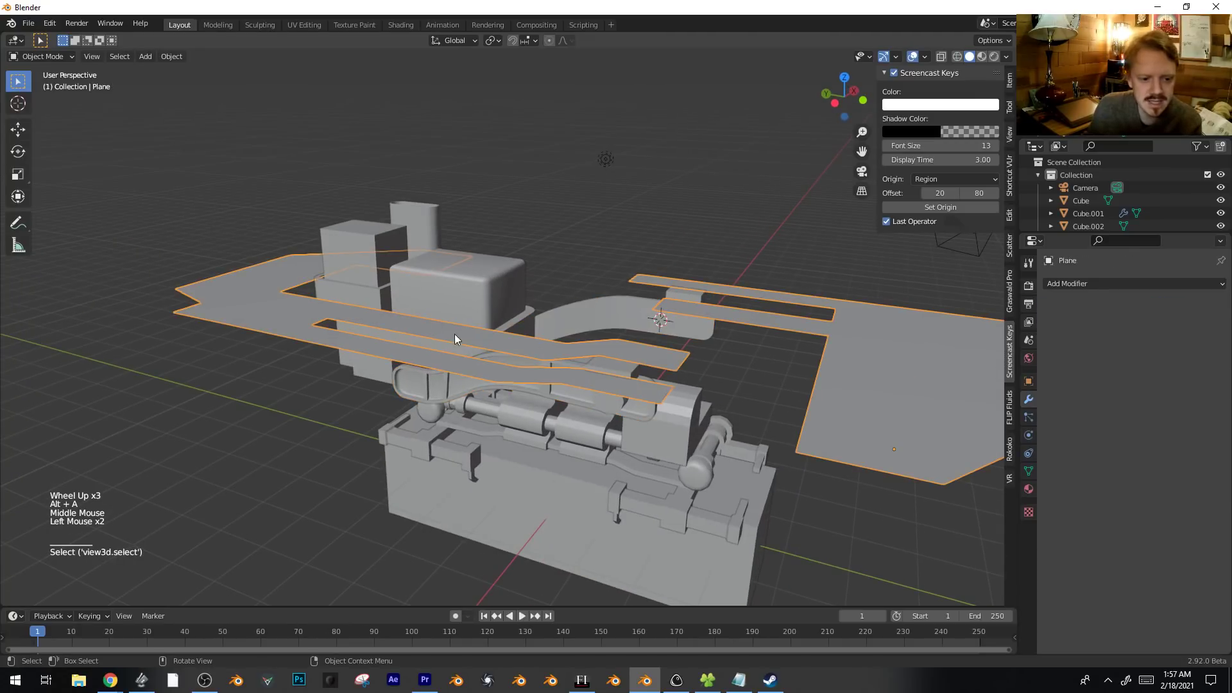
{"action": "key", "text": "Tab"}
{"action": "key", "text": "a"}
{"action": "key", "text": "e"}
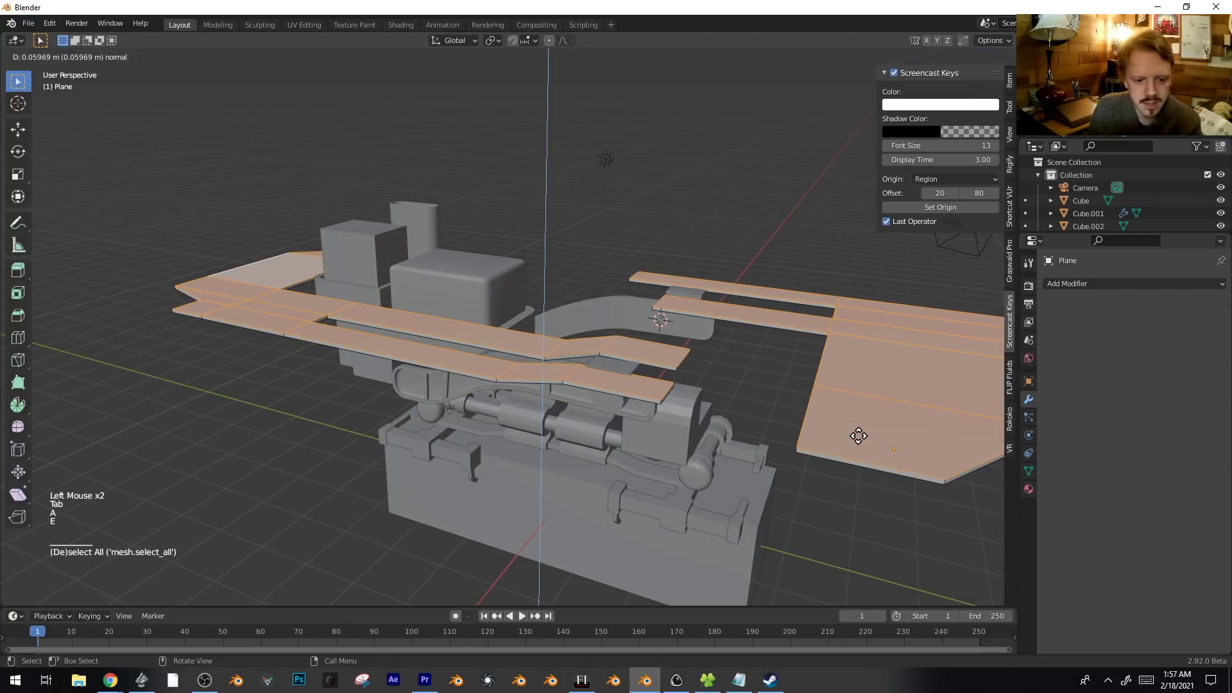
{"action": "key", "text": "Tab"}
Raise the platform's selected top faces about 0.18 m along Z to thicken the slab.
{"action": "middle_click_drag", "start_coordinate": [790, 399], "coordinate": [603, 352]}
{"action": "key", "text": "alt+a"}
{"action": "scroll", "coordinate": [543, 390], "scroll_direction": "down", "scroll_amount": 3}
{"action": "middle_click_drag", "start_coordinate": [543, 390], "coordinate": [592, 400]}
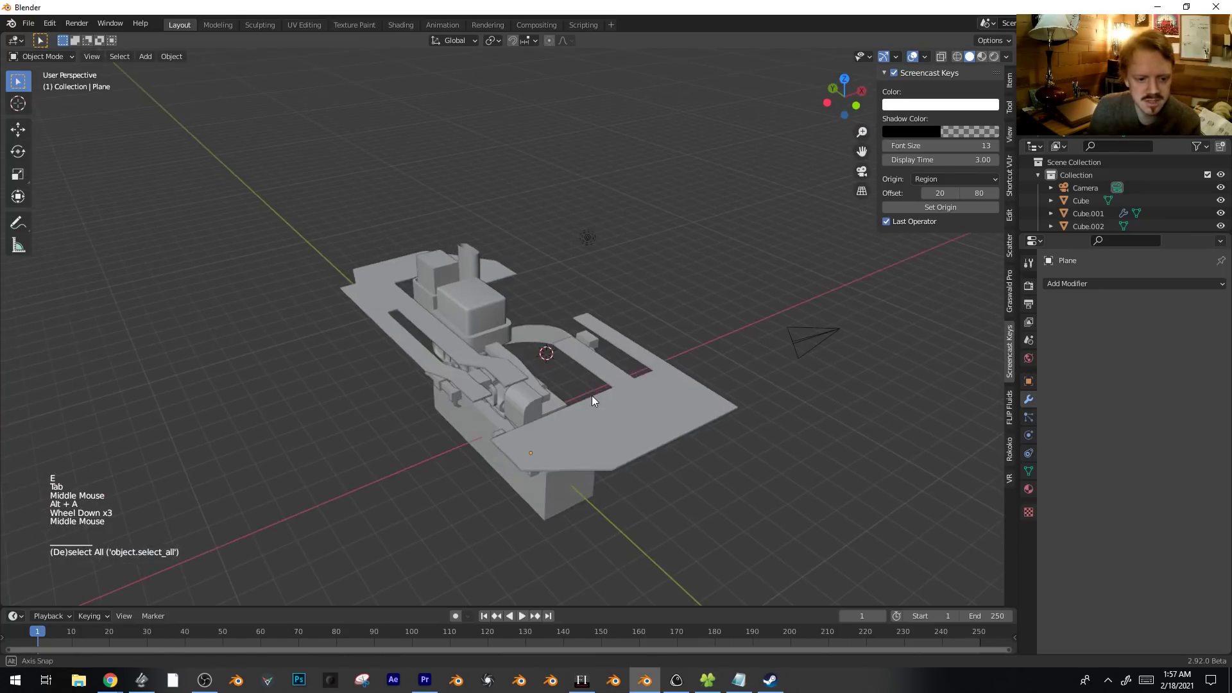
{"action": "key", "text": "Tab"}
{"action": "scroll", "coordinate": [661, 443], "scroll_direction": "up", "scroll_amount": 2}
{"action": "middle_click_drag", "start_coordinate": [663, 445], "coordinate": [696, 416], "text": "shift"}
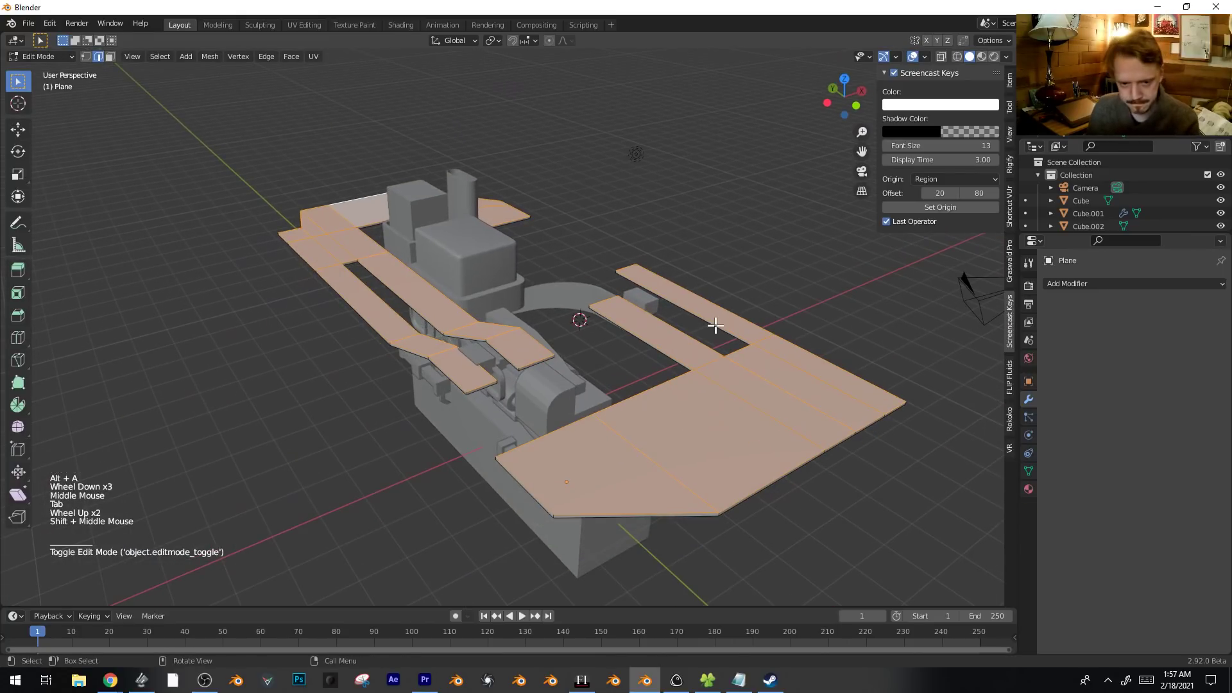
{"action": "key", "text": "g"}
{"action": "key", "text": "z"}
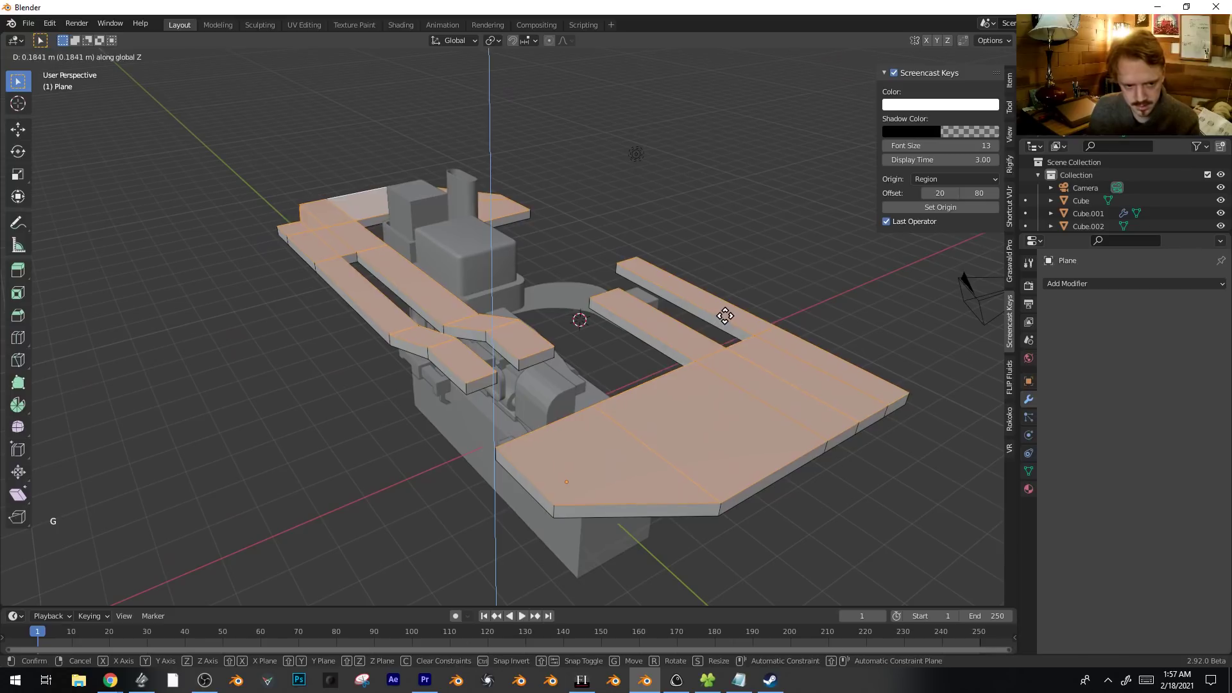
{"action": "left_click", "coordinate": [725, 316]}
{"action": "middle_click_drag", "start_coordinate": [726, 315], "coordinate": [703, 270]}
{"action": "left_click", "coordinate": [689, 103], "text": "shift"}
{"action": "middle_click_drag", "start_coordinate": [703, 270], "coordinate": [721, 429]}
{"action": "key", "text": "ctrl+z"}
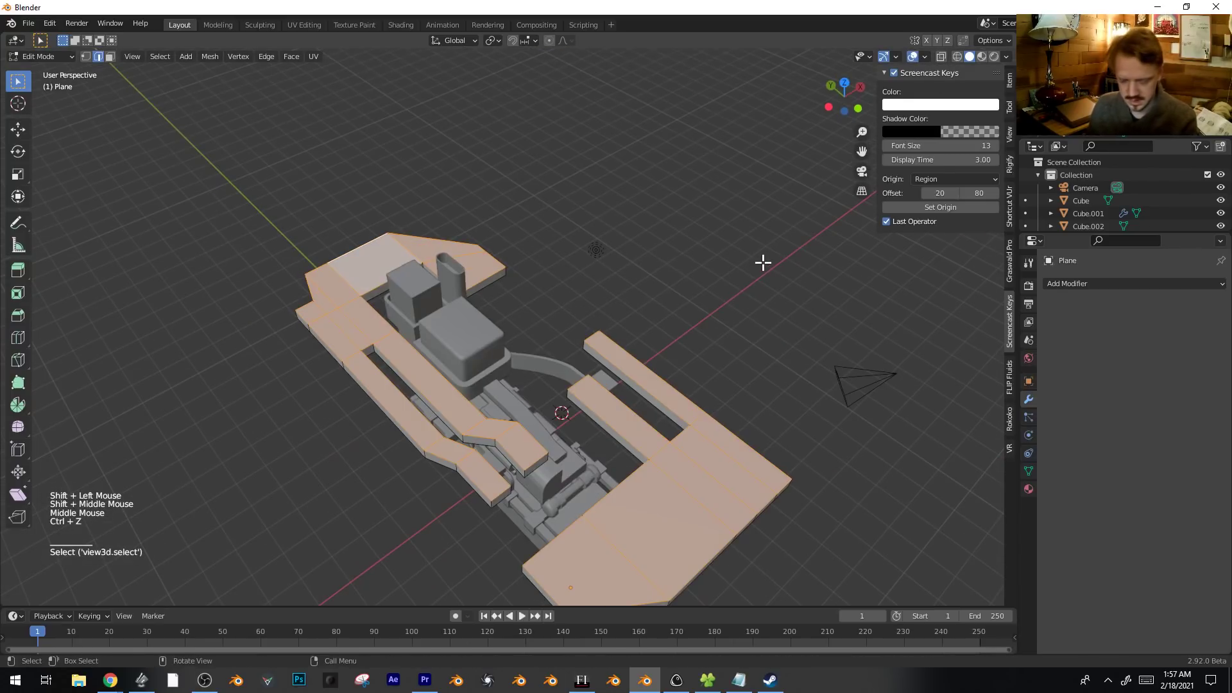
Inset the platform's top faces individually by about 0.1 m and extrude them down about 0.15 m.
{"action": "key", "text": "i"}
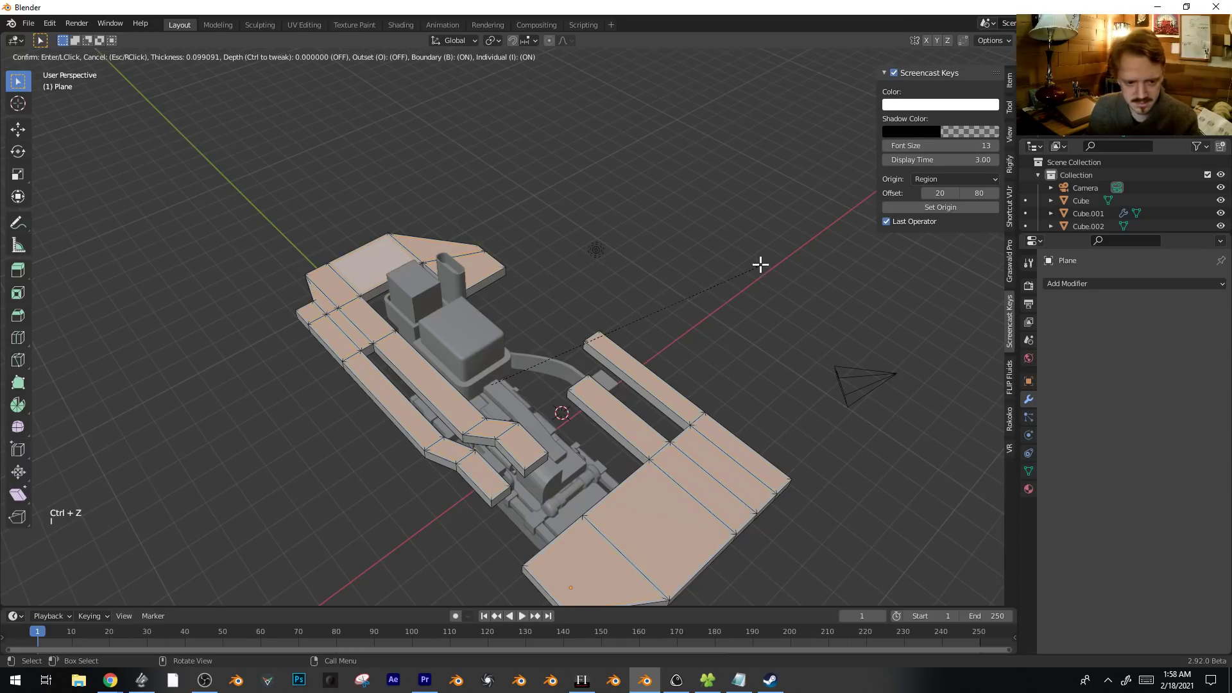
{"action": "left_click", "coordinate": [761, 265]}
{"action": "key", "text": "e"}
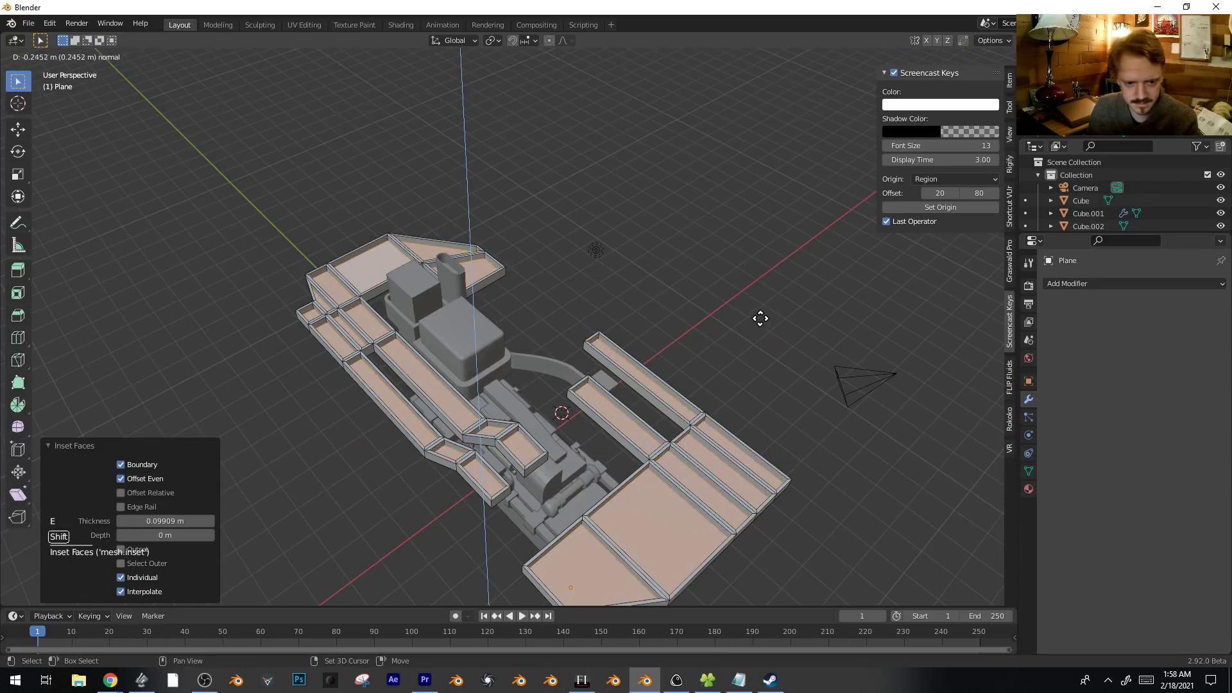
{"action": "left_click", "coordinate": [766, 297]}
Triangulate the recessed platform floor faces.
{"action": "middle_click_drag", "start_coordinate": [695, 352], "coordinate": [703, 253]}
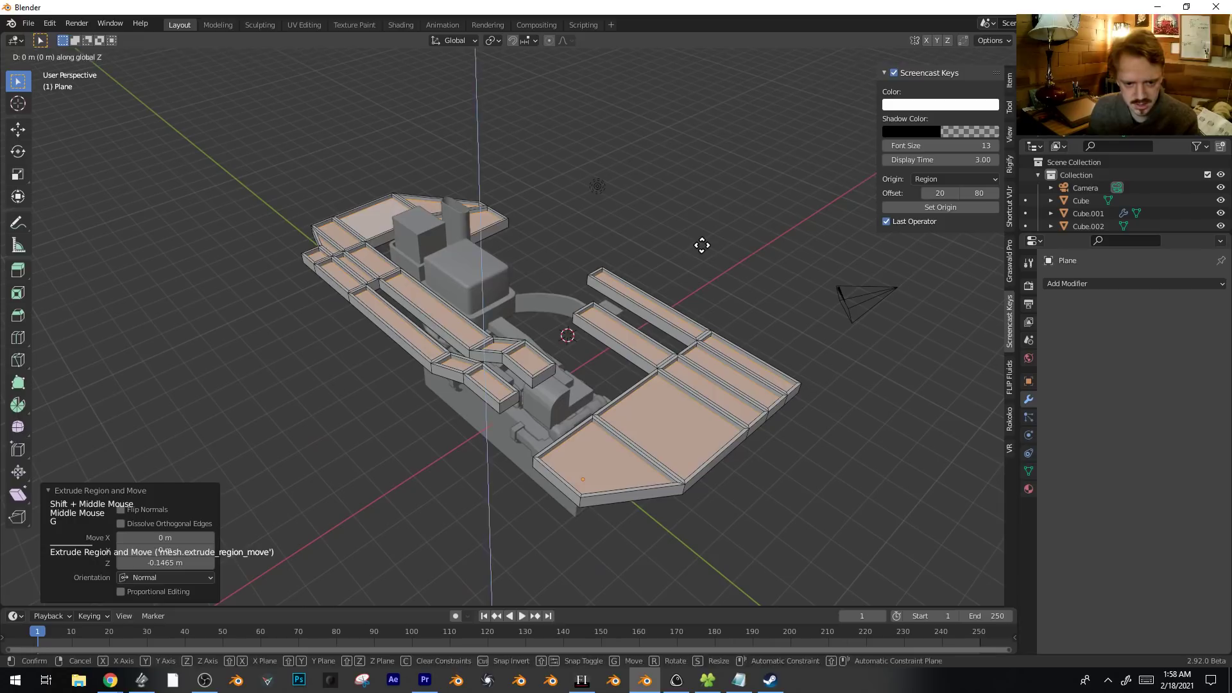
{"action": "key", "text": "F3"}
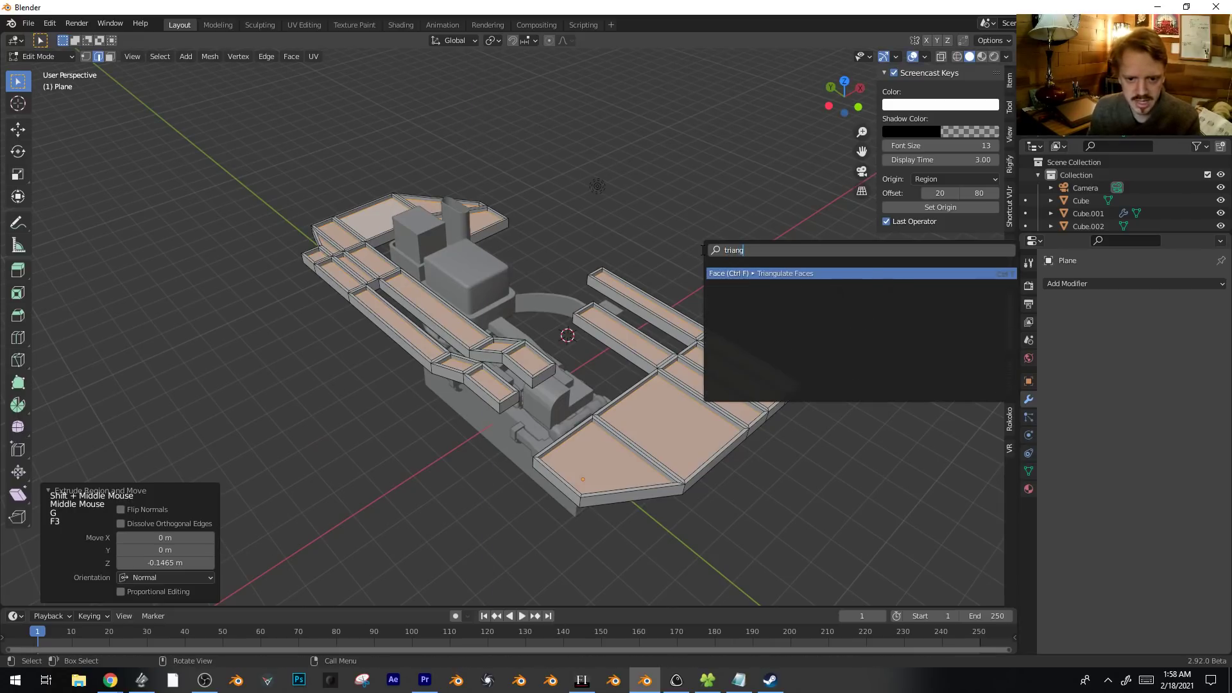
{"action": "key", "text": "Return"}
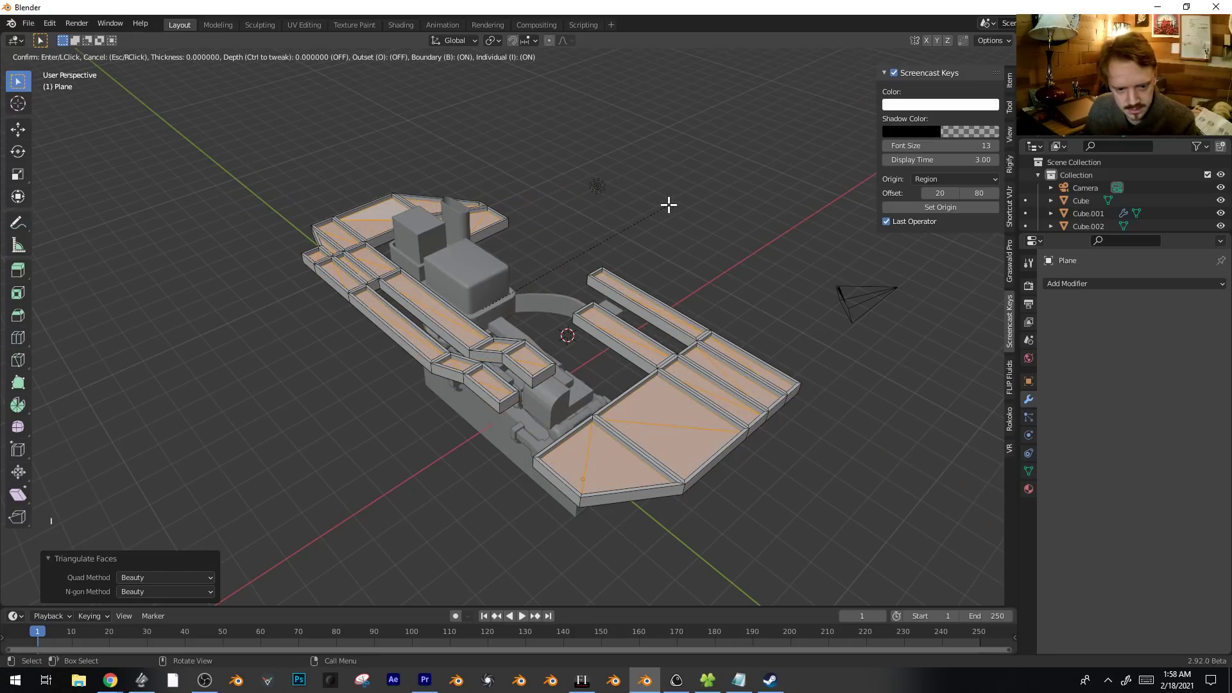
{"action": "left_click", "coordinate": [647, 217]}
{"action": "middle_click_drag", "start_coordinate": [648, 217], "coordinate": [509, 132]}
{"action": "scroll", "coordinate": [682, 224], "scroll_direction": "up", "scroll_amount": 4}
{"action": "key", "text": "ctrl+z"}
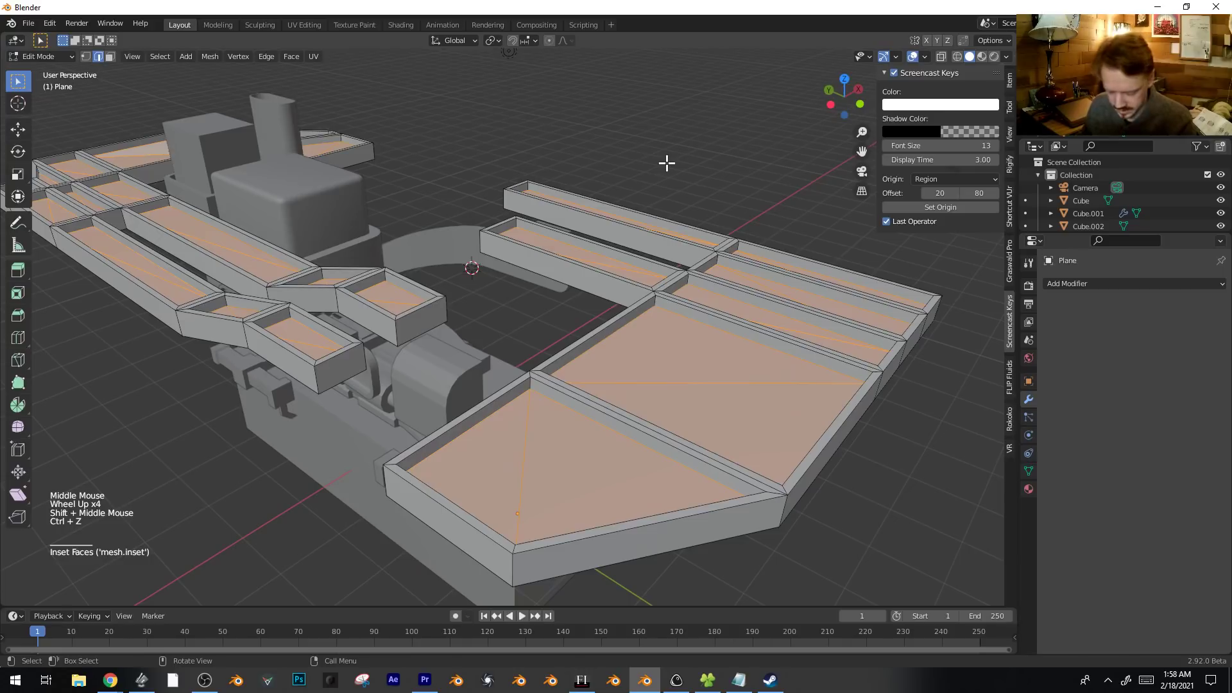
Inset each triangulated floor face individually by about 0.08 m and extrude the inset faces.
{"action": "key", "text": "i"}
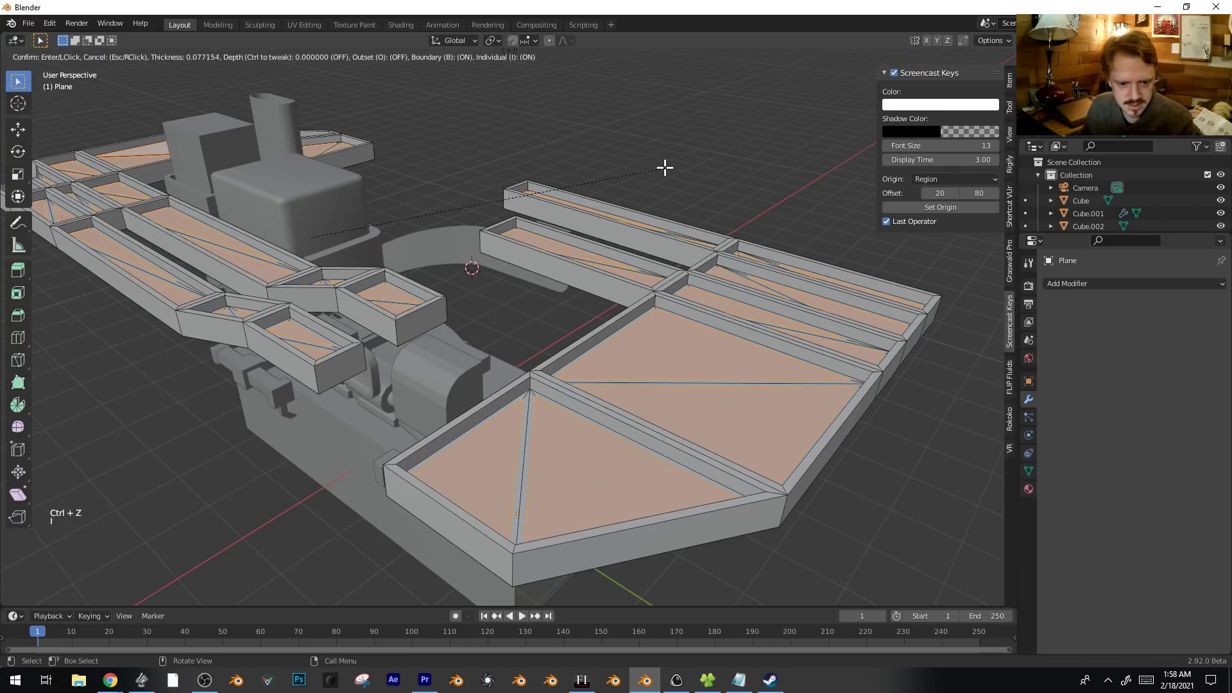
{"action": "left_click", "coordinate": [665, 168]}
{"action": "key", "text": "e"}
{"action": "left_click", "coordinate": [665, 197]}
{"action": "key", "text": "Tab"}
{"action": "scroll", "coordinate": [629, 240], "scroll_direction": "down", "scroll_amount": 3}
{"action": "key", "text": "alt+a"}
{"action": "middle_click_drag", "start_coordinate": [629, 240], "coordinate": [610, 257]}
{"action": "scroll", "coordinate": [564, 336], "scroll_direction": "up", "scroll_amount": 1}
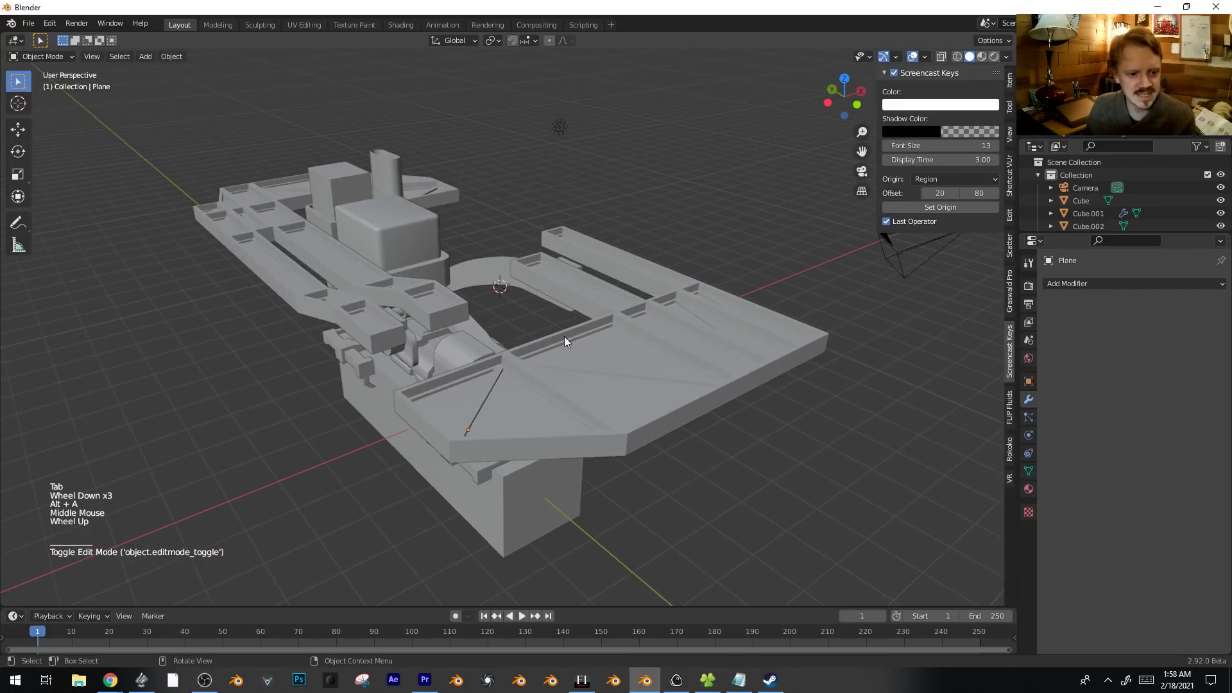
Widen the tall section of the rounded block beneath the platform by moving its two inner side faces along X.
{"action": "scroll", "coordinate": [568, 383], "scroll_direction": "down", "scroll_amount": 2}
{"action": "middle_click_drag", "start_coordinate": [567, 383], "coordinate": [593, 345]}
{"action": "scroll", "coordinate": [575, 310], "scroll_direction": "down", "scroll_amount": 2}
{"action": "scroll", "coordinate": [567, 356], "scroll_direction": "up", "scroll_amount": 2}
{"action": "scroll", "coordinate": [567, 356], "scroll_direction": "up", "scroll_amount": 1}
{"action": "left_click", "coordinate": [491, 387]}
{"action": "key", "text": "Tab"}
{"action": "left_click", "coordinate": [491, 387]}
{"action": "scroll", "coordinate": [492, 387], "scroll_direction": "up", "scroll_amount": 1}
{"action": "middle_click_drag", "start_coordinate": [492, 387], "coordinate": [542, 360]}
{"action": "key", "text": "3"}
{"action": "scroll", "coordinate": [538, 345], "scroll_direction": "up", "scroll_amount": 3}
{"action": "left_click", "coordinate": [538, 344]}
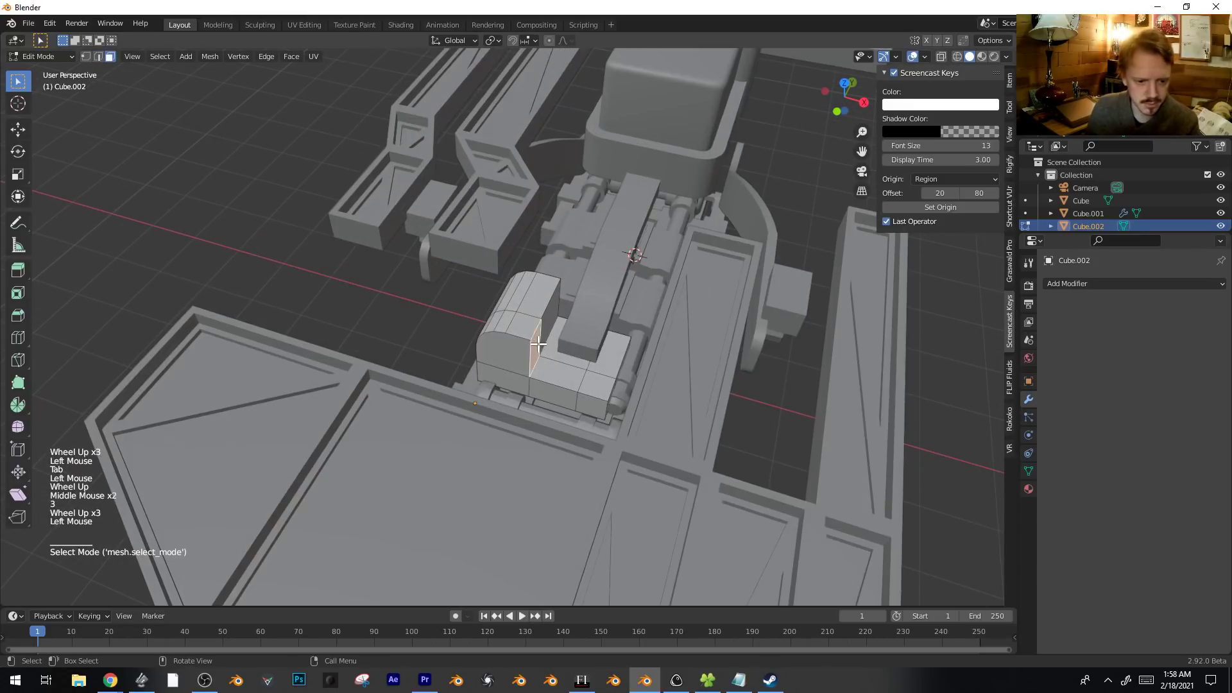
{"action": "key", "text": "g"}
{"action": "key", "text": "x"}
{"action": "left_click", "coordinate": [540, 381]}
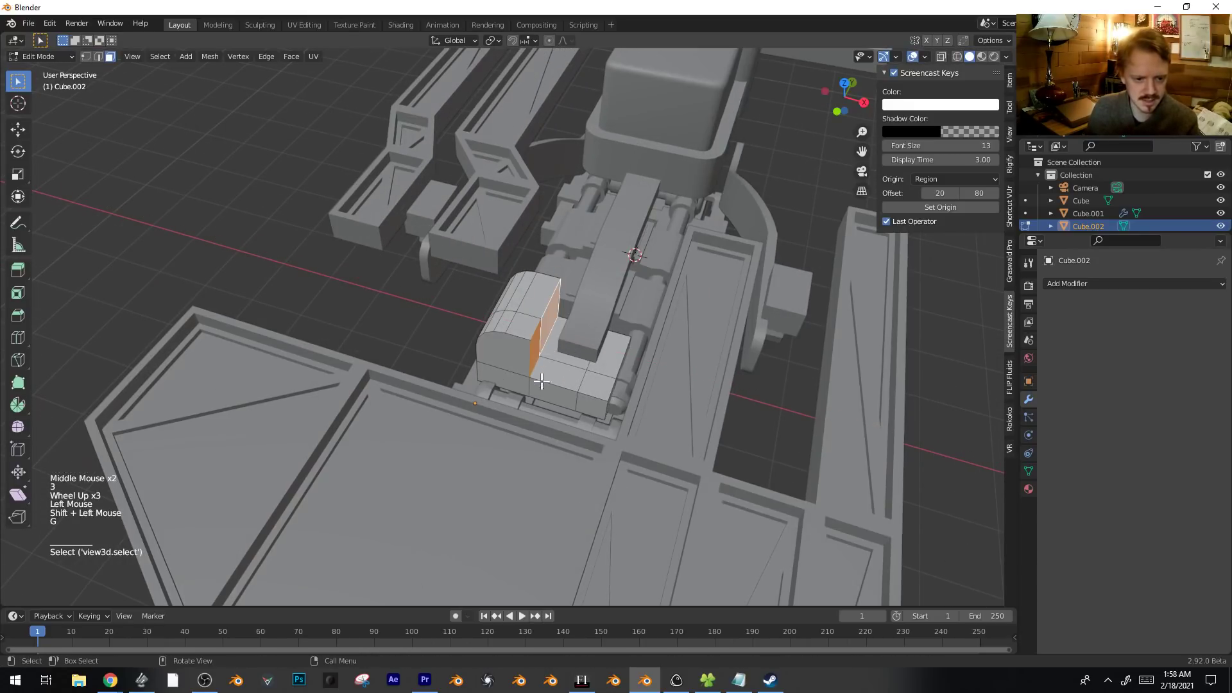
{"action": "key", "text": "g"}
{"action": "key", "text": "x"}
{"action": "left_click", "coordinate": [604, 351]}
Select the top vertices of the rounded block in the see-through front view and raise them along Z.
{"action": "key", "text": "3"}
{"action": "left_click", "coordinate": [532, 328]}
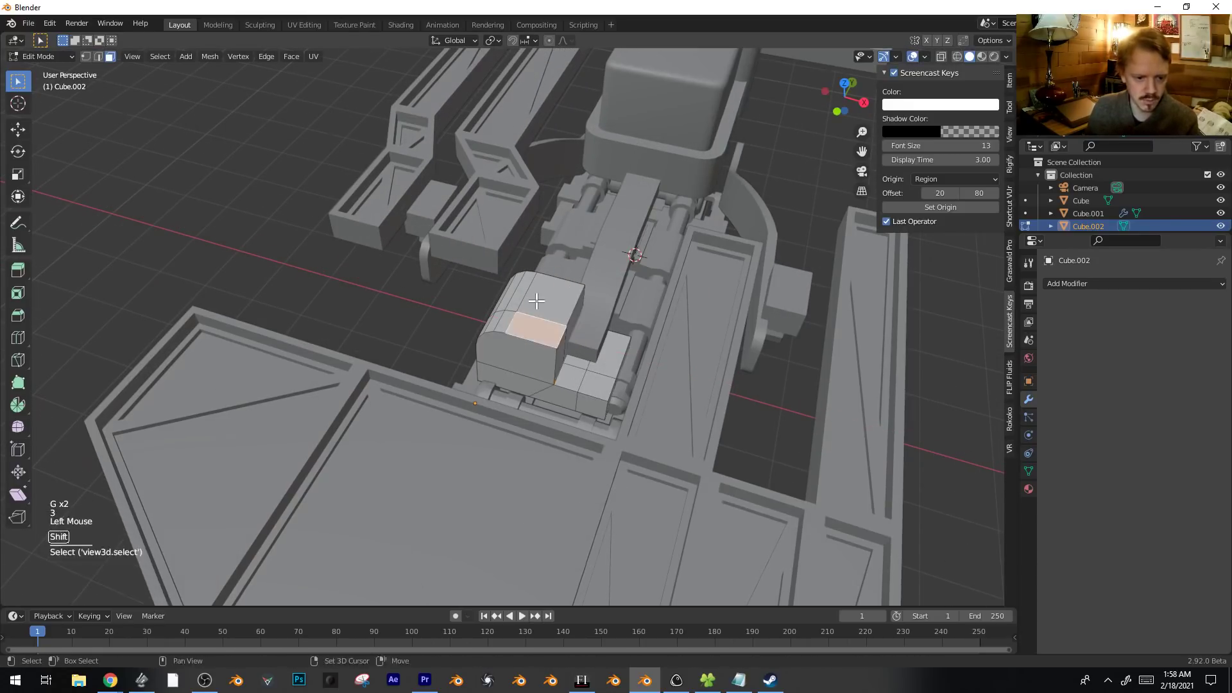
{"action": "key", "text": "KP_1"}
{"action": "key", "text": "alt+z"}
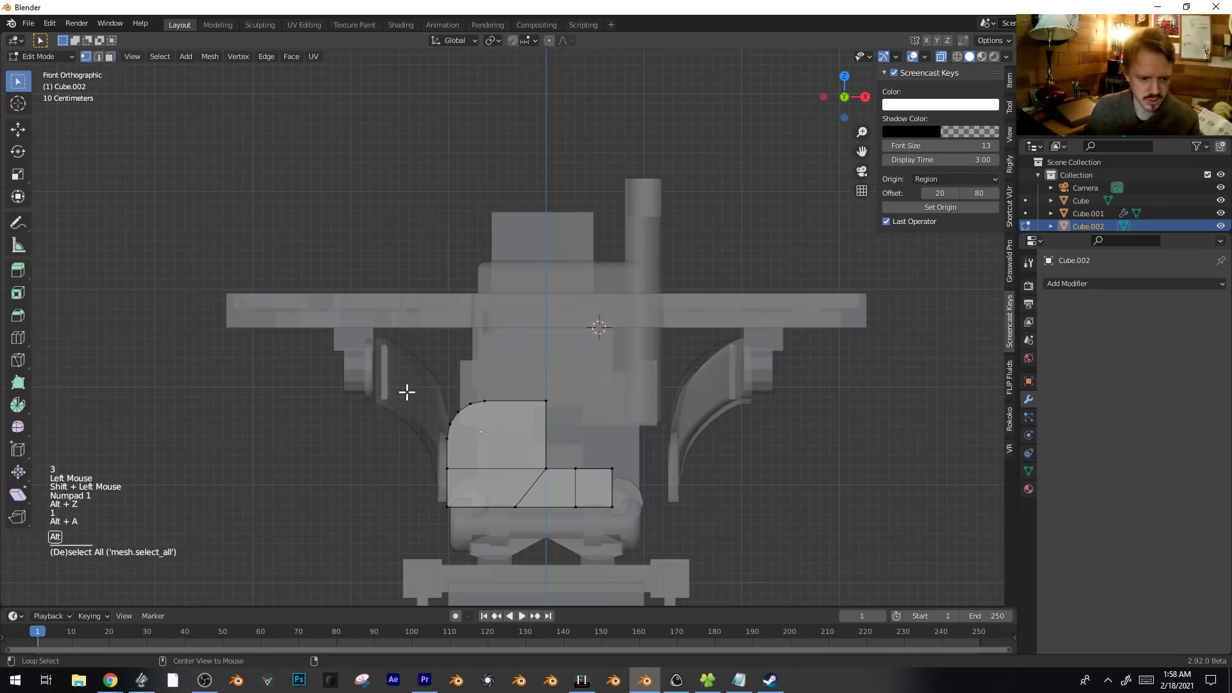
{"action": "left_click_drag", "start_coordinate": [575, 446], "coordinate": [575, 446]}
{"action": "key", "text": "g"}
{"action": "key", "text": "z"}
{"action": "left_click", "coordinate": [576, 389]}
Add a loop cut on the block's inner side and move the two edges at the notch's base.
{"action": "key", "text": "2"}
{"action": "middle_click_drag", "start_coordinate": [599, 449], "coordinate": [563, 433]}
{"action": "key", "text": "ctrl+r"}
{"action": "left_click", "coordinate": [568, 430]}
{"action": "left_click", "coordinate": [591, 463]}
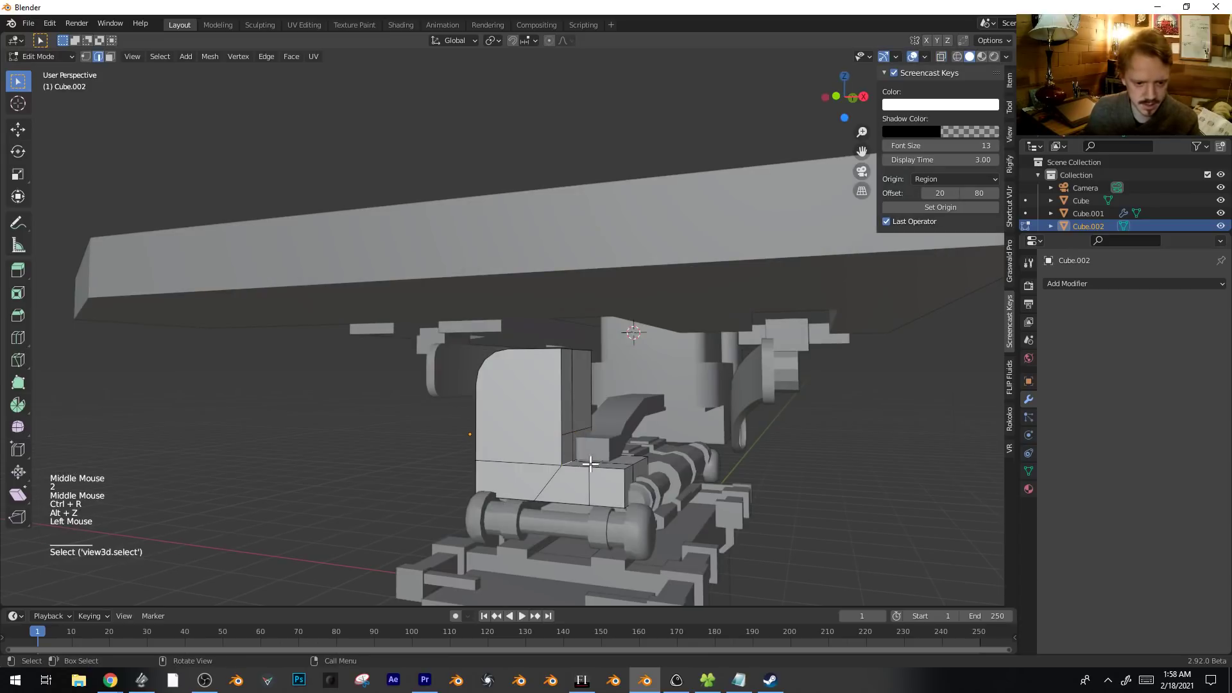
{"action": "left_click", "coordinate": [580, 457], "text": "shift"}
{"action": "key", "text": "g"}
{"action": "key", "text": "Tab"}
Select the linked geometry of the arched bar beside the block, move it along X, then rescale and reposition it.
{"action": "left_click", "coordinate": [623, 443]}
{"action": "key", "text": "g"}
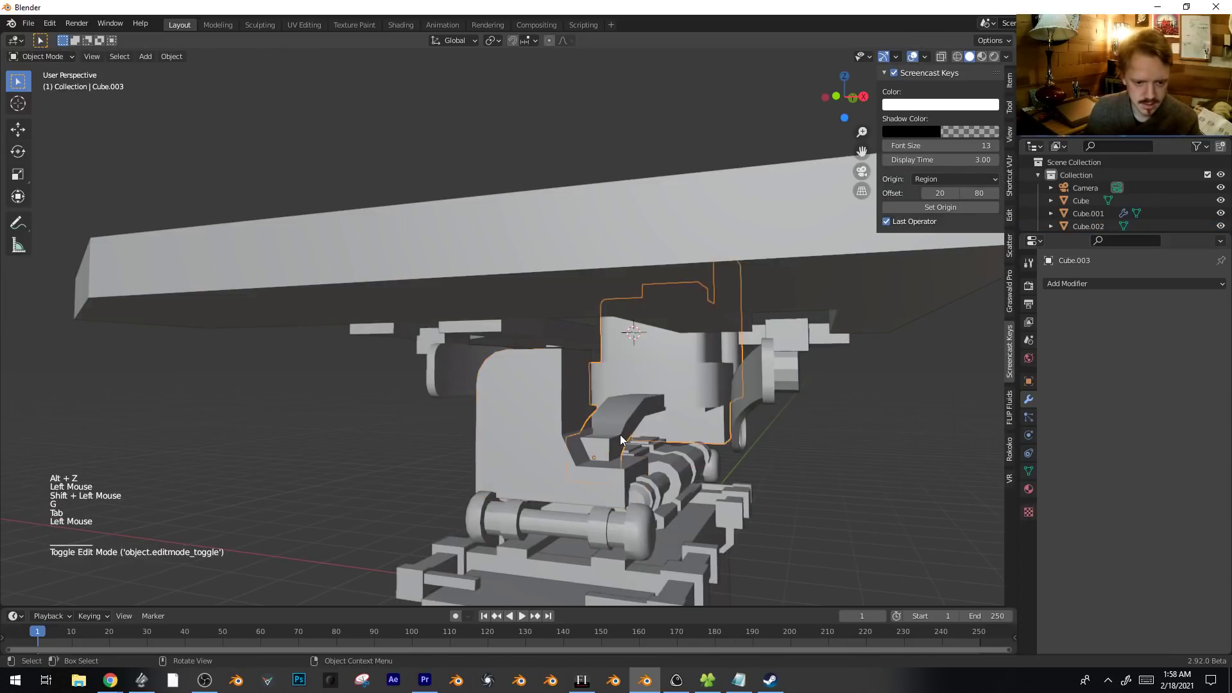
{"action": "right_click", "coordinate": [628, 442]}
{"action": "key", "text": "Tab"}
{"action": "left_click", "coordinate": [622, 442]}
{"action": "key", "text": "ctrl+l"}
{"action": "key", "text": "g"}
{"action": "key", "text": "x"}
{"action": "middle_click_drag", "start_coordinate": [643, 447], "coordinate": [627, 473]}
{"action": "key", "text": "s"}
{"action": "key", "text": "s"}
{"action": "key", "text": "g"}
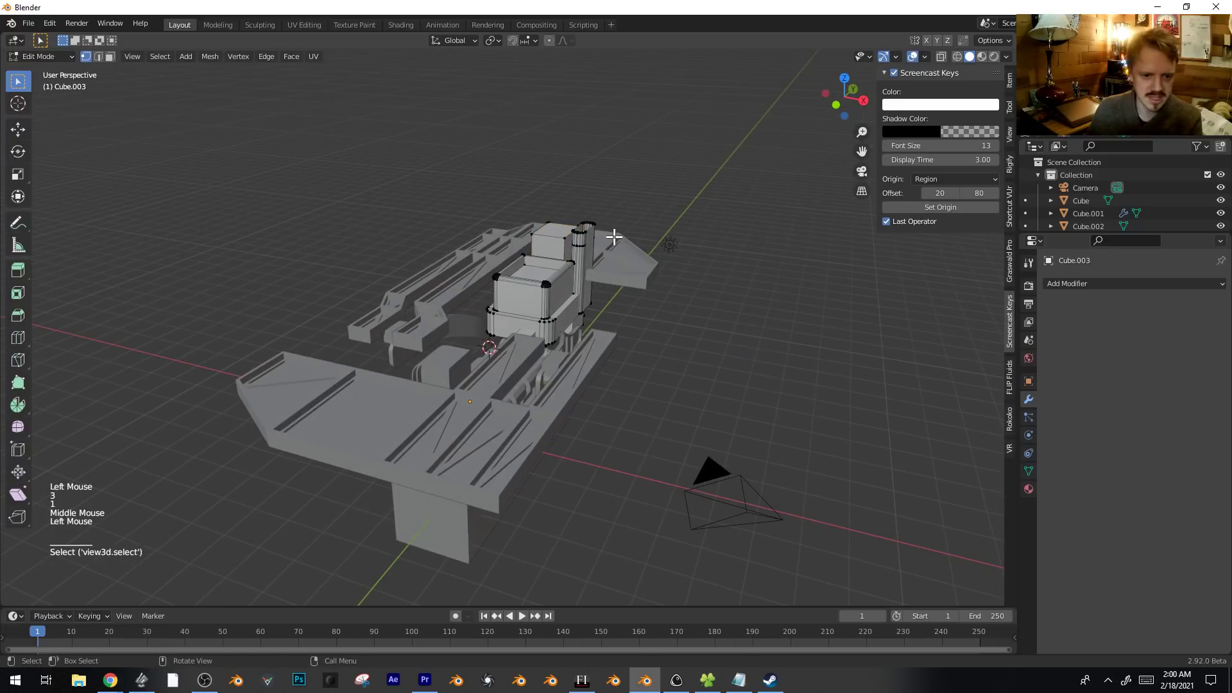
Select the whole upright pipe beside the machine's box, stretch it along Z and reposition it vertically.
{"action": "key", "text": "ctrl+l"}
{"action": "middle_click_drag", "start_coordinate": [732, 280], "coordinate": [628, 238]}
{"action": "key", "text": "s"}
{"action": "key", "text": "z"}
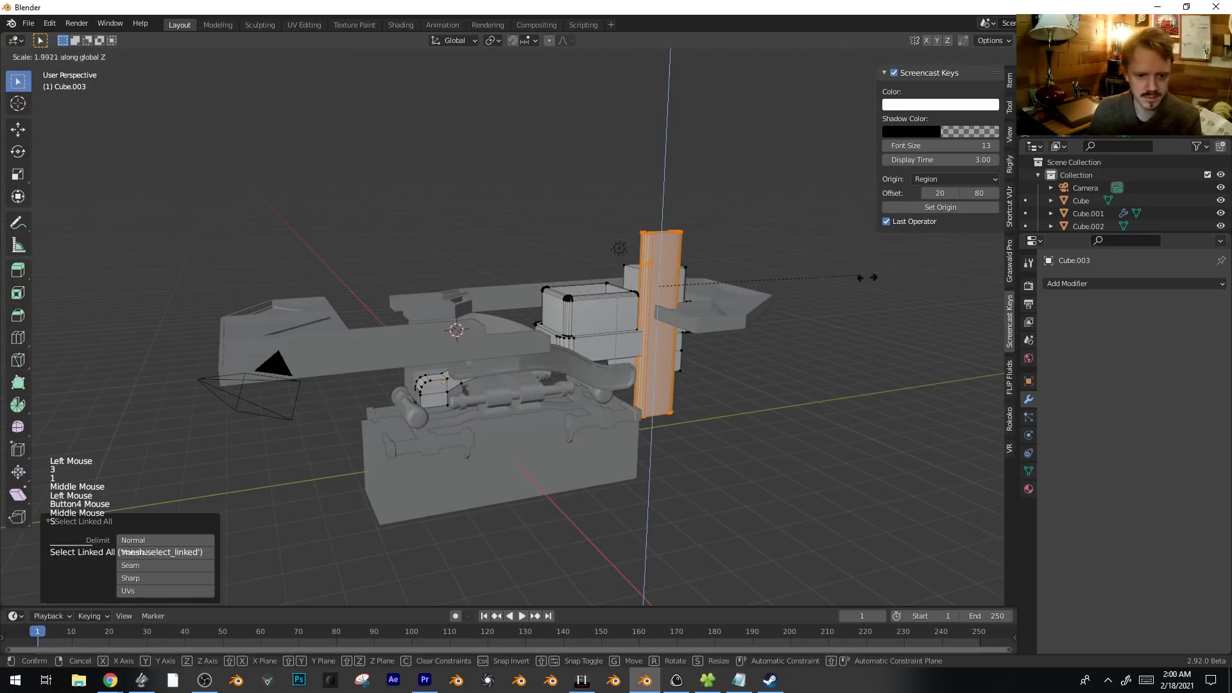
{"action": "left_click", "coordinate": [880, 280]}
{"action": "key", "text": "g"}
{"action": "key", "text": "z"}
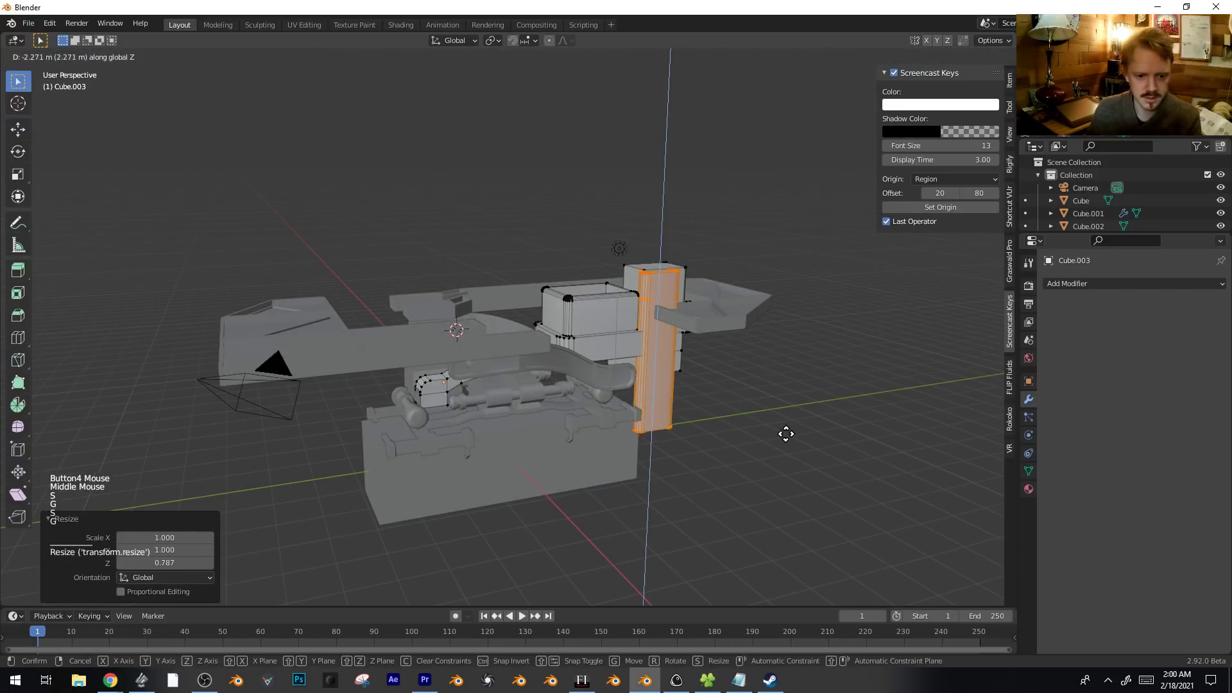
{"action": "left_click", "coordinate": [816, 376]}
{"action": "key", "text": "g"}
{"action": "key", "text": "z"}
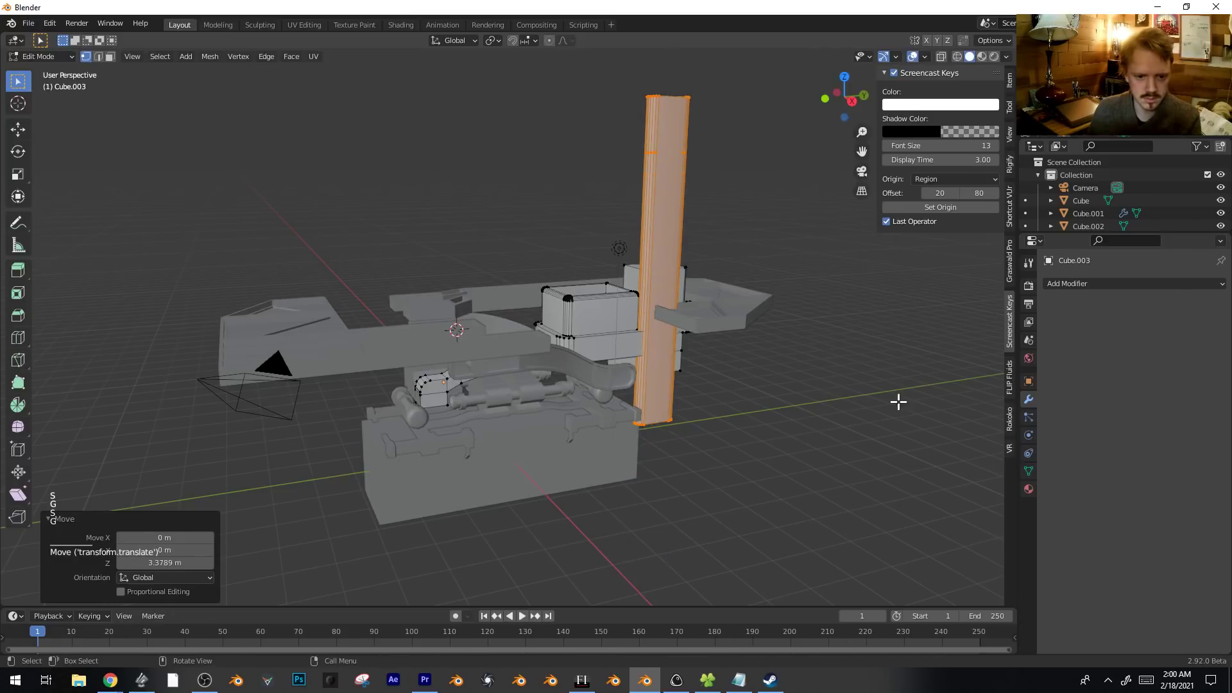
Rescale the upright pipe along Z and reposition it vertically beside the machine's box.
{"action": "left_click", "coordinate": [803, 394]}
{"action": "key", "text": "Tab"}
{"action": "scroll", "coordinate": [663, 443], "scroll_direction": "down", "scroll_amount": 4}
{"action": "key", "text": "alt+a"}
{"action": "middle_click_drag", "start_coordinate": [663, 443], "coordinate": [590, 401]}
{"action": "key", "text": "Tab"}
{"action": "scroll", "coordinate": [806, 404], "scroll_direction": "up", "scroll_amount": 3}
{"action": "key", "text": "s"}
{"action": "key", "text": "z"}
{"action": "left_click", "coordinate": [765, 366]}
{"action": "key", "text": "g"}
{"action": "key", "text": "z"}
{"action": "left_click", "coordinate": [758, 395]}
Select the face loop around the upright pipe's lower section and extrude it outward along its normals.
{"action": "left_click", "coordinate": [629, 290]}
{"action": "key", "text": "3"}
{"action": "middle_click_drag", "start_coordinate": [629, 290], "coordinate": [613, 349], "text": "shift"}
{"action": "scroll", "coordinate": [608, 361], "scroll_direction": "up", "scroll_amount": 2}
{"action": "left_click", "coordinate": [622, 362], "text": "alt"}
{"action": "key", "text": "alt+e"}
{"action": "left_click", "coordinate": [715, 364]}
{"action": "left_click", "coordinate": [726, 360]}
Add a loop cut around the pipe's upper section and select the face loop below it.
{"action": "key", "text": "Tab"}
{"action": "left_click", "coordinate": [631, 293]}
{"action": "key", "text": "Tab"}
{"action": "key", "text": "ctrl+r"}
{"action": "left_click", "coordinate": [637, 295]}
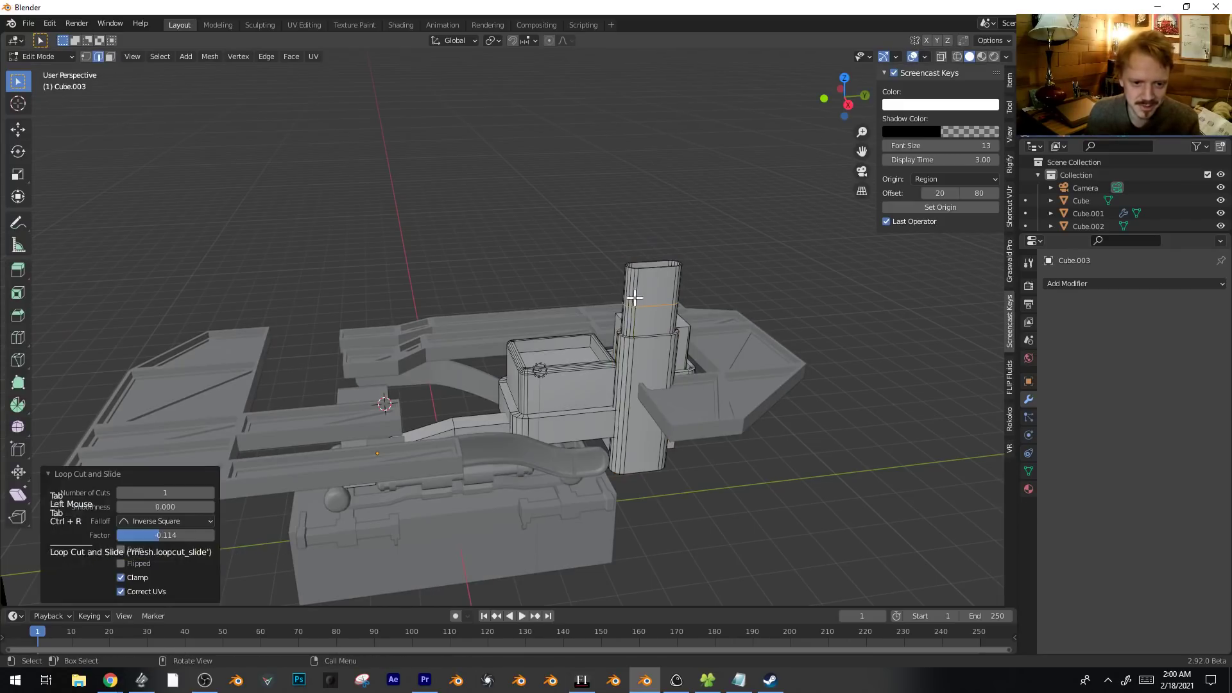
{"action": "key", "text": "3"}
{"action": "left_click", "coordinate": [645, 318], "text": "alt"}
Cut a loop near the pipe's mouth and extrude the top face loop outward 0.153 m along its normals.
{"action": "key", "text": "ctrl+r"}
{"action": "left_click", "coordinate": [637, 279]}
{"action": "left_click", "coordinate": [637, 273]}
{"action": "key", "text": "3"}
{"action": "left_click", "coordinate": [638, 273], "text": "alt"}
{"action": "key", "text": "alt+e"}
{"action": "left_click", "coordinate": [765, 287]}
Slant the pipe's mouth by lowering the vertices on one side of its top along Z in the see-through right view.
{"action": "key", "text": "KP_1"}
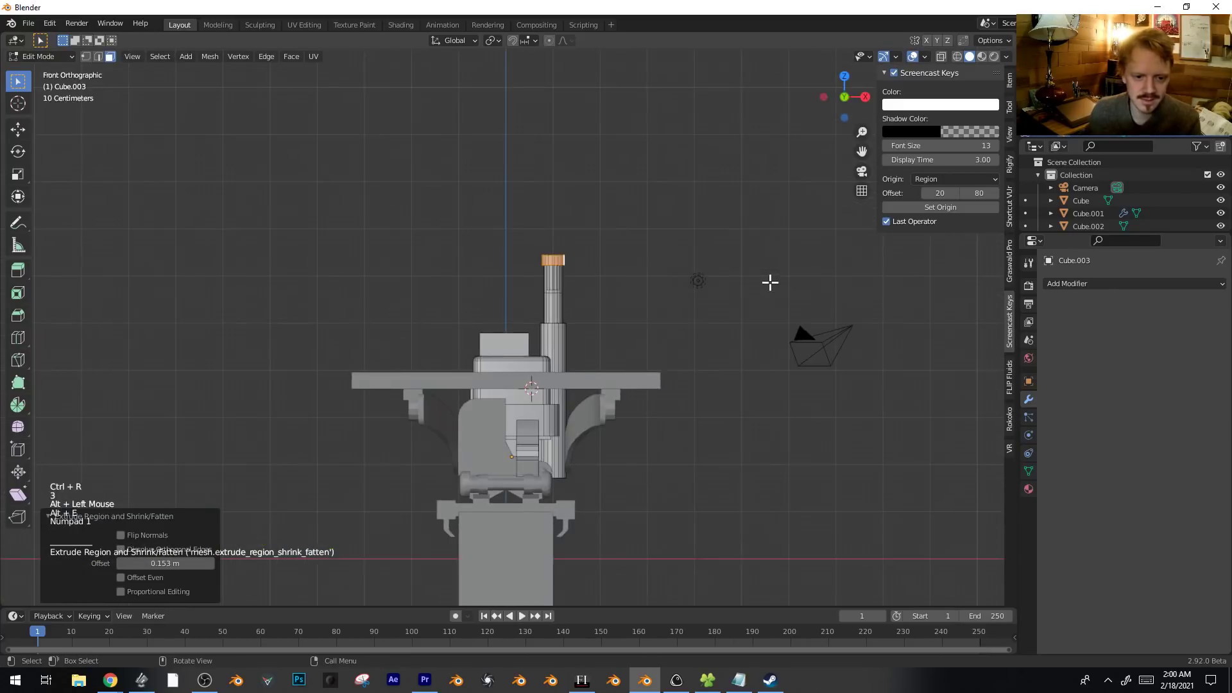
{"action": "key", "text": "KP_3"}
{"action": "key", "text": "1"}
{"action": "key", "text": "alt+z"}
{"action": "key", "text": "alt+a"}
{"action": "key", "text": "b"}
{"action": "left_click_drag", "start_coordinate": [620, 232], "coordinate": [596, 286]}
{"action": "key", "text": "g"}
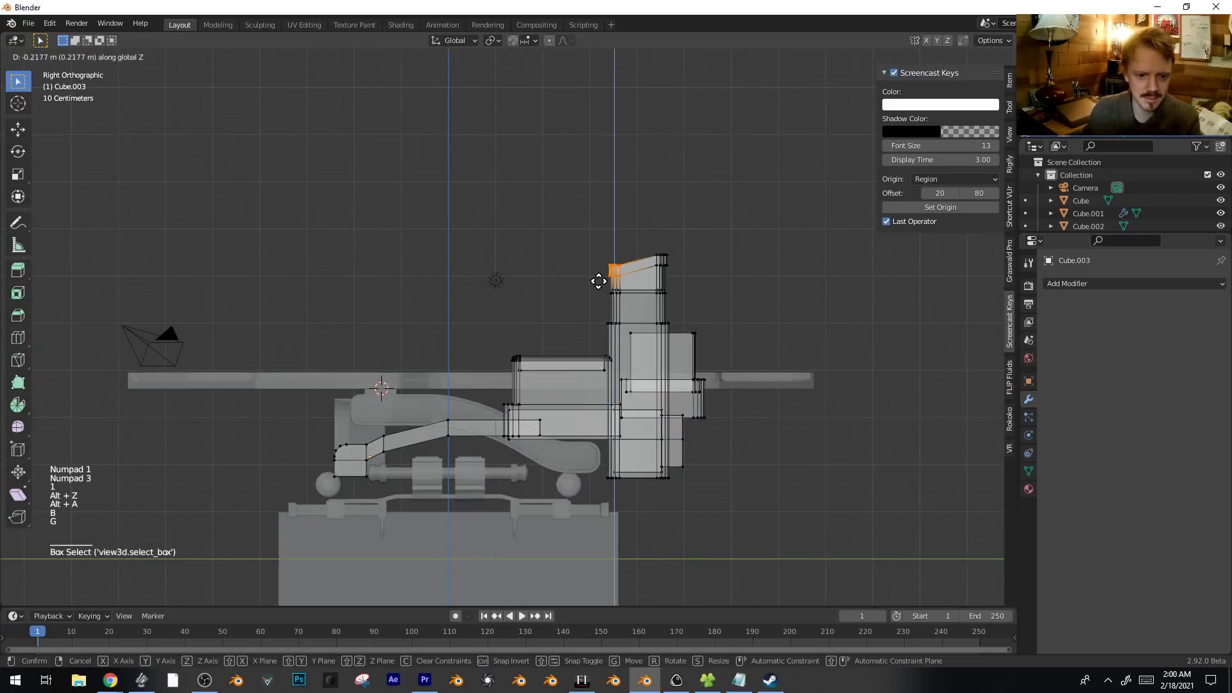
{"action": "left_click", "coordinate": [598, 288]}
{"action": "key", "text": "Tab"}
{"action": "key", "text": "alt+z"}
{"action": "middle_click_drag", "start_coordinate": [599, 291], "coordinate": [652, 373]}
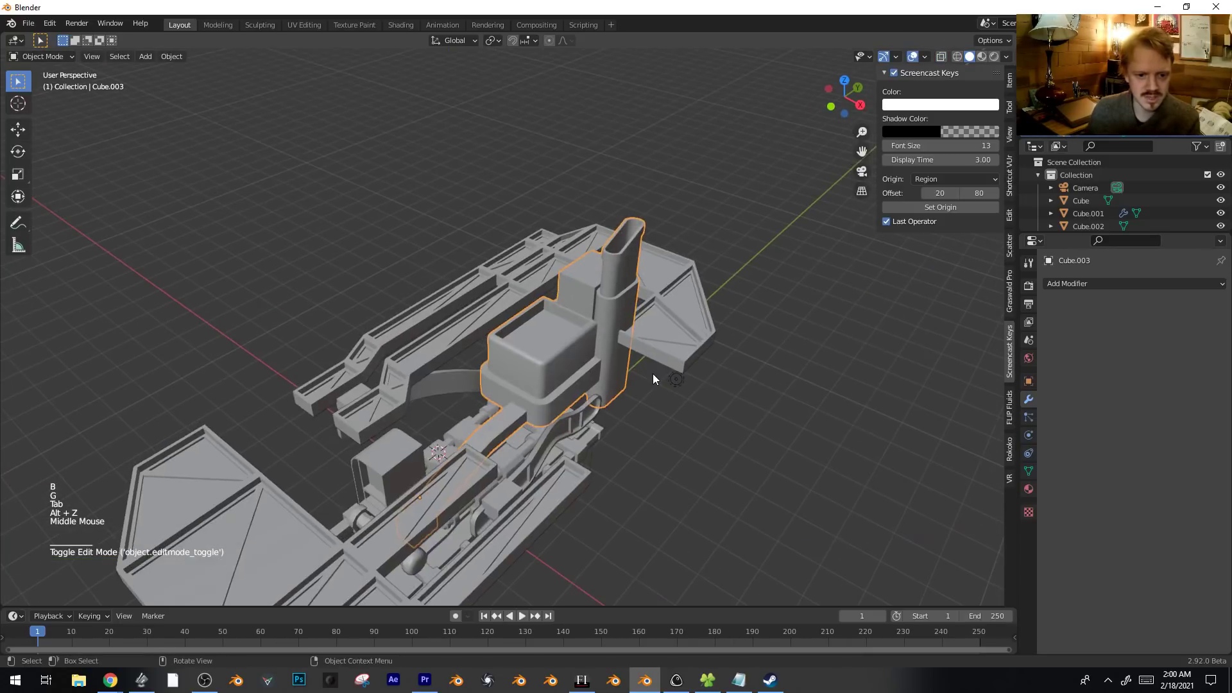
{"action": "key", "text": "alt+a"}
{"action": "scroll", "coordinate": [653, 373], "scroll_direction": "down", "scroll_amount": 5}
{"action": "middle_click_drag", "start_coordinate": [562, 393], "coordinate": [591, 378]}
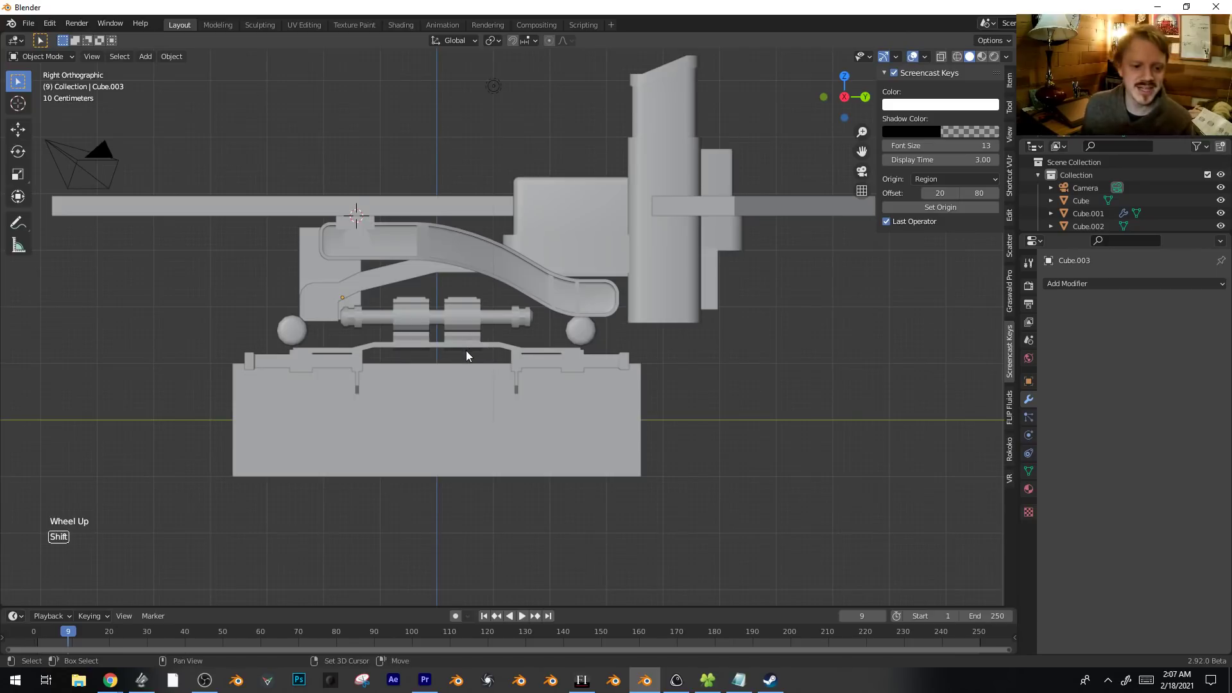
Place the 3D cursor on the machine's base block in the right view and add a single-bone armature there.
{"action": "middle_click_drag", "start_coordinate": [466, 350], "coordinate": [496, 354], "text": "shift"}
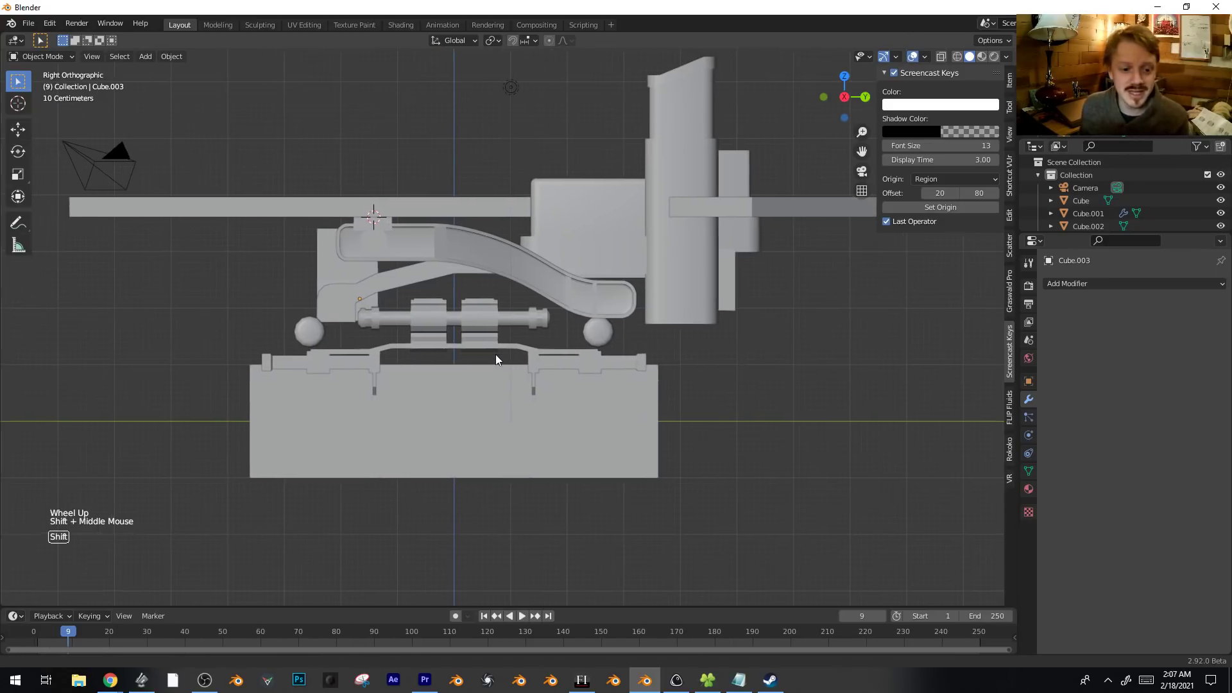
{"action": "scroll", "coordinate": [525, 440], "scroll_direction": "up", "scroll_amount": 1, "text": "shift"}
{"action": "right_click", "coordinate": [482, 468], "text": "shift"}
{"action": "key", "text": "shift+a"}
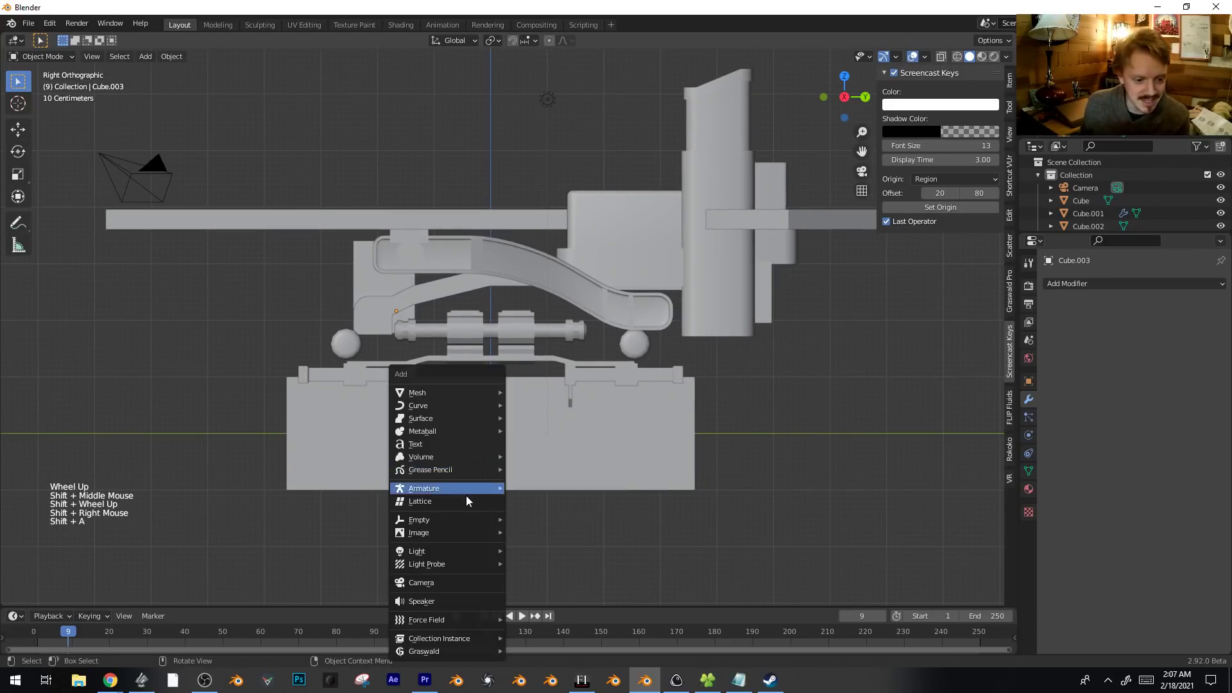
{"action": "mouse_move", "coordinate": [453, 489]}
{"action": "left_click", "coordinate": [533, 488]}
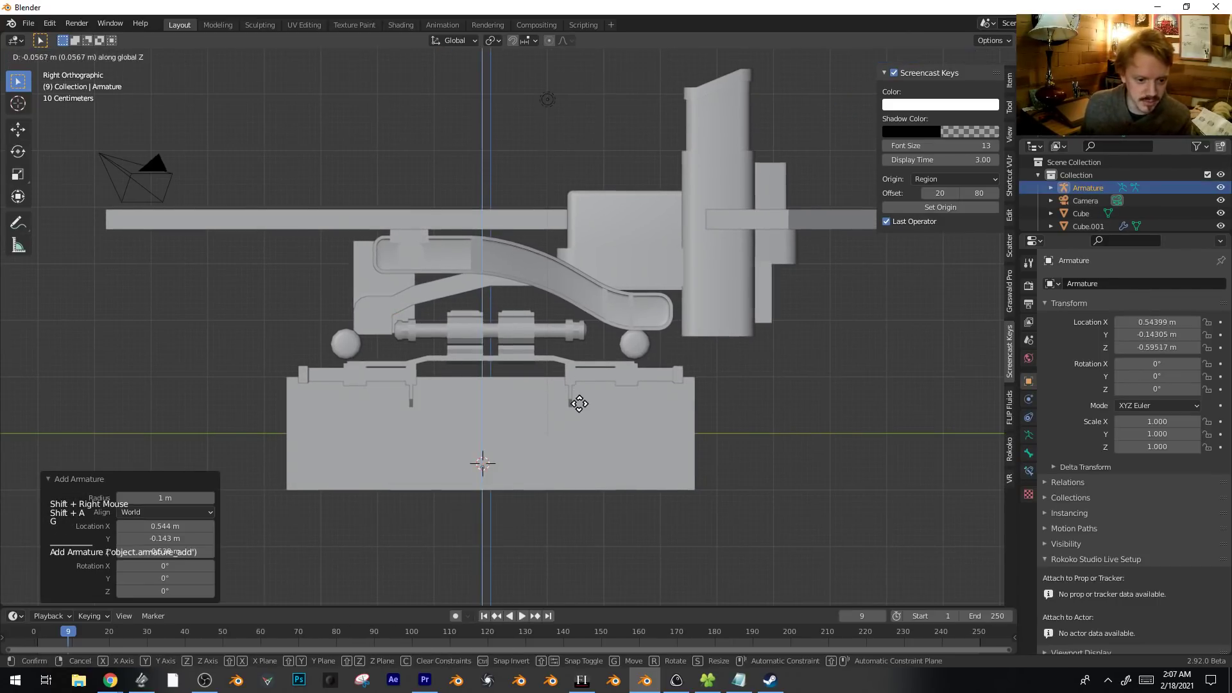
Open the armature's viewport display settings and turn on In Front.
{"action": "middle_click_drag", "start_coordinate": [517, 456], "coordinate": [770, 459]}
{"action": "left_click", "coordinate": [1029, 436]}
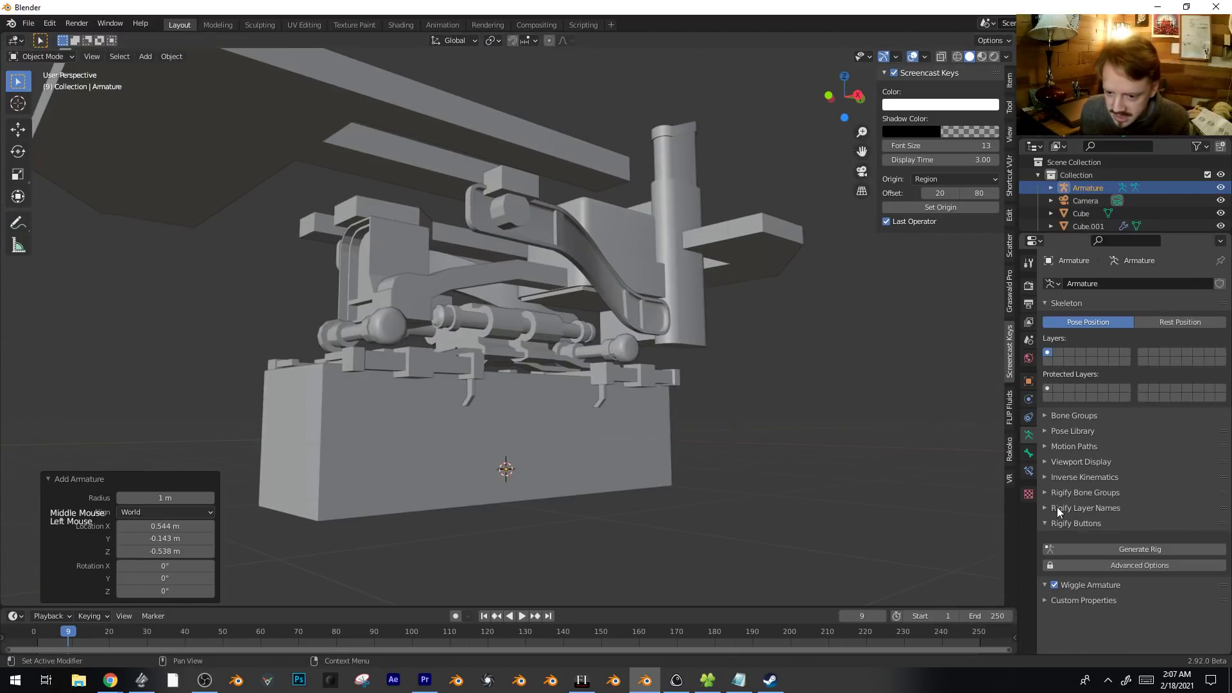
{"action": "left_click", "coordinate": [1048, 464]}
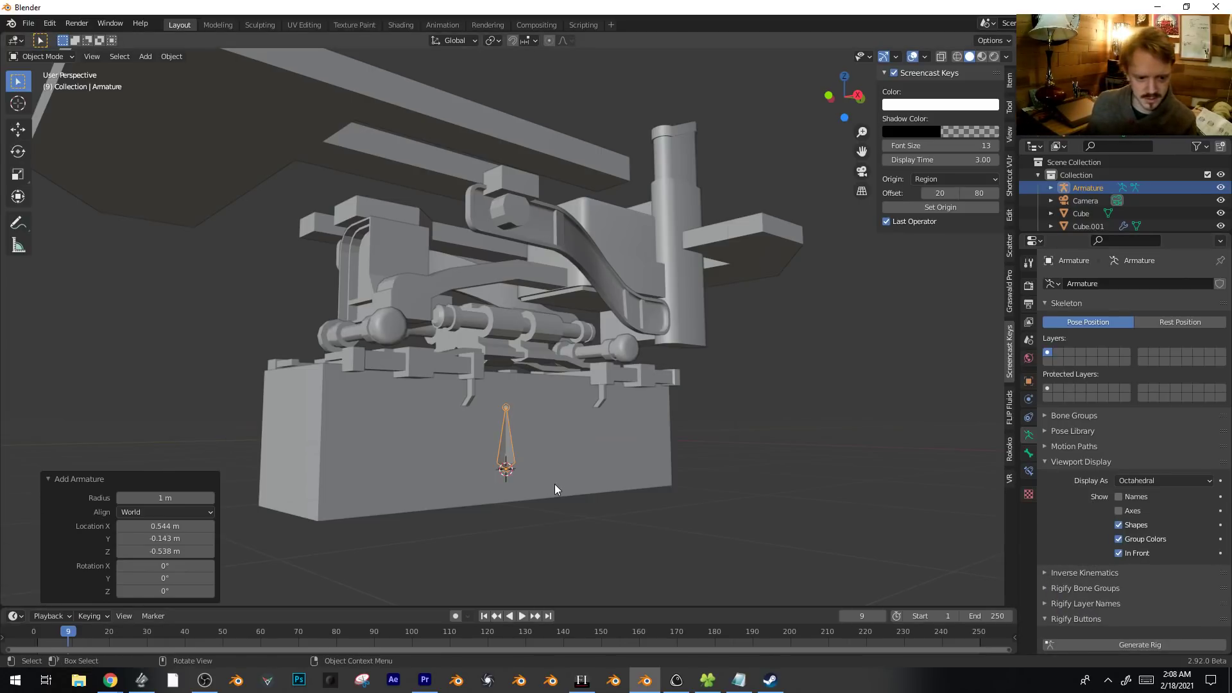
Lower the armature slightly along Z within the base block in the right view.
{"action": "key", "text": "KP_1"}
{"action": "key", "text": "KP_3"}
{"action": "key", "text": "g"}
{"action": "key", "text": "z"}
{"action": "left_click", "coordinate": [505, 489]}
Raise the bone's tip 1.463 m along Z to the height of the horizontal cylinders.
{"action": "key", "text": "Tab"}
{"action": "left_click", "coordinate": [485, 415]}
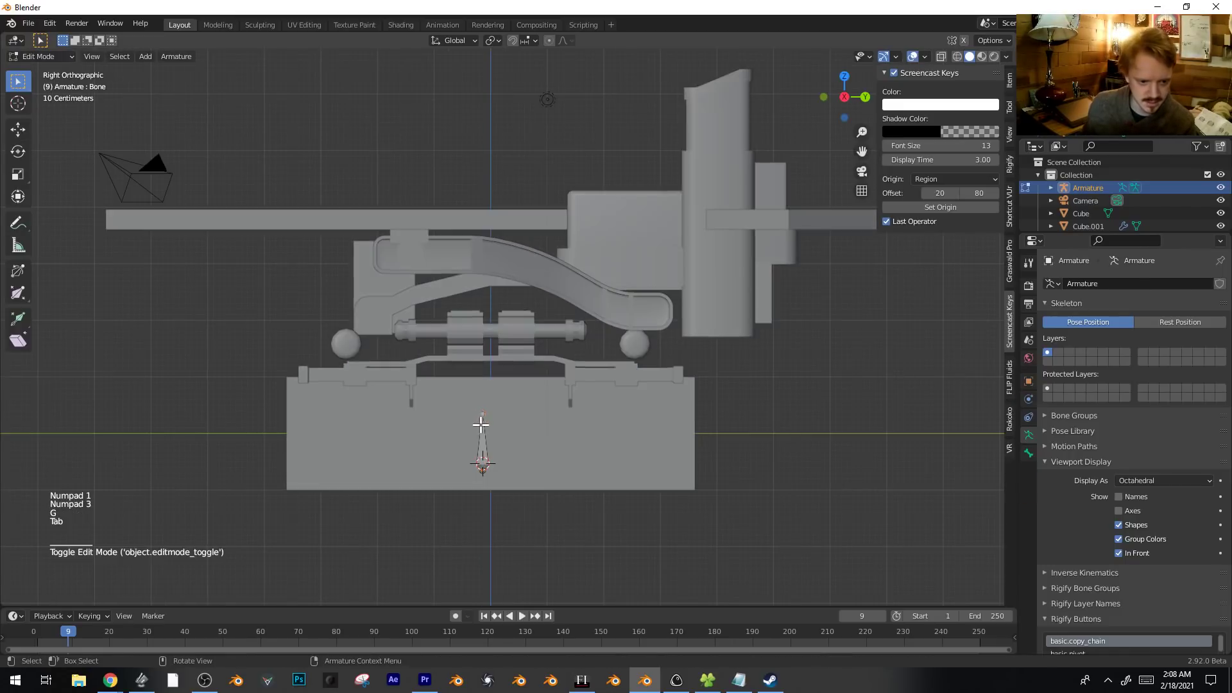
{"action": "key", "text": "g"}
{"action": "key", "text": "z"}
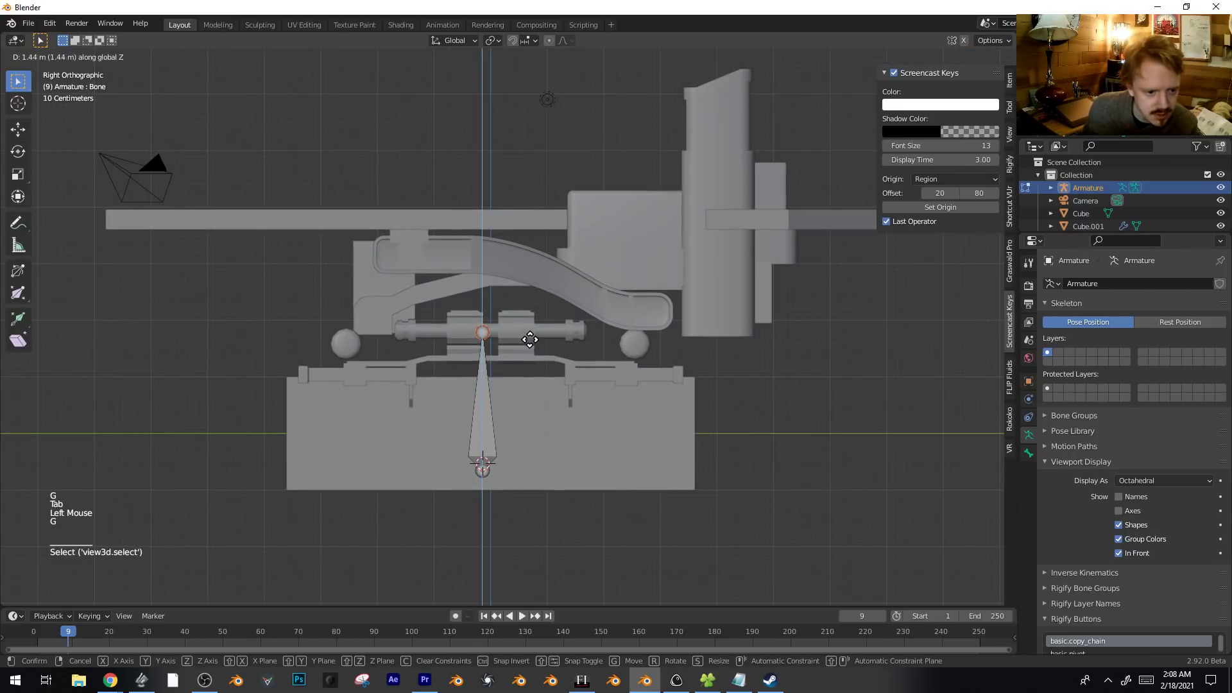
{"action": "left_click", "coordinate": [530, 340]}
Move the whole armature about -0.42 m along X to centre it on the machine in the top view.
{"action": "middle_click_drag", "start_coordinate": [523, 347], "coordinate": [518, 522]}
{"action": "key", "text": "KP_7"}
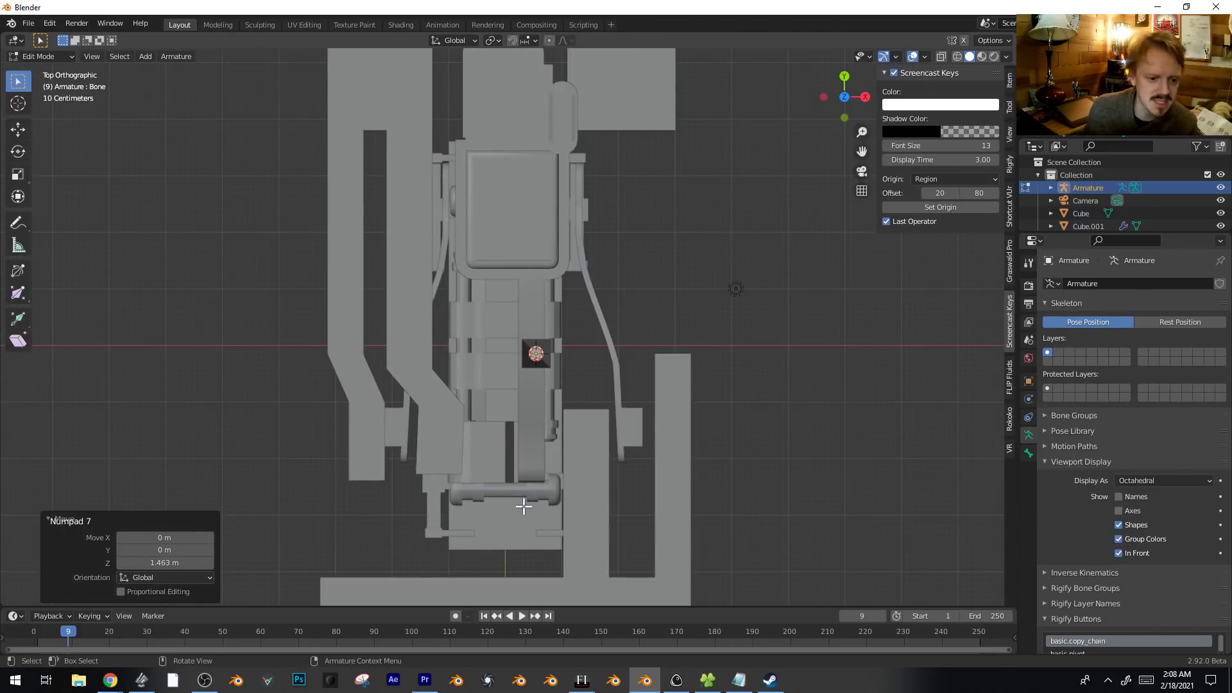
{"action": "key", "text": "Tab"}
{"action": "key", "text": "g"}
{"action": "left_click", "coordinate": [580, 441]}
{"action": "key", "text": "KP_1"}
{"action": "key", "text": "KP_3"}
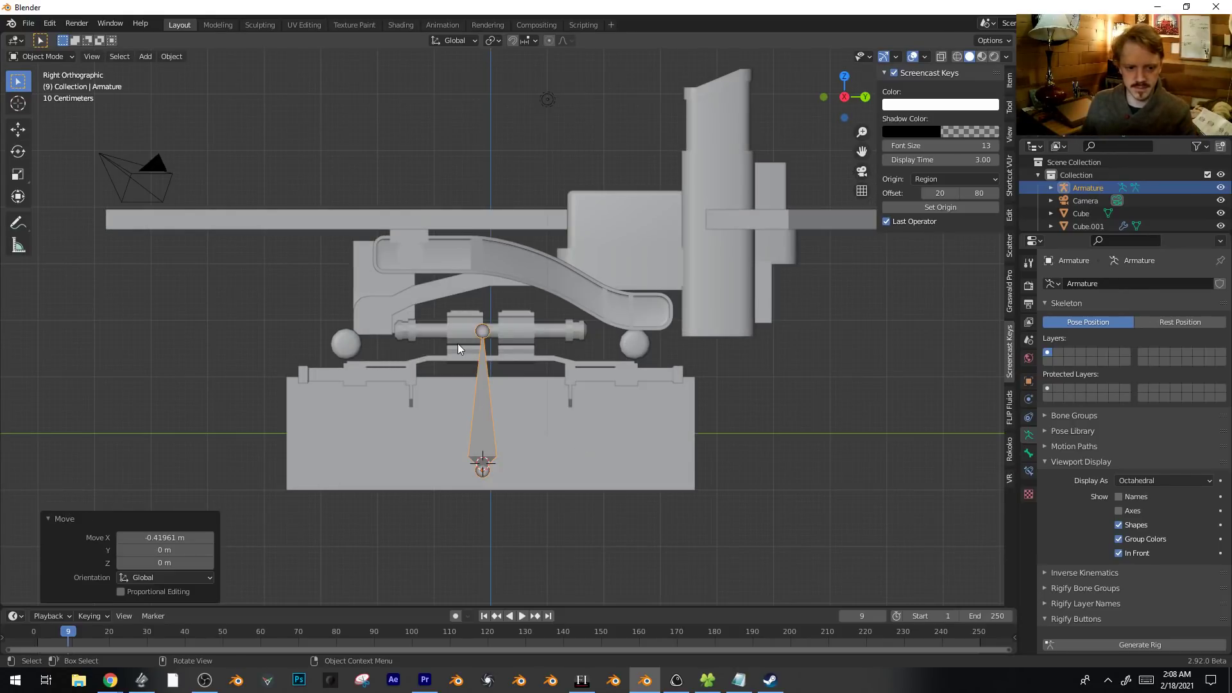
Shift the whole upright bone along Y to the middle of the base block in the right view.
{"action": "key", "text": "Tab"}
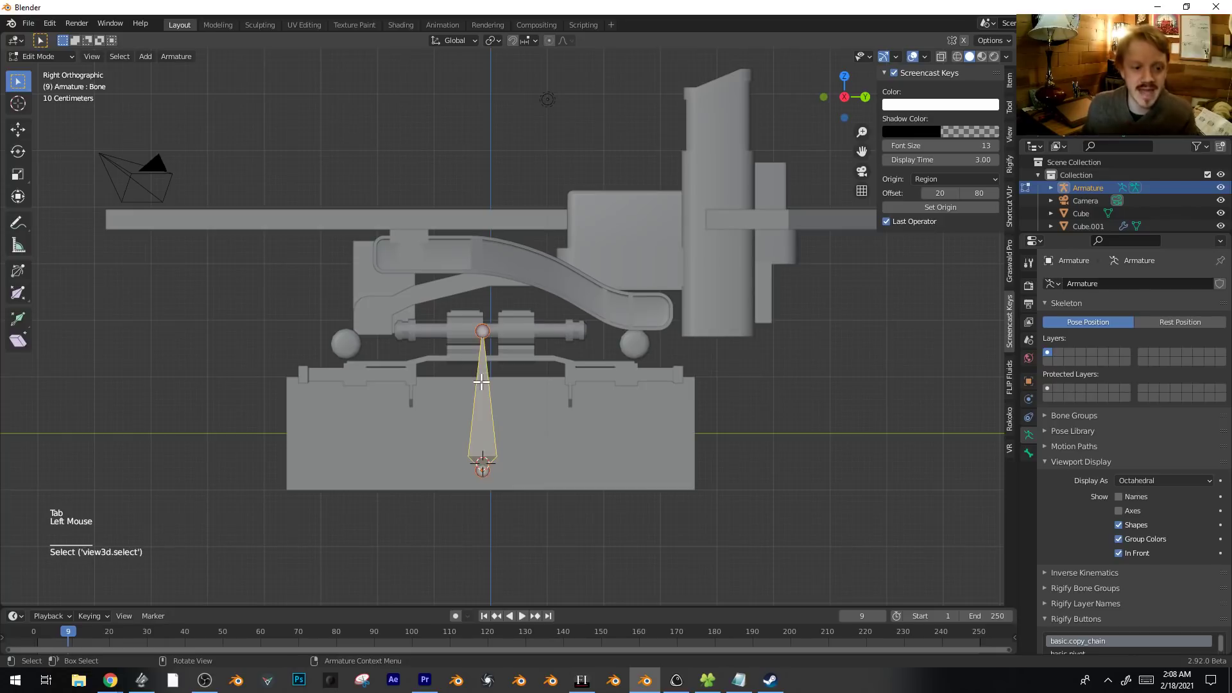
{"action": "scroll", "coordinate": [490, 385], "scroll_direction": "up", "scroll_amount": 2}
{"action": "middle_click_drag", "start_coordinate": [490, 385], "coordinate": [599, 385], "text": "shift"}
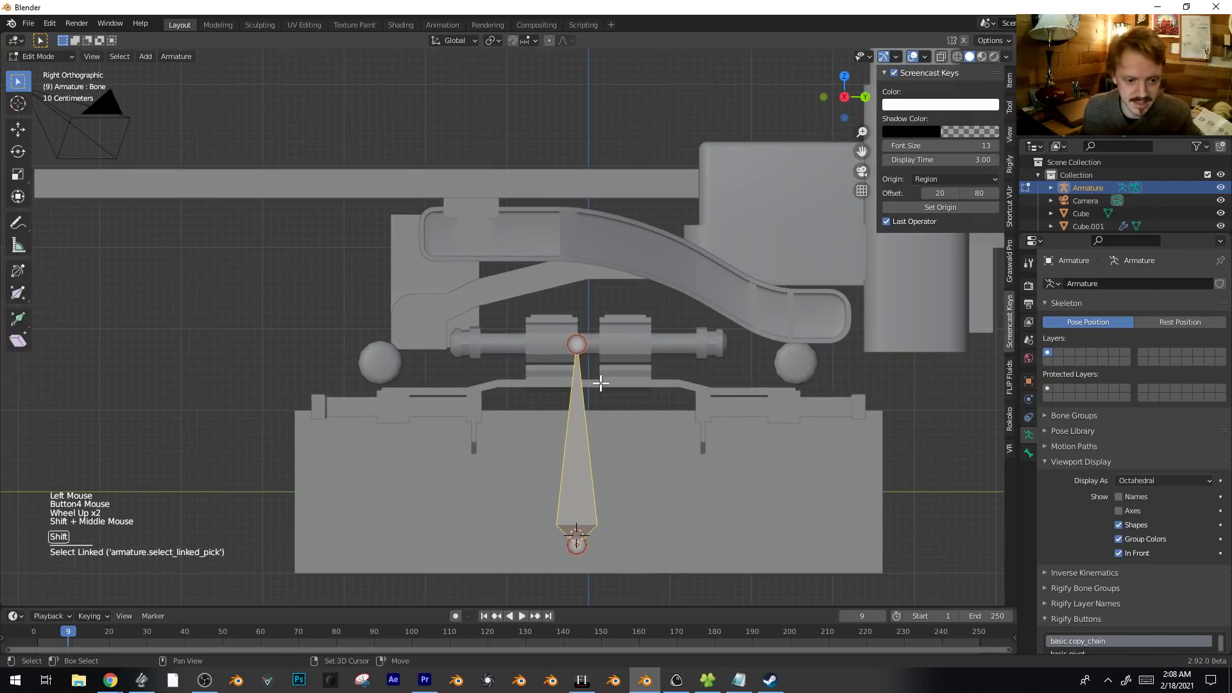
{"action": "key", "text": "g"}
{"action": "left_click", "coordinate": [617, 383]}
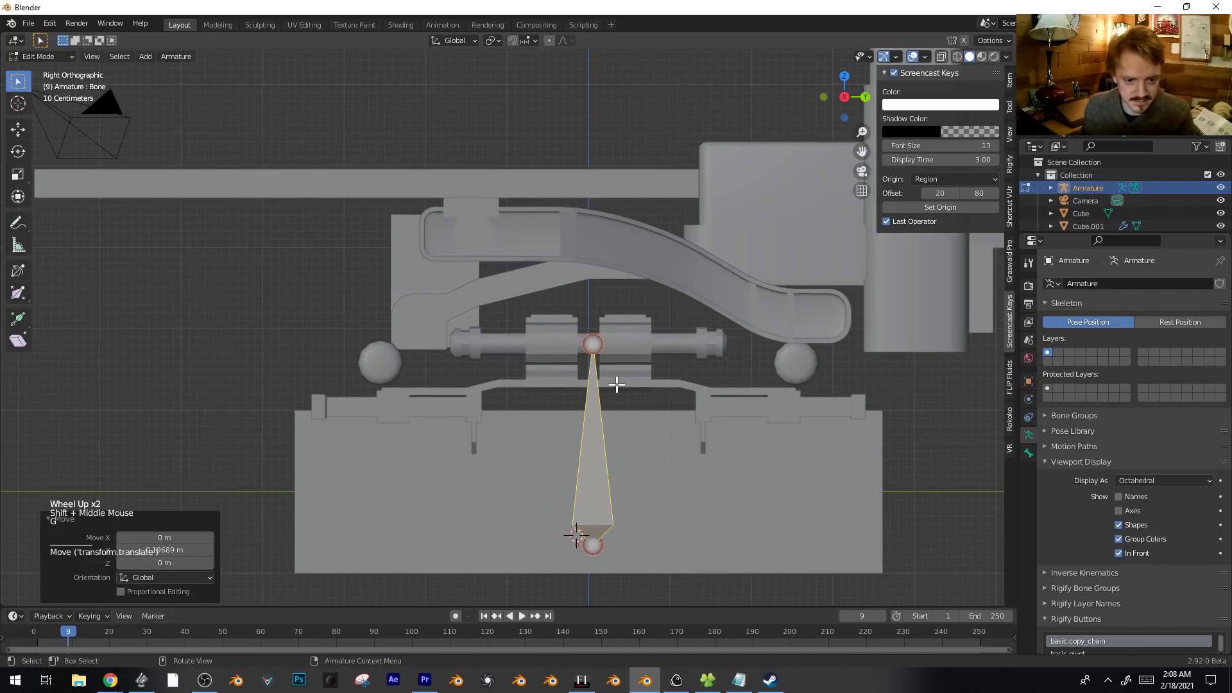
Extrude a new bone about 2.1 m in the negative Y direction from the upright bone's tip.
{"action": "left_click", "coordinate": [595, 346]}
{"action": "key", "text": "e"}
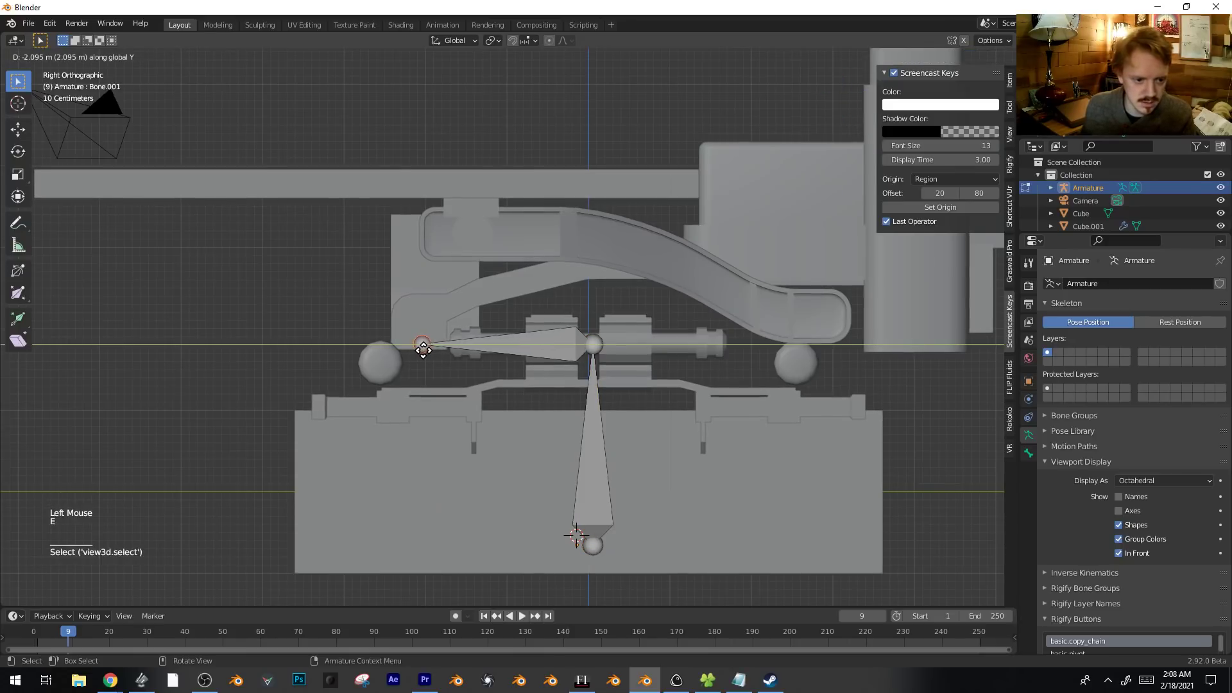
{"action": "left_click", "coordinate": [423, 349]}
Duplicate the horizontal bone, rotate the copy 158° and place it along the arched bar's lower end.
{"action": "left_click", "coordinate": [491, 340]}
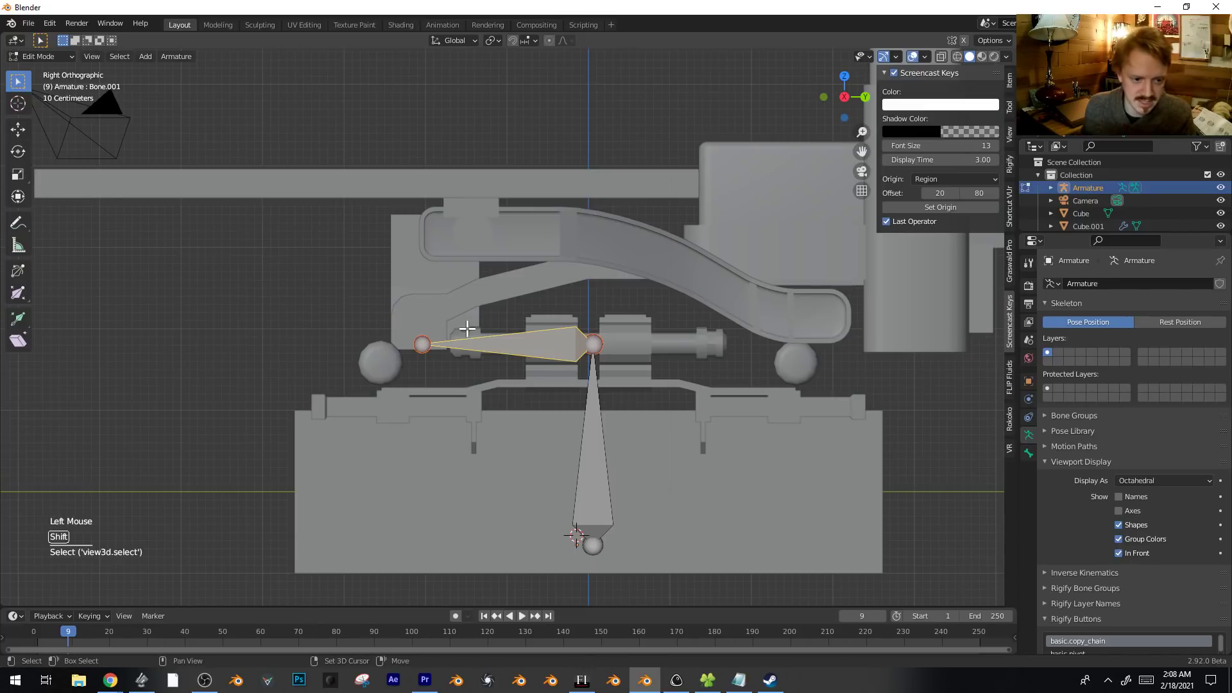
{"action": "key", "text": "shift+d"}
{"action": "key", "text": "r"}
{"action": "left_click", "coordinate": [501, 243]}
{"action": "key", "text": "g"}
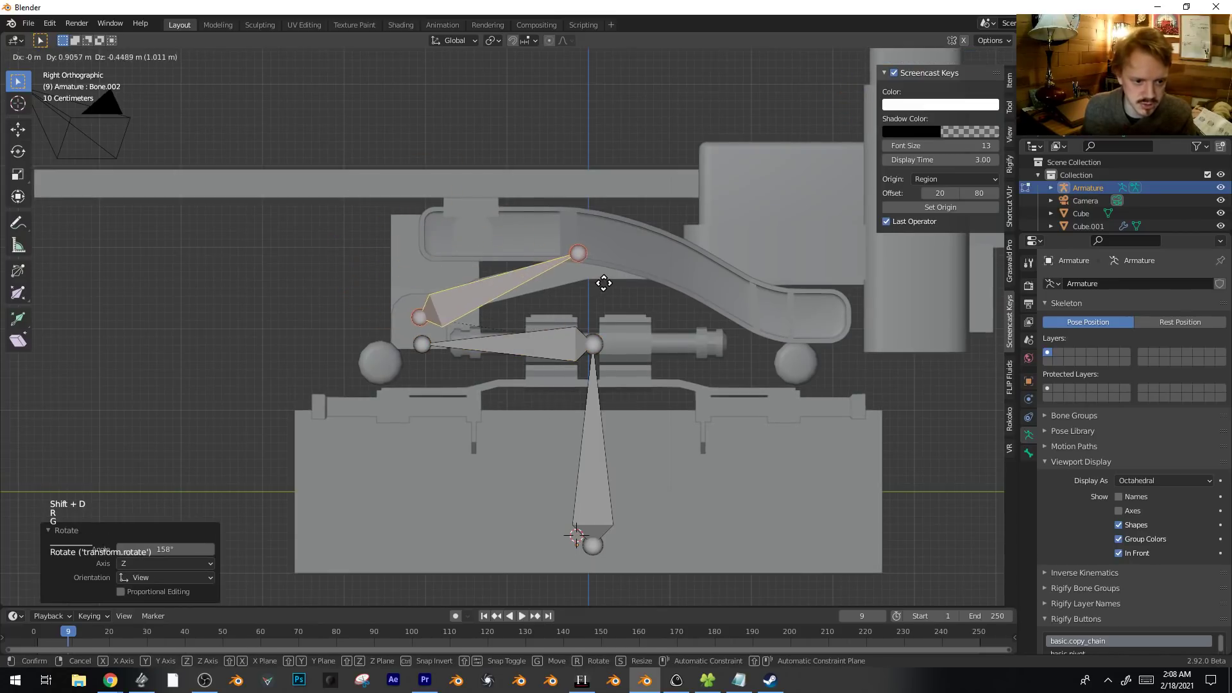
{"action": "left_click", "coordinate": [605, 277]}
Parent the duplicated slanted bone to the horizontal bone with Keep Offset.
{"action": "left_click", "coordinate": [520, 347], "text": "shift"}
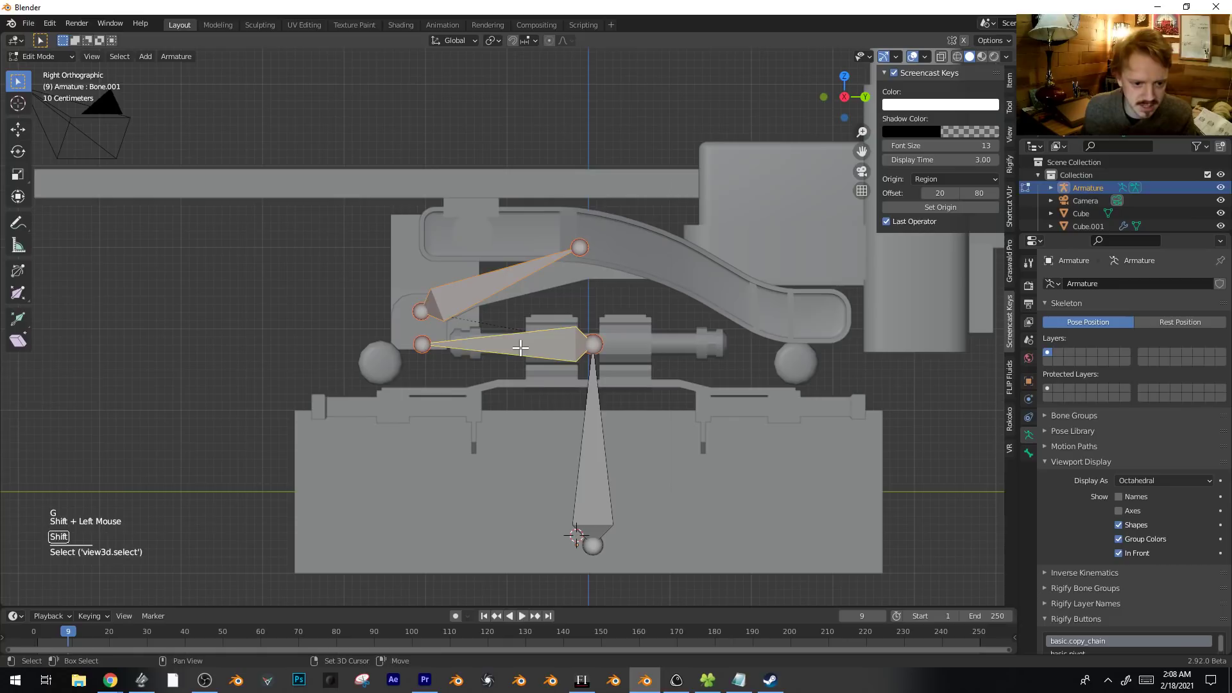
{"action": "key", "text": "ctrl+p"}
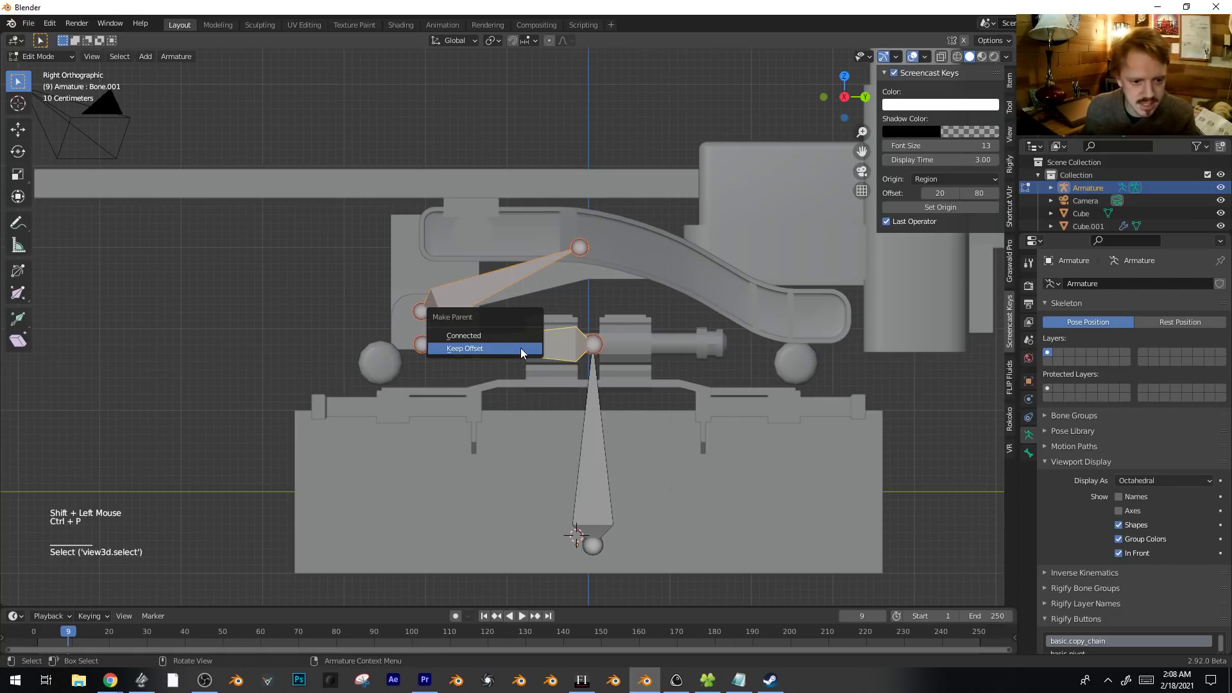
{"action": "left_click", "coordinate": [522, 351]}
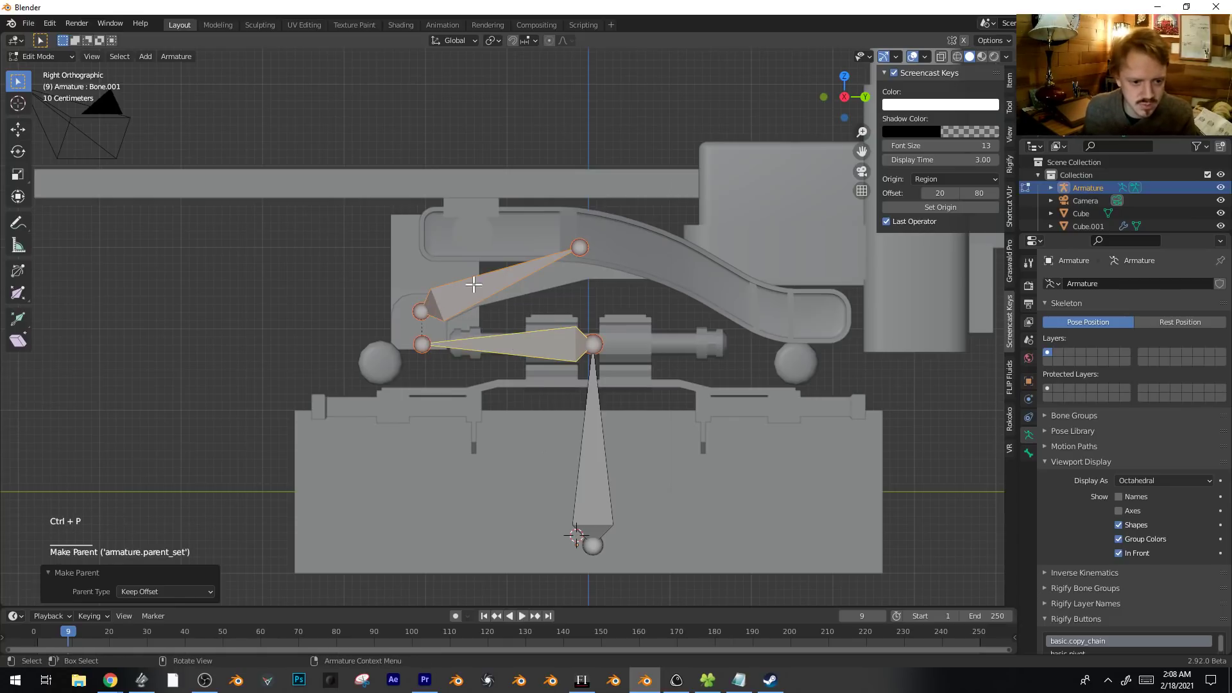
Extend the slanted bone's tip about 1.7 m along Y toward the machine's rounded box.
{"action": "left_click", "coordinate": [579, 248]}
{"action": "key", "text": "g"}
{"action": "key", "text": "g"}
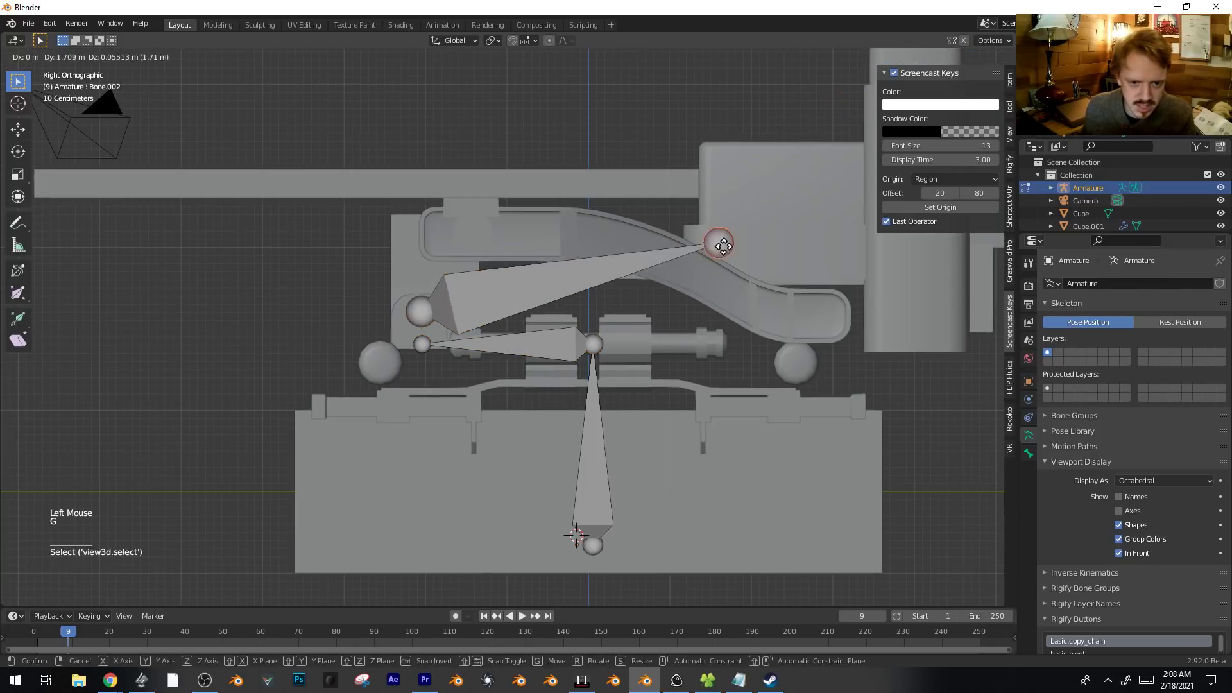
{"action": "middle_click_drag", "start_coordinate": [691, 254], "coordinate": [601, 394]}
Shift the whole slanted bone along X to line up with the arched bar, about 0.23 m and another 0.10 m.
{"action": "left_click", "coordinate": [489, 363]}
{"action": "mouse_move", "coordinate": [489, 363]}
{"action": "middle_mouse_down"}
{"action": "mouse_move", "coordinate": [494, 338]}
{"action": "mouse_move", "coordinate": [500, 358]}
{"action": "middle_mouse_up"}
{"action": "key", "text": "g"}
{"action": "left_click", "coordinate": [500, 357]}
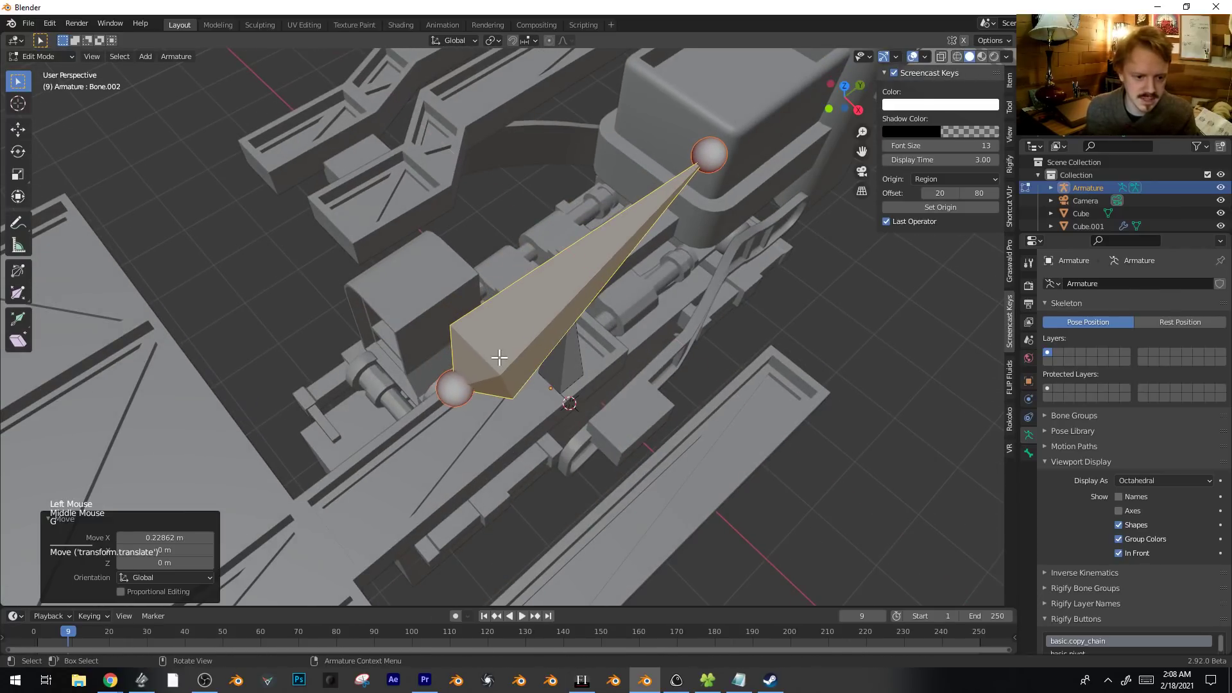
{"action": "key", "text": "KP_7"}
{"action": "key", "text": "g"}
{"action": "left_click", "coordinate": [603, 413]}
{"action": "middle_click_drag", "start_coordinate": [603, 414], "coordinate": [435, 295]}
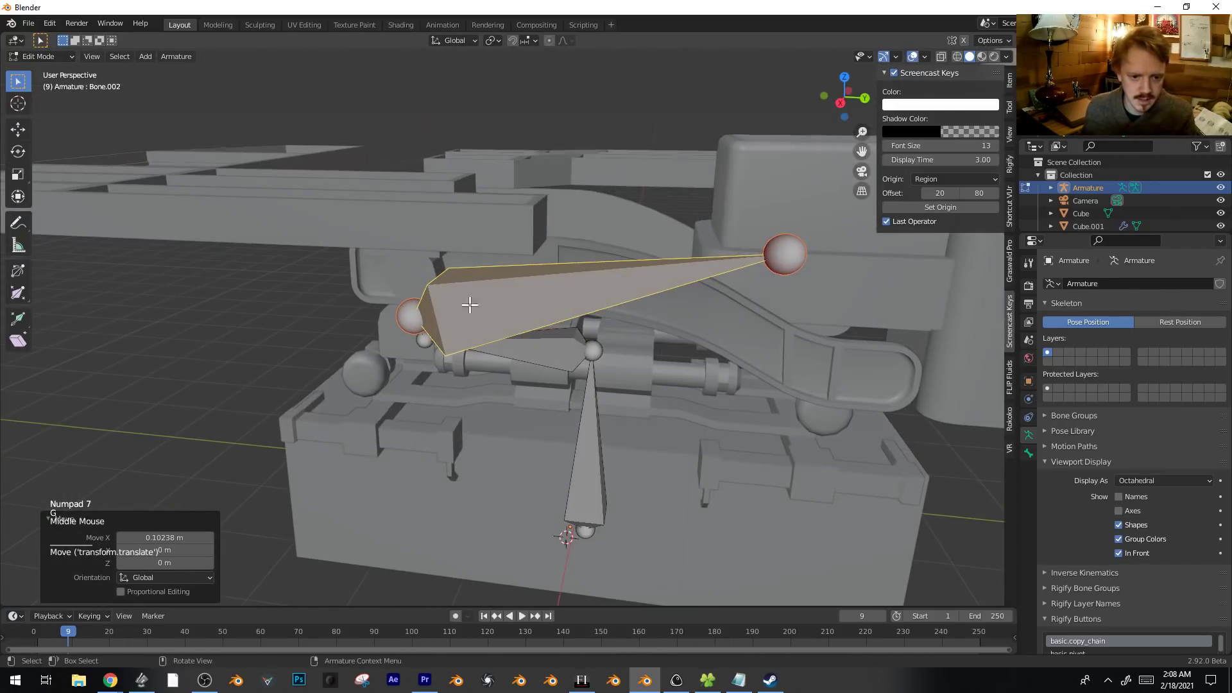
Set the armature's bone display to Stick and toggle the Axes display option.
{"action": "left_click", "coordinate": [1138, 482]}
{"action": "left_click", "coordinate": [1143, 509]}
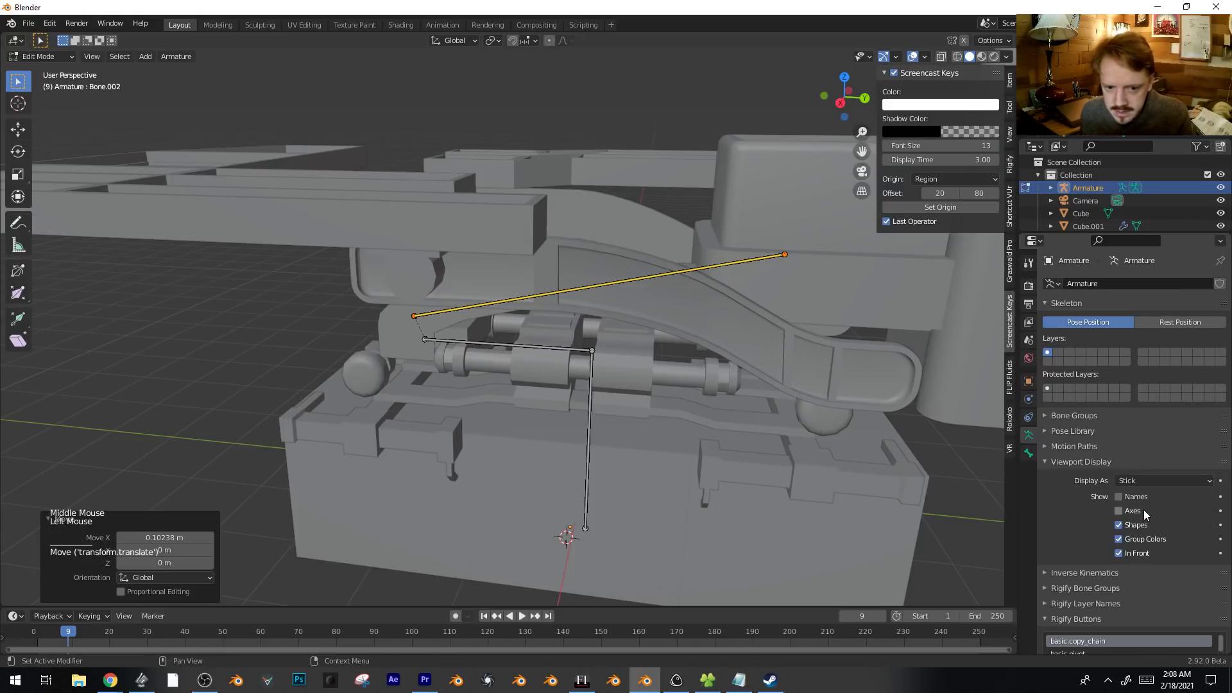
{"action": "left_click", "coordinate": [1162, 482]}
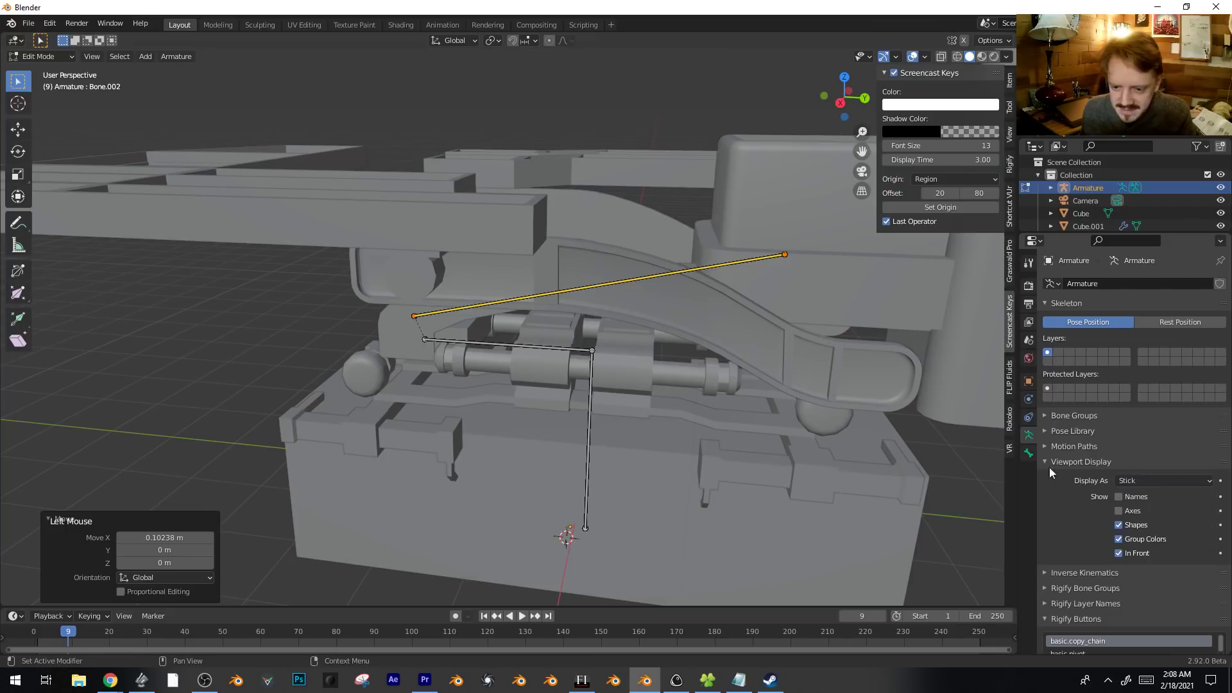
{"action": "middle_click_drag", "start_coordinate": [687, 372], "coordinate": [621, 303]}
{"action": "left_click", "coordinate": [619, 287]}
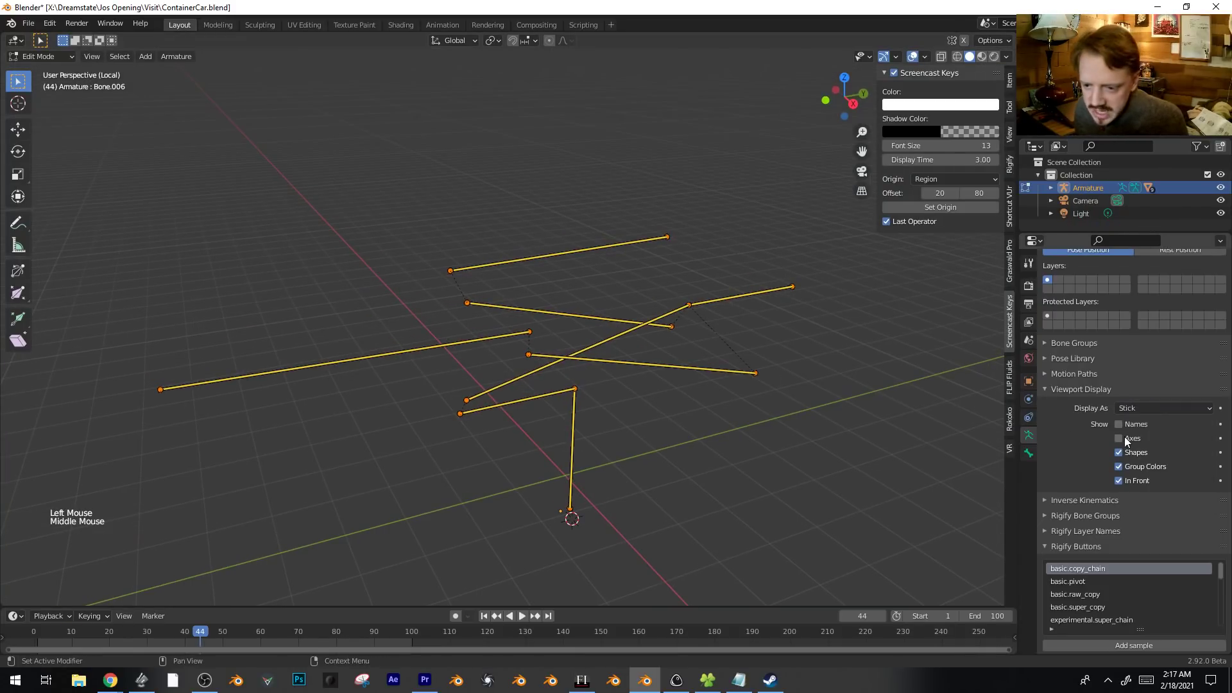
{"action": "left_click", "coordinate": [1119, 438]}
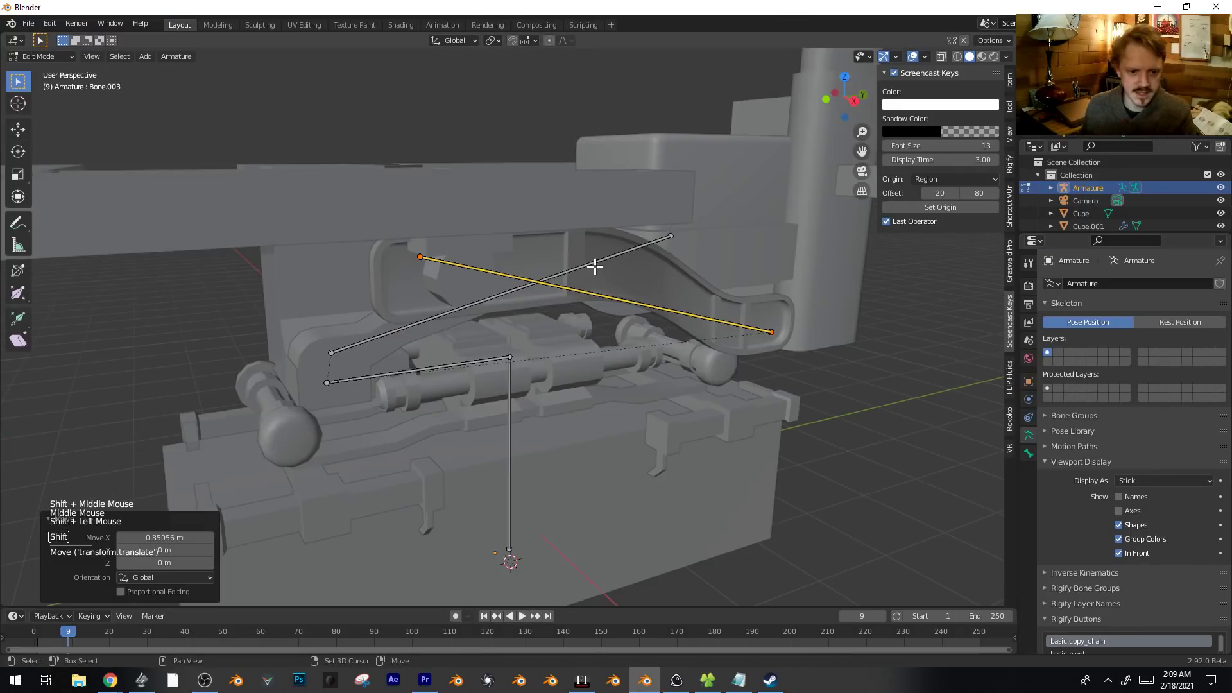
Parent the bone along the curved side arm to the slanted bone with Keep Offset.
{"action": "left_click", "coordinate": [594, 265], "text": "shift"}
{"action": "key", "text": "ctrl+p"}
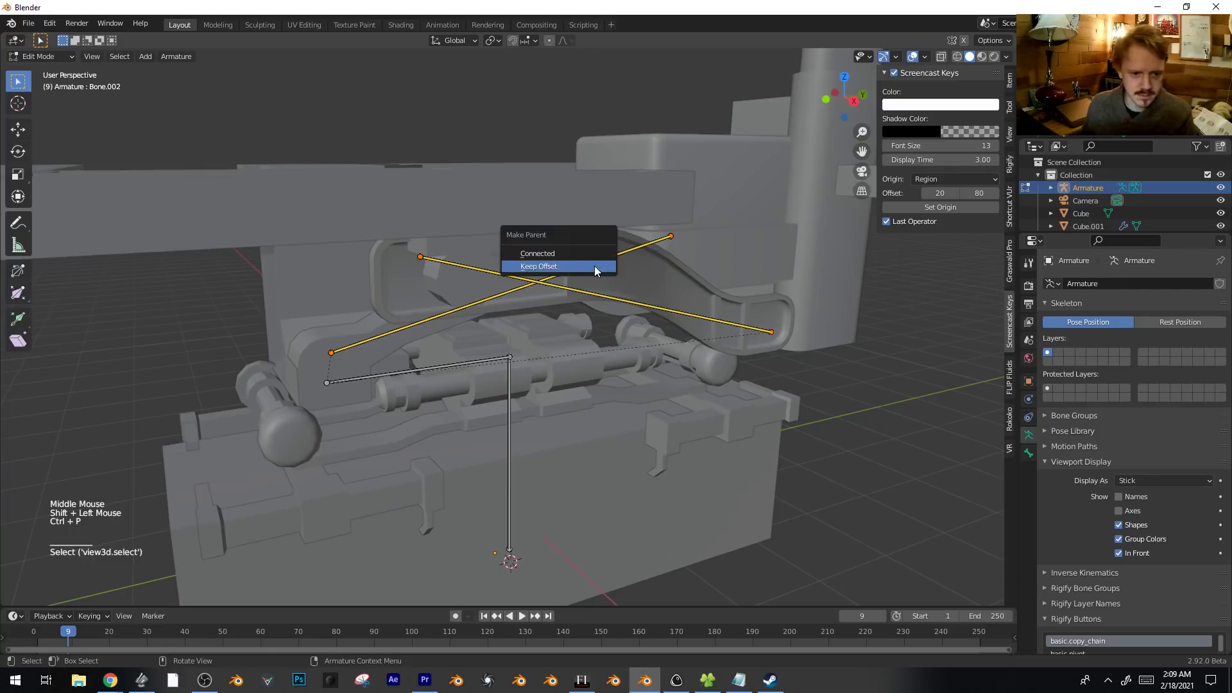
{"action": "left_click", "coordinate": [595, 265]}
Duplicate the bones' side-arm placement onto the machine's opposite side in the top view.
{"action": "key", "text": "KP_7"}
{"action": "key", "text": "shift+d"}
{"action": "left_click", "coordinate": [547, 326]}
Duplicate the curved side arm's bone, then rotate and position the copy along the front platform.
{"action": "left_click", "coordinate": [646, 319]}
{"action": "key", "text": "KP_3"}
{"action": "key", "text": "shift+d"}
{"action": "key", "text": "r"}
{"action": "key", "text": "g"}
{"action": "key", "text": "r"}
{"action": "key", "text": "KP_7"}
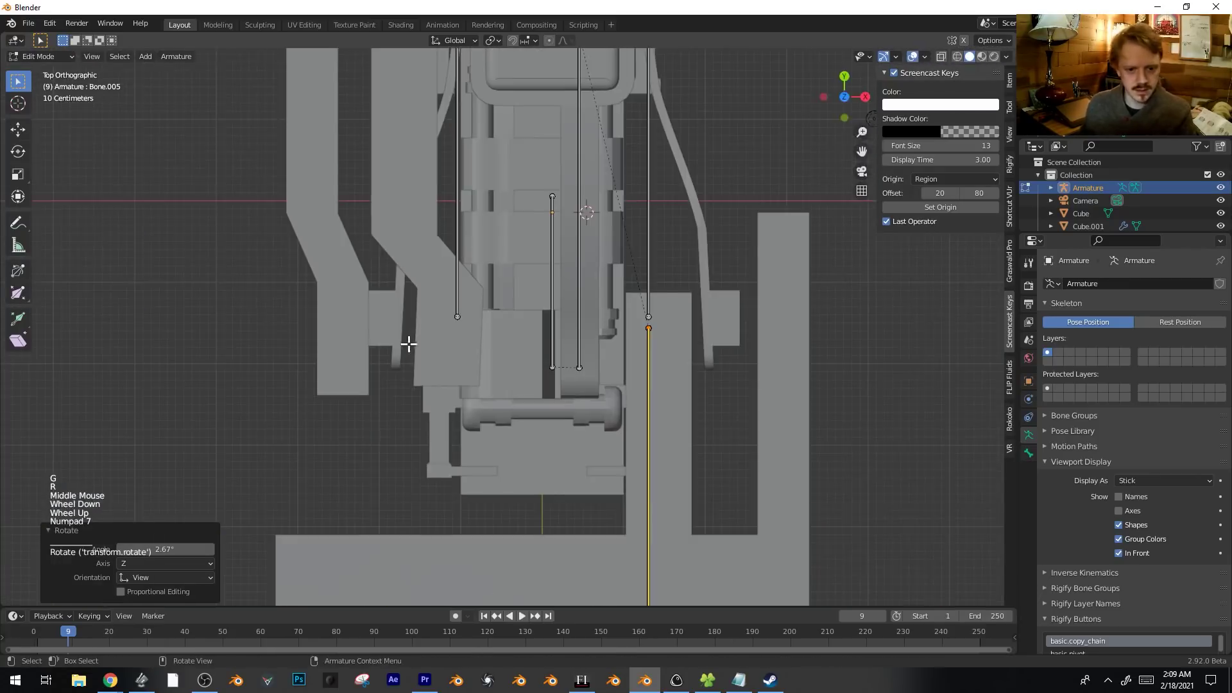
{"action": "key", "text": "g"}
Duplicate a bone for the opposite platform, rotating and moving the copy along its length.
{"action": "scroll", "coordinate": [432, 344], "scroll_direction": "down", "scroll_amount": 4}
{"action": "left_click", "coordinate": [620, 294], "text": "shift"}
{"action": "key", "text": "shift+d"}
{"action": "key", "text": "r"}
{"action": "key", "text": "g"}
Parent each platform bone to the side-arm bone that carries it.
{"action": "left_click", "coordinate": [527, 301], "text": "shift"}
{"action": "key", "text": "ctrl+p"}
{"action": "left_click", "coordinate": [522, 296]}
{"action": "left_click", "coordinate": [633, 411]}
{"action": "left_click", "coordinate": [620, 311], "text": "shift"}
{"action": "key", "text": "ctrl+p"}
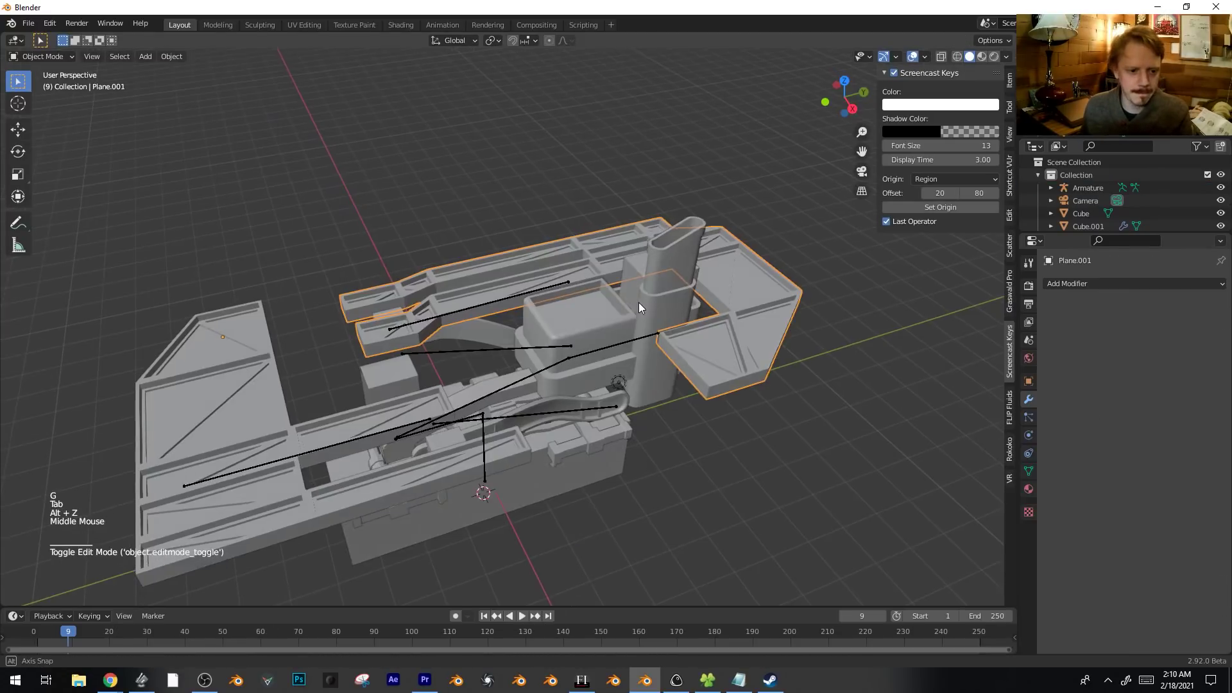
Turn off Lock Object Modes and select the armature in Object Mode.
{"action": "middle_click_drag", "start_coordinate": [638, 303], "coordinate": [636, 314]}
{"action": "left_click", "coordinate": [49, 23]}
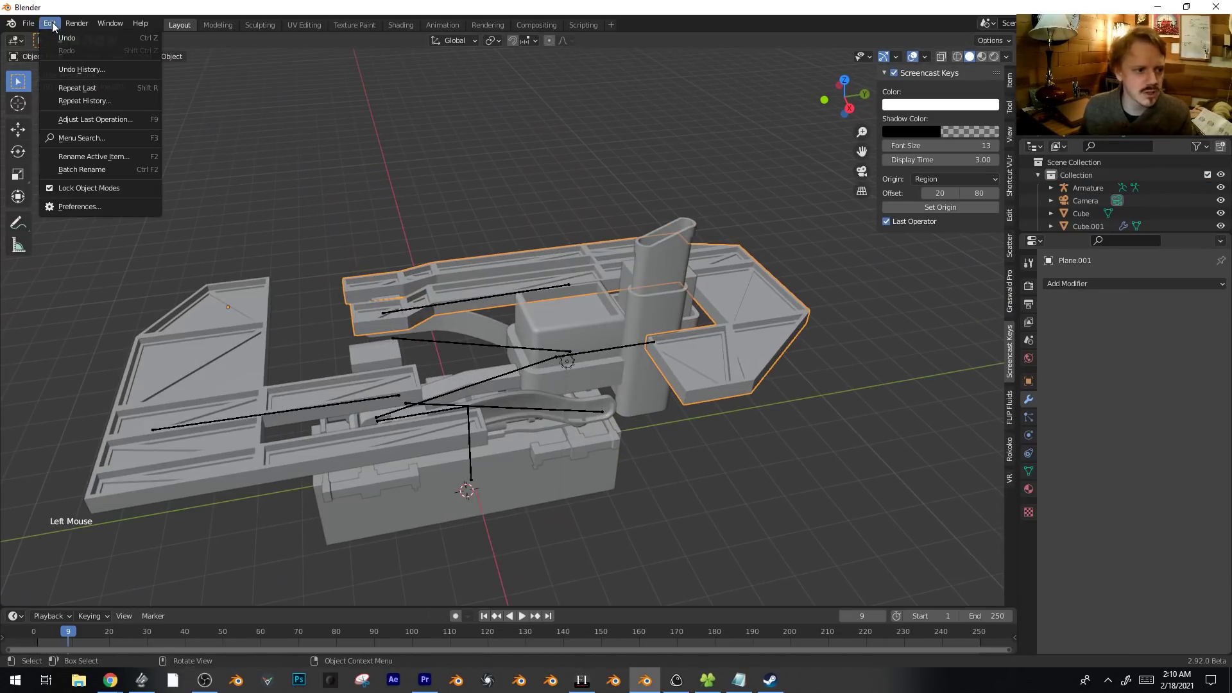
{"action": "left_click", "coordinate": [95, 188]}
{"action": "middle_click_drag", "start_coordinate": [478, 301], "coordinate": [447, 298]}
{"action": "left_click", "coordinate": [476, 313]}
{"action": "key", "text": "Tab"}
{"action": "key", "text": "Tab"}
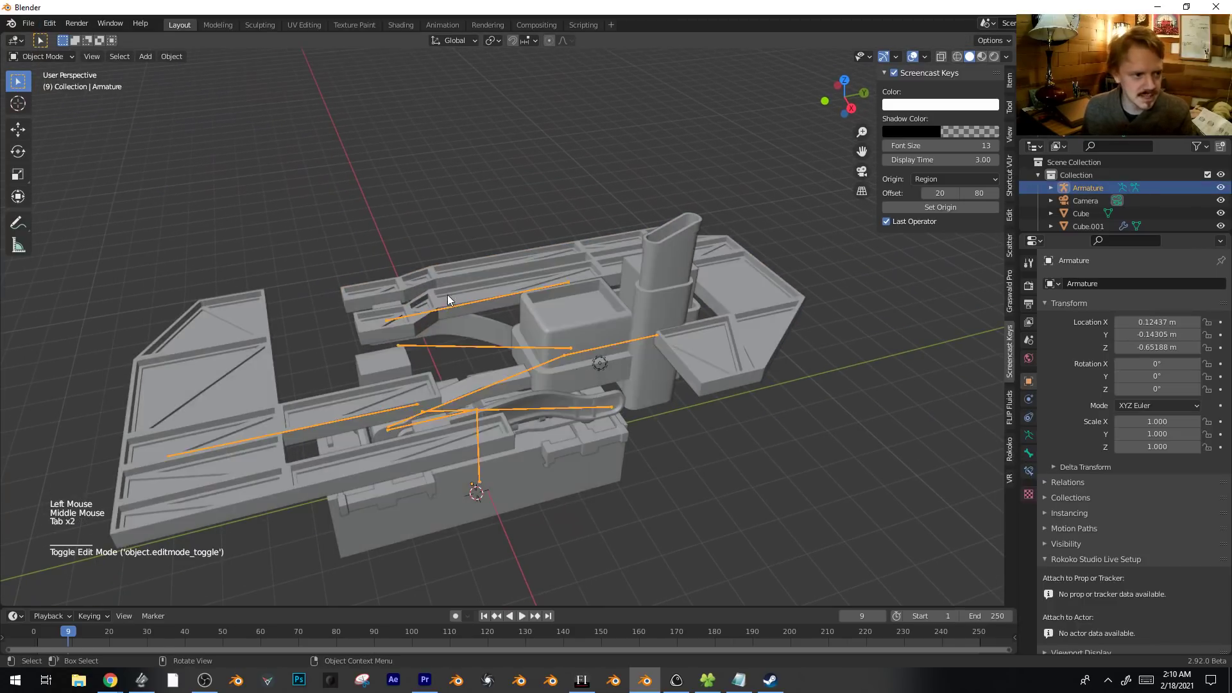
Parent the rear braced platform mesh to the bone running along it, using the Bone option.
{"action": "left_click", "coordinate": [45, 56]}
{"action": "middle_click_drag", "start_coordinate": [475, 257], "coordinate": [601, 268]}
{"action": "left_click", "coordinate": [507, 279]}
{"action": "scroll", "coordinate": [562, 299], "scroll_direction": "down", "scroll_amount": 1}
{"action": "scroll", "coordinate": [539, 271], "scroll_direction": "up", "scroll_amount": 1}
{"action": "scroll", "coordinate": [539, 271], "scroll_direction": "up", "scroll_amount": 1}
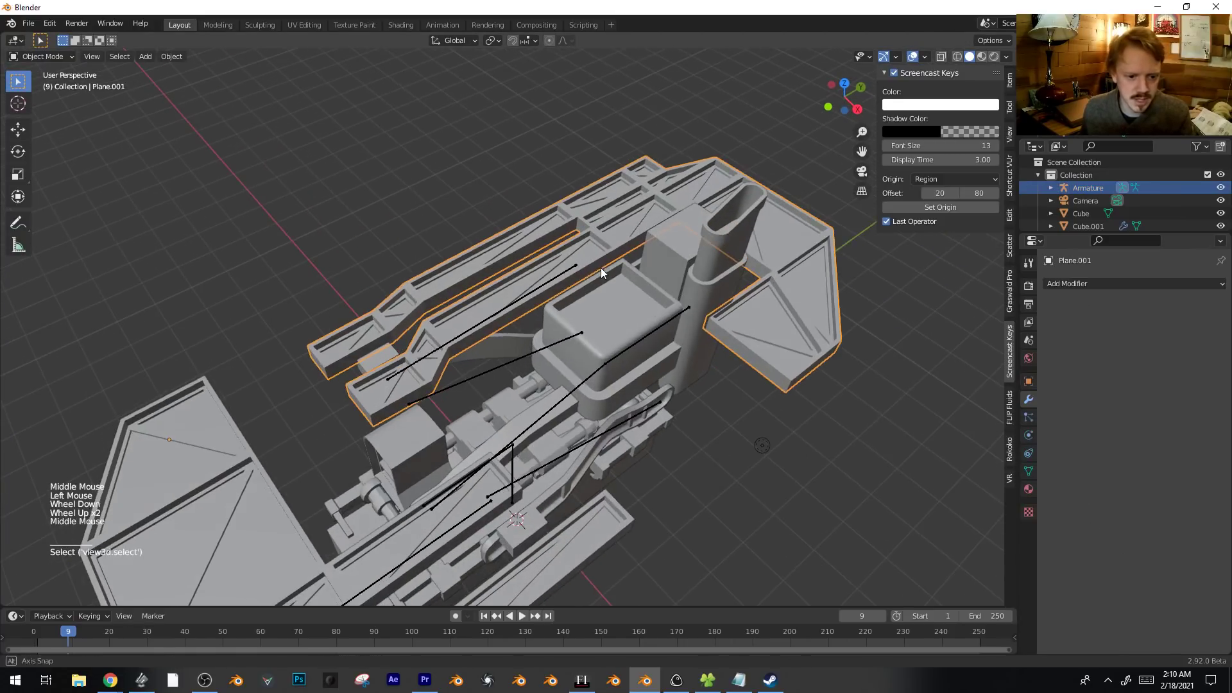
{"action": "left_click", "coordinate": [532, 296], "text": "shift"}
{"action": "key", "text": "ctrl+p"}
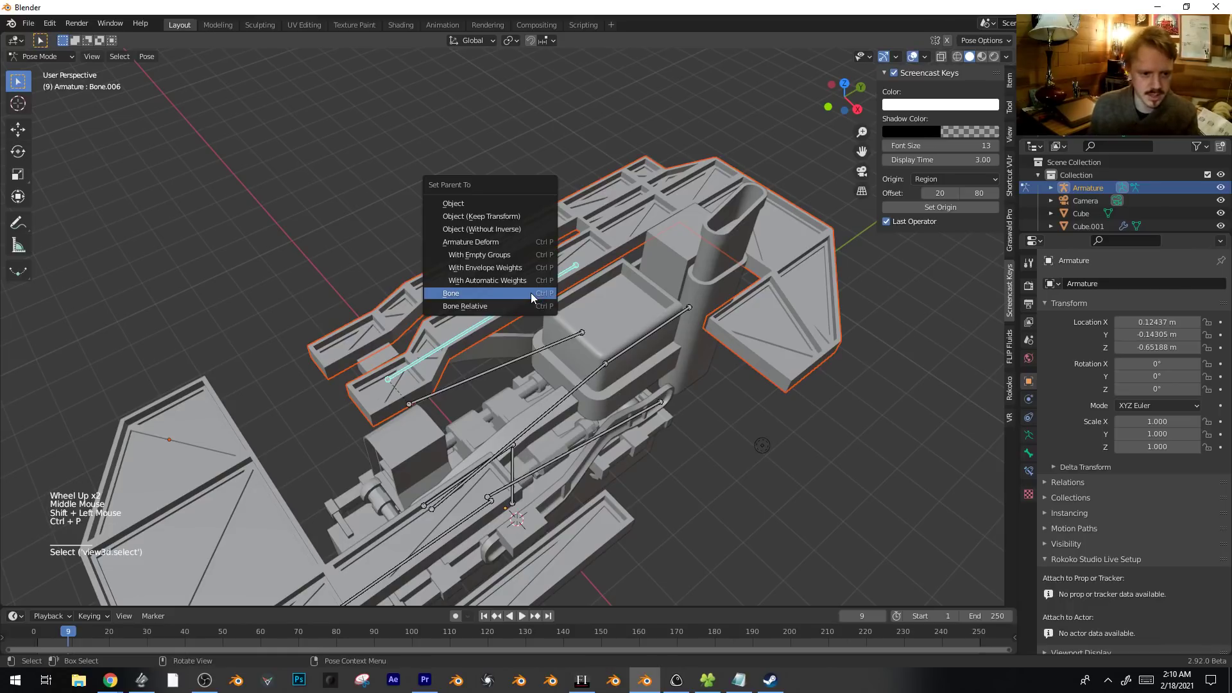
{"action": "left_click", "coordinate": [530, 293]}
Parent the curved arm mesh to its bone, and pair the tank-and-pipe block with its own bone.
{"action": "left_click", "coordinate": [510, 361], "text": "shift"}
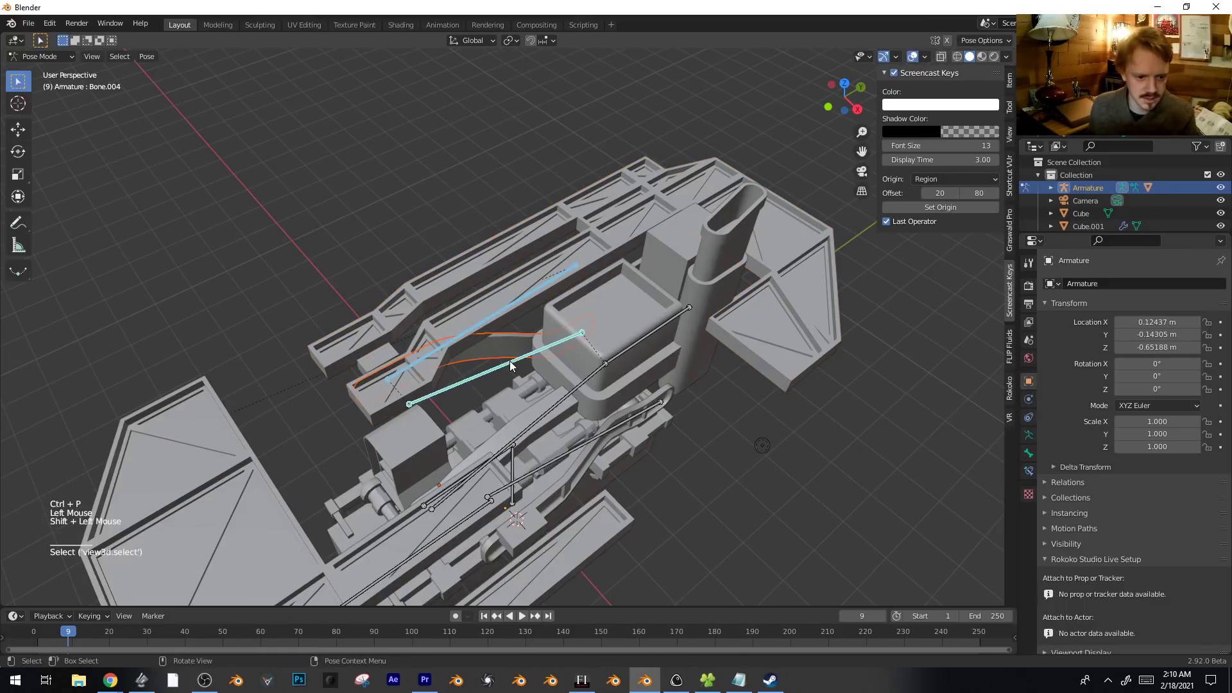
{"action": "key", "text": "ctrl+p"}
{"action": "left_click", "coordinate": [510, 361]}
{"action": "left_click", "coordinate": [626, 314]}
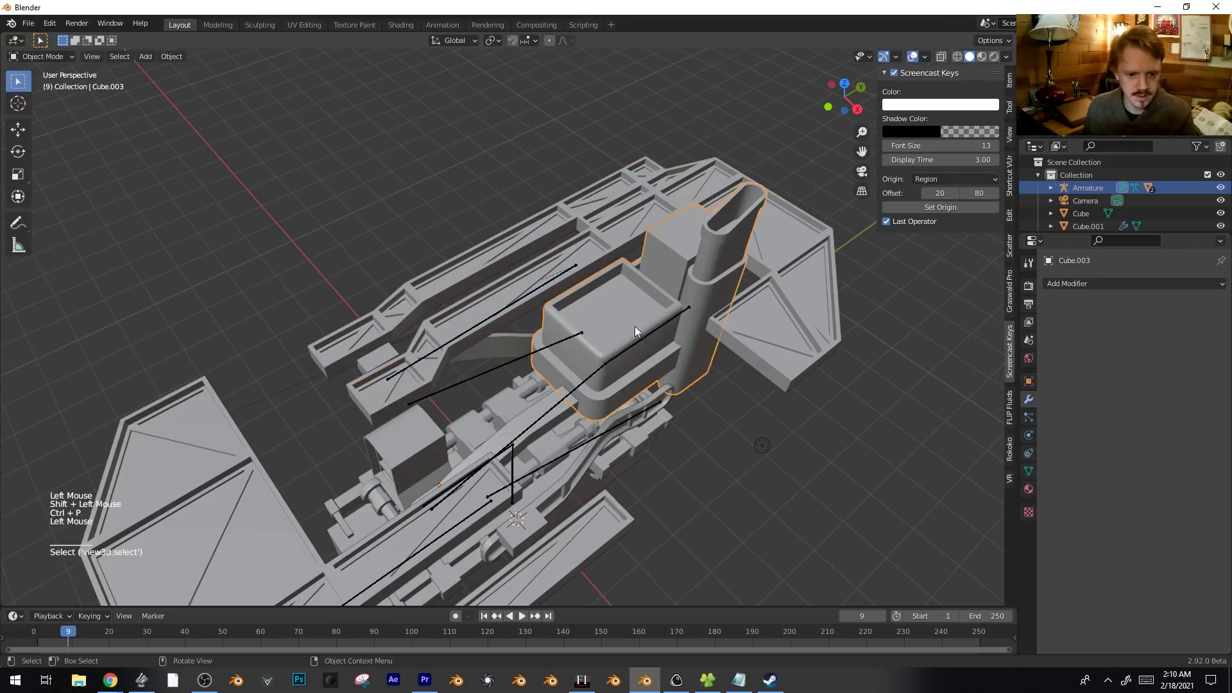
{"action": "left_click", "coordinate": [641, 337], "text": "shift"}
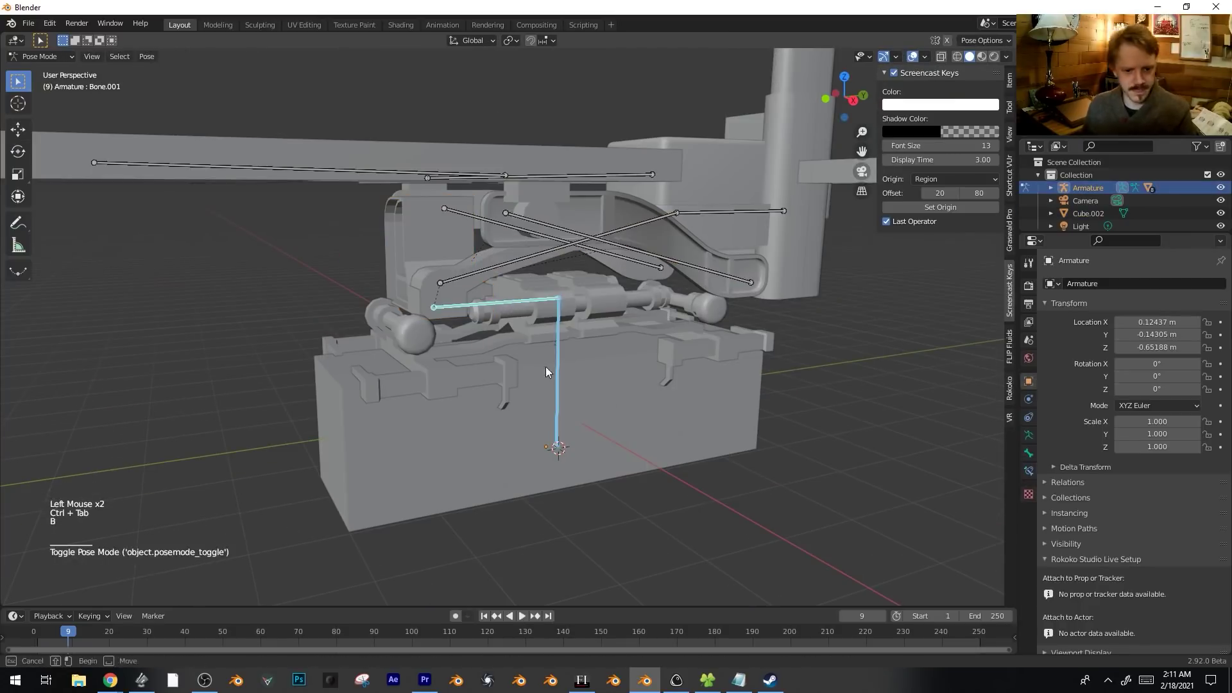
Put the armature in Pose Mode and review its Wiggle Armature setting.
{"action": "key", "text": "ctrl+Tab"}
{"action": "key", "text": "ctrl+Tab"}
{"action": "scroll", "coordinate": [621, 315], "scroll_direction": "down", "scroll_amount": 1}
{"action": "scroll", "coordinate": [626, 340], "scroll_direction": "down", "scroll_amount": 2}
{"action": "middle_click_drag", "start_coordinate": [633, 371], "coordinate": [721, 360]}
{"action": "left_click", "coordinate": [1029, 436]}
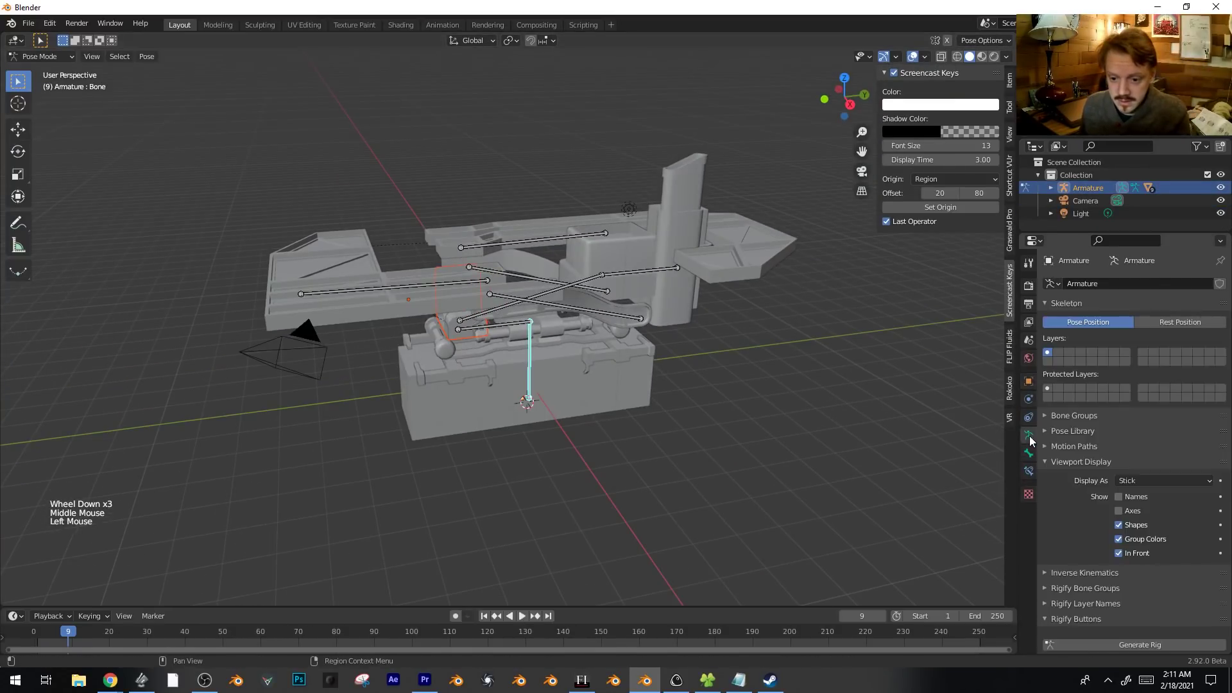
{"action": "middle_click_drag", "start_coordinate": [1048, 568], "coordinate": [1074, 434]}
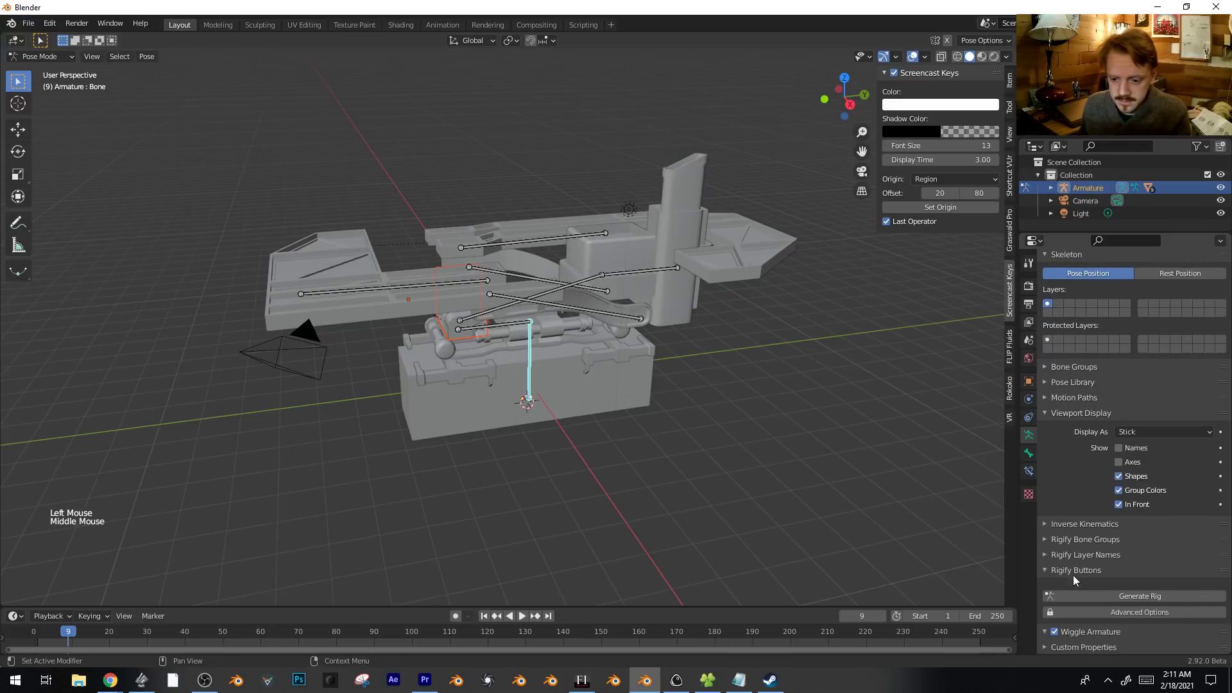
Select every bone except the vertical base bone and enable Wiggle Bone on all of them.
{"action": "left_click", "coordinate": [1029, 454]}
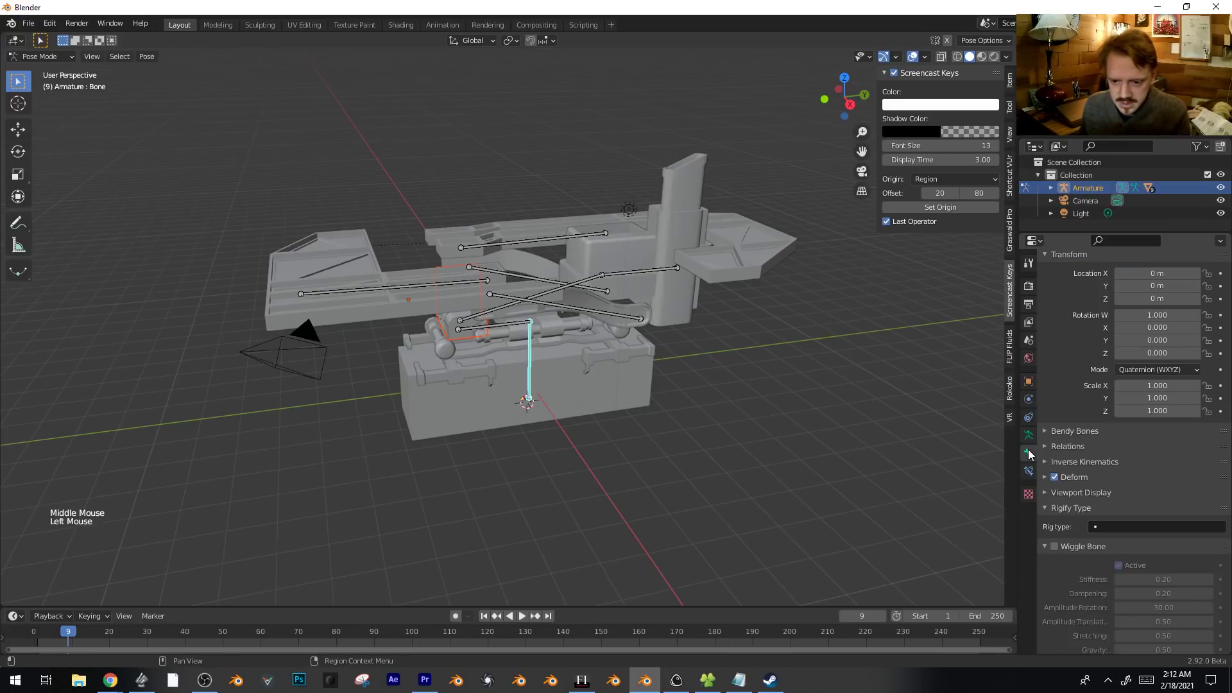
{"action": "key", "text": "a"}
{"action": "key", "text": "b"}
{"action": "middle_click_drag", "start_coordinate": [529, 349], "coordinate": [579, 382]}
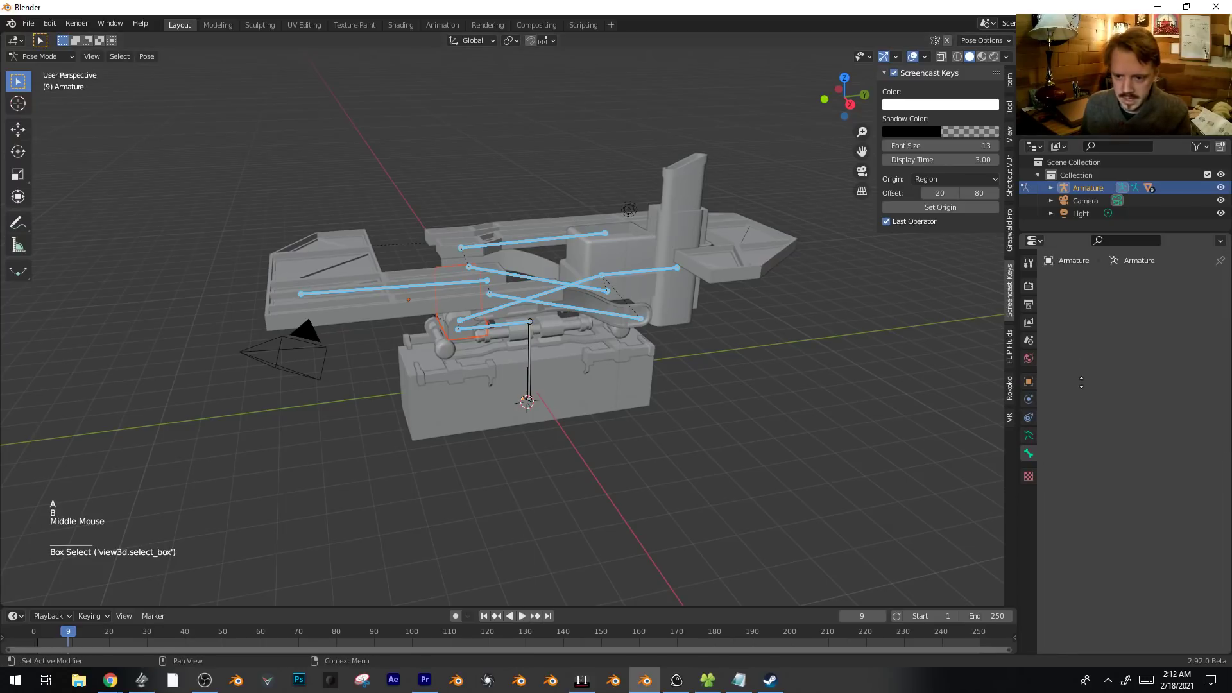
{"action": "scroll", "coordinate": [1117, 490], "scroll_direction": "up", "scroll_amount": 1}
{"action": "left_click", "coordinate": [514, 326], "text": "shift"}
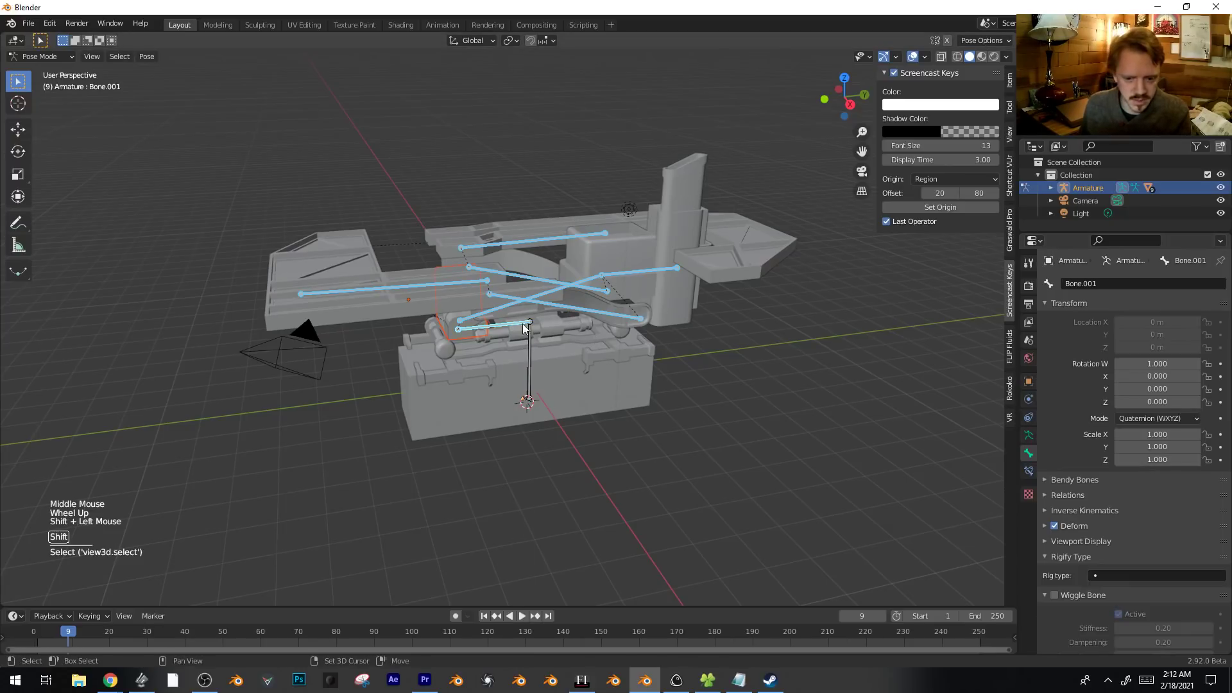
{"action": "middle_click_drag", "start_coordinate": [1065, 526], "coordinate": [1059, 466]}
{"action": "left_click", "coordinate": [1056, 469], "text": "alt"}
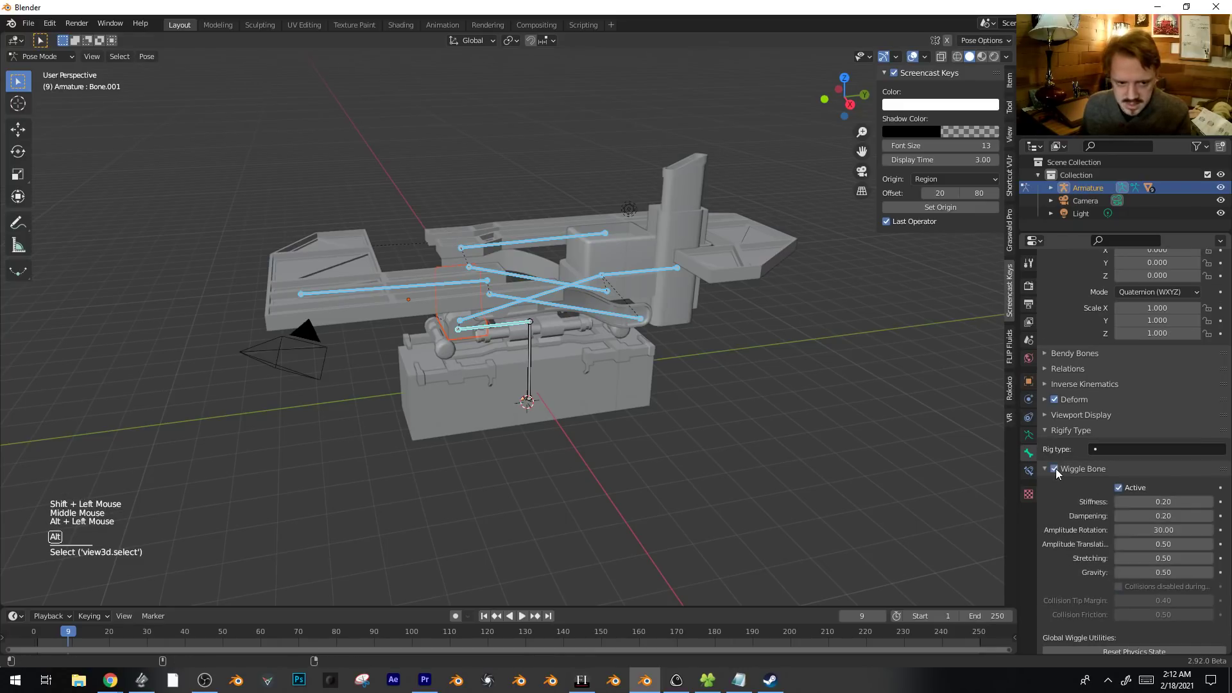
Play the animation from the start with overlays hidden to watch the machine parts wiggle.
{"action": "left_click", "coordinate": [37, 631]}
{"action": "key", "text": "space"}
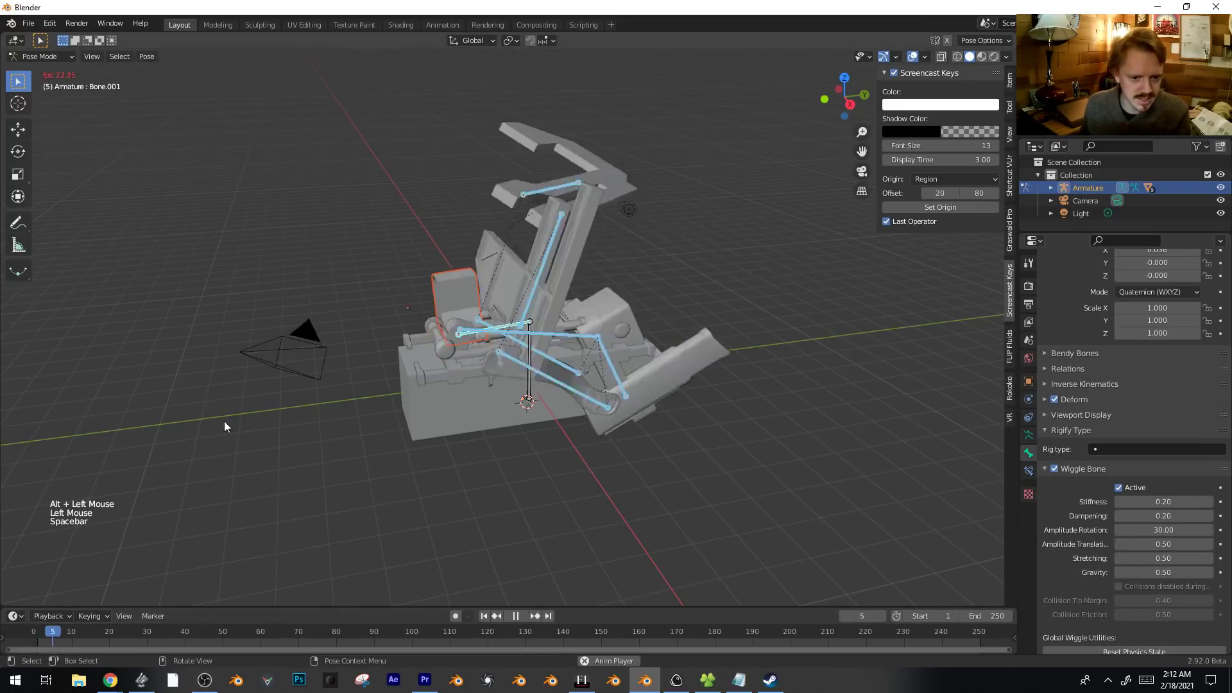
{"action": "key", "text": "shift+alt+z"}
{"action": "scroll", "coordinate": [554, 334], "scroll_direction": "down", "scroll_amount": 4}
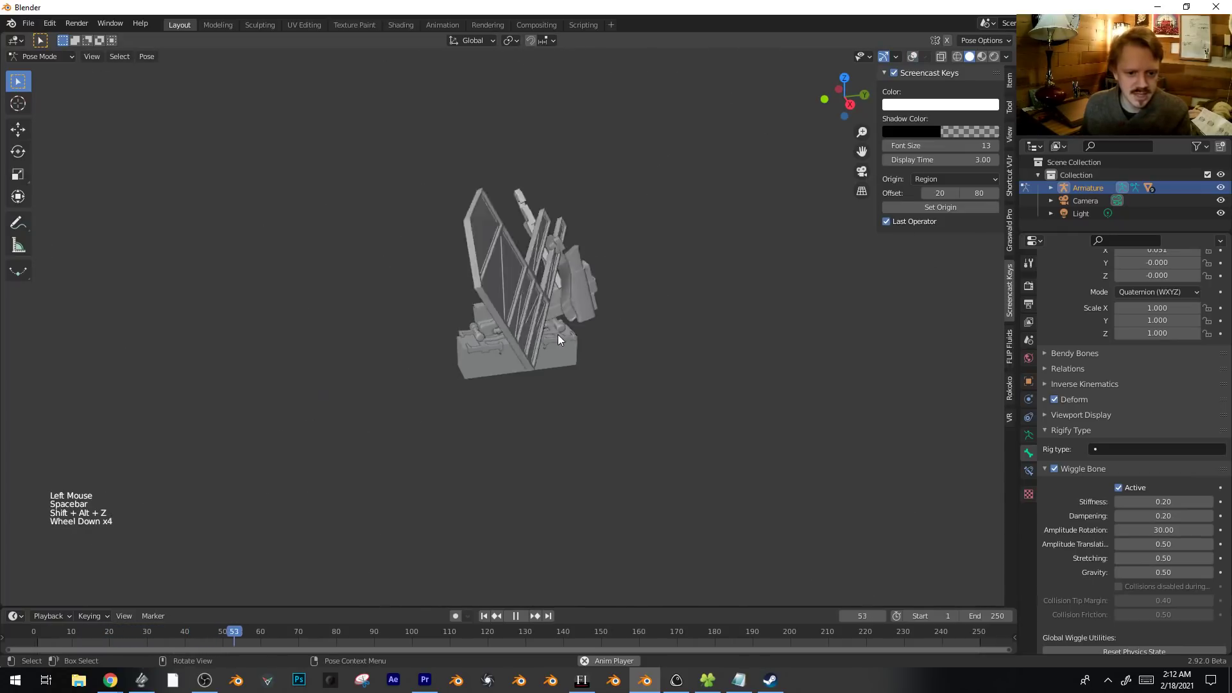
{"action": "mouse_move", "coordinate": [576, 334]}
{"action": "middle_mouse_down"}
{"action": "mouse_move", "coordinate": [659, 322]}
{"action": "mouse_move", "coordinate": [589, 348]}
{"action": "middle_mouse_up"}
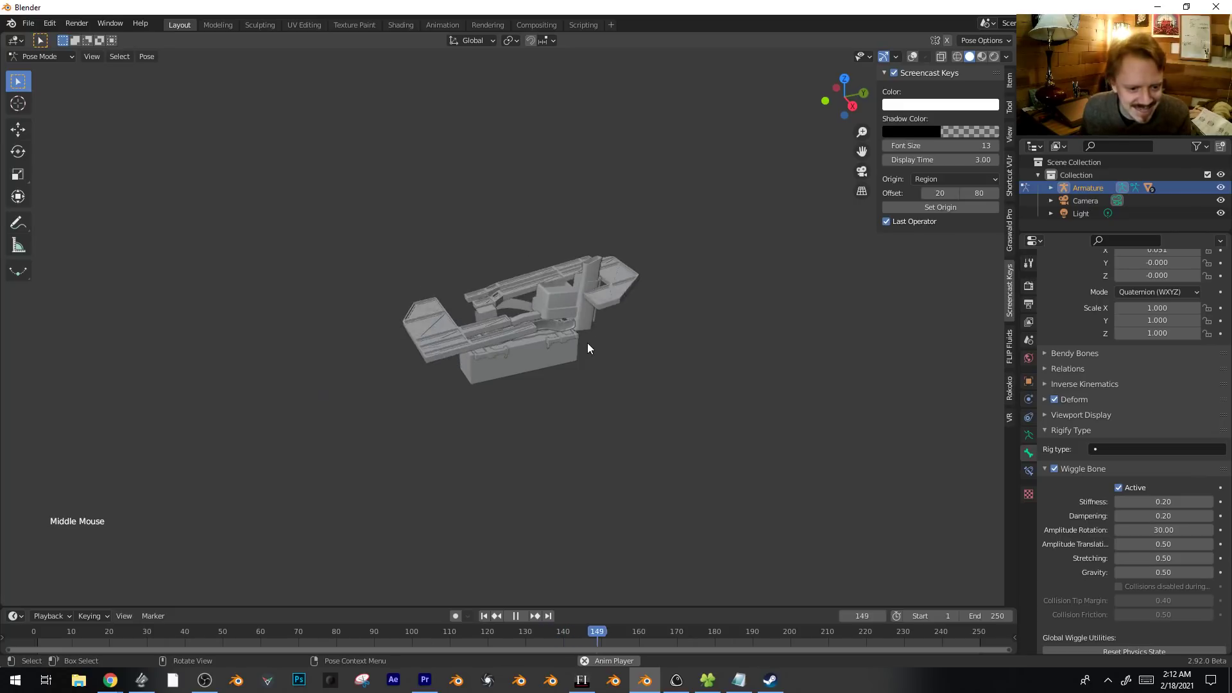
{"action": "key", "text": "space"}
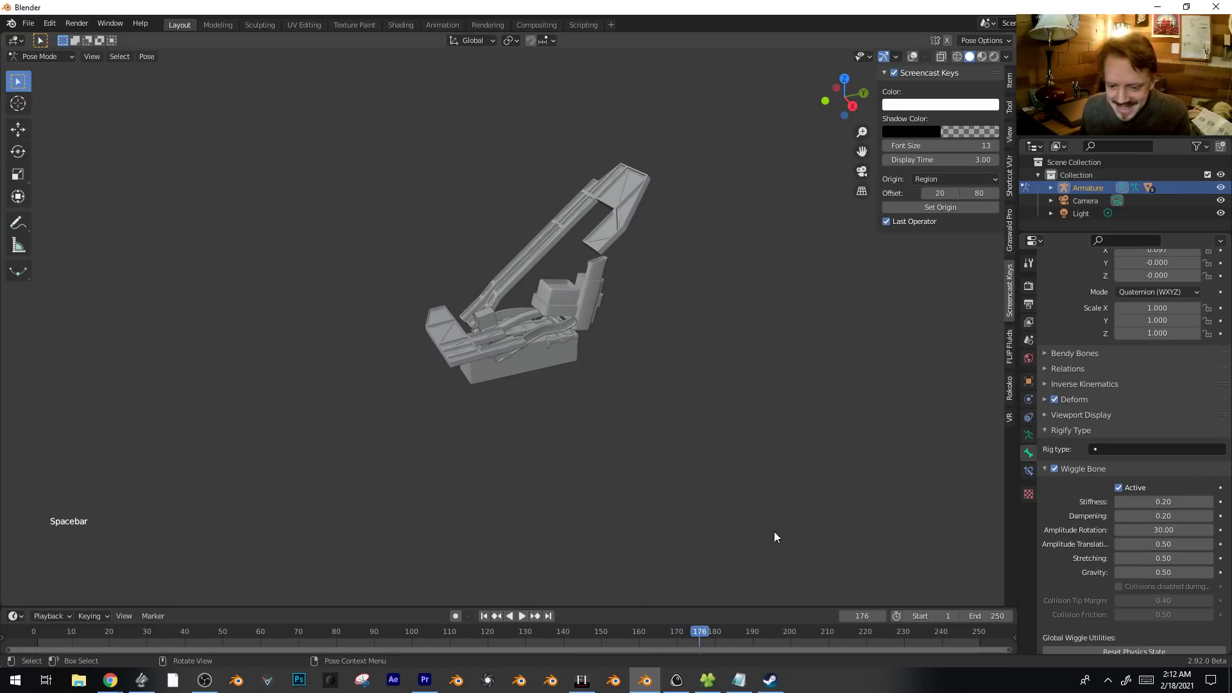
Return to frame 0 and set the scene's Z gravity to 0 m/s².
{"action": "left_click", "coordinate": [2, 632]}
{"action": "left_click_drag", "start_coordinate": [63, 628], "coordinate": [794, 612]}
{"action": "left_click", "coordinate": [1029, 285]}
{"action": "left_click", "coordinate": [1028, 304]}
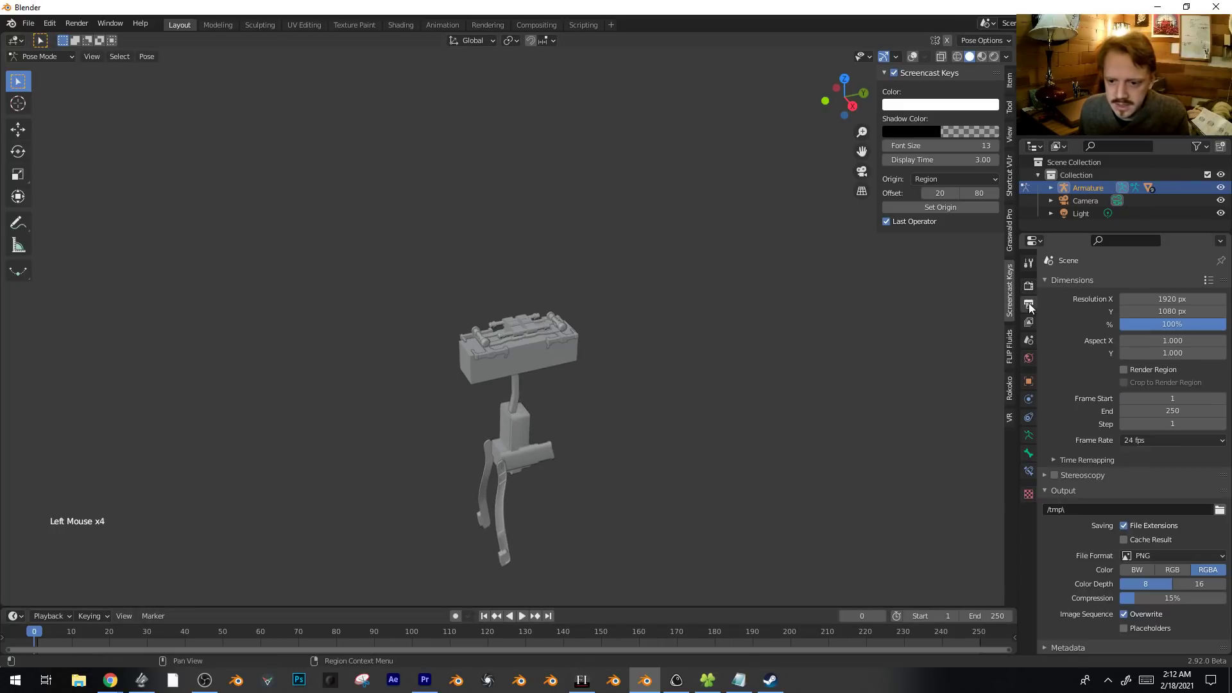
{"action": "left_click", "coordinate": [1030, 326]}
{"action": "left_click", "coordinate": [1028, 339]}
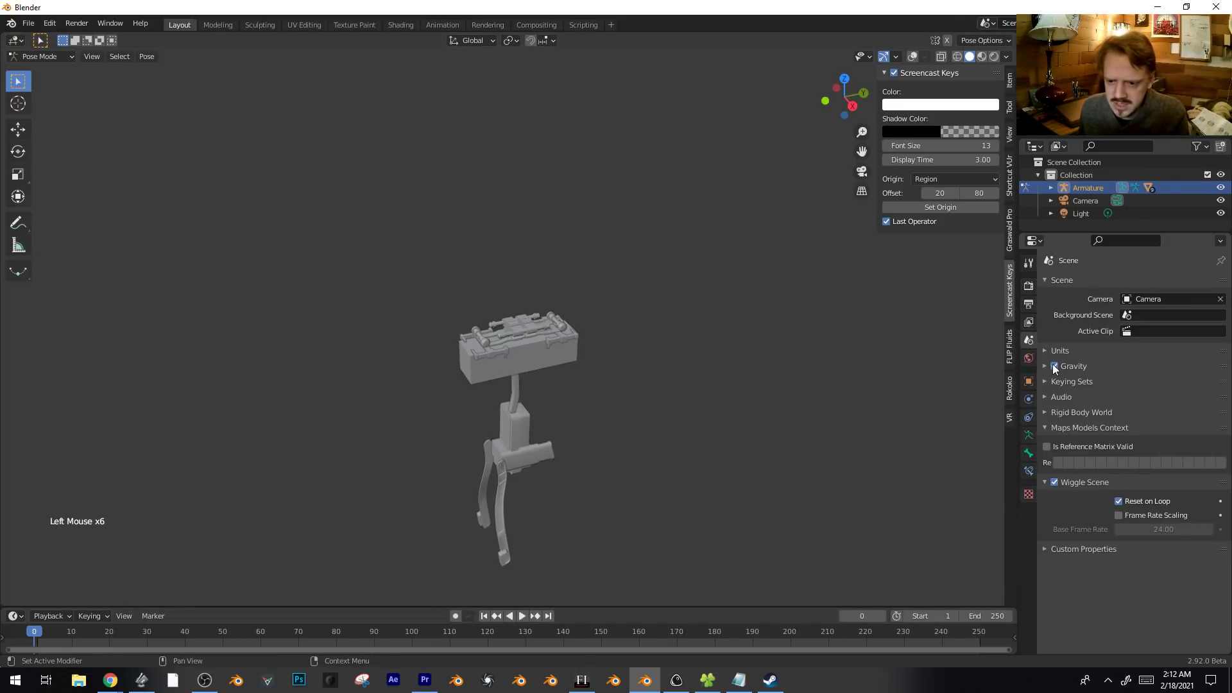
{"action": "left_click", "coordinate": [1045, 365]}
{"action": "left_click", "coordinate": [1054, 365]}
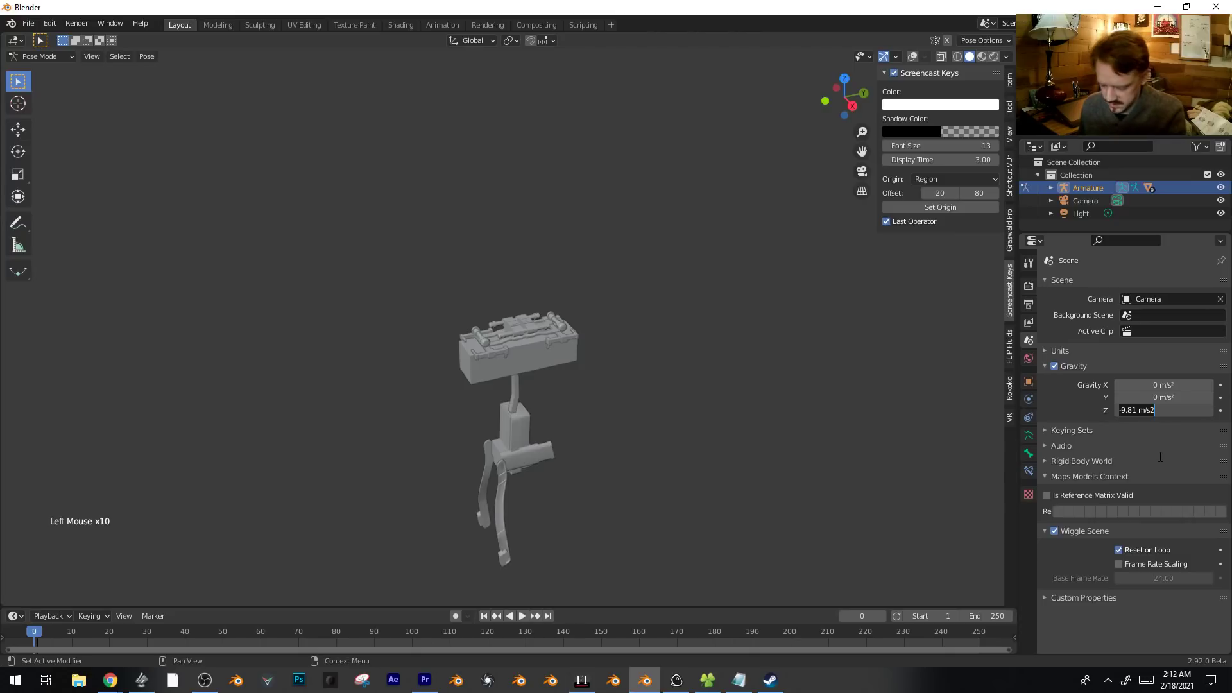
Replay the wiggle simulation without gravity, then stop it and show the overlays again.
{"action": "left_click", "coordinate": [522, 615]}
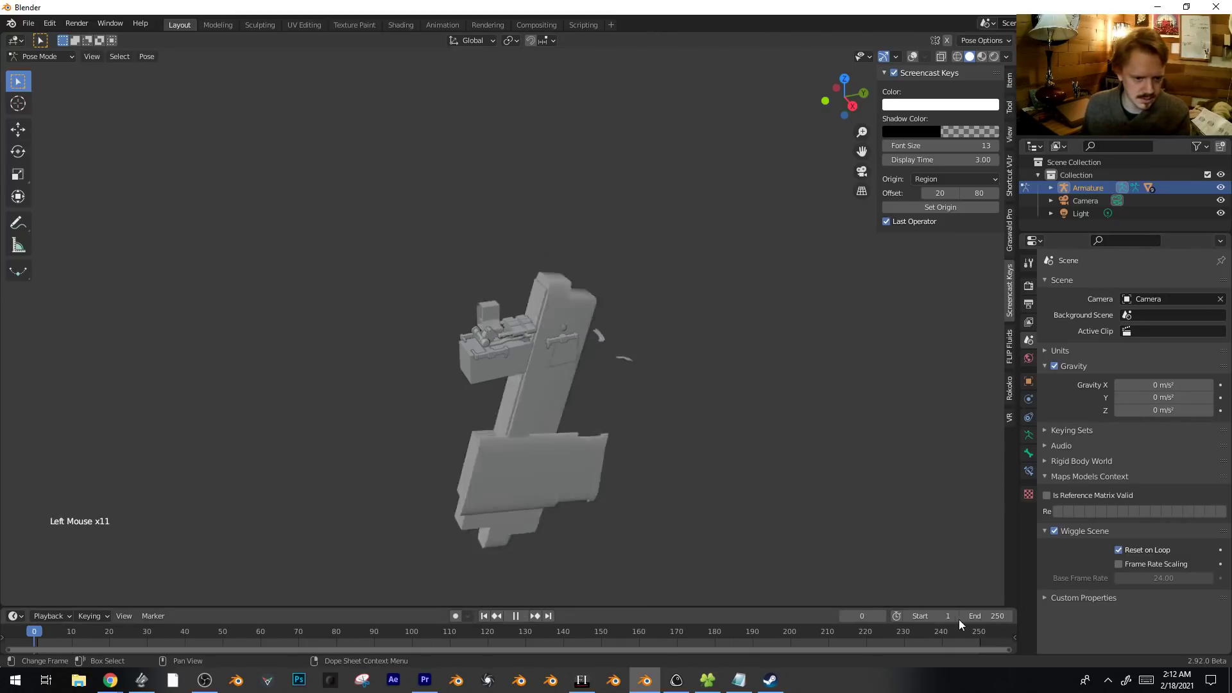
{"action": "key", "text": "space"}
{"action": "key", "text": "shift+alt+z"}
{"action": "key", "text": "shift+alt+z"}
{"action": "scroll", "coordinate": [602, 395], "scroll_direction": "down", "scroll_amount": 1}
{"action": "scroll", "coordinate": [551, 412], "scroll_direction": "up", "scroll_amount": 2}
{"action": "key", "text": "space"}
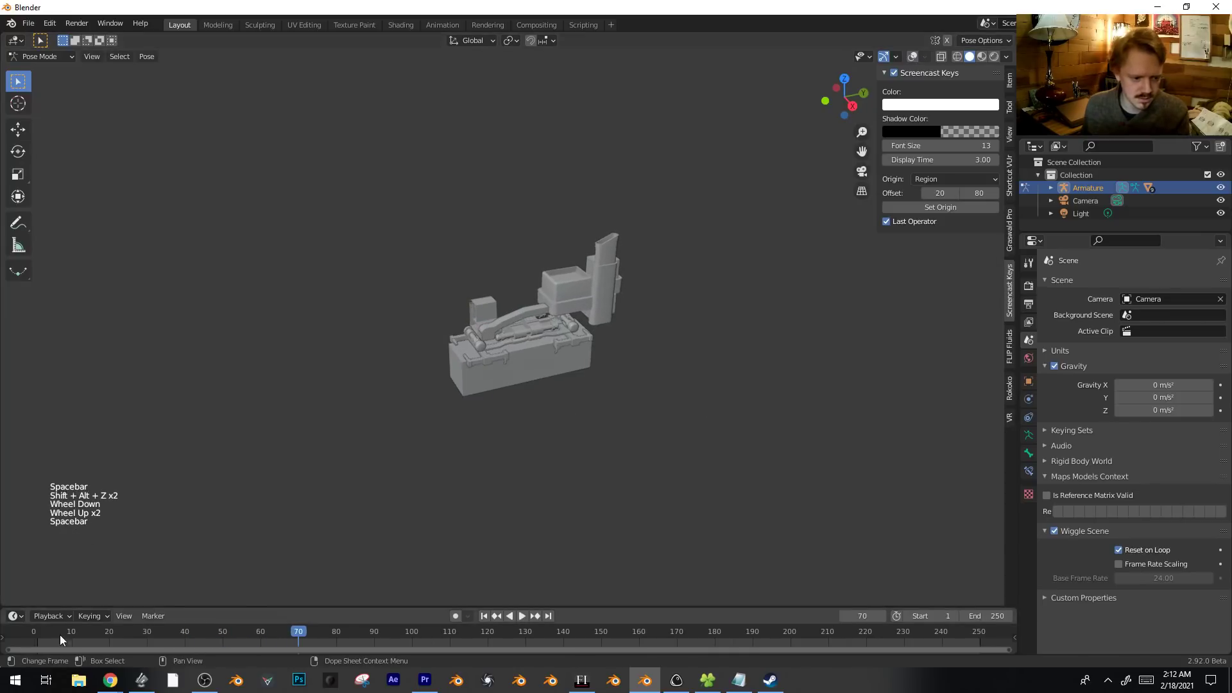
{"action": "key", "text": "space"}
{"action": "key", "text": "shift+alt+z"}
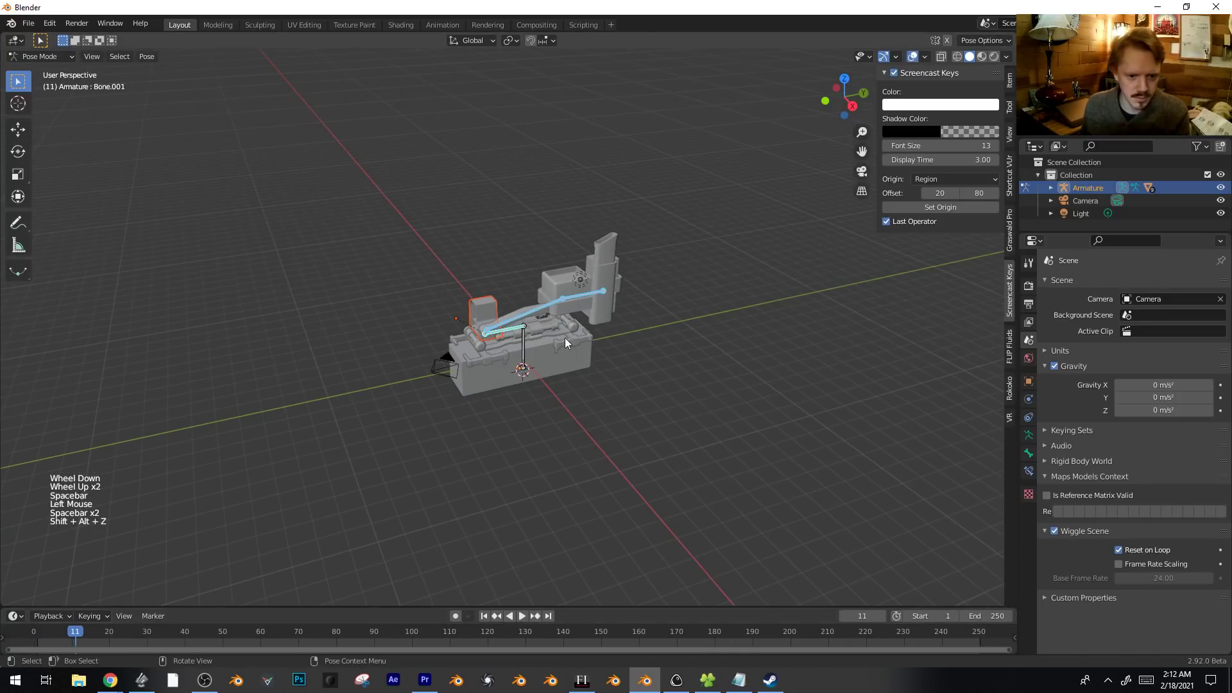
Bring up the active bone's Wiggle Bone settings and replay the simulation to check the whole machine.
{"action": "left_click", "coordinate": [1028, 453]}
{"action": "middle_click_drag", "start_coordinate": [1091, 462], "coordinate": [1106, 596]}
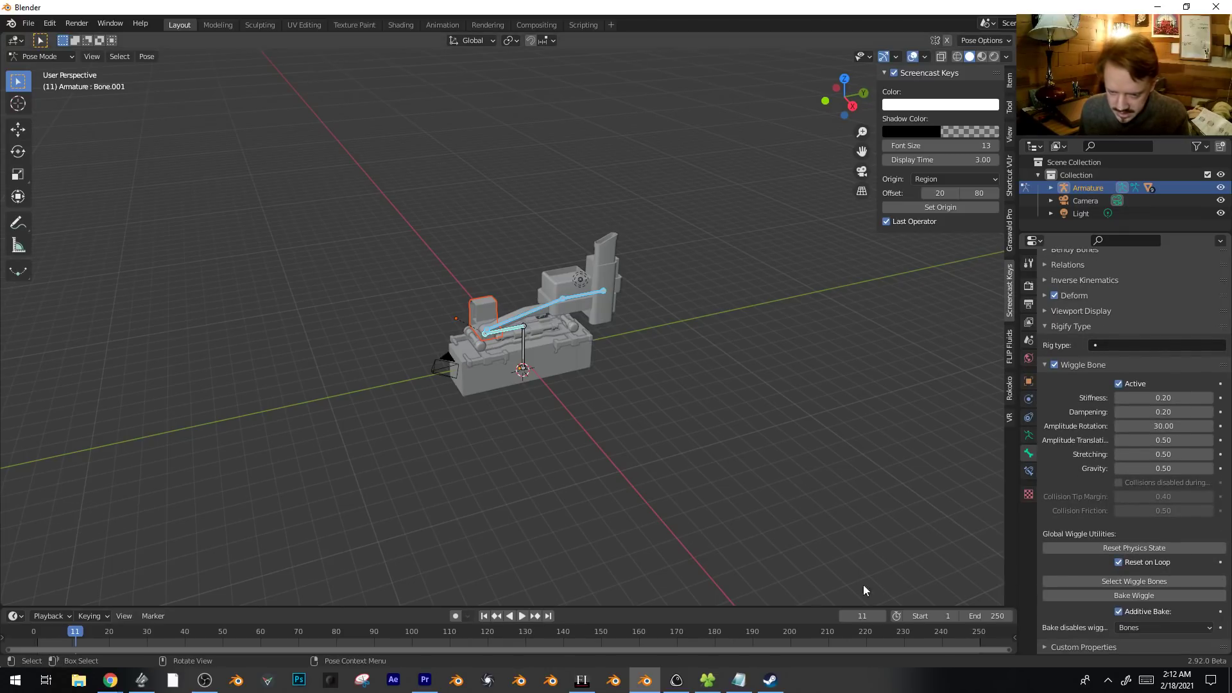
{"action": "key", "text": "space"}
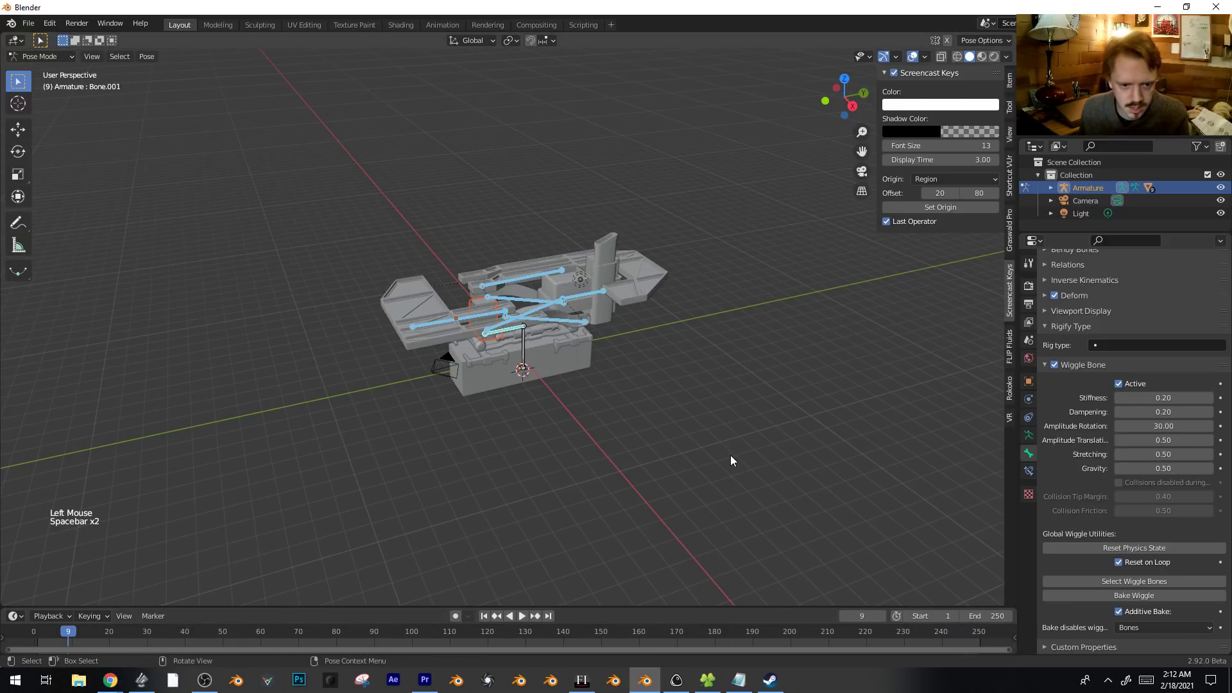
{"action": "key", "text": "shift+alt+z"}
{"action": "key", "text": "space"}
{"action": "key", "text": "shift+alt+z"}
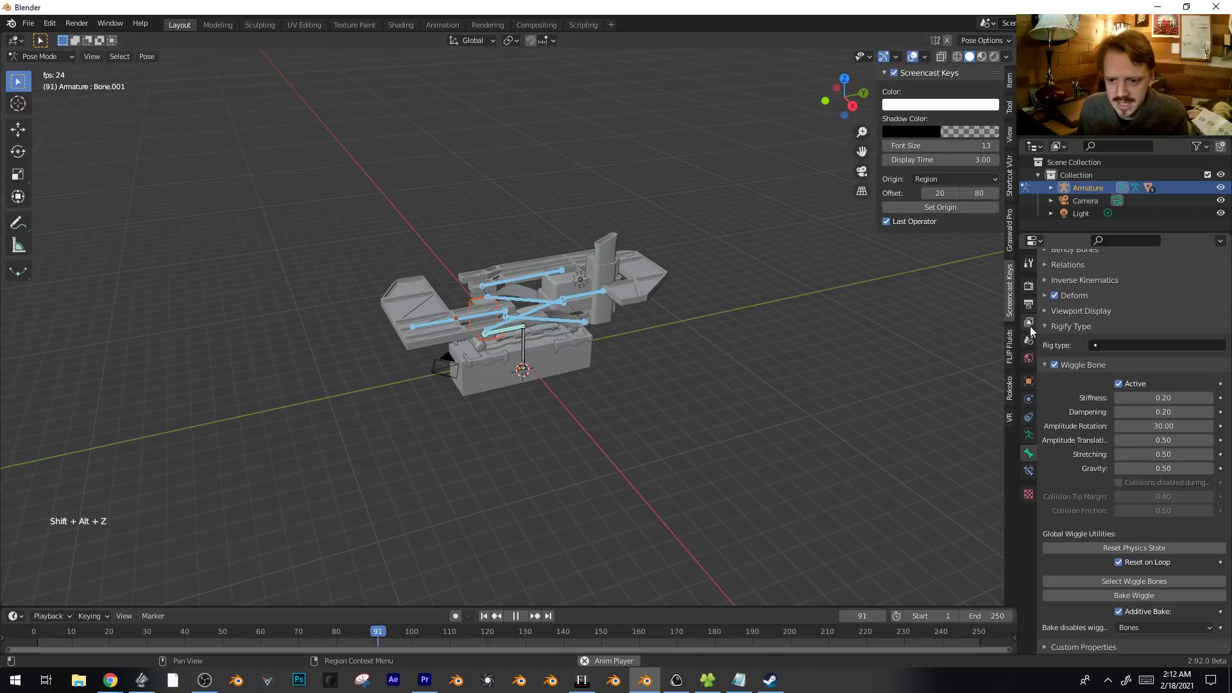
Extend the animation's end frame to 1968 and vary the Z gravity during playback, ending at about 15 m/s².
{"action": "left_click_drag", "start_coordinate": [987, 616], "coordinate": [1027, 615]}
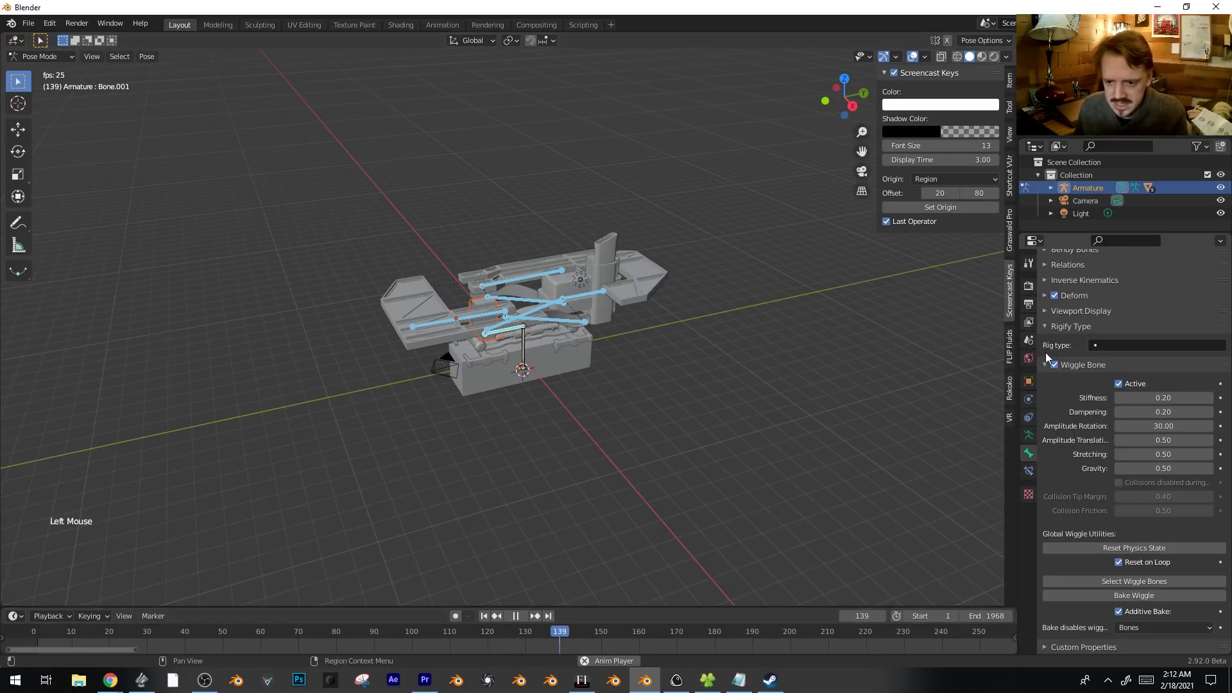
{"action": "left_click", "coordinate": [1030, 323]}
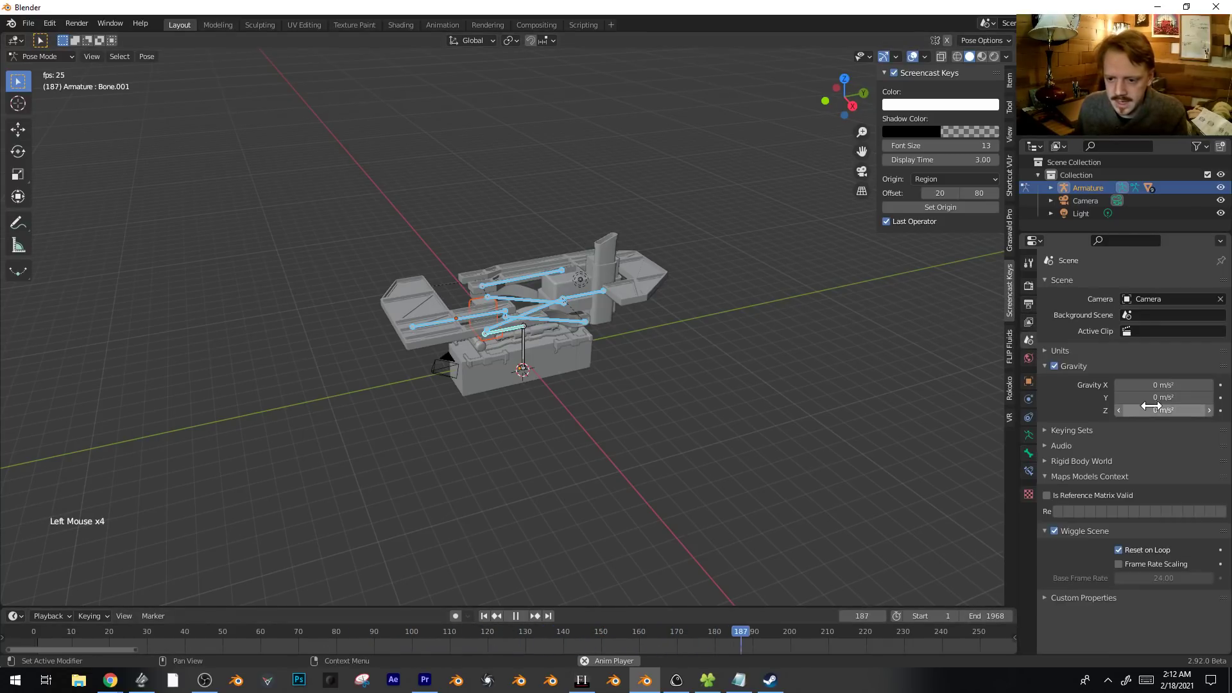
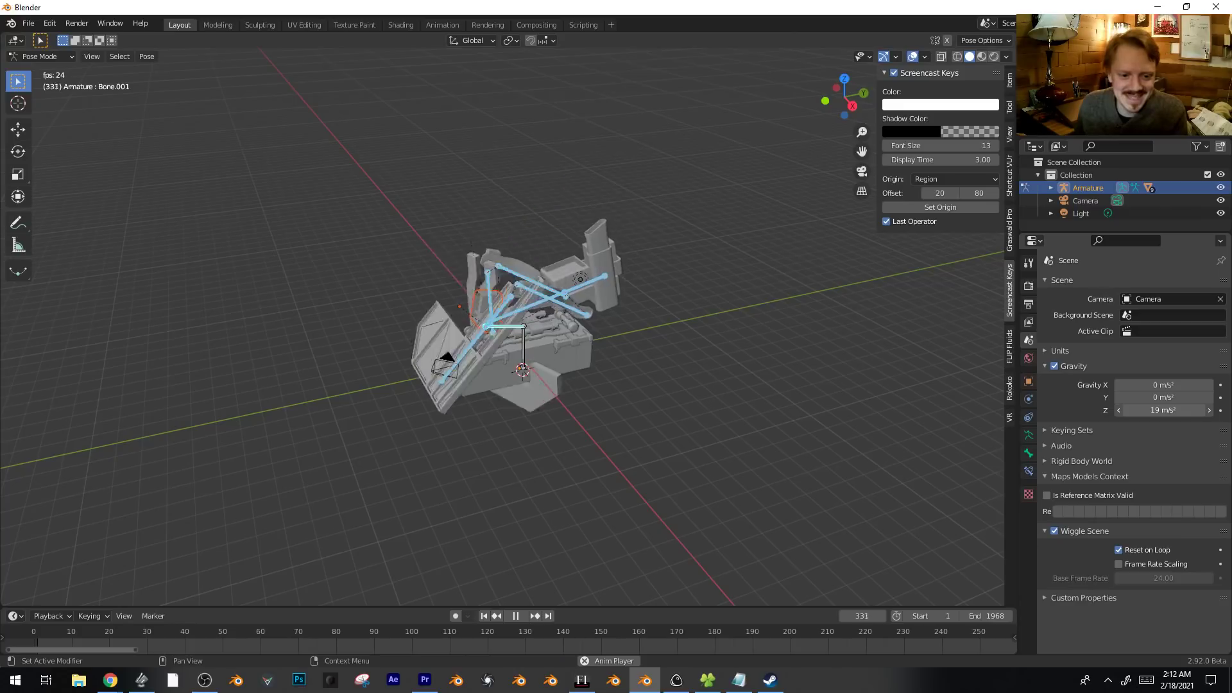
{"action": "middle_click_drag", "start_coordinate": [498, 266], "coordinate": [462, 303]}
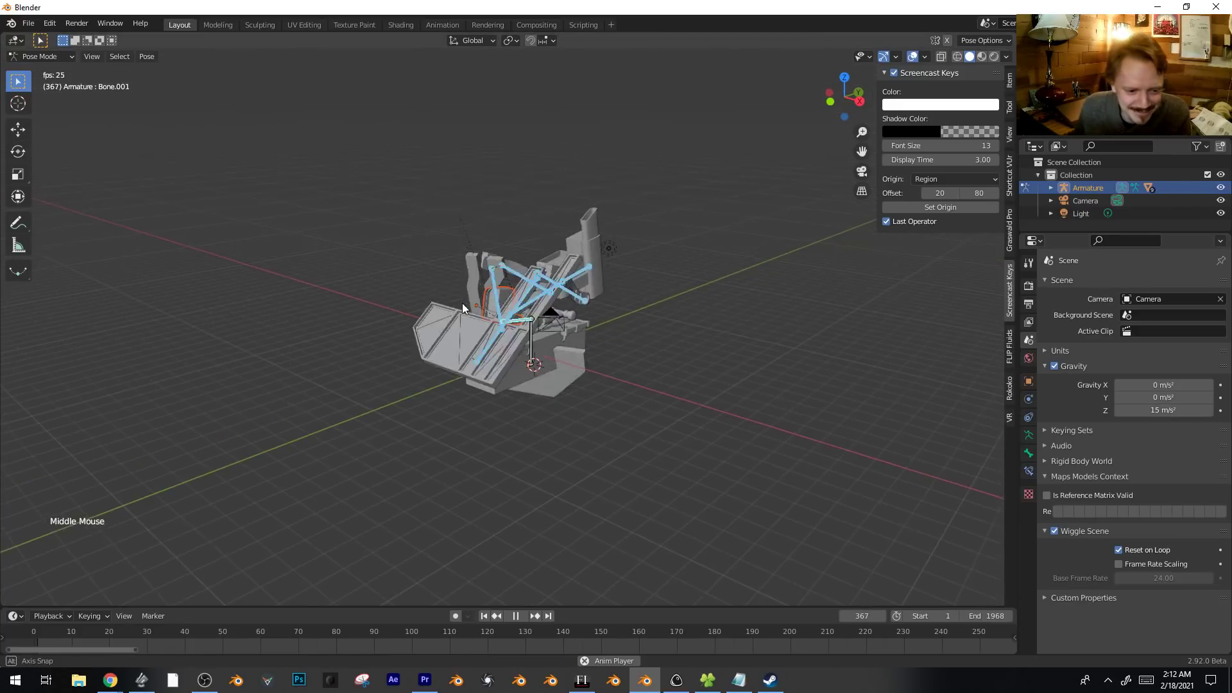
Select the vertical base bone and move it around during playback to test how the attached parts swing.
{"action": "left_click", "coordinate": [529, 347]}
{"action": "key", "text": "g"}
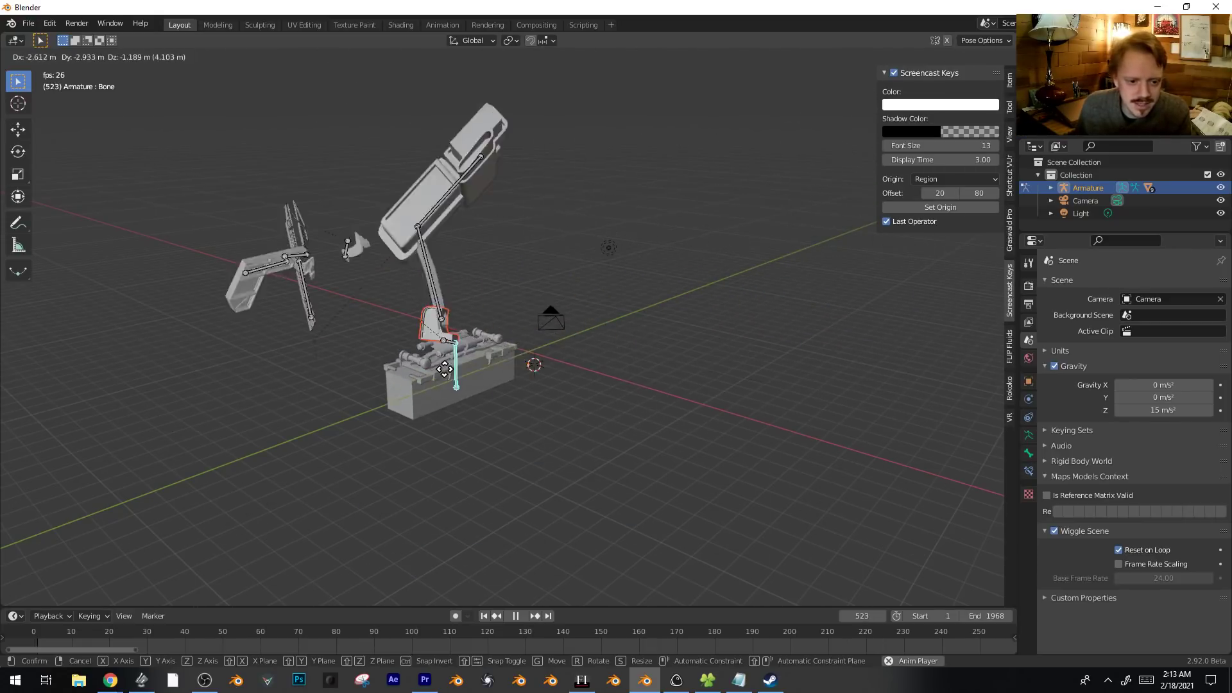
{"action": "key", "text": "space"}
Set the end frame to 100 and replay the simulation with the Z gravity at about 1.2 m/s².
{"action": "middle_click_drag", "start_coordinate": [353, 366], "coordinate": [492, 432]}
{"action": "left_click_drag", "start_coordinate": [364, 636], "coordinate": [693, 521]}
{"action": "scroll", "coordinate": [510, 354], "scroll_direction": "up", "scroll_amount": 4}
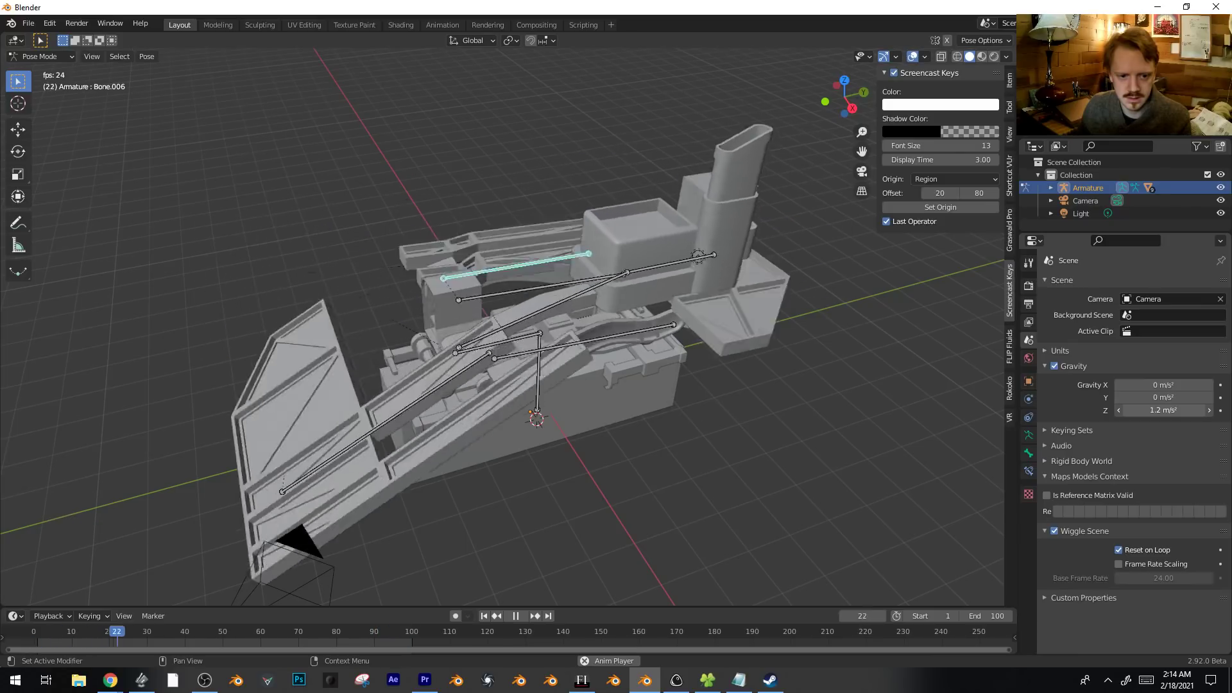
{"action": "scroll", "coordinate": [783, 355], "scroll_direction": "down", "scroll_amount": 4}
{"action": "middle_click_drag", "start_coordinate": [783, 355], "coordinate": [741, 295]}
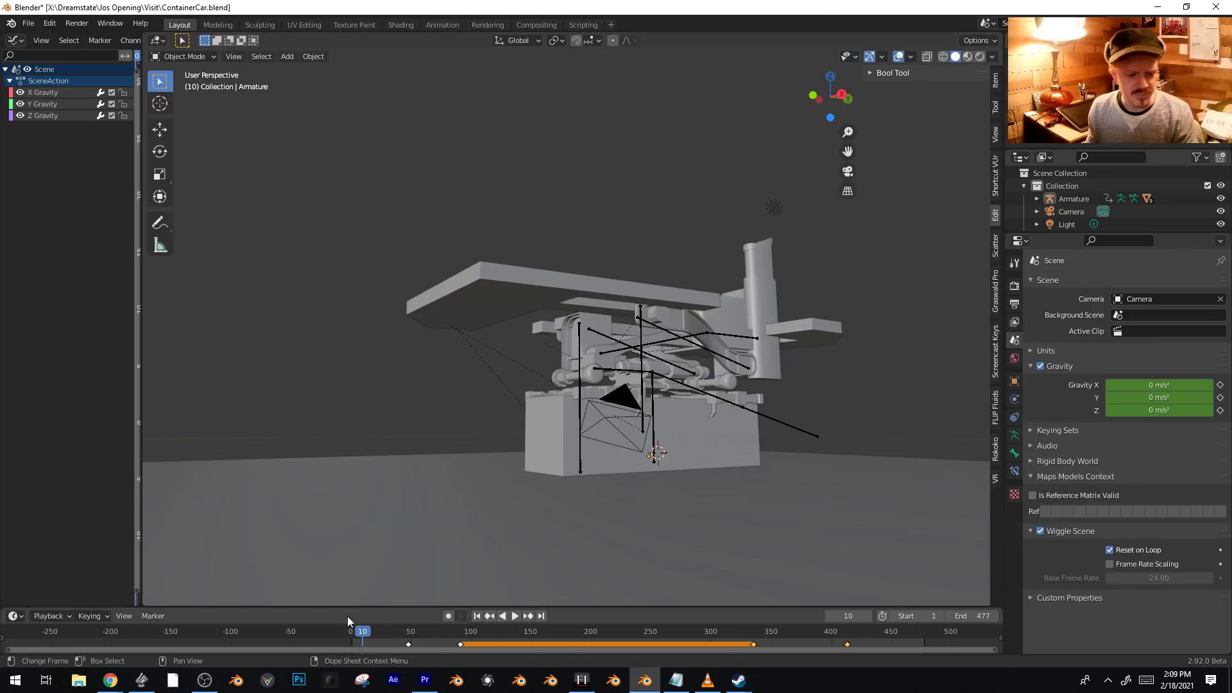
Put the armature in Pose Mode, select the curved side arm's bone and examine its Wiggle Bone settings.
{"action": "key", "text": "ctrl+Tab"}
{"action": "left_click", "coordinate": [661, 327]}
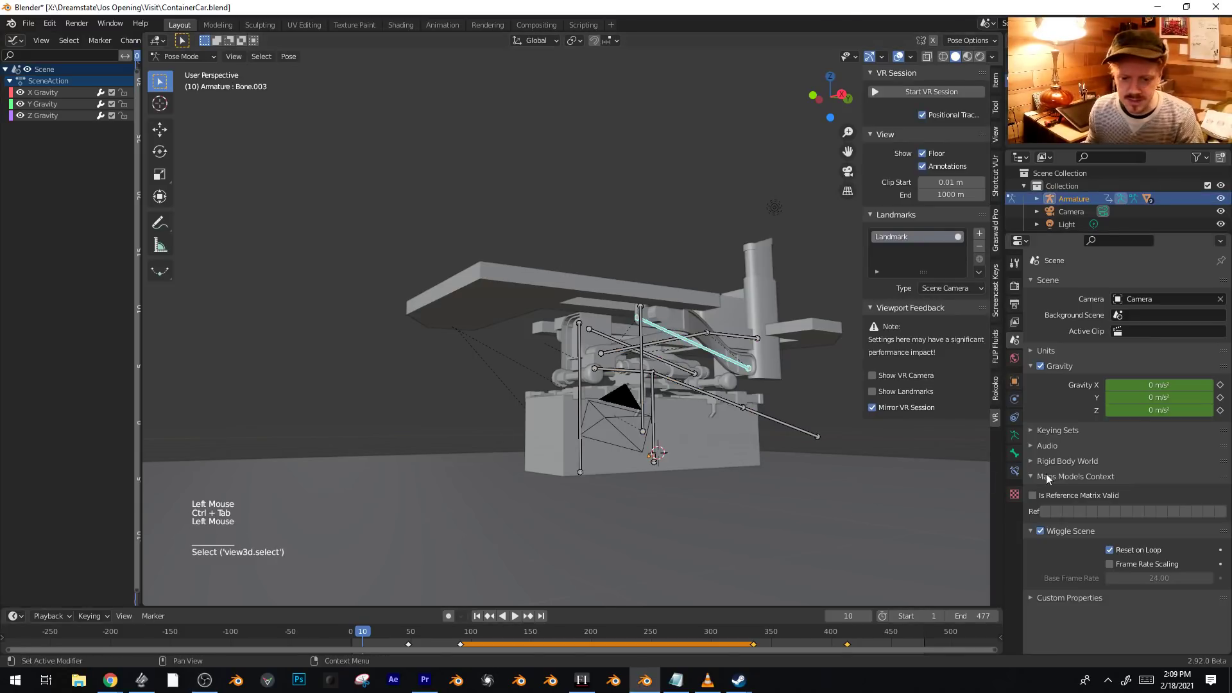
{"action": "left_click", "coordinate": [1015, 453]}
{"action": "scroll", "coordinate": [1153, 430], "scroll_direction": "down", "scroll_amount": 5}
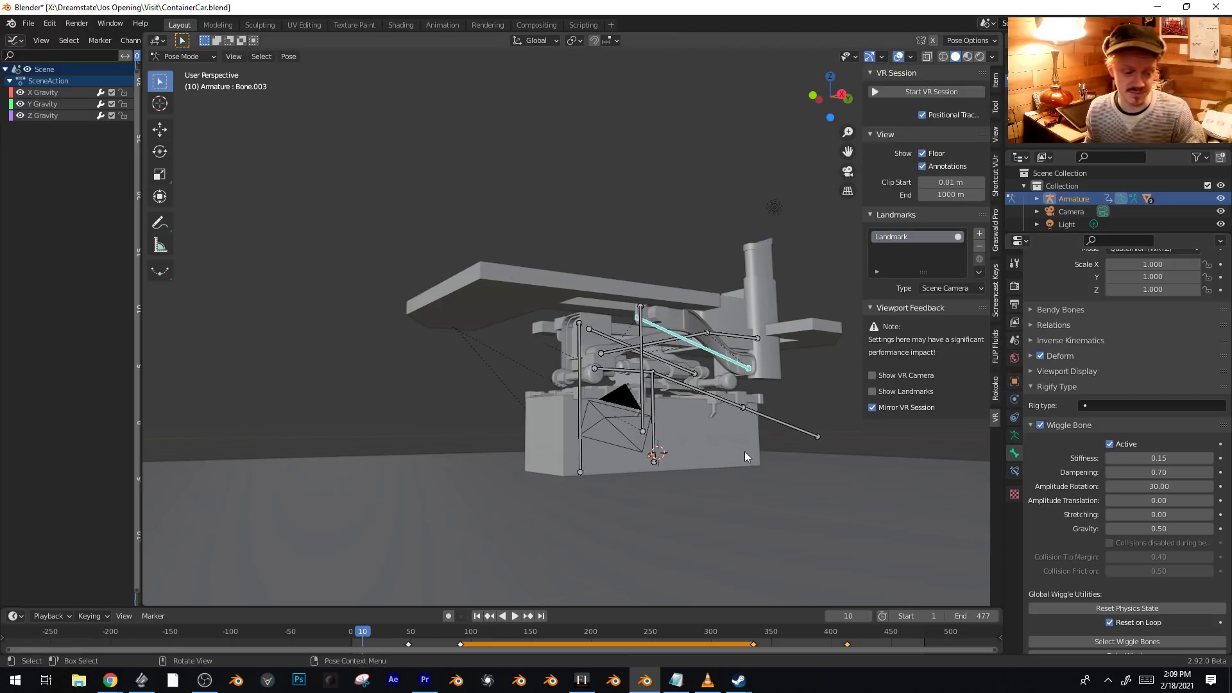
Play the machine's keyframed gravity animation and examine the unfolding platforms and bones from the side.
{"action": "key", "text": "shift+alt+z"}
{"action": "key", "text": "space"}
{"action": "key", "text": "shift+alt+z"}
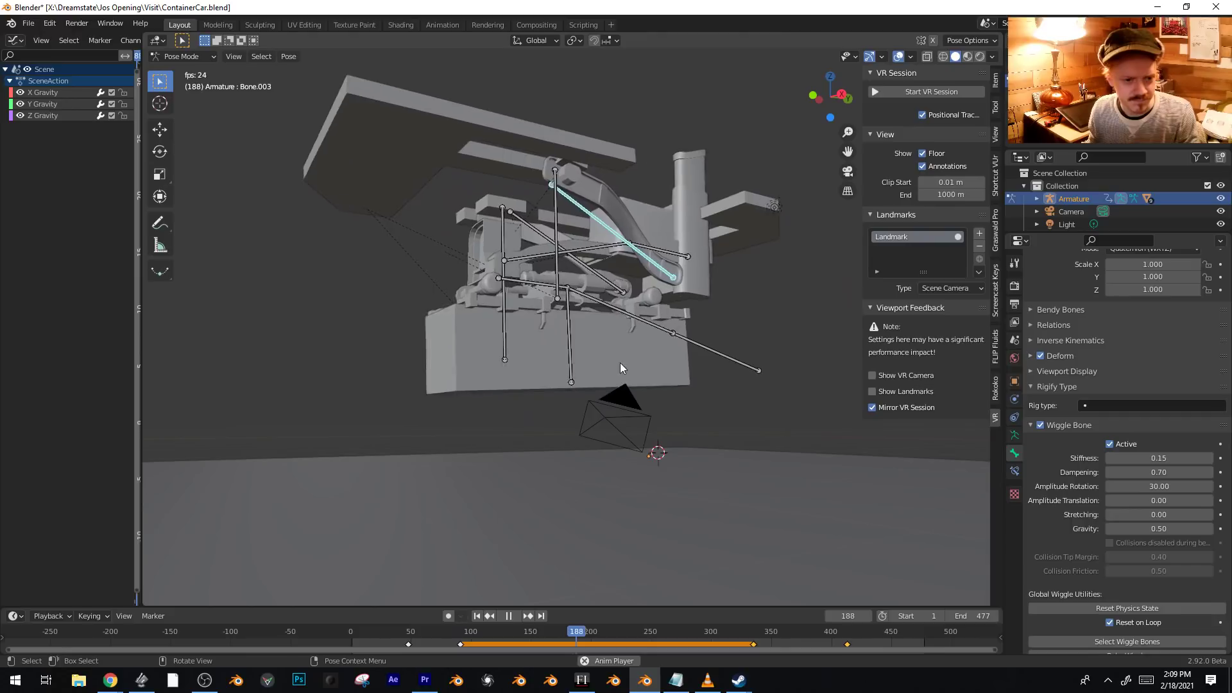
{"action": "scroll", "coordinate": [669, 419], "scroll_direction": "down", "scroll_amount": 2}
{"action": "middle_click_drag", "start_coordinate": [677, 423], "coordinate": [639, 460]}
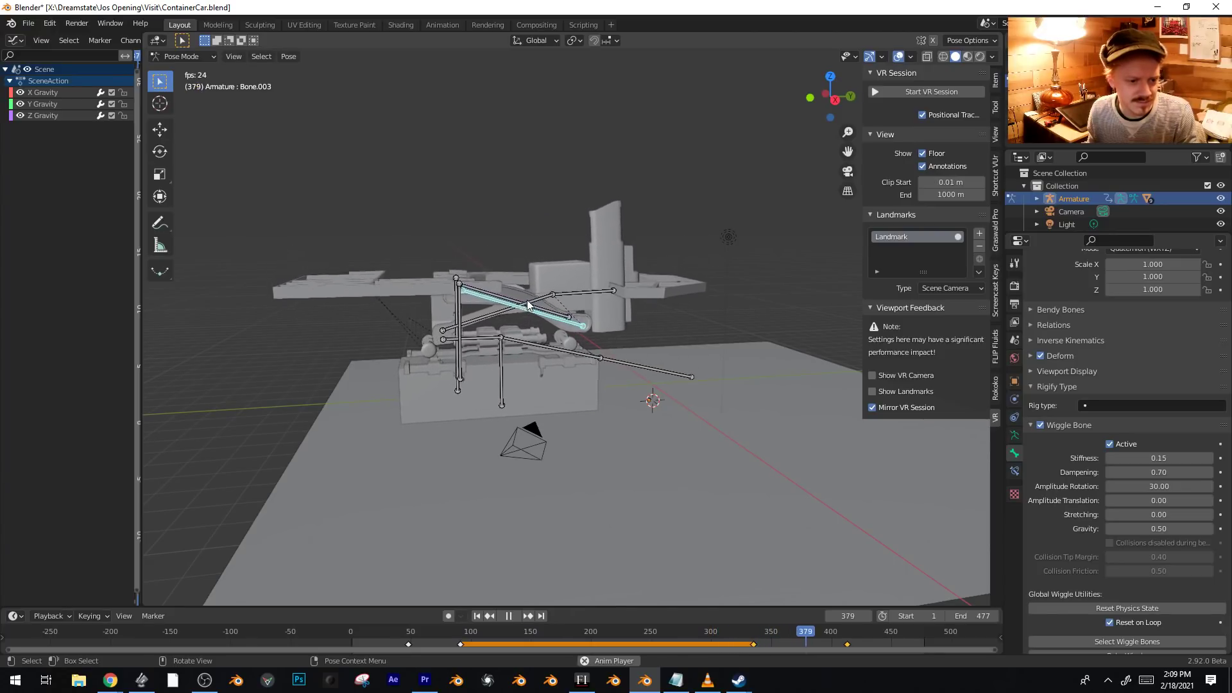
Select the long horizontal control bone and shorten the timing of its keyframes along the time axis in the Graph Editor.
{"action": "key", "text": "space"}
{"action": "left_click", "coordinate": [638, 368]}
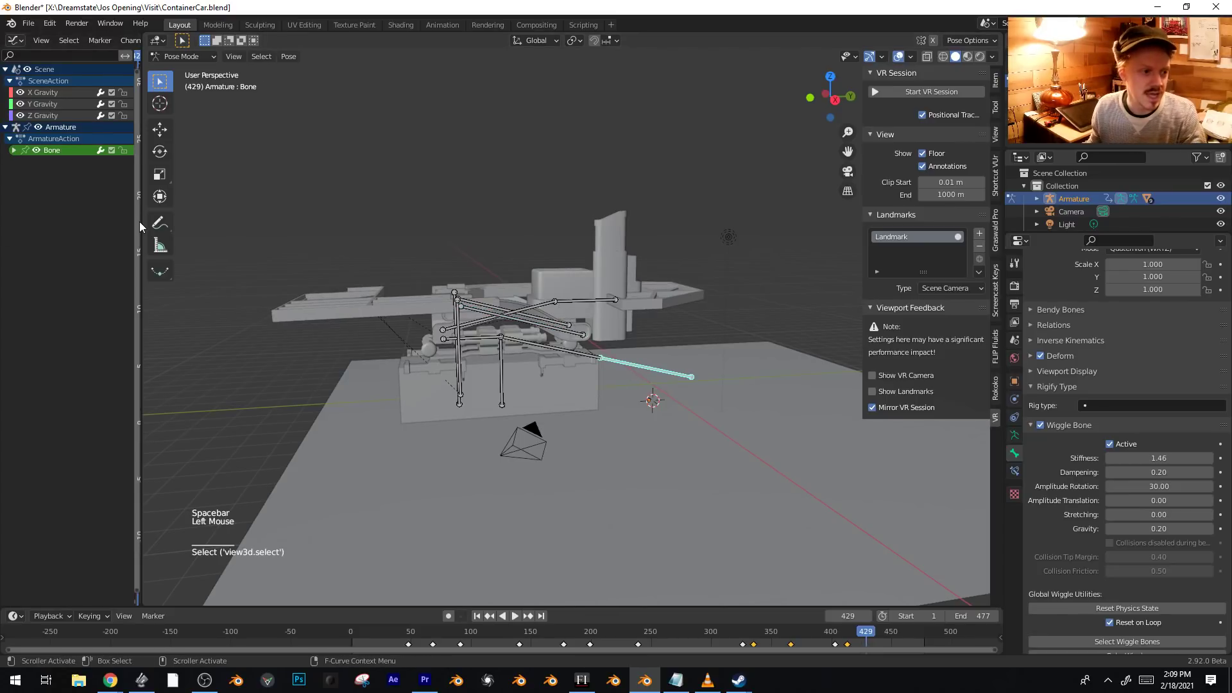
{"action": "left_click_drag", "start_coordinate": [140, 222], "coordinate": [235, 220]}
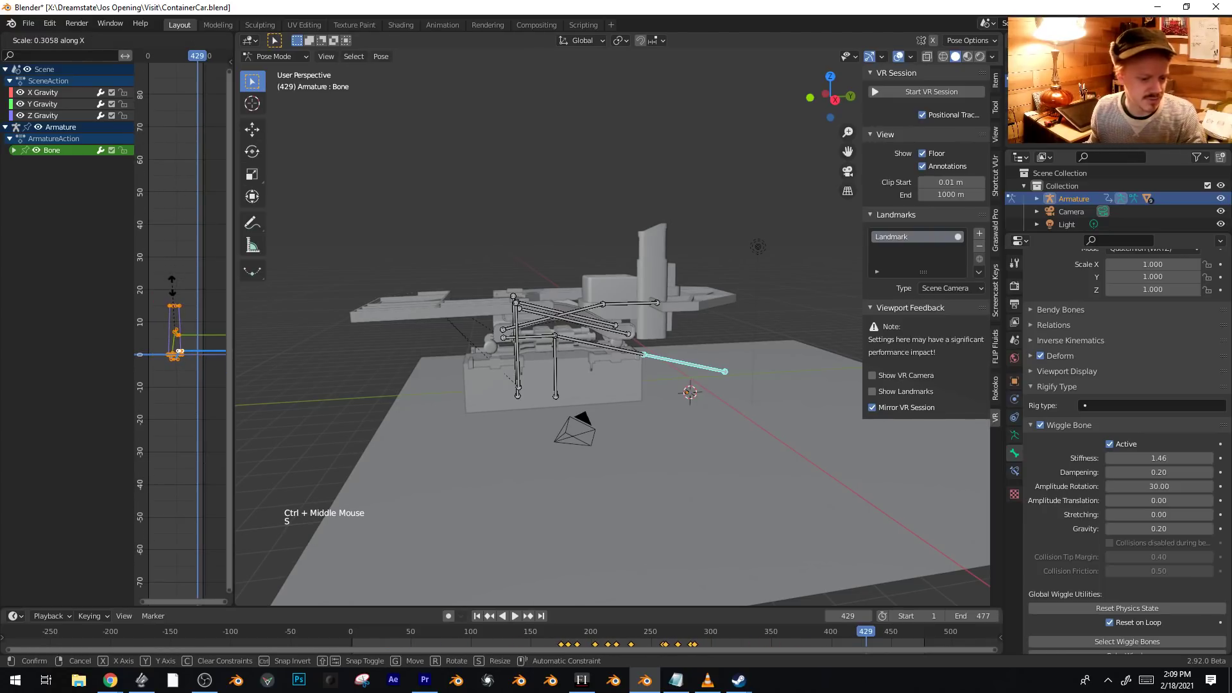
{"action": "key", "text": "space"}
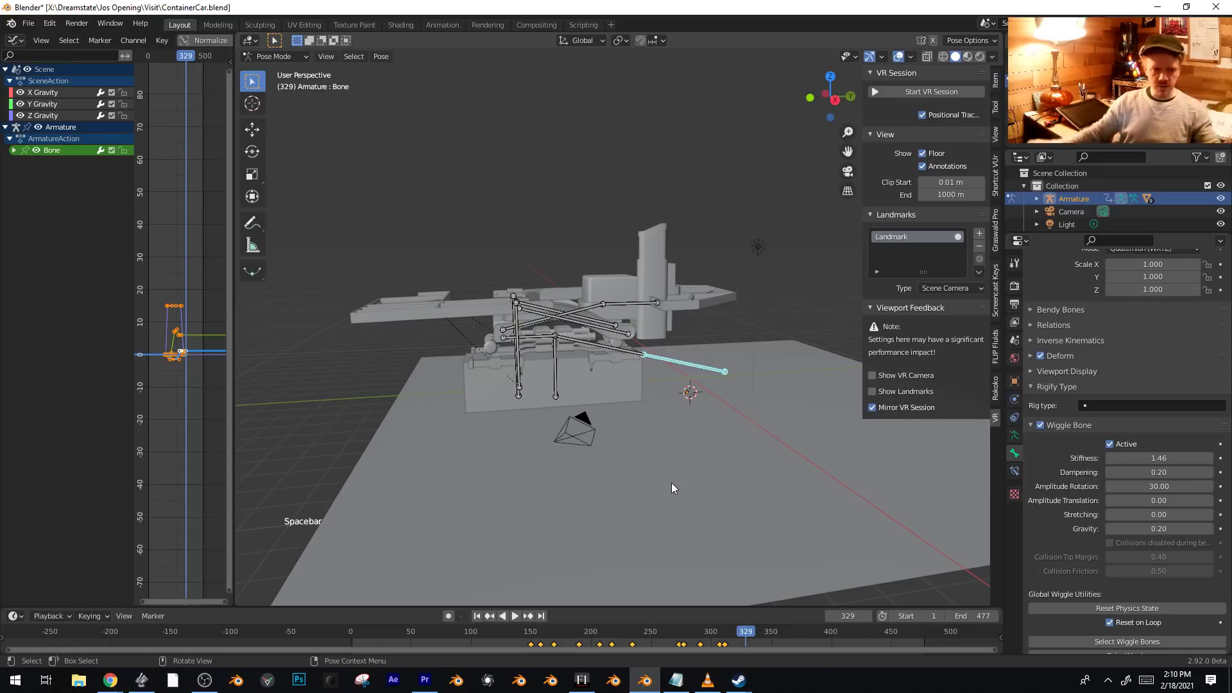
Select the vertical hanging bone and a side arm bone to compare their Wiggle Bone settings.
{"action": "scroll", "coordinate": [475, 340], "scroll_direction": "up", "scroll_amount": 2}
{"action": "middle_click_drag", "start_coordinate": [482, 329], "coordinate": [485, 397]}
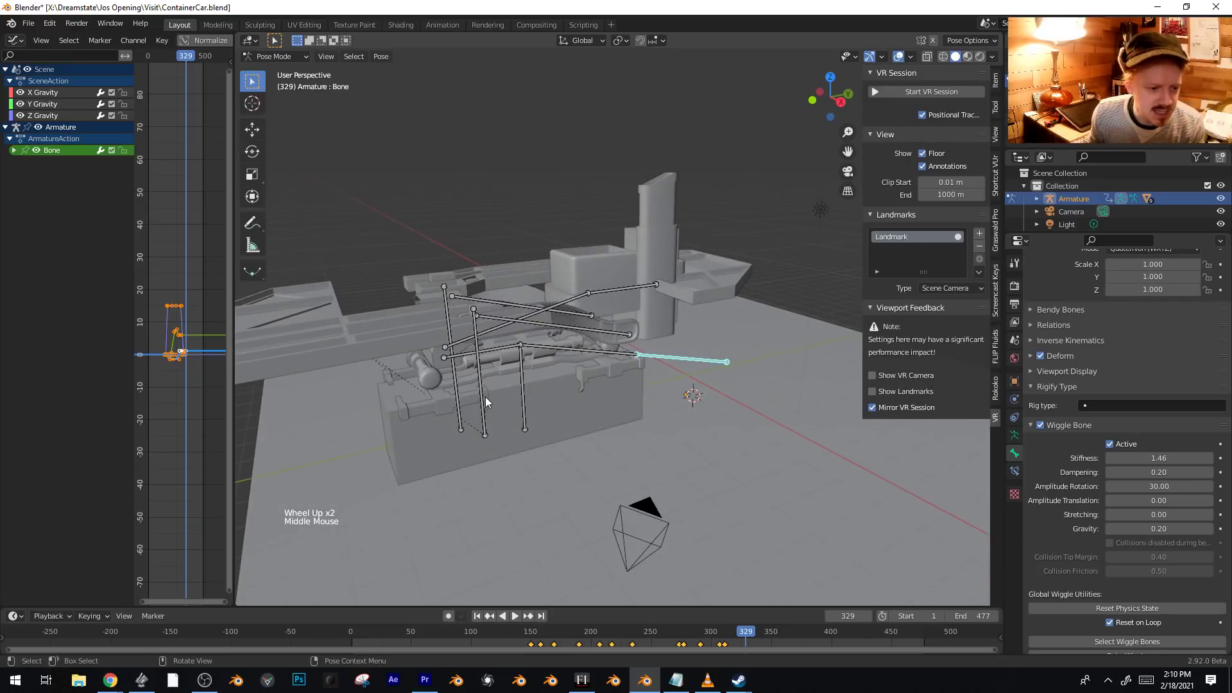
{"action": "left_click", "coordinate": [449, 374]}
{"action": "middle_click_drag", "start_coordinate": [530, 357], "coordinate": [565, 299]}
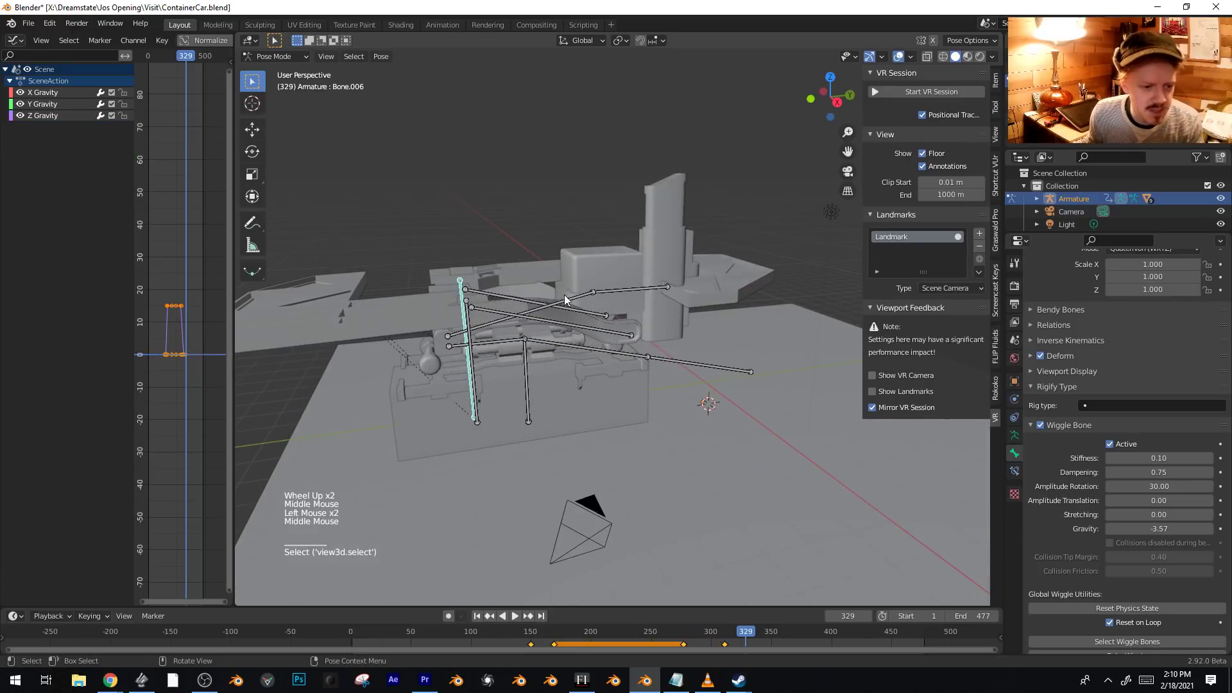
{"action": "left_click", "coordinate": [588, 325]}
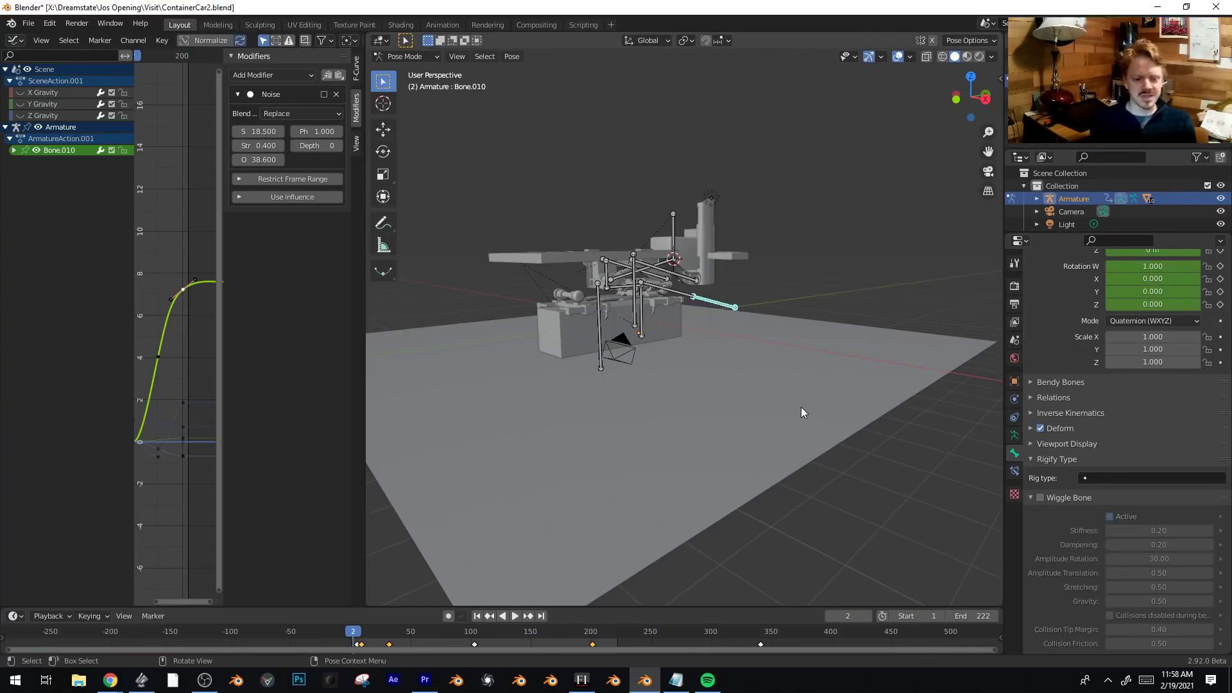
Play the ContainerCar2 animation, select the control bone and enable the Noise modifier on its green F-curve.
{"action": "key", "text": "space"}
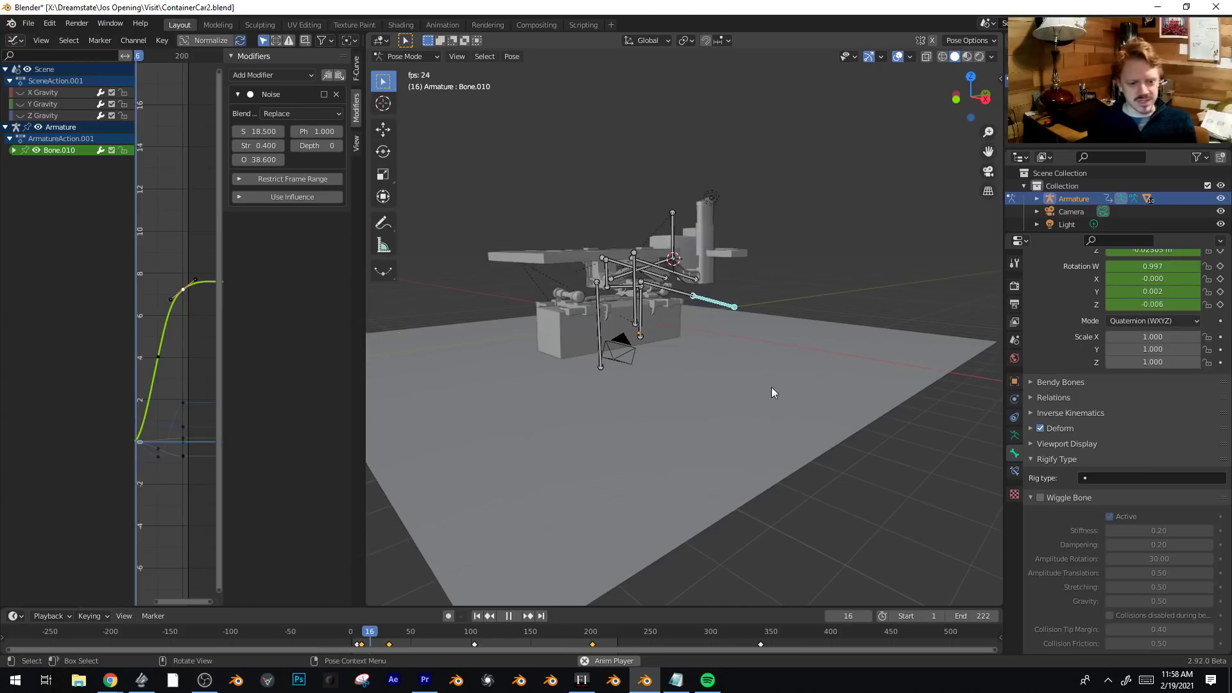
{"action": "left_click", "coordinate": [661, 306]}
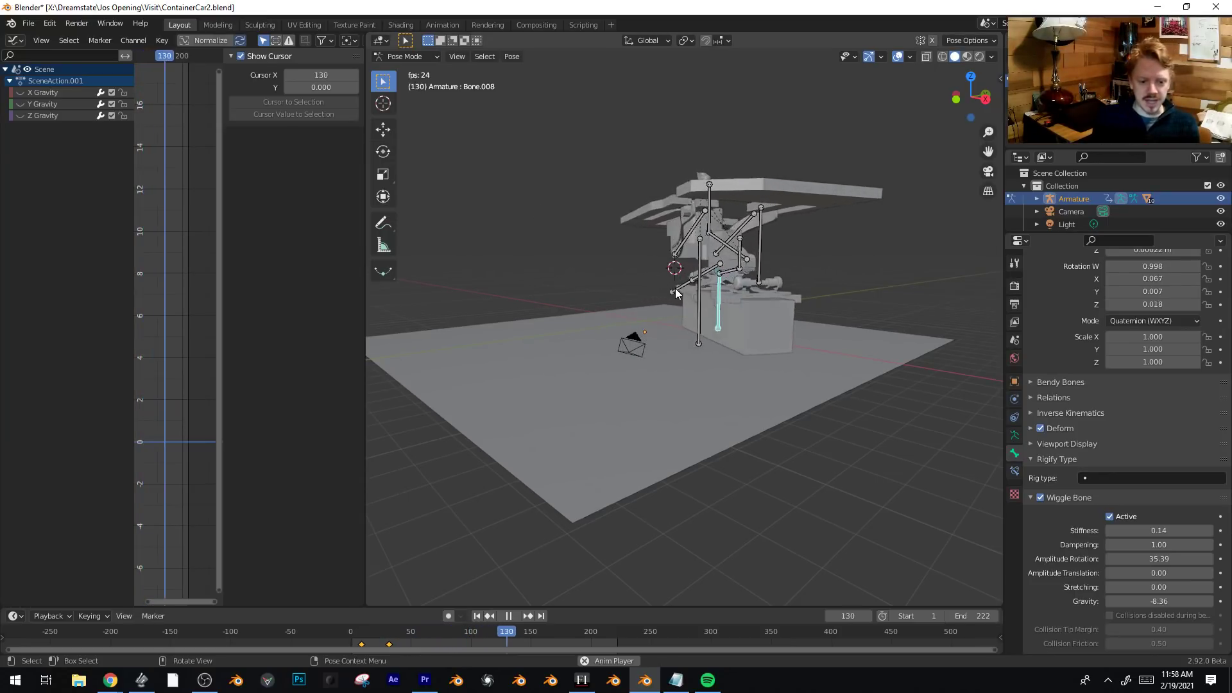
{"action": "left_click", "coordinate": [675, 288]}
{"action": "left_click", "coordinate": [323, 95]}
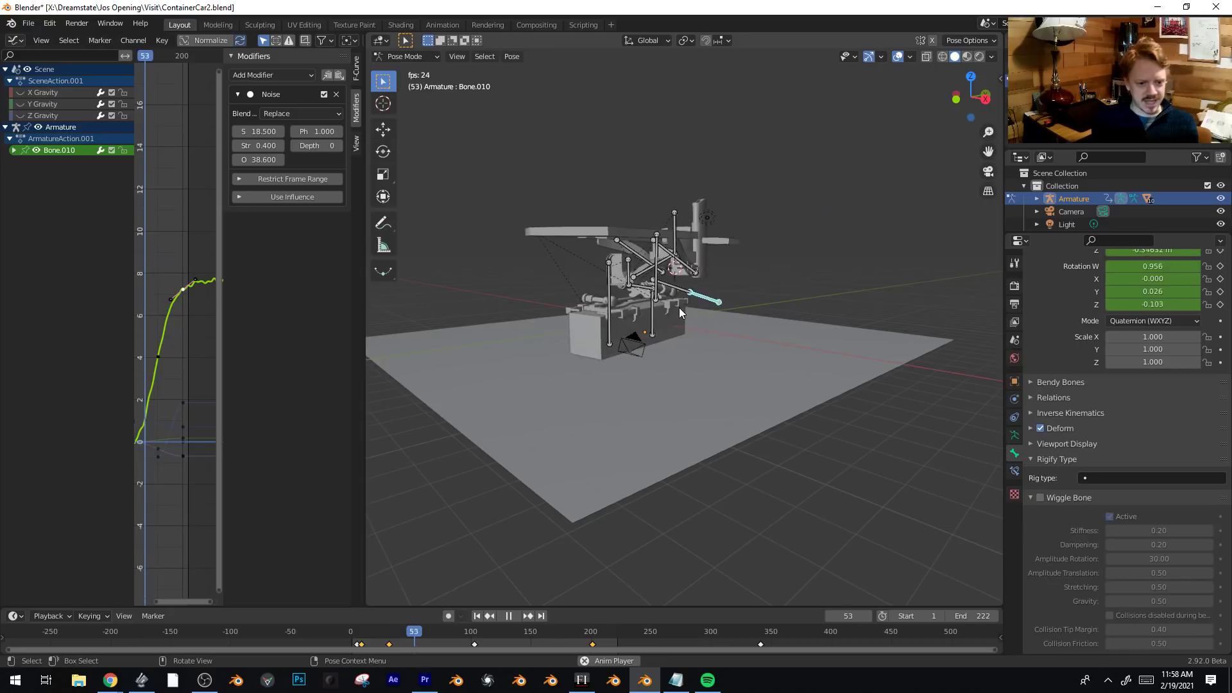
Enable the Noise modifier on the control bone's blue F-curve and adjust the noise scale.
{"action": "left_click", "coordinate": [159, 456]}
{"action": "left_click", "coordinate": [323, 94]}
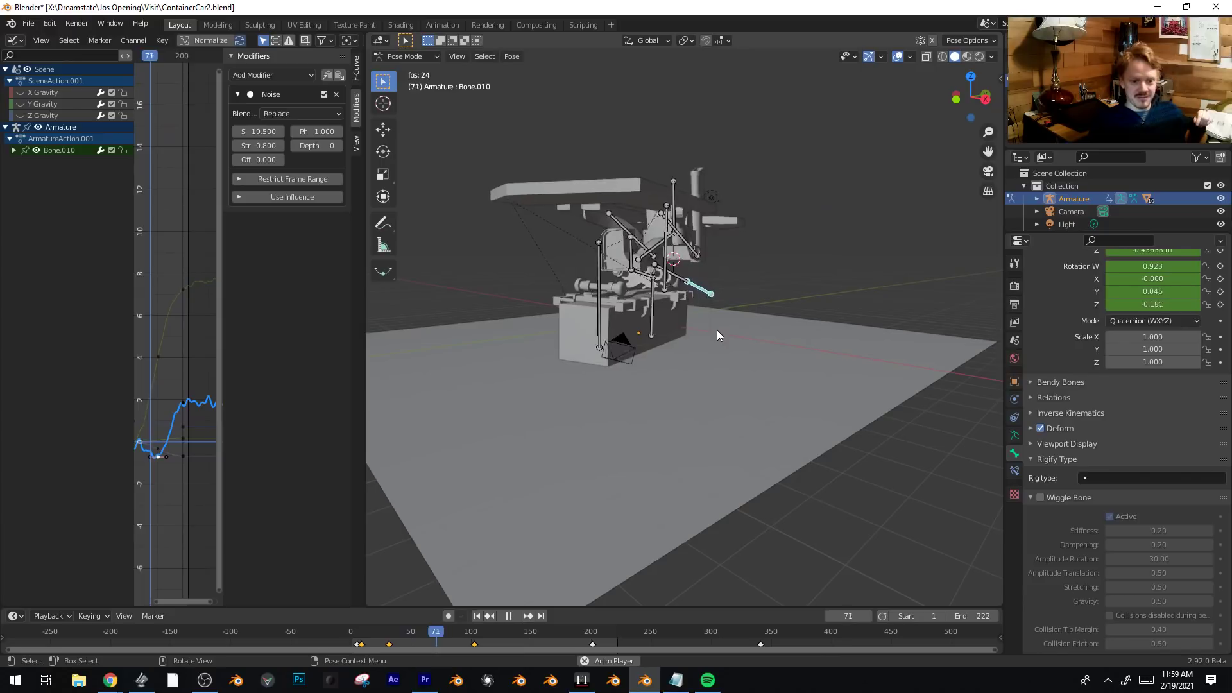
{"action": "left_click_drag", "start_coordinate": [260, 131], "coordinate": [329, 131]}
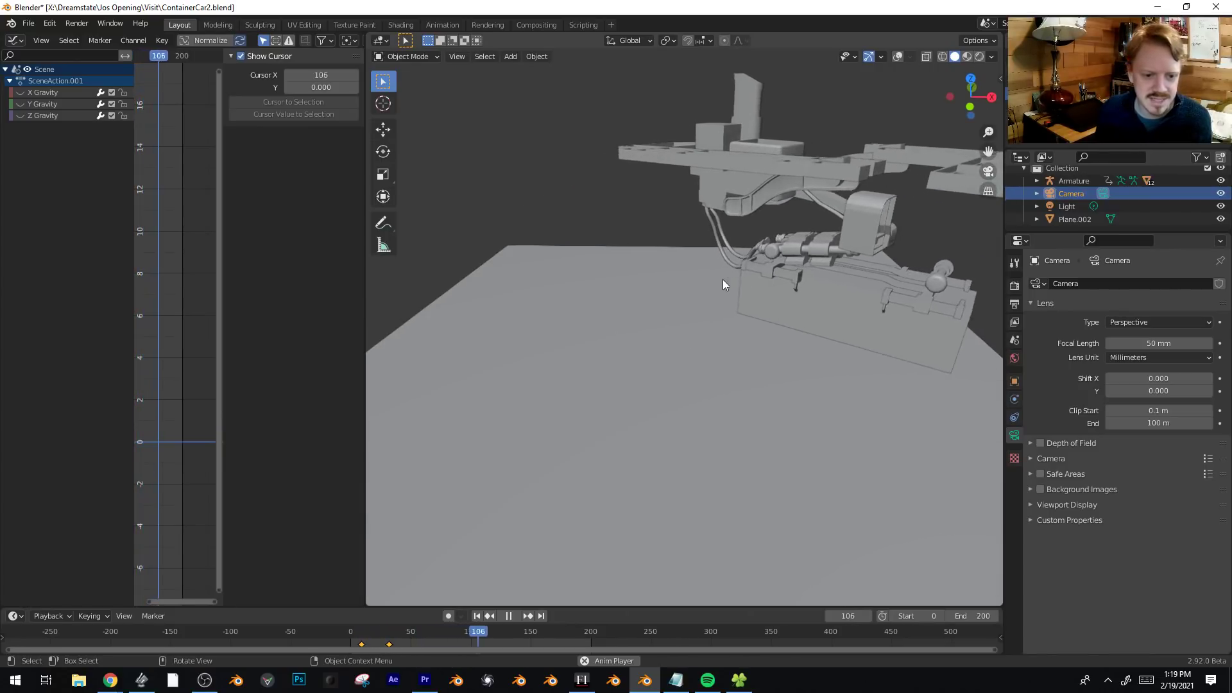
Stop the machine's playback, start a new General file and delete the default cube.
{"action": "mouse_move", "coordinate": [699, 322]}
{"action": "middle_mouse_down"}
{"action": "mouse_move", "coordinate": [722, 332]}
{"action": "mouse_move", "coordinate": [854, 307]}
{"action": "mouse_move", "coordinate": [681, 322]}
{"action": "middle_mouse_up"}
{"action": "key", "text": "space"}
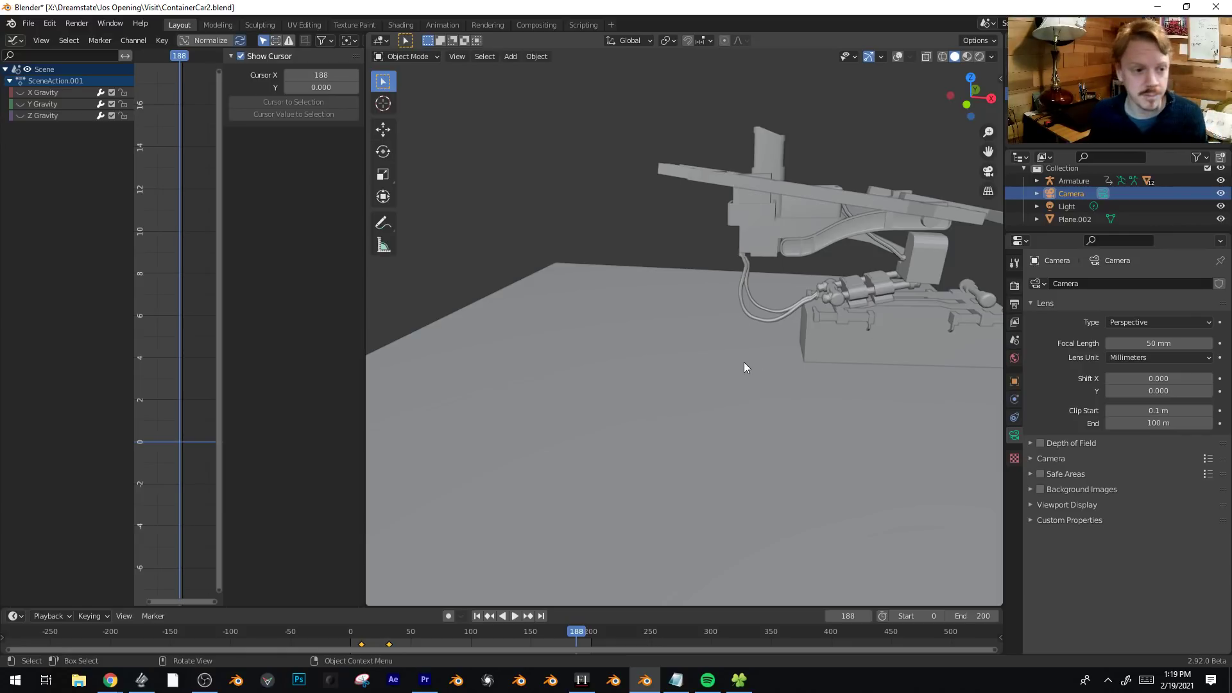
{"action": "left_click", "coordinate": [30, 24]}
{"action": "left_click", "coordinate": [206, 42]}
{"action": "key", "text": "x"}
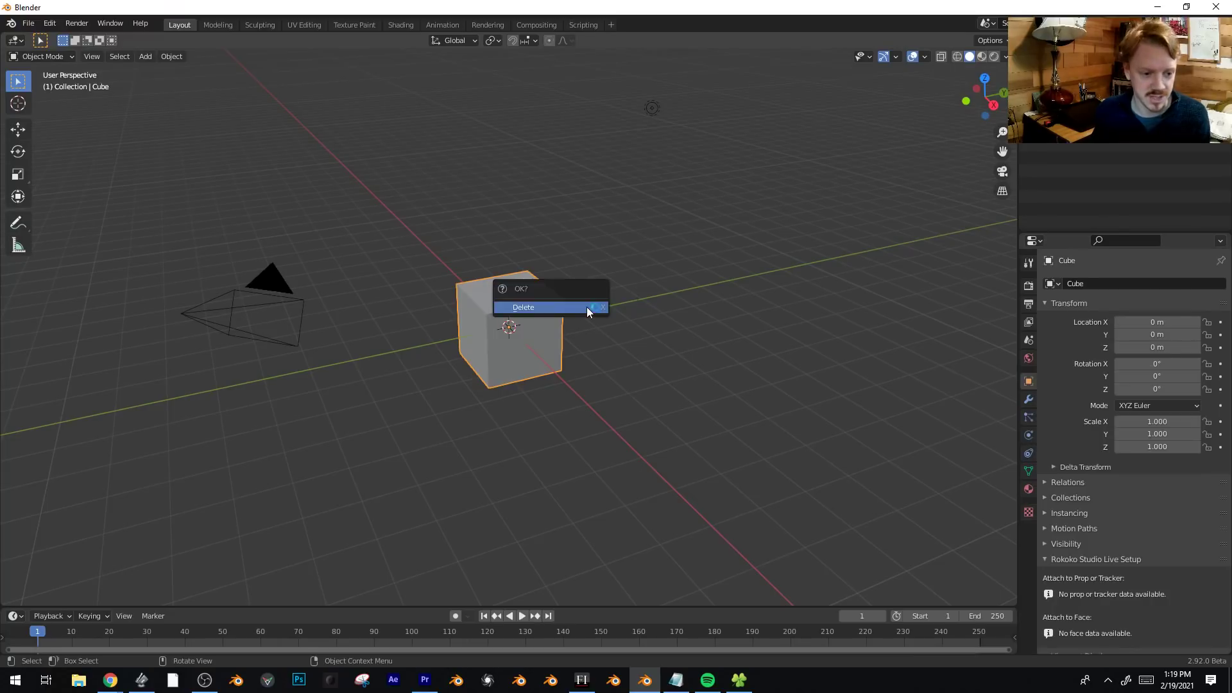
{"action": "left_click", "coordinate": [586, 307]}
Add an armature at the world origin and view it from the front.
{"action": "key", "text": "shift+a"}
{"action": "mouse_move", "coordinate": [587, 306]}
{"action": "left_click", "coordinate": [673, 310]}
{"action": "key", "text": "KP_1"}
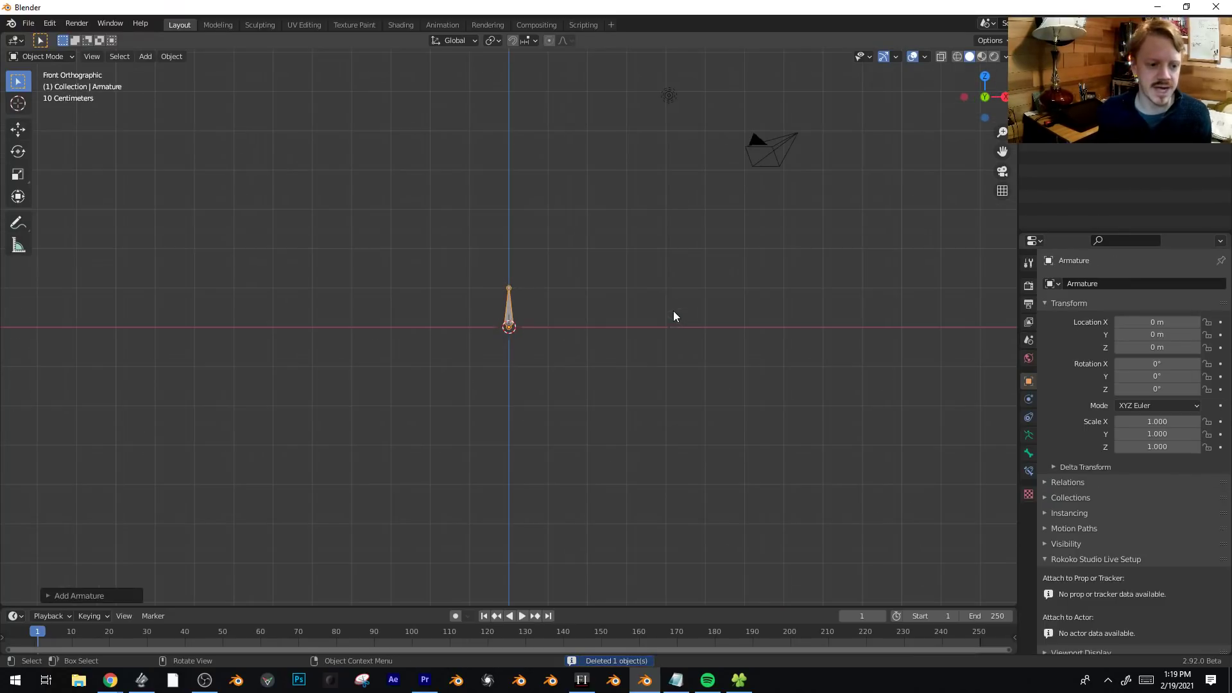
Move the first bone's tip downward in Edit Mode and extrude four more bones into a U-shaped chain.
{"action": "key", "text": "Tab"}
{"action": "left_click_drag", "start_coordinate": [509, 287], "coordinate": [554, 354]}
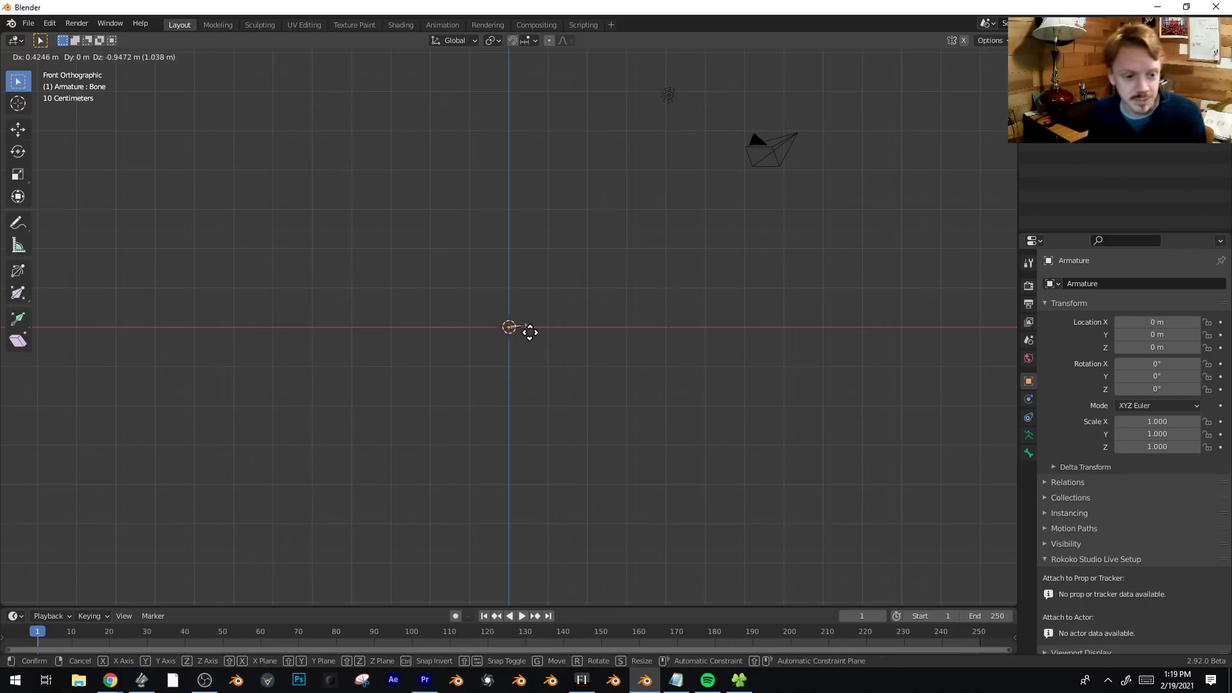
{"action": "left_click", "coordinate": [541, 376]}
{"action": "key", "text": "e"}
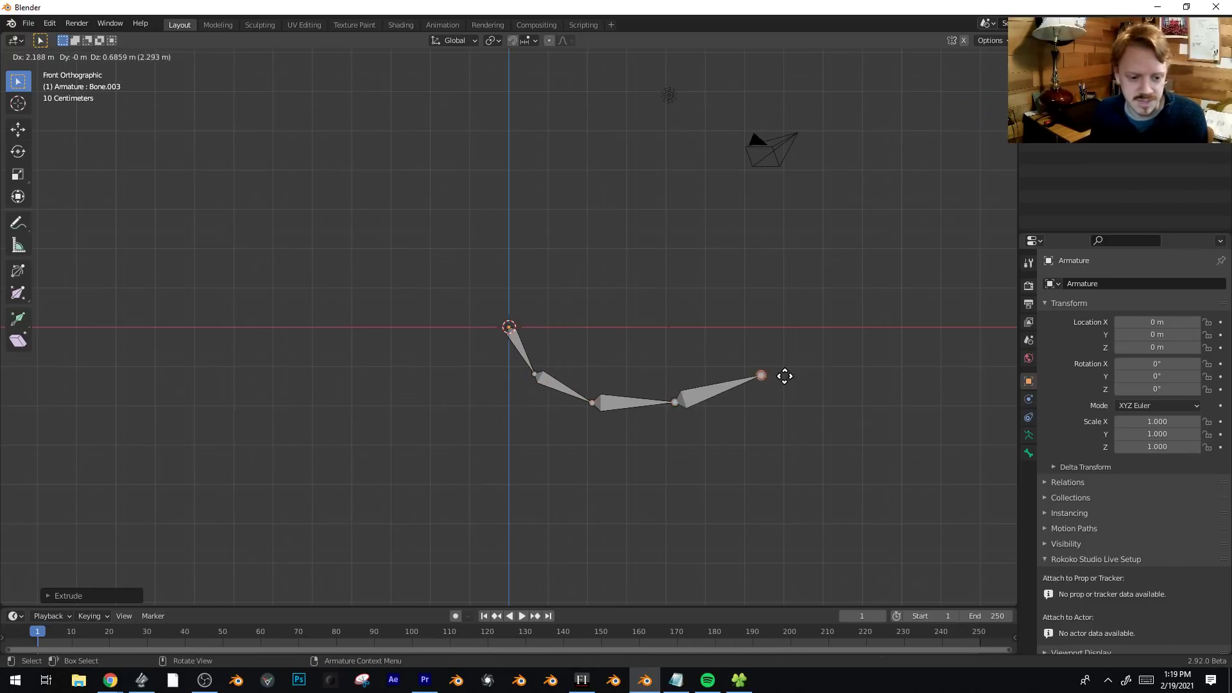
{"action": "middle_click_drag", "start_coordinate": [882, 340], "coordinate": [748, 365], "text": "shift"}
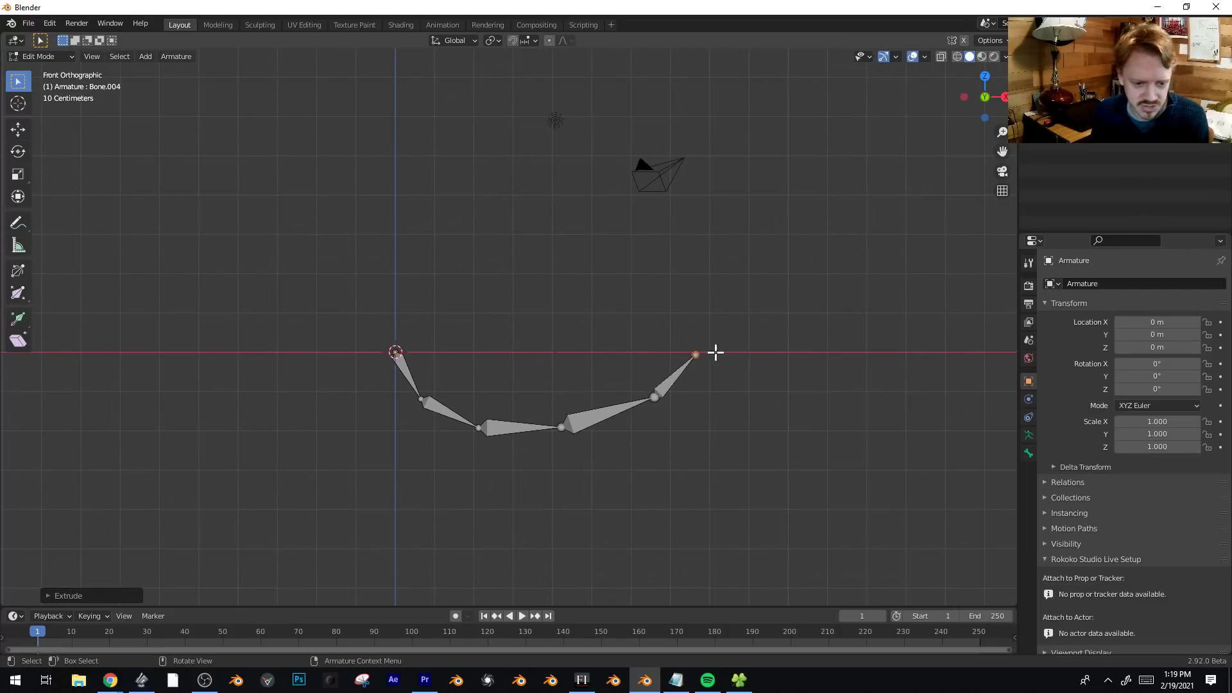
Add a separate upright bone just beyond the end of the chain.
{"action": "left_click", "coordinate": [710, 334]}
{"action": "key", "text": "g"}
{"action": "right_click", "coordinate": [652, 392]}
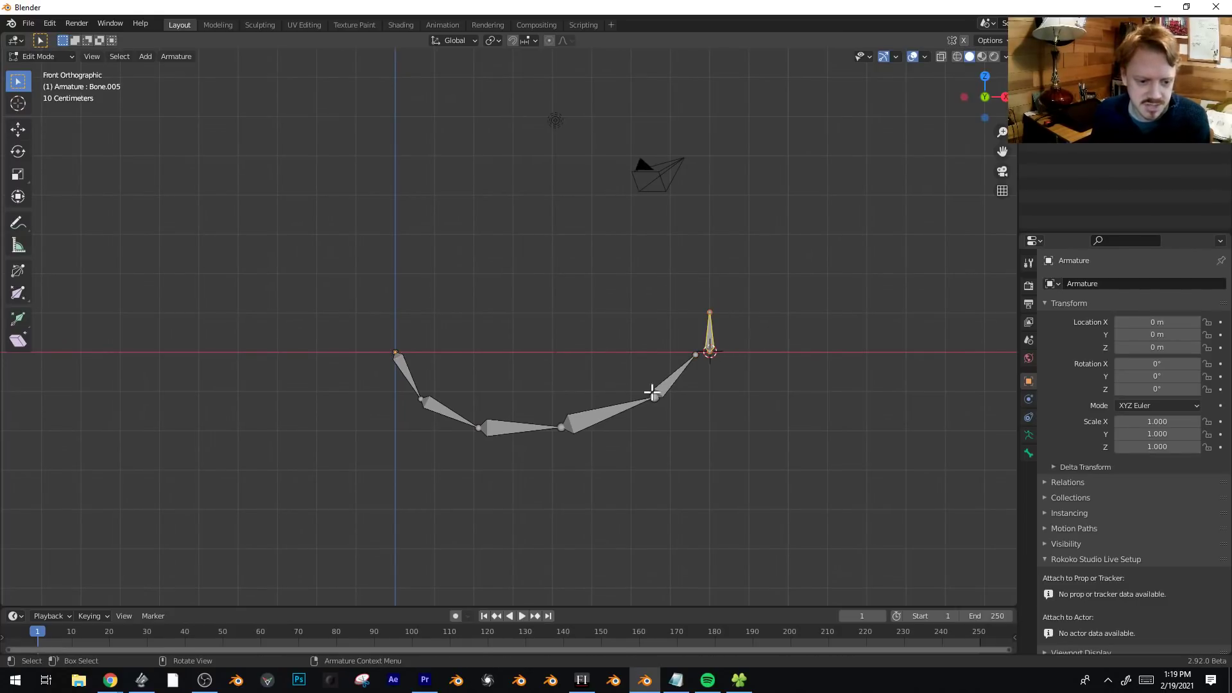
Put the armature in Pose Mode and add IK to the chain's last bone, targeting the separate upright bone.
{"action": "left_click", "coordinate": [37, 58]}
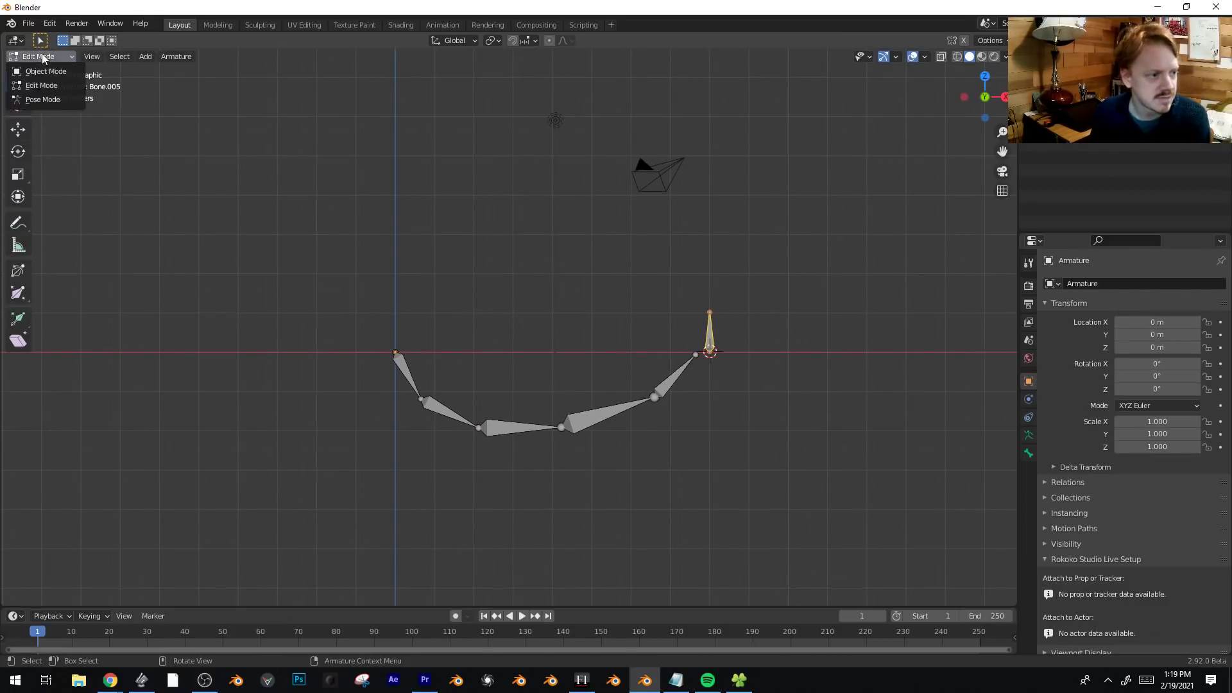
{"action": "left_click", "coordinate": [57, 100]}
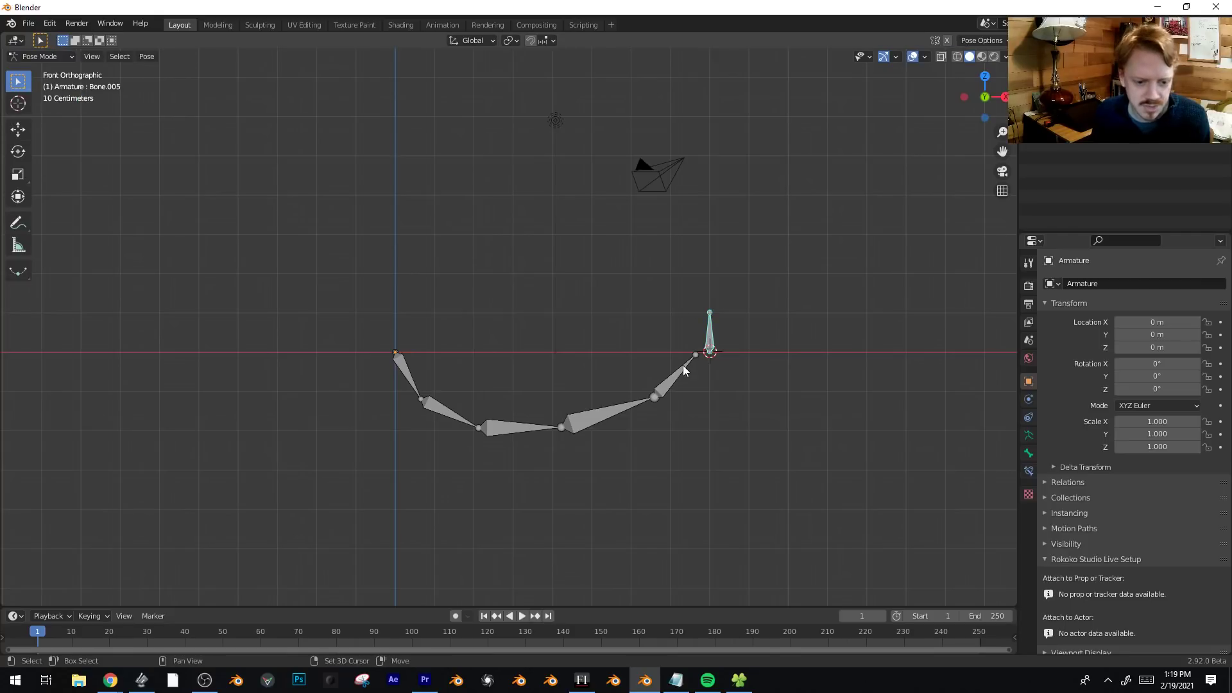
{"action": "key", "text": "shift+i"}
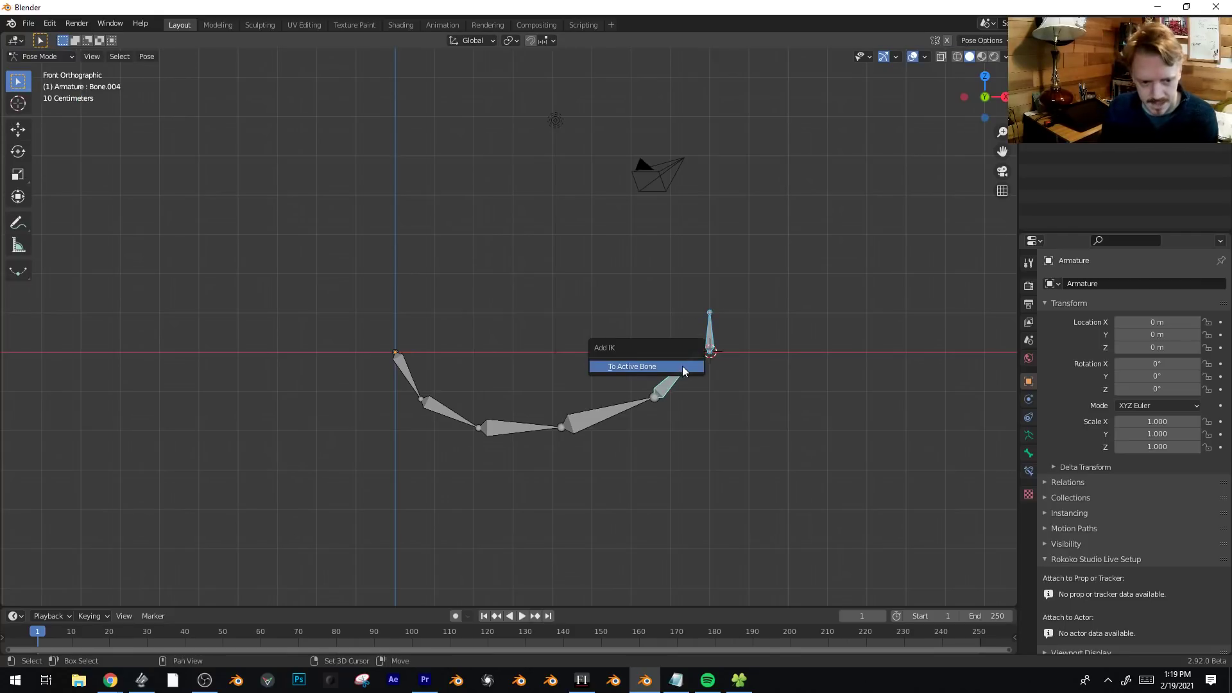
{"action": "left_click", "coordinate": [683, 366]}
Move the IK target bone toward the chain's root and test how the chain bends from different angles.
{"action": "left_click", "coordinate": [708, 335]}
{"action": "key", "text": "g"}
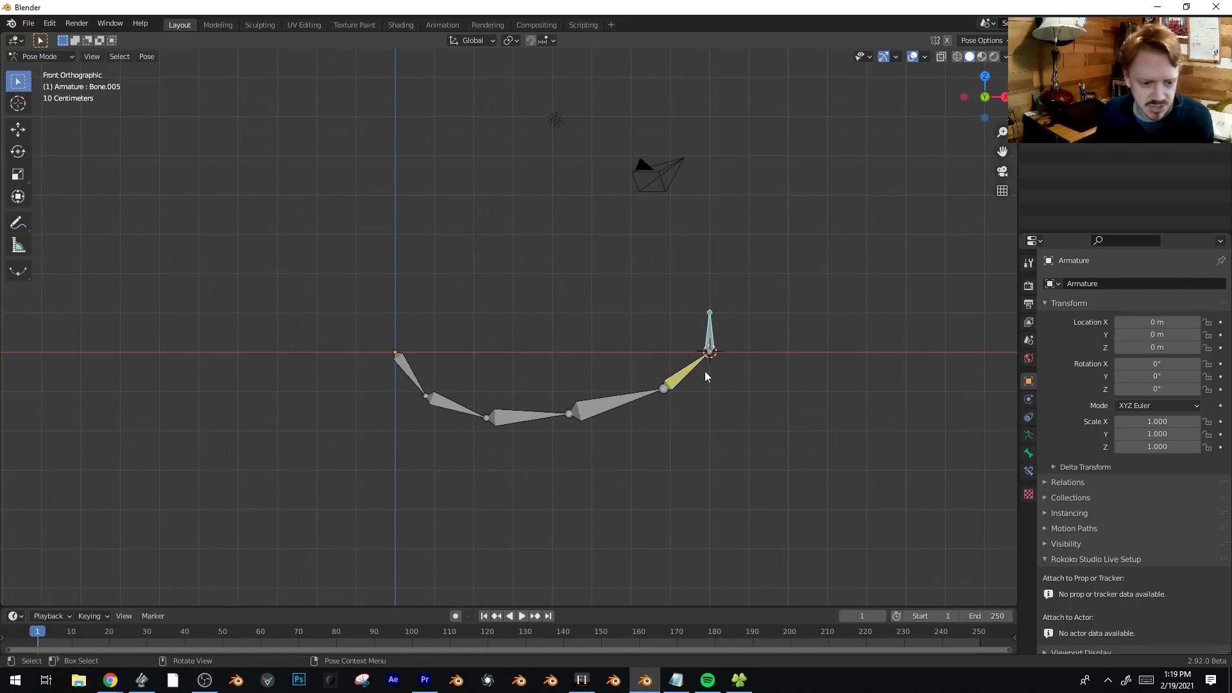
{"action": "left_click", "coordinate": [656, 354]}
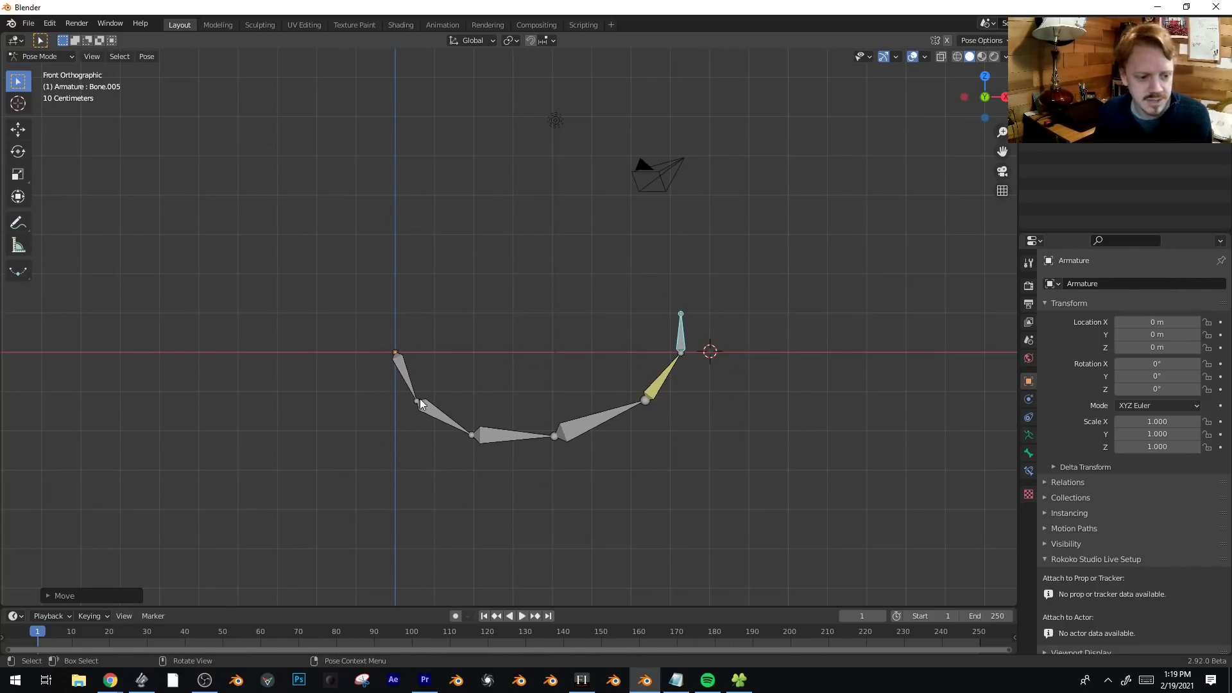
{"action": "middle_click_drag", "start_coordinate": [695, 374], "coordinate": [591, 417]}
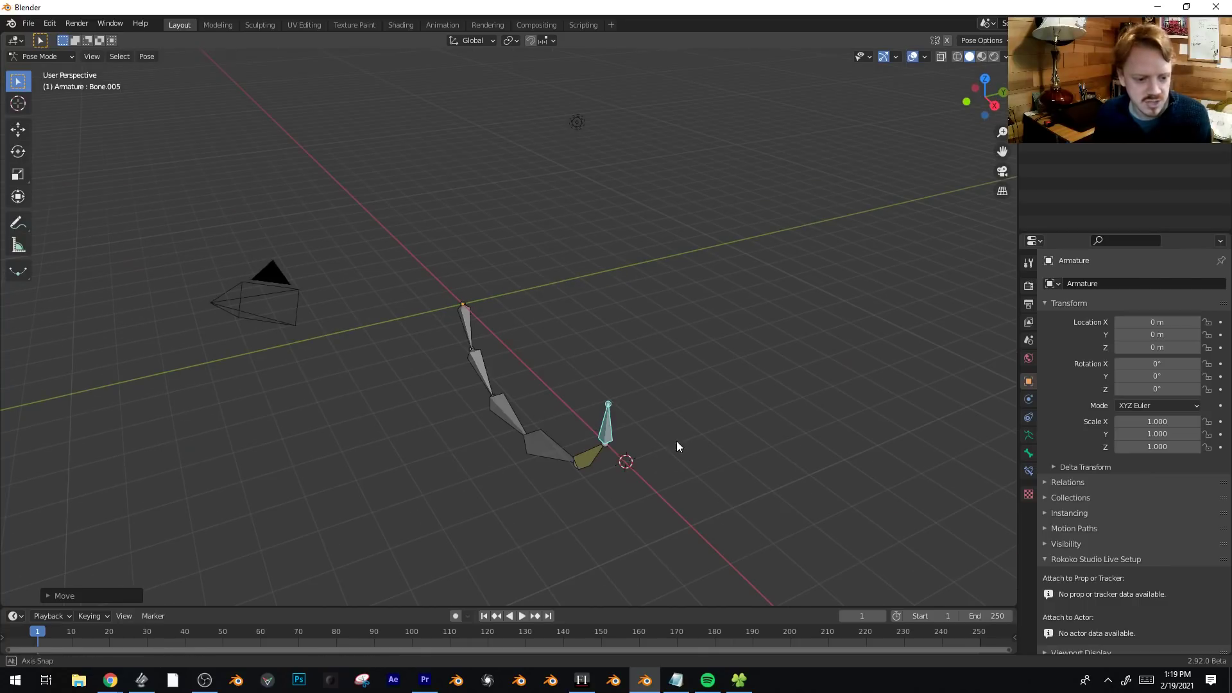
{"action": "middle_click_drag", "start_coordinate": [676, 441], "coordinate": [718, 427]}
{"action": "key", "text": "g"}
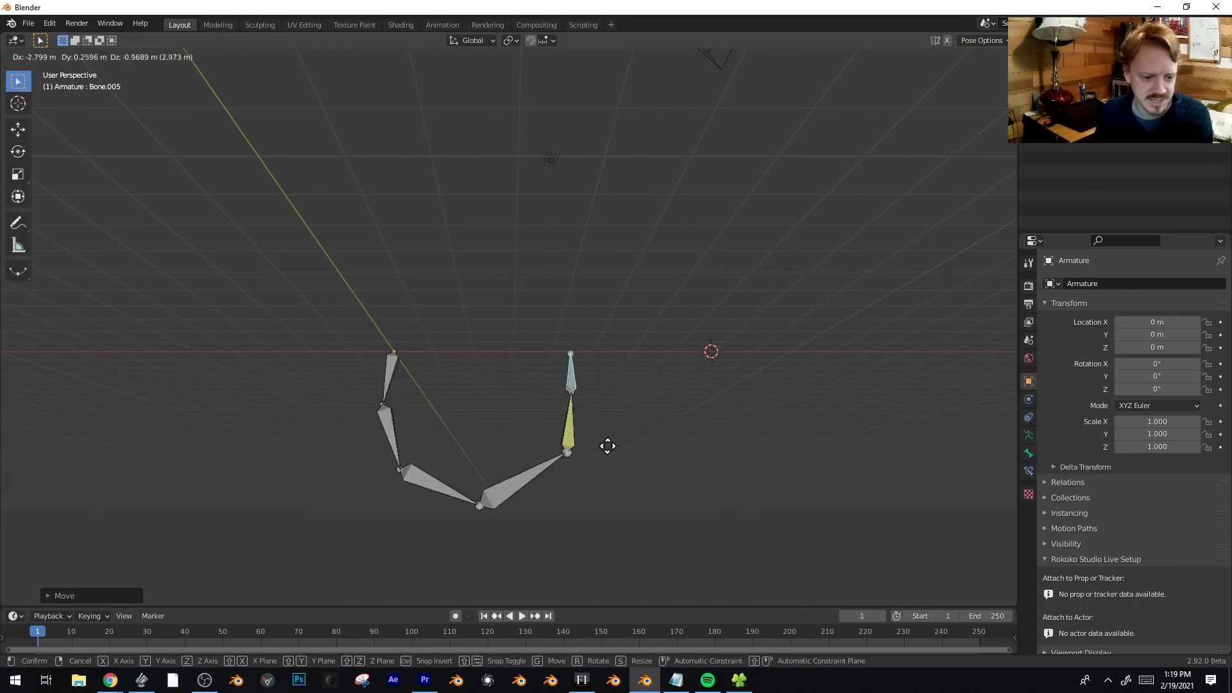
{"action": "right_click", "coordinate": [617, 418]}
{"action": "middle_click_drag", "start_coordinate": [576, 369], "coordinate": [477, 471]}
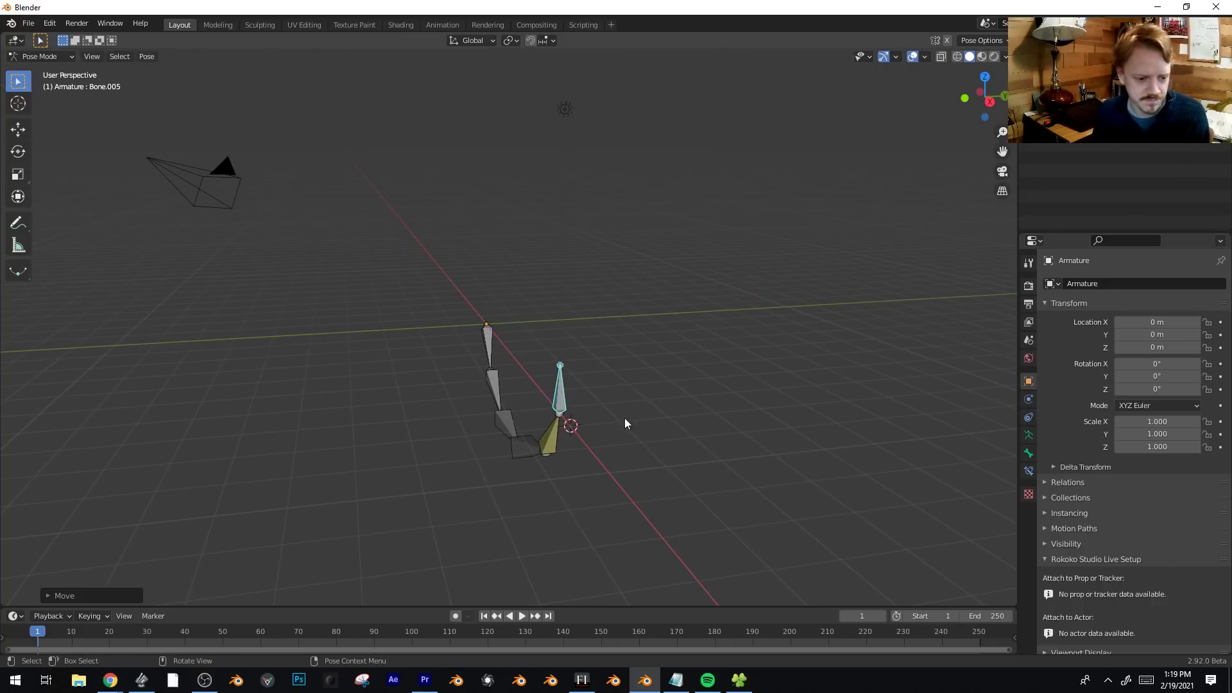
Add another separate upright bone below the middle of the chain in Edit Mode.
{"action": "key", "text": "Tab"}
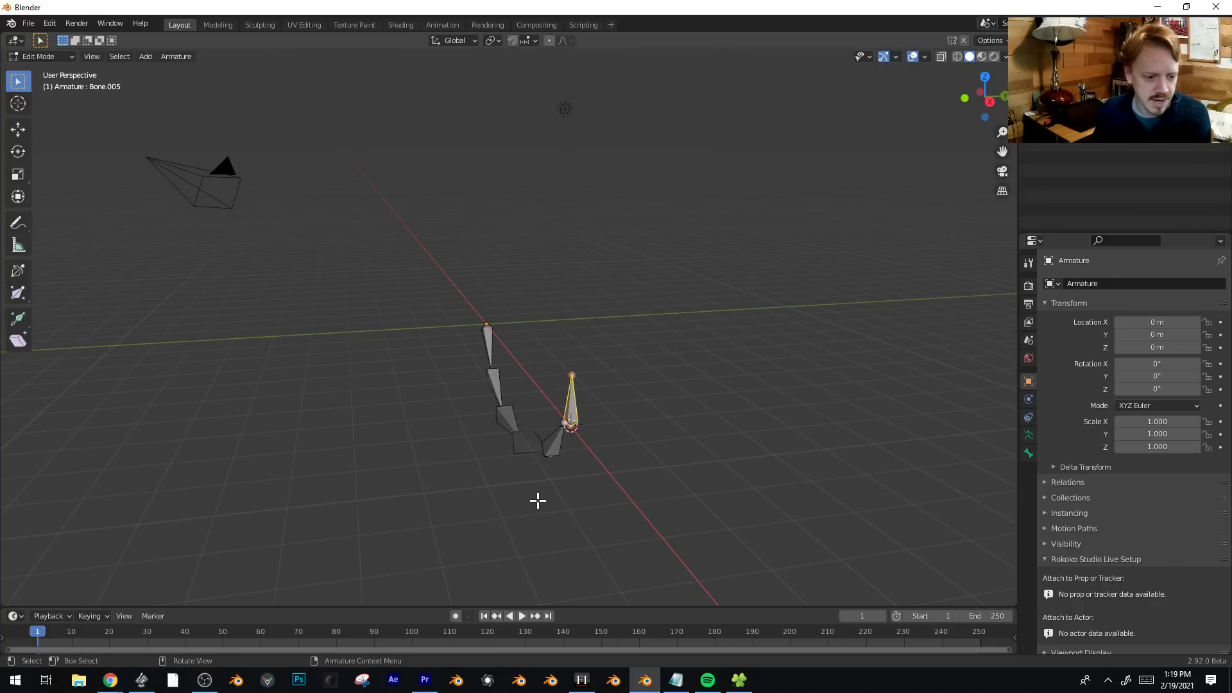
{"action": "middle_click_drag", "start_coordinate": [539, 501], "coordinate": [559, 506]}
{"action": "key", "text": "shift+a"}
{"action": "key", "text": "KP_1"}
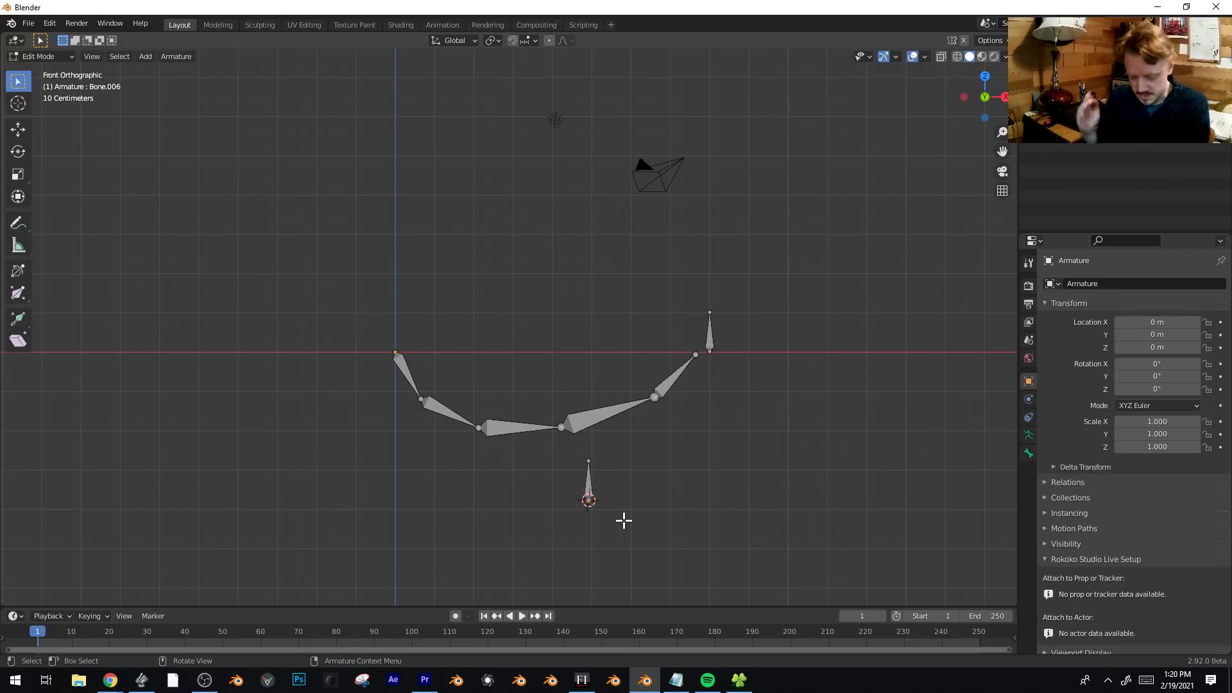
Rotate the whole rig onto its side in Pose Mode, including the target bone and the bone below the chain.
{"action": "key", "text": "ctrl+Tab"}
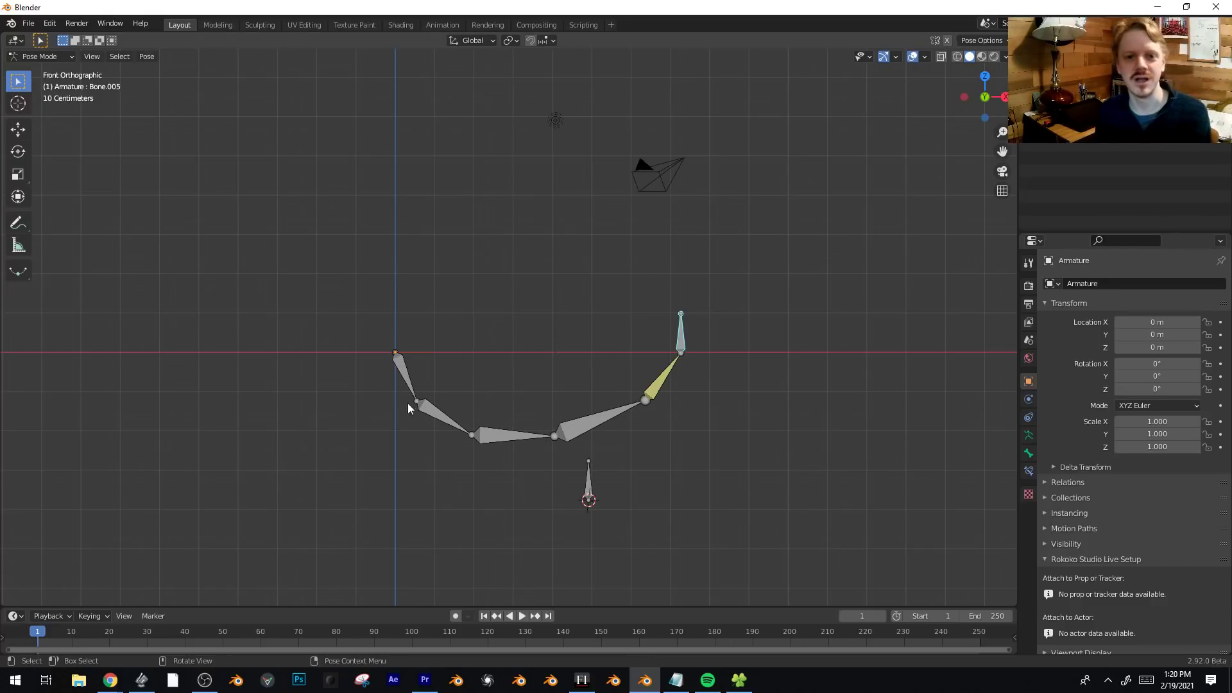
{"action": "left_click", "coordinate": [588, 480]}
{"action": "key", "text": "r"}
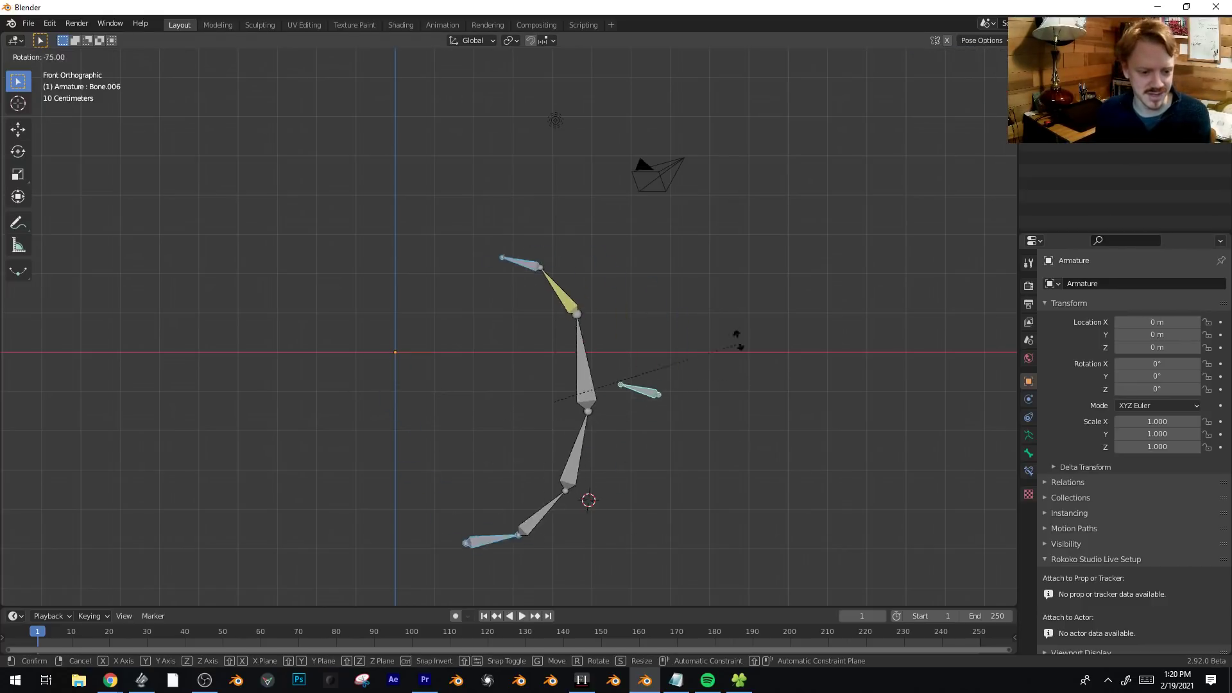
{"action": "left_click", "coordinate": [718, 314]}
Move the IK target bone downward and inspect the chain's bend relative to the separate side bone.
{"action": "middle_click_drag", "start_coordinate": [649, 379], "coordinate": [503, 282]}
{"action": "left_click", "coordinate": [563, 325]}
{"action": "left_click_drag", "start_coordinate": [503, 283], "coordinate": [508, 353]}
{"action": "middle_click_drag", "start_coordinate": [563, 421], "coordinate": [600, 426]}
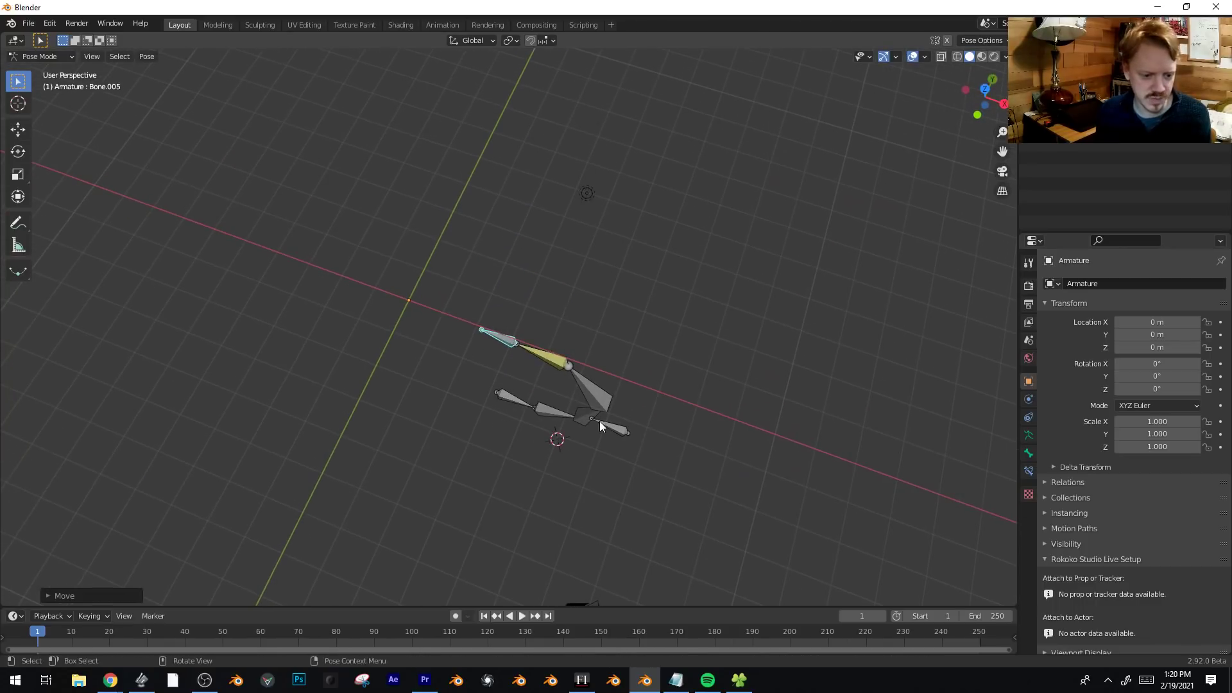
{"action": "middle_click_drag", "start_coordinate": [607, 430], "coordinate": [519, 340]}
{"action": "middle_click_drag", "start_coordinate": [596, 503], "coordinate": [594, 312]}
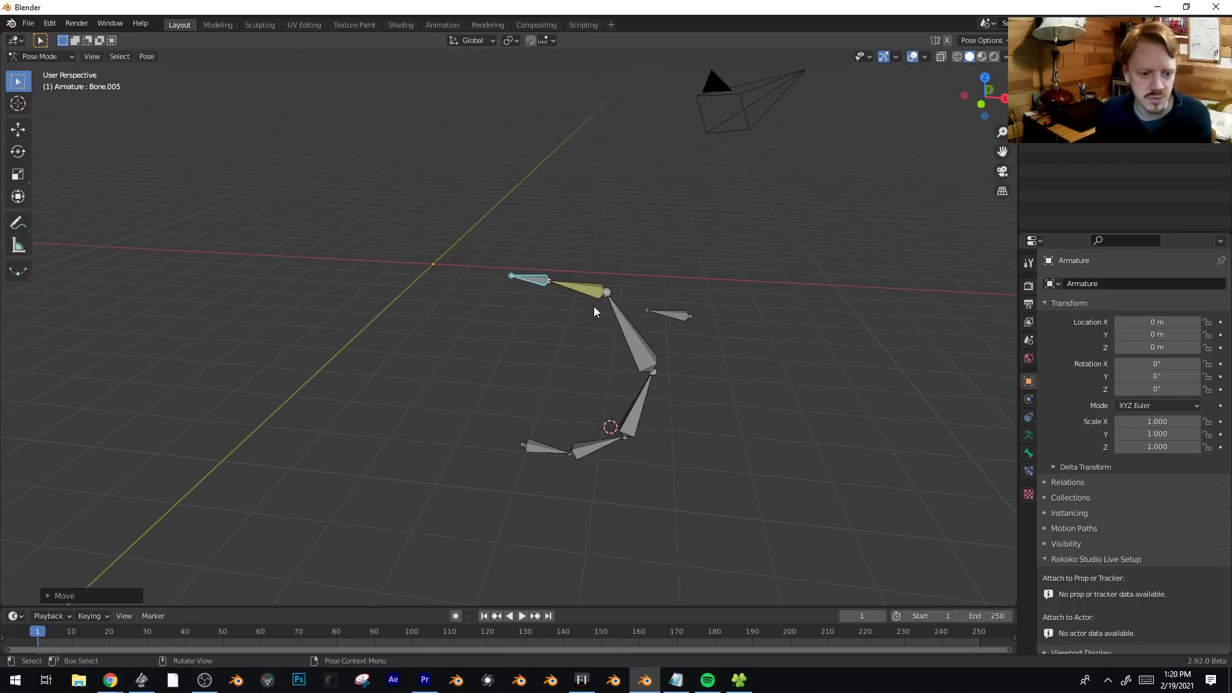
Set the pole target of the last chain bone's IK constraint to Armature, bone Bone.006.
{"action": "left_click", "coordinate": [579, 289]}
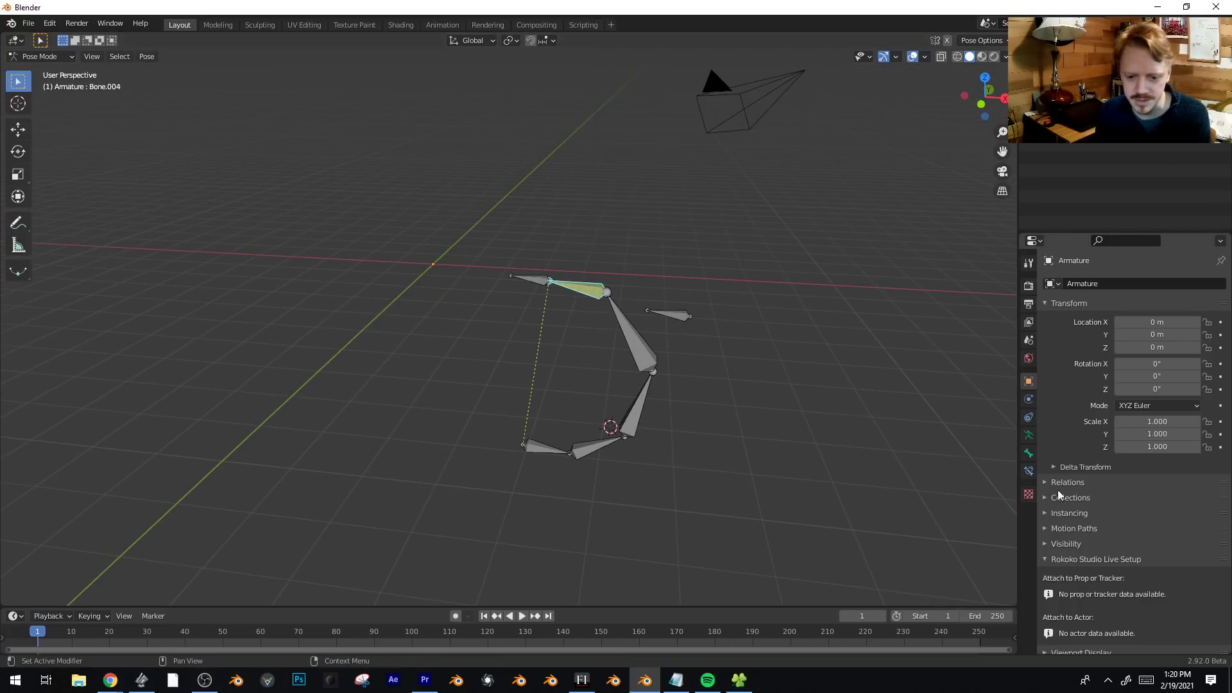
{"action": "left_click", "coordinate": [1029, 471]}
{"action": "left_click", "coordinate": [1162, 356]}
{"action": "left_click", "coordinate": [1139, 373]}
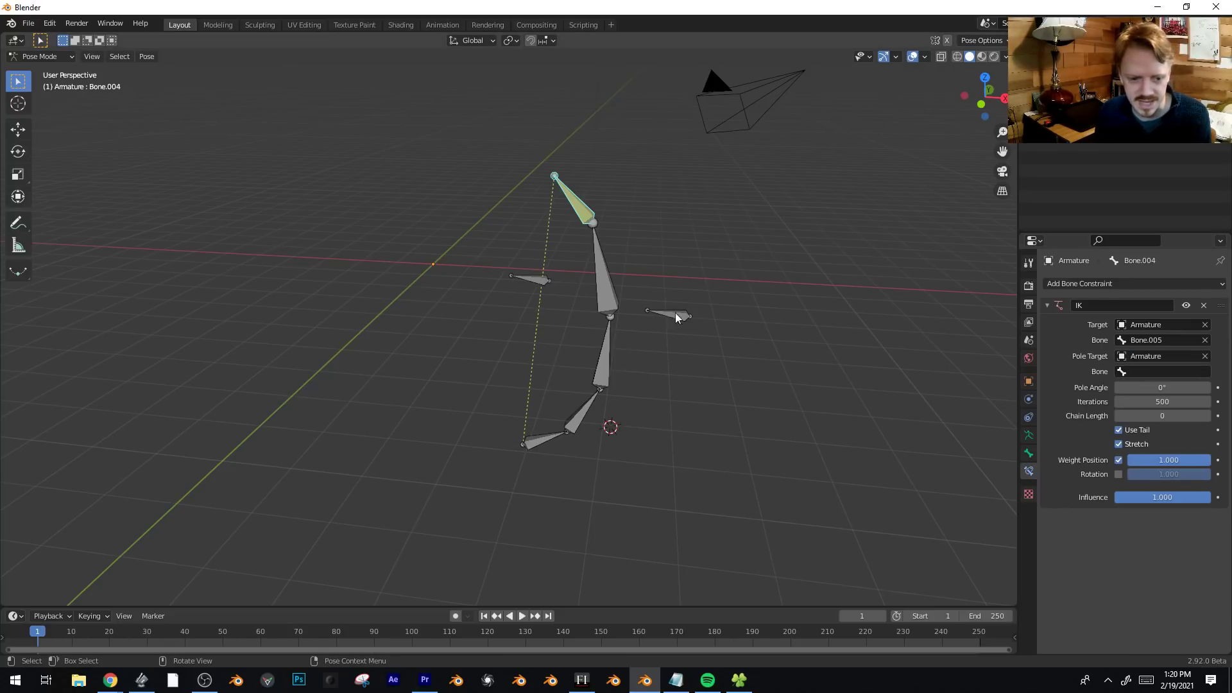
{"action": "left_click", "coordinate": [1163, 372]}
{"action": "left_click", "coordinate": [1149, 468]}
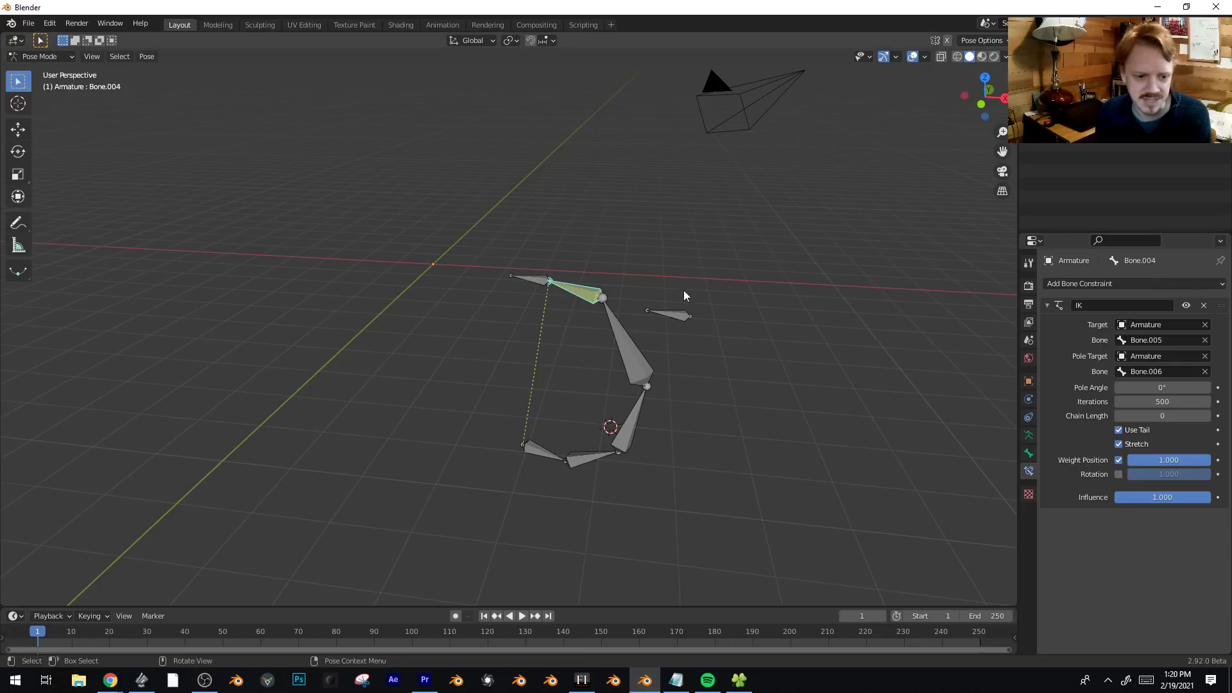
Move the pole target bone sideways to both sides of the chain to swing the IK chain's bend direction.
{"action": "left_click", "coordinate": [667, 314]}
{"action": "middle_click_drag", "start_coordinate": [668, 314], "coordinate": [597, 465]}
{"action": "key", "text": "g"}
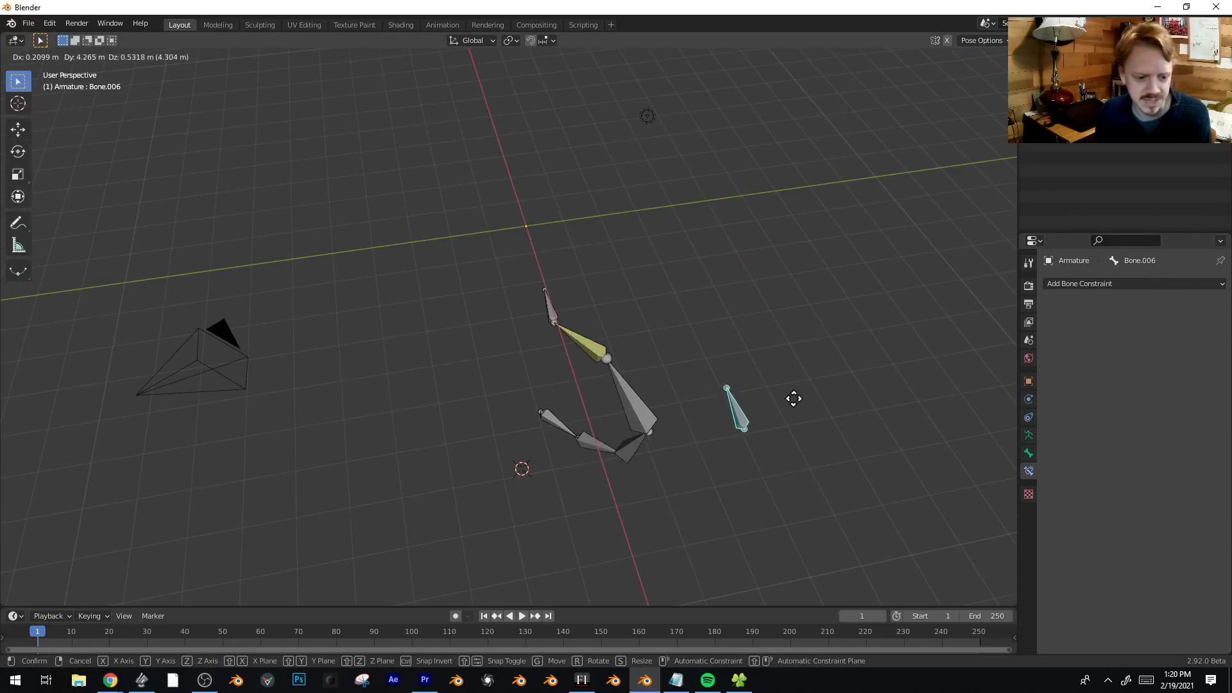
{"action": "left_click", "coordinate": [802, 403]}
{"action": "middle_click_drag", "start_coordinate": [802, 403], "coordinate": [729, 481]}
{"action": "key", "text": "g"}
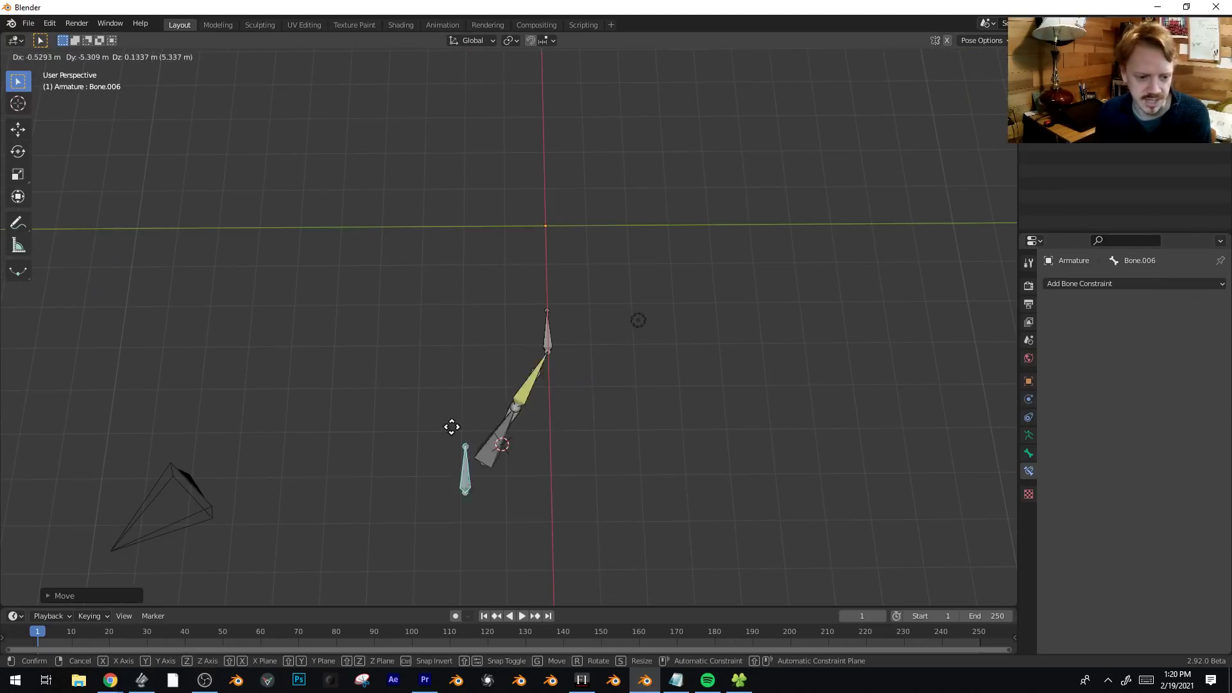
{"action": "left_click", "coordinate": [476, 493]}
Try a pole angle of 14.8° on the IK constraint of the last chain bone.
{"action": "left_click", "coordinate": [529, 382]}
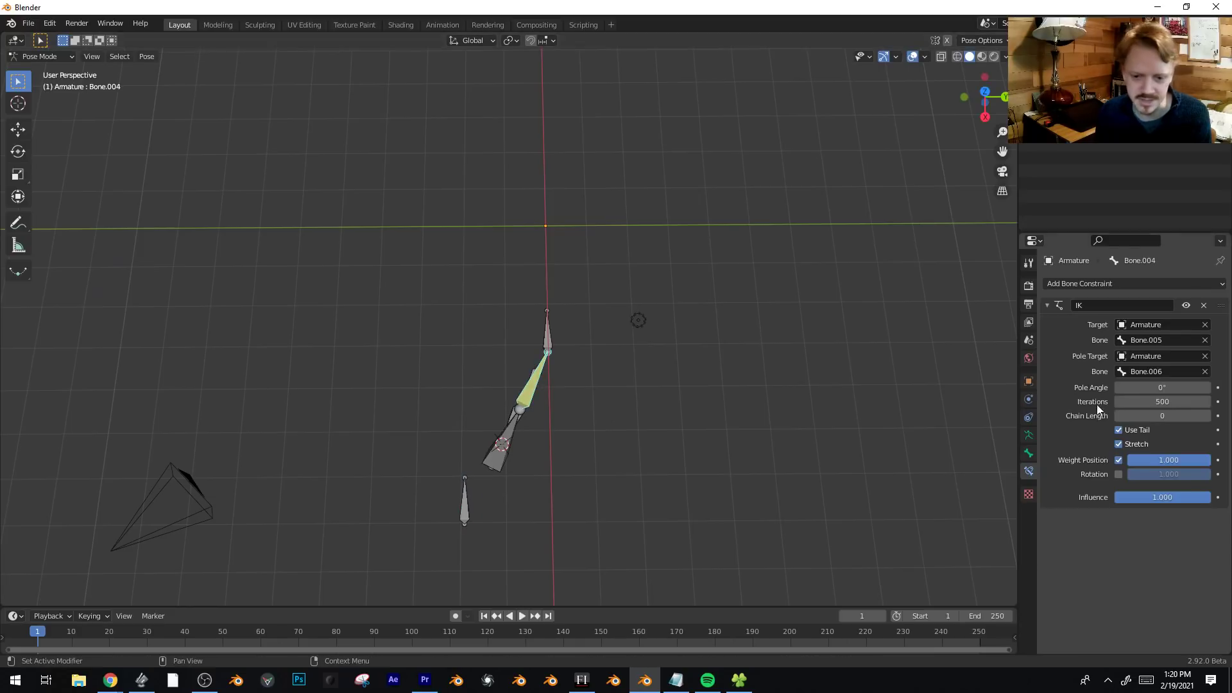
{"action": "left_click_drag", "start_coordinate": [1162, 387], "coordinate": [1177, 387]}
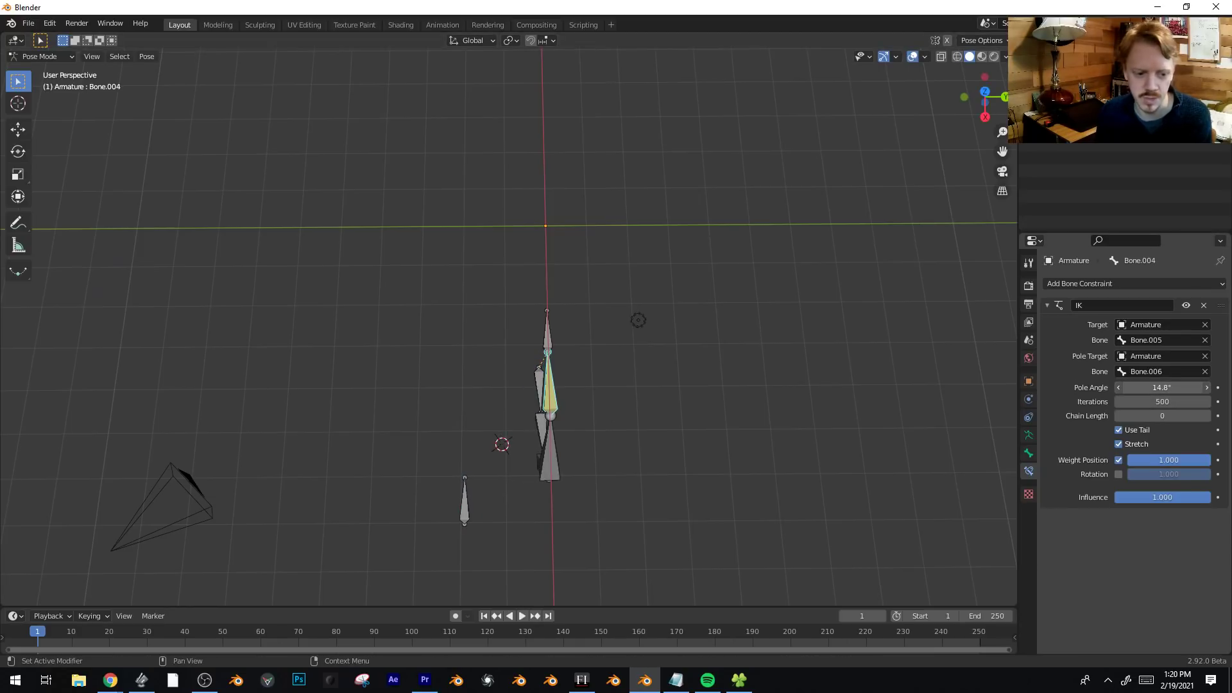
{"action": "middle_click_drag", "start_coordinate": [565, 474], "coordinate": [581, 279]}
Rotate the chain's first bone, the IK target and the pole bone together in front view so the chain hangs in a U shape.
{"action": "left_click", "coordinate": [655, 424]}
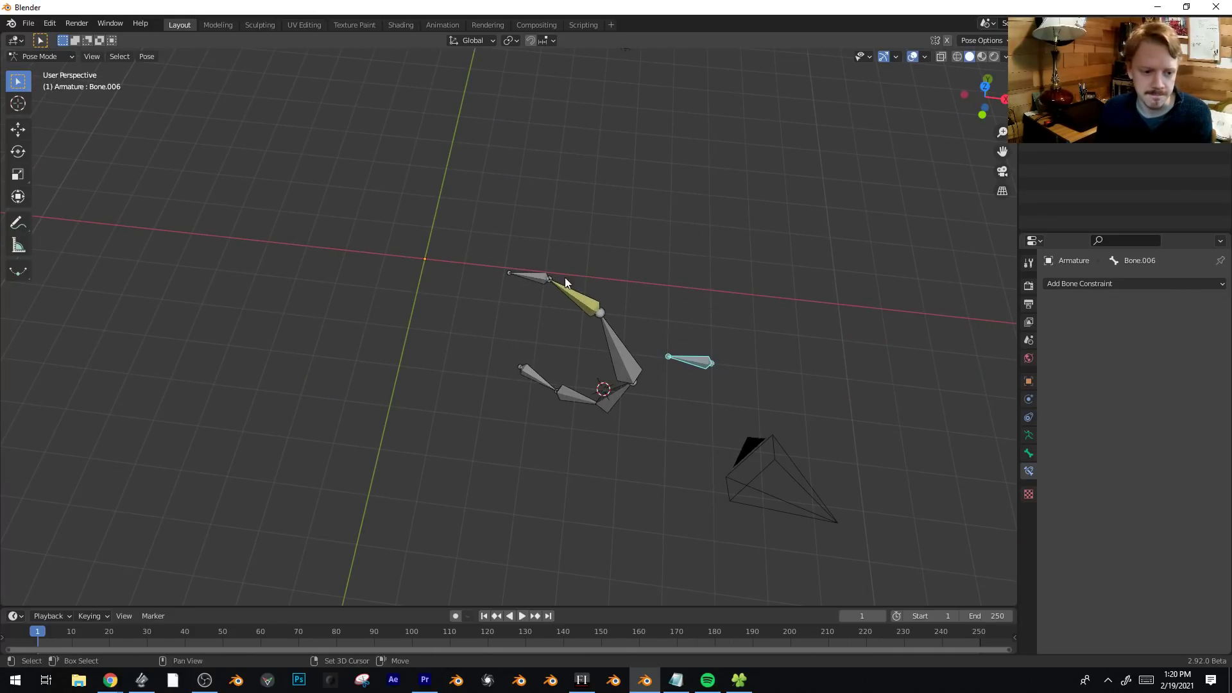
{"action": "left_click", "coordinate": [532, 384]}
{"action": "key", "text": "KP_1"}
{"action": "key", "text": "r"}
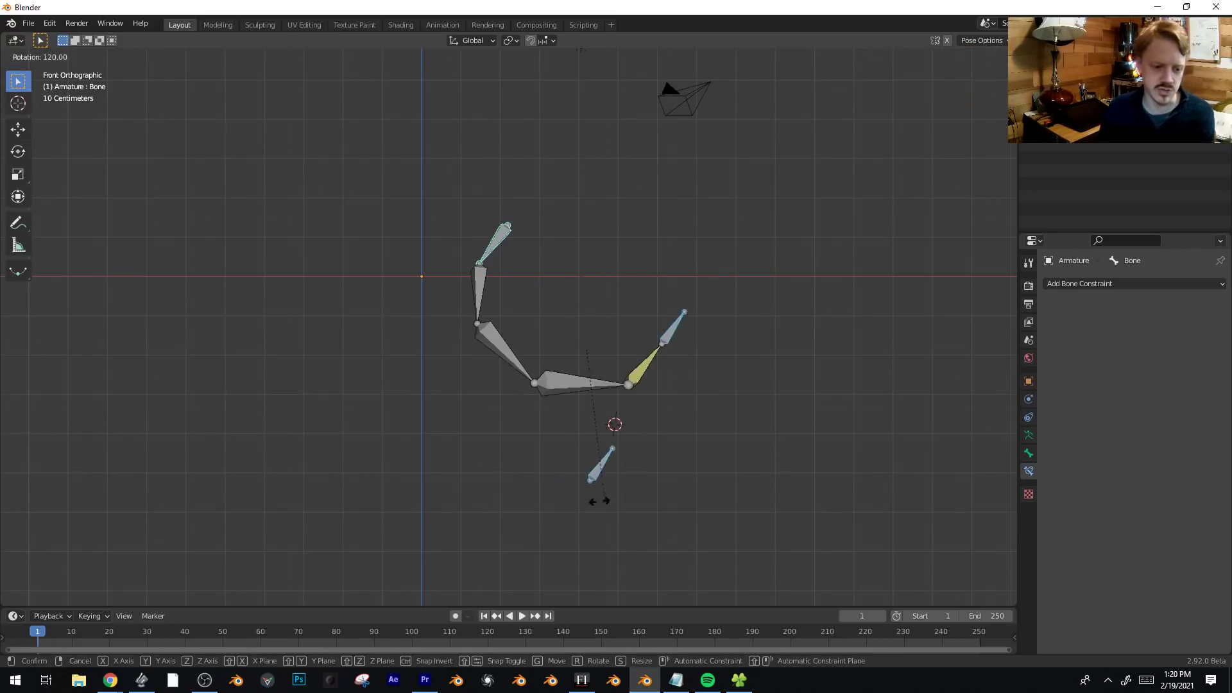
{"action": "left_click", "coordinate": [644, 462]}
Move the pole target bone beneath the chain and shift it in depth to line the chain up with its target.
{"action": "left_click", "coordinate": [651, 469]}
{"action": "key", "text": "g"}
{"action": "left_click", "coordinate": [639, 459]}
{"action": "middle_click_drag", "start_coordinate": [638, 459], "coordinate": [533, 468]}
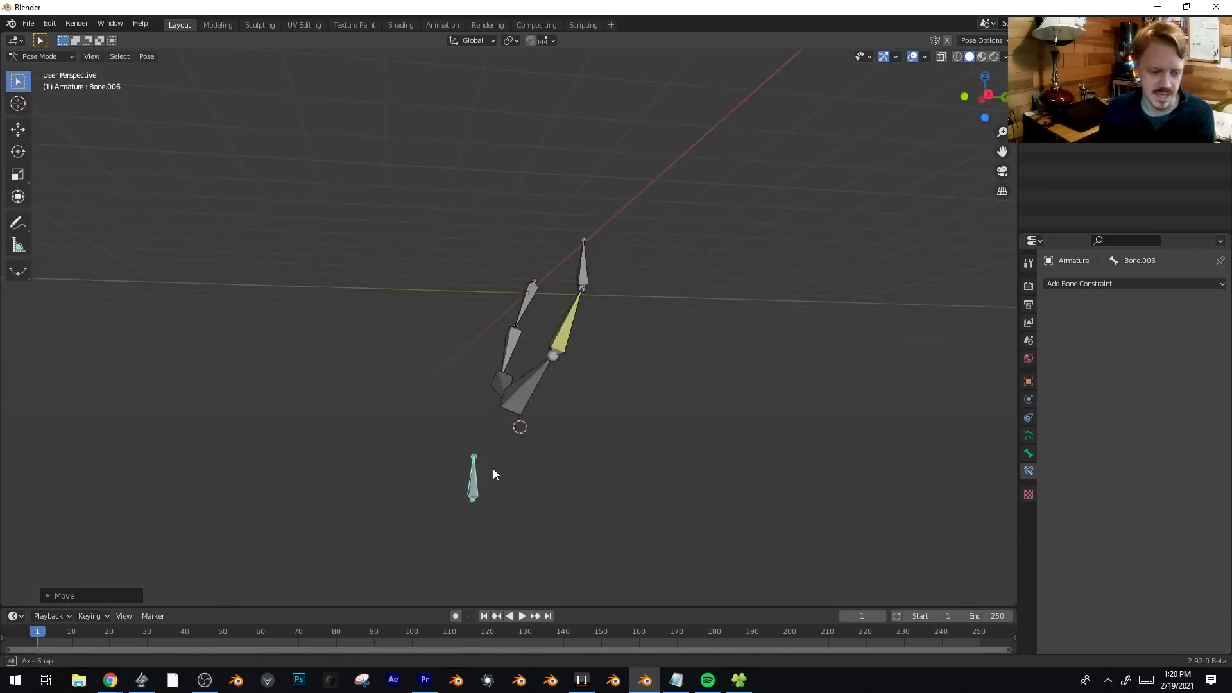
{"action": "key", "text": "g"}
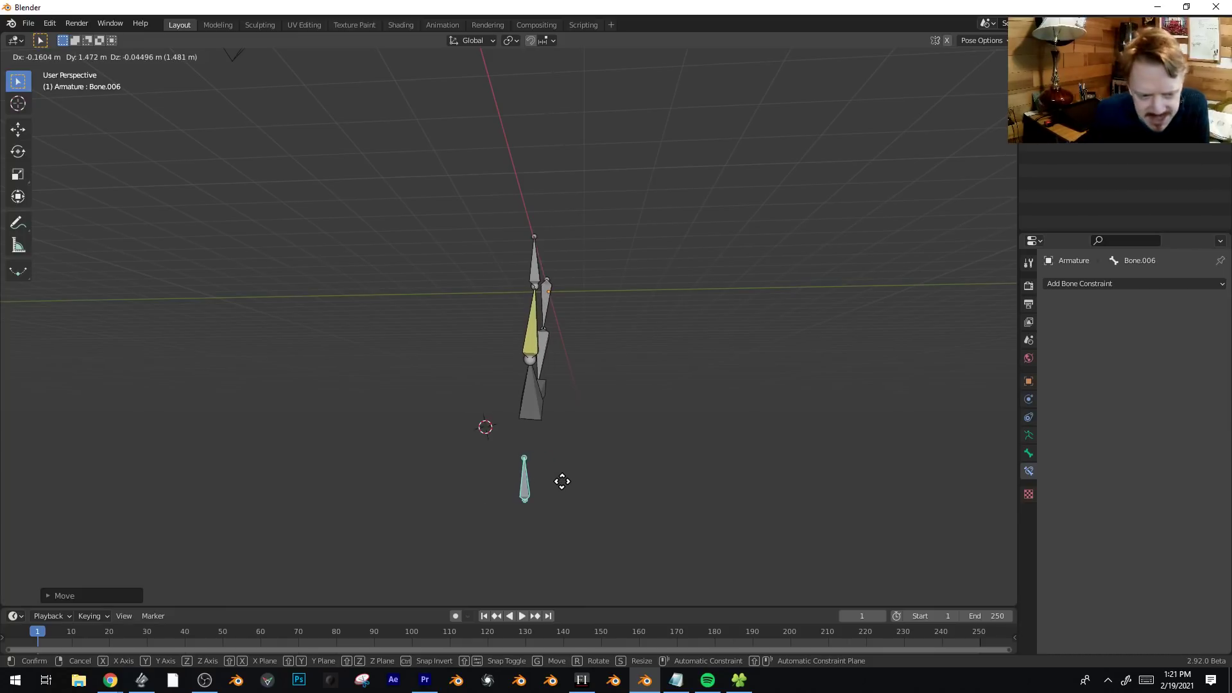
{"action": "left_click", "coordinate": [591, 485]}
Add a bone above the chain in Edit Mode from front view, enlarge it and move it beside the chain's start.
{"action": "key", "text": "KP_1"}
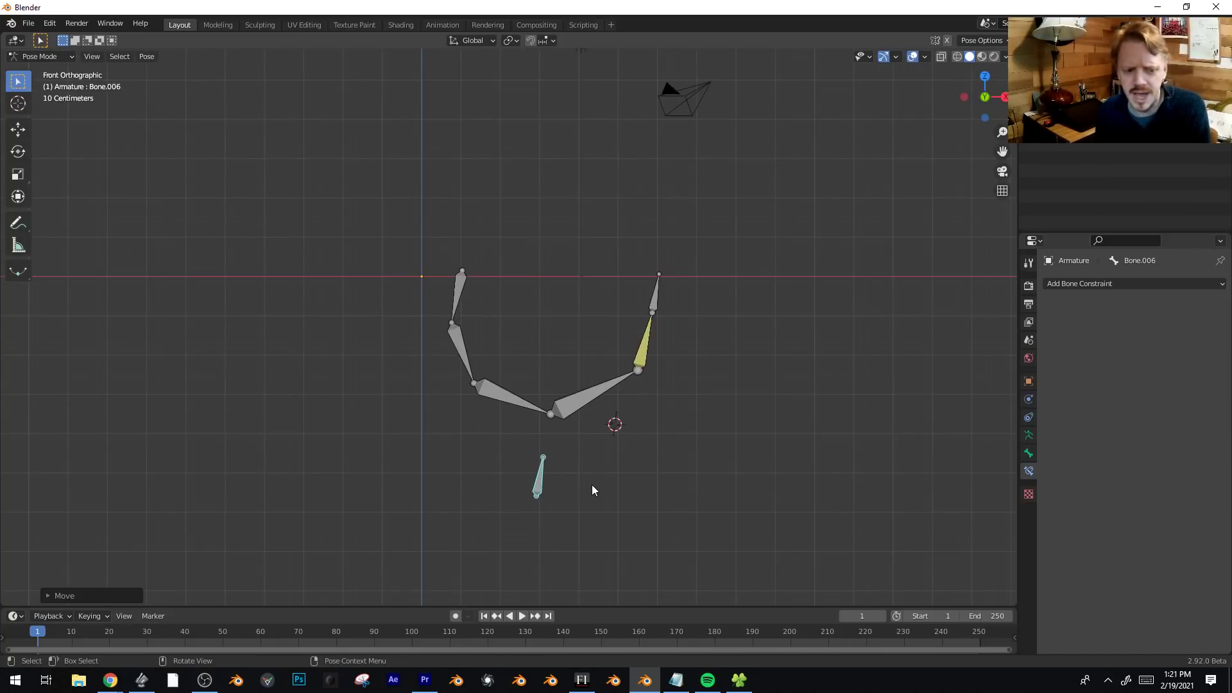
{"action": "key", "text": "Tab"}
{"action": "right_click", "coordinate": [564, 259], "text": "shift"}
{"action": "key", "text": "shift+a"}
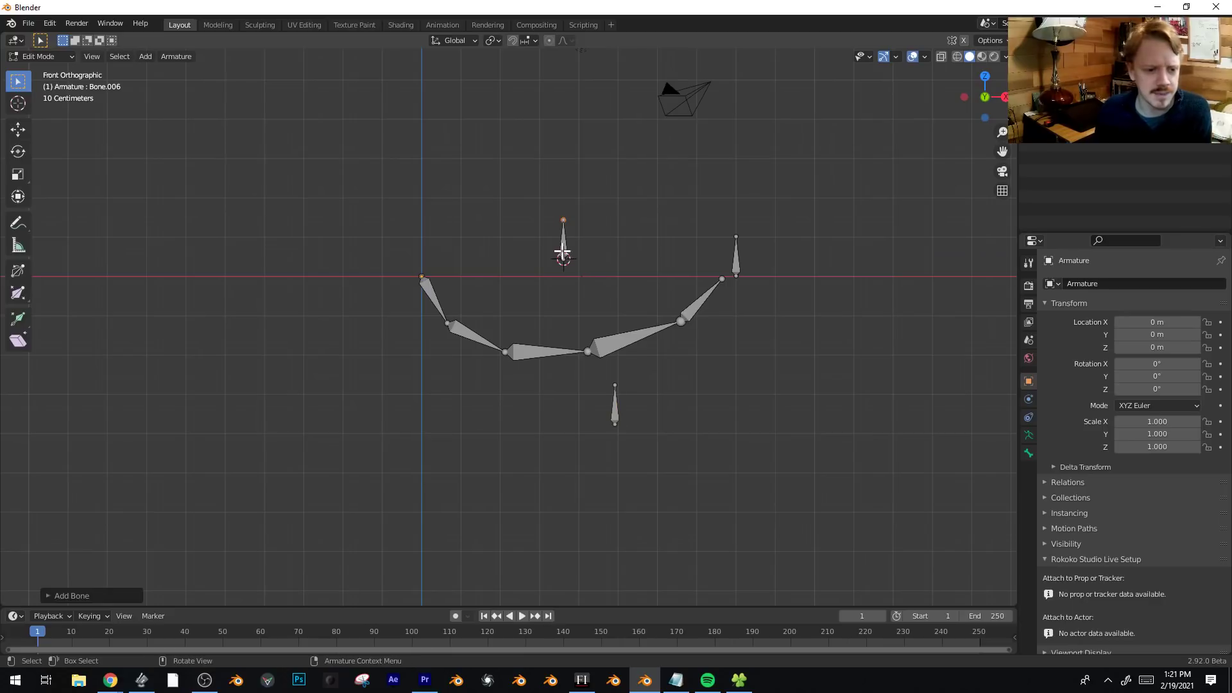
{"action": "key", "text": "s"}
{"action": "left_click", "coordinate": [669, 196]}
{"action": "key", "text": "g"}
{"action": "left_click", "coordinate": [319, 182]}
Rotate the new bone to nearly horizontal, enlarge it and place its tip next to the chain's first bone.
{"action": "key", "text": "r"}
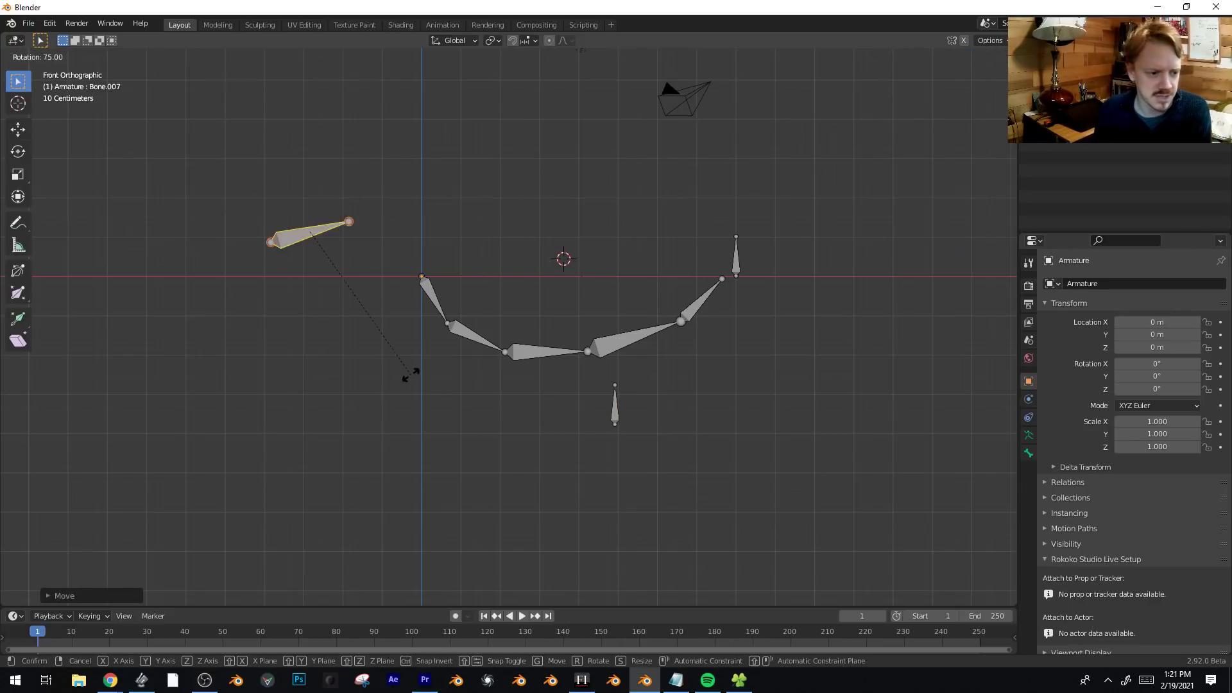
{"action": "left_click", "coordinate": [387, 380]}
{"action": "key", "text": "s"}
{"action": "left_click", "coordinate": [539, 255]}
{"action": "key", "text": "g"}
{"action": "left_click", "coordinate": [783, 258]}
{"action": "key", "text": "s"}
{"action": "left_click", "coordinate": [744, 241]}
{"action": "key", "text": "g"}
{"action": "left_click", "coordinate": [462, 283]}
Parent the chain's first bone and the IK target bone to the large horizontal bone.
{"action": "left_click", "coordinate": [434, 299]}
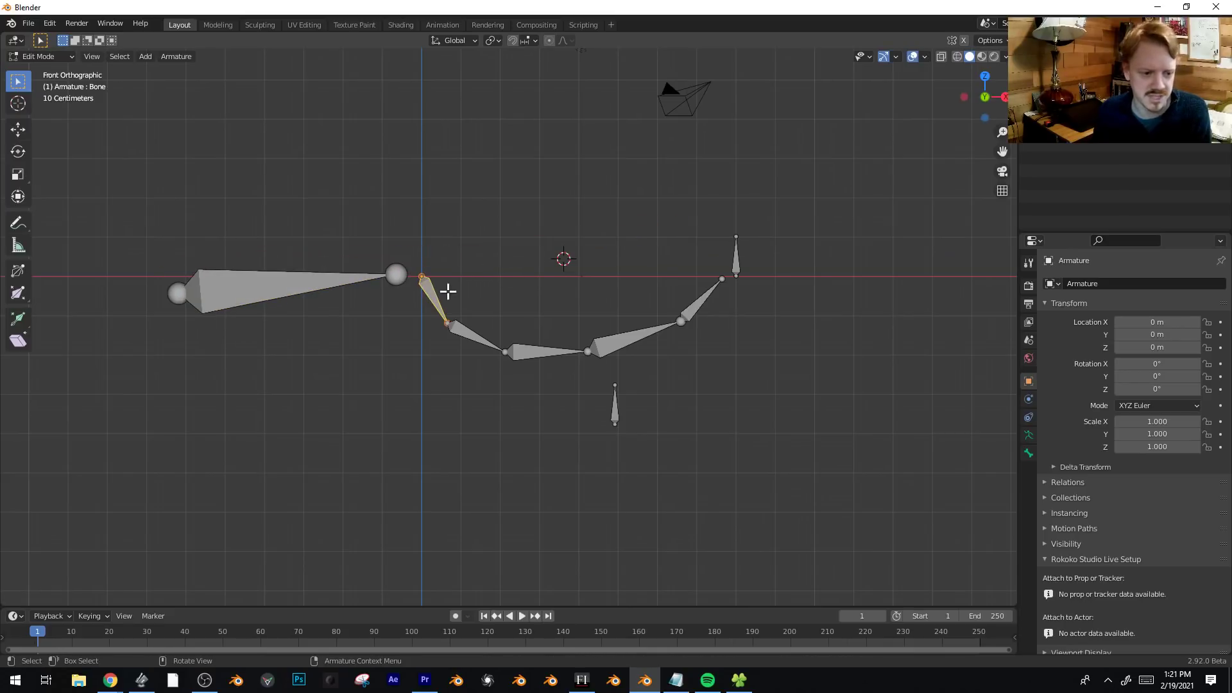
{"action": "left_click", "coordinate": [737, 256], "text": "shift"}
{"action": "left_click", "coordinate": [308, 286], "text": "shift"}
{"action": "key", "text": "ctrl+p"}
{"action": "left_click", "coordinate": [307, 287]}
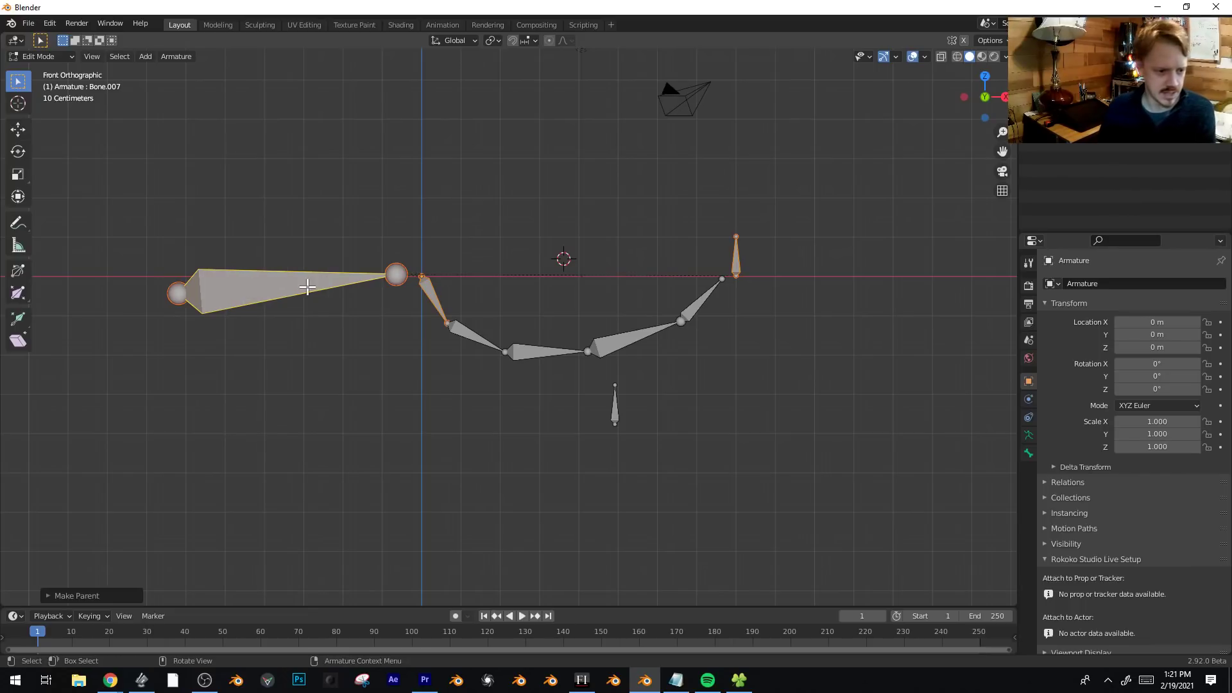
Delete the old pole target bone below the chain.
{"action": "left_click", "coordinate": [616, 409]}
{"action": "key", "text": "x"}
{"action": "left_click", "coordinate": [618, 410]}
Add a bone above the chain's middle and pull its tip straight down to just below the chain.
{"action": "key", "text": "shift+a"}
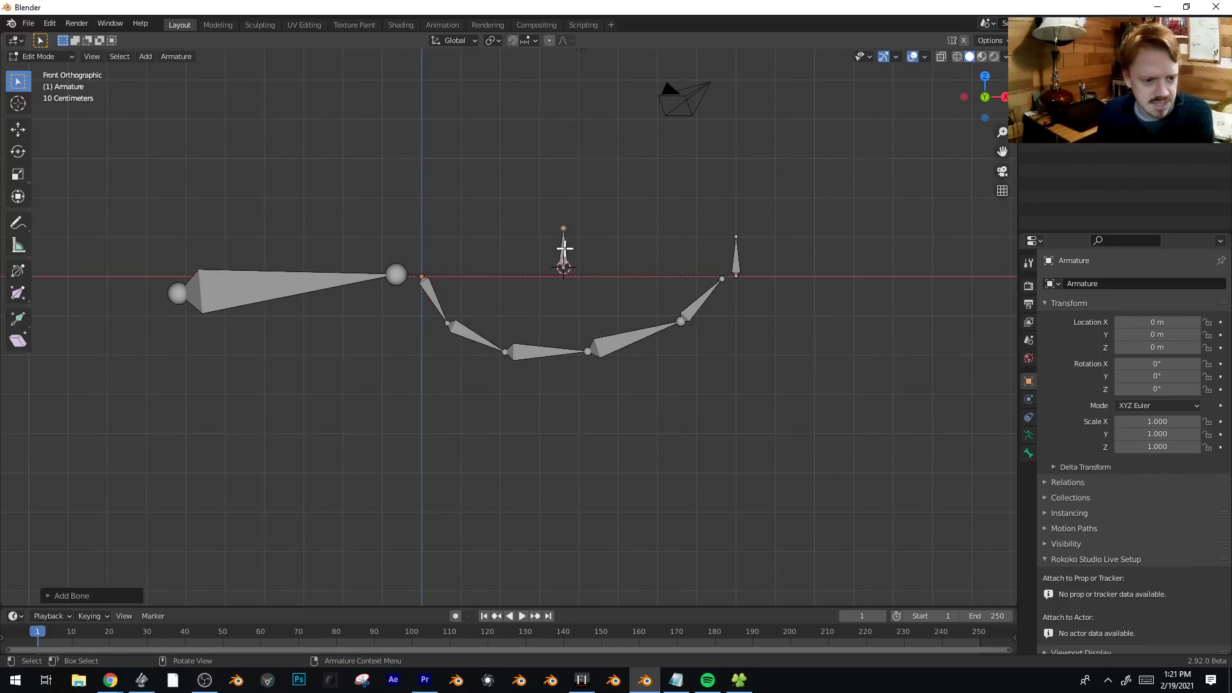
{"action": "left_click", "coordinate": [565, 232]}
{"action": "key", "text": "g"}
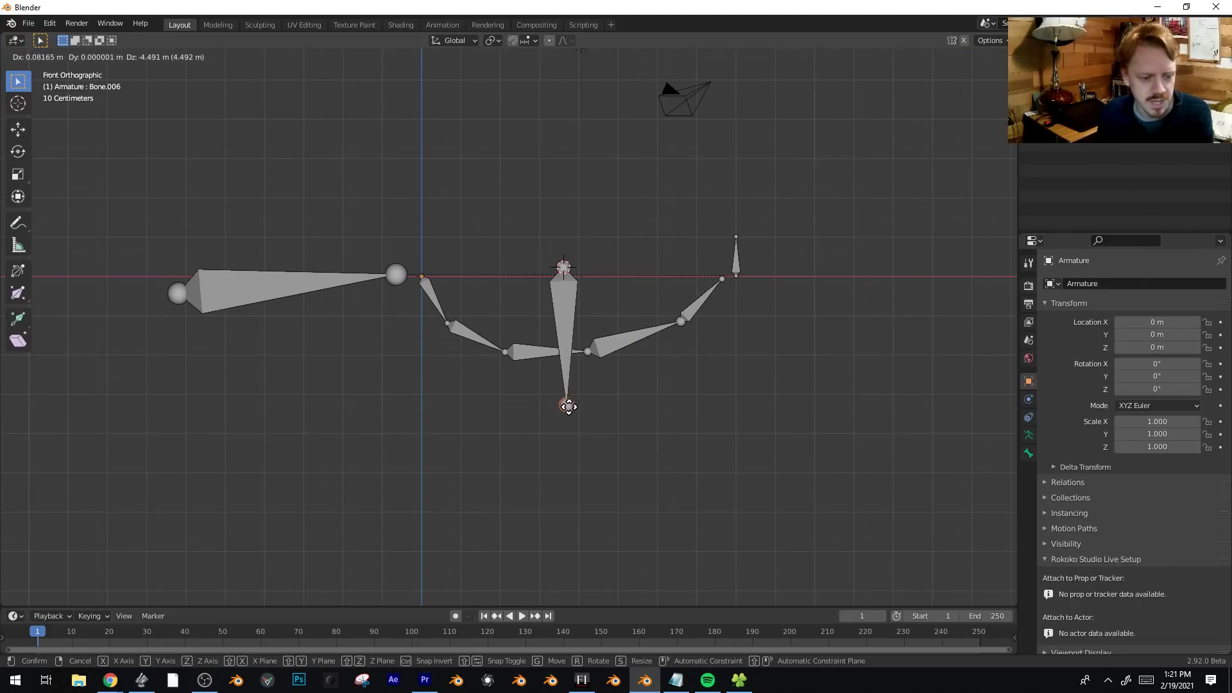
{"action": "left_click", "coordinate": [571, 408]}
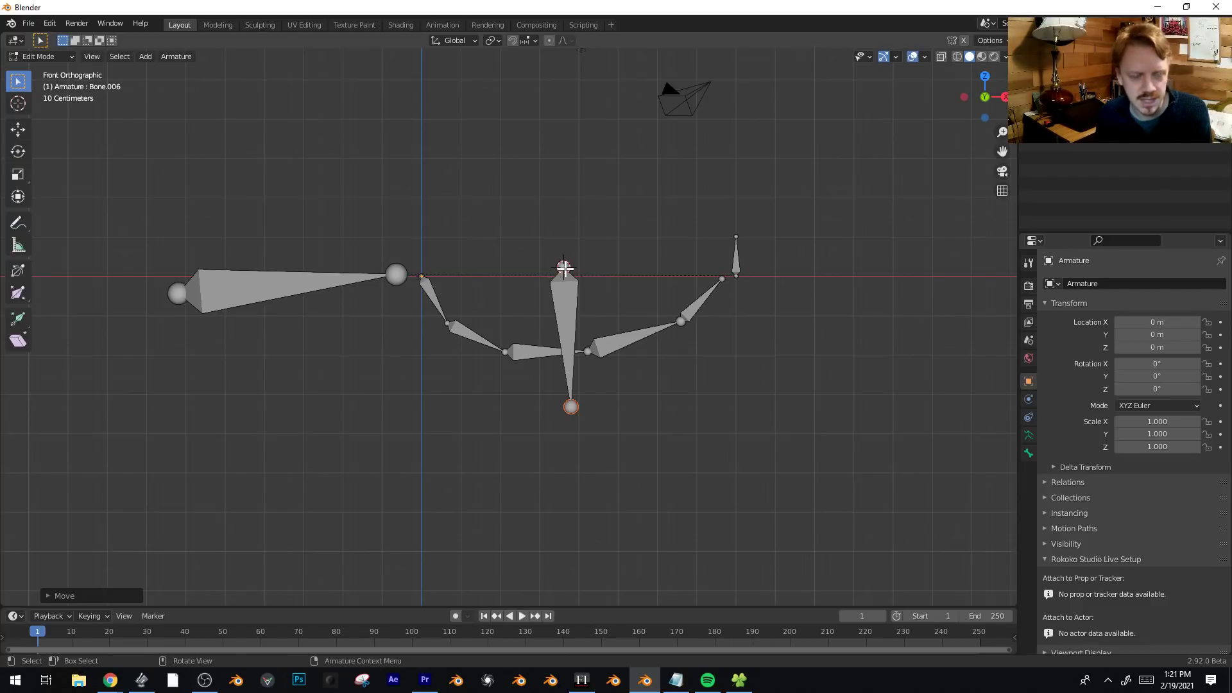
Try rotating the new vertical bone in Pose Mode.
{"action": "middle_click_drag", "start_coordinate": [626, 313], "coordinate": [499, 364]}
{"action": "left_click", "coordinate": [506, 366]}
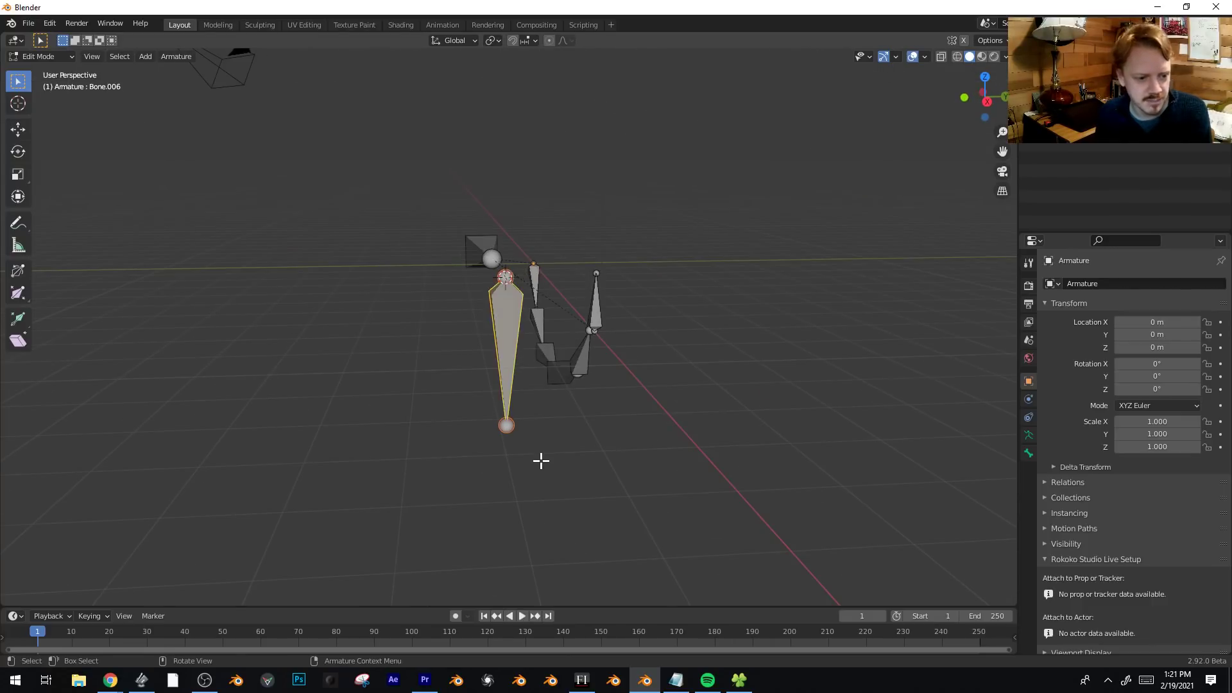
{"action": "left_click", "coordinate": [52, 59]}
{"action": "left_click", "coordinate": [50, 98]}
{"action": "key", "text": "r"}
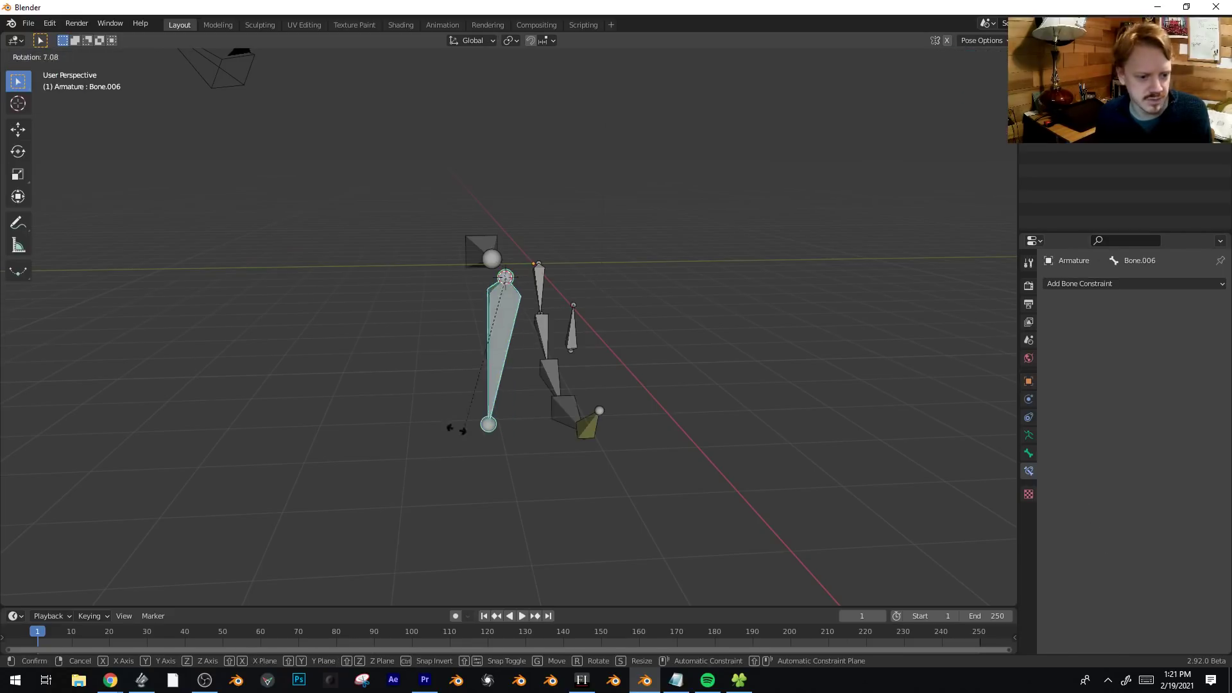
{"action": "key", "text": "Escape"}
Move the vertical bone along global Y in Edit Mode to bring it into line with the chain.
{"action": "key", "text": "KP_1"}
{"action": "key", "text": "Tab"}
{"action": "middle_click_drag", "start_coordinate": [609, 300], "coordinate": [513, 343]}
{"action": "key", "text": "g"}
{"action": "key", "text": "y"}
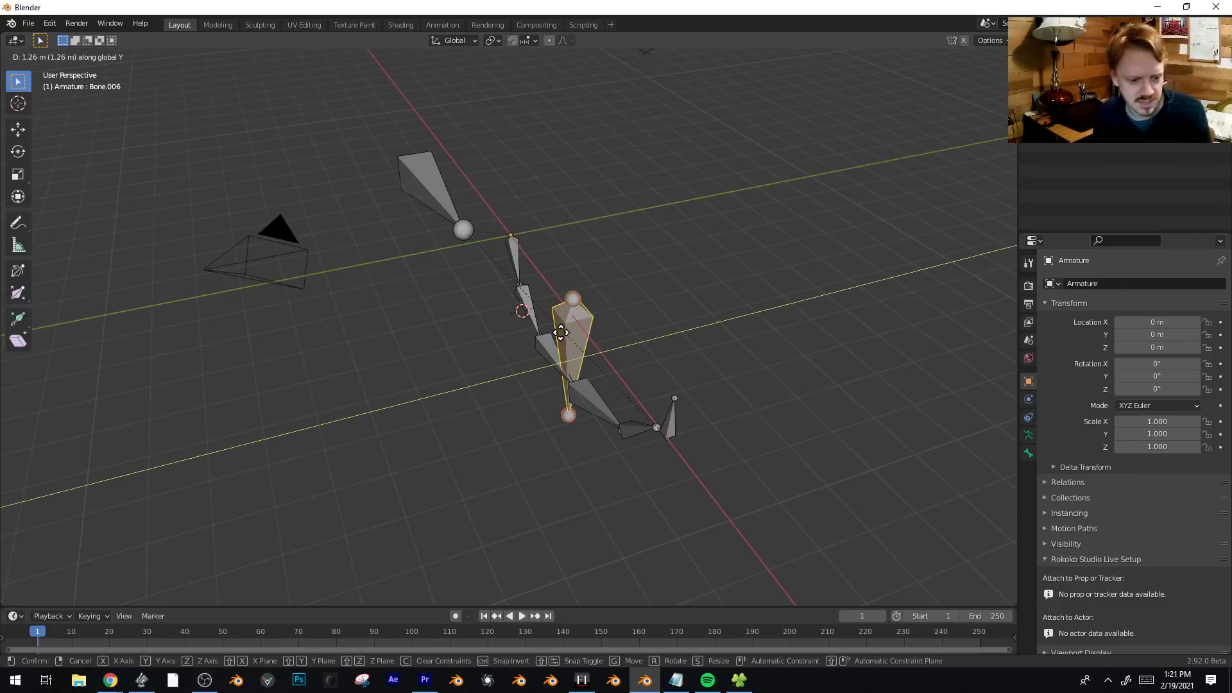
{"action": "left_click", "coordinate": [556, 331]}
Extrude a short bone downward from the lower tip of the vertical bone in front view.
{"action": "left_click", "coordinate": [564, 422]}
{"action": "key", "text": "KP_1"}
{"action": "key", "text": "e"}
{"action": "left_click", "coordinate": [655, 423]}
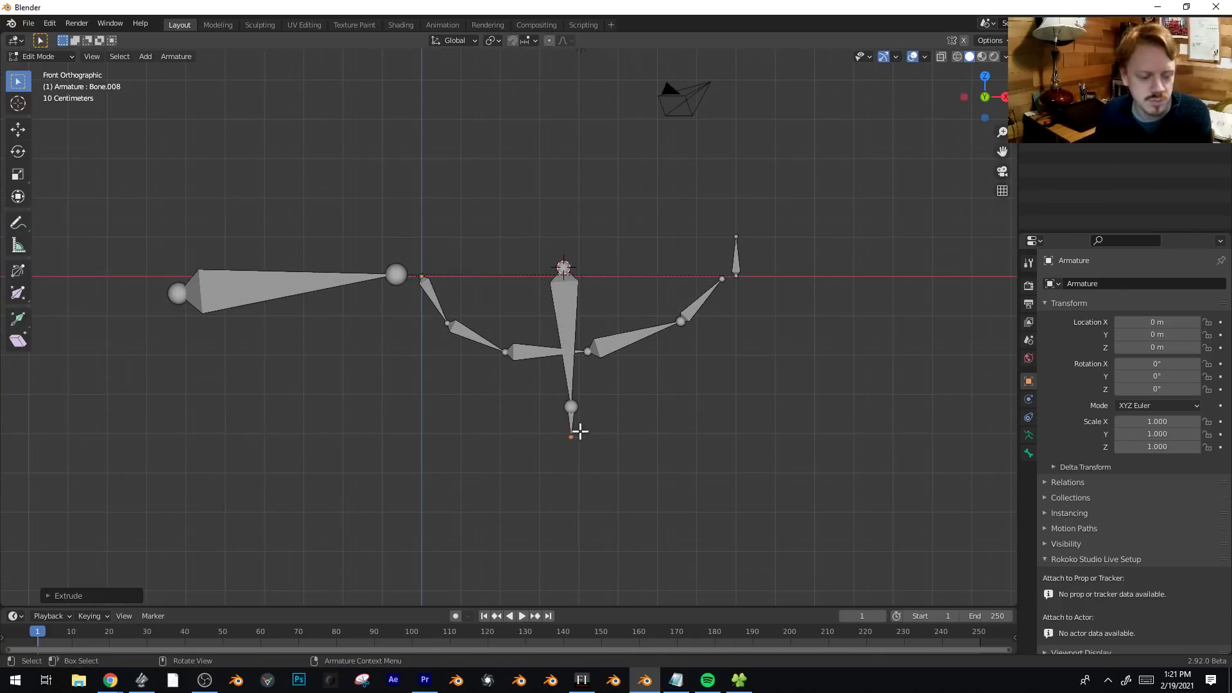
Parent the vertical middle bone to the large horizontal bone.
{"action": "left_click", "coordinate": [579, 331]}
{"action": "left_click", "coordinate": [287, 290], "text": "shift"}
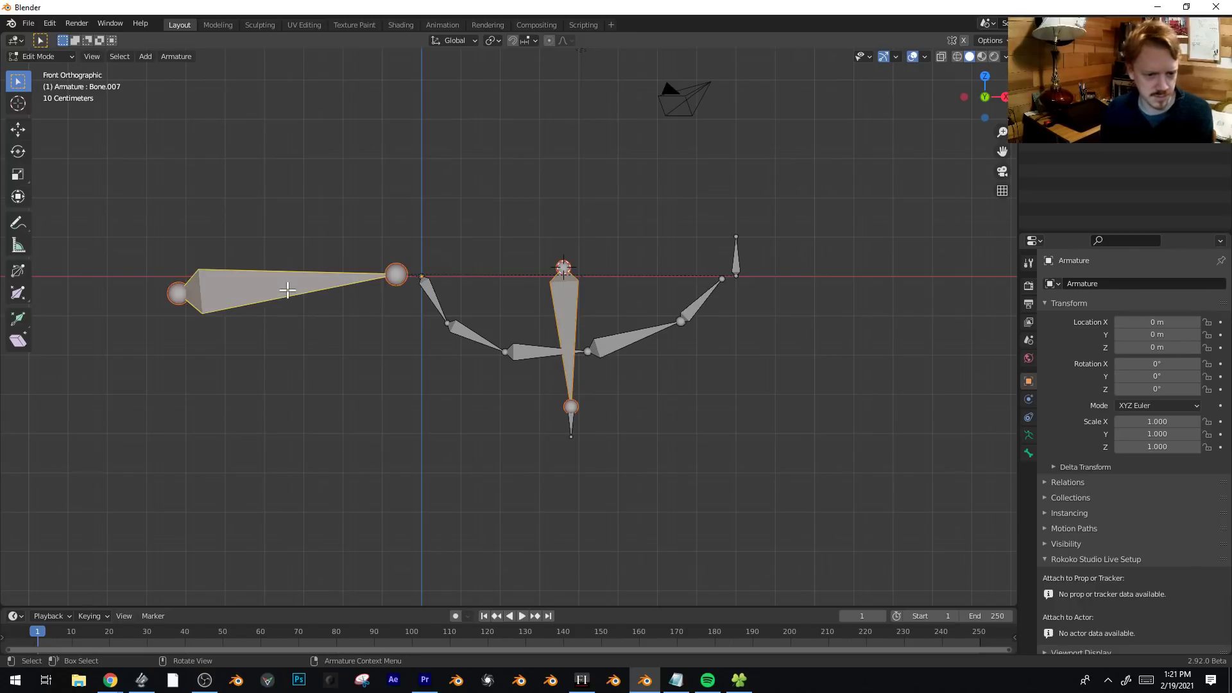
{"action": "key", "text": "ctrl+p"}
{"action": "left_click", "coordinate": [289, 293]}
{"action": "left_click", "coordinate": [48, 57]}
Rename the short bone below the vertical bone TARGETTTTT and switch to Pose Mode.
{"action": "left_click", "coordinate": [572, 428]}
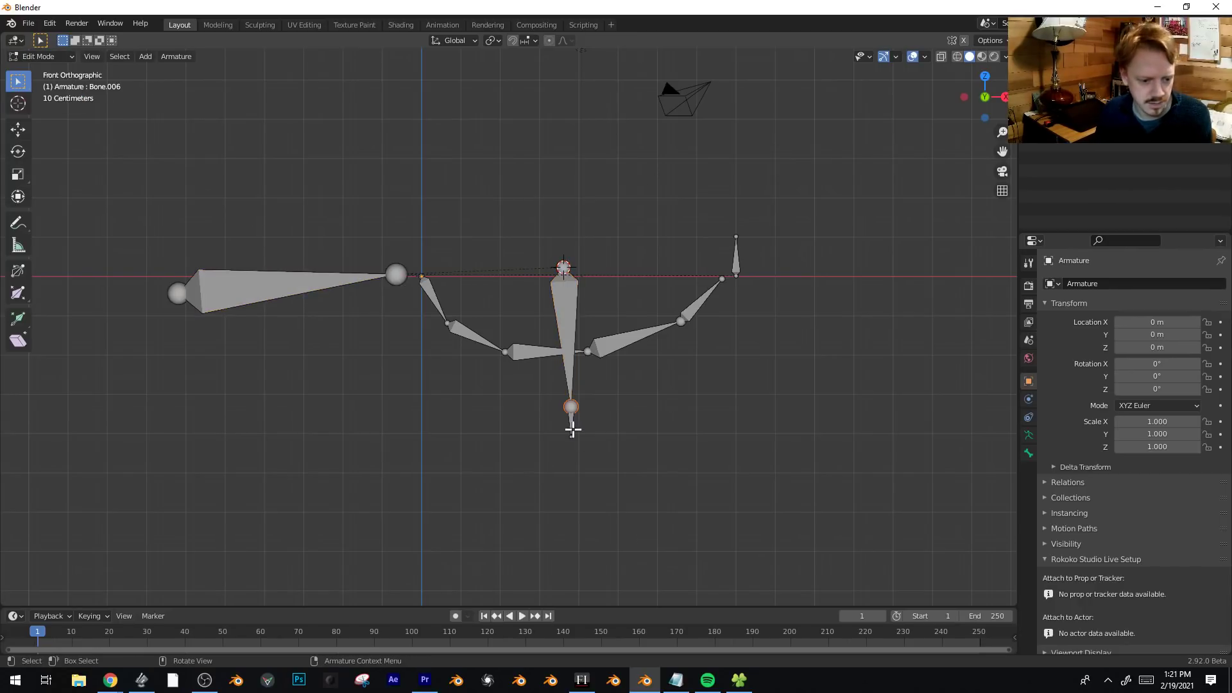
{"action": "left_click", "coordinate": [1028, 435]}
{"action": "left_click", "coordinate": [1029, 453]}
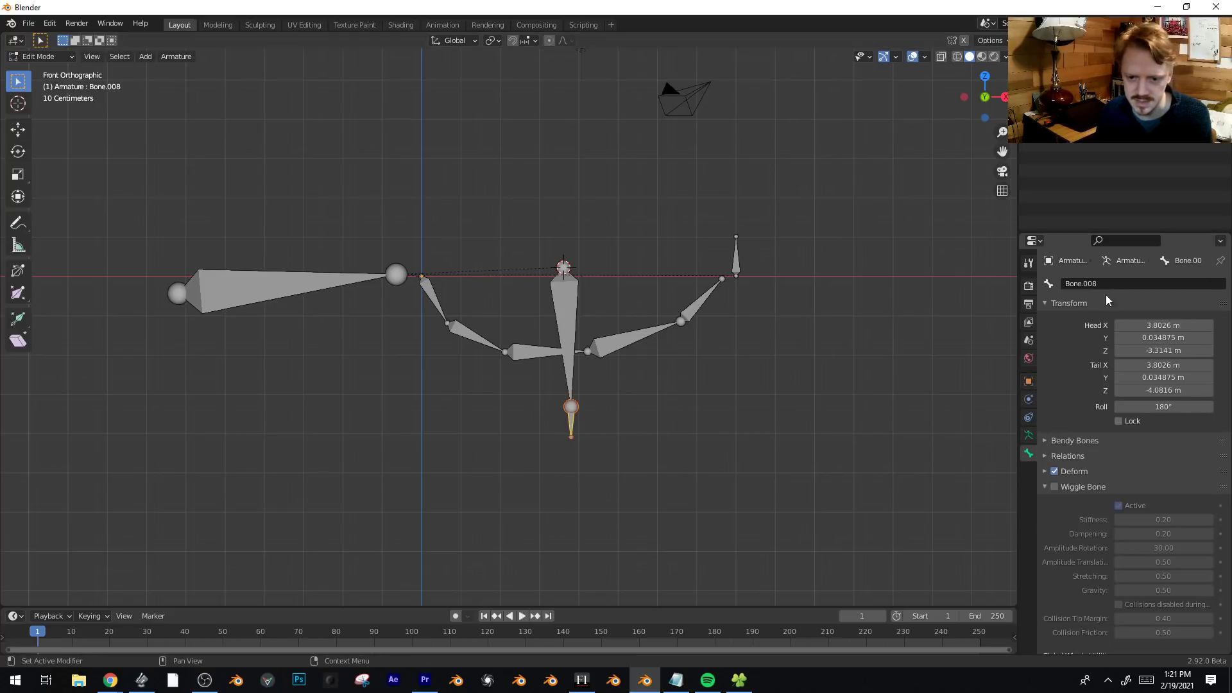
{"action": "double_click", "coordinate": [1110, 284]}
{"action": "type", "text": "TARGETTTT"}
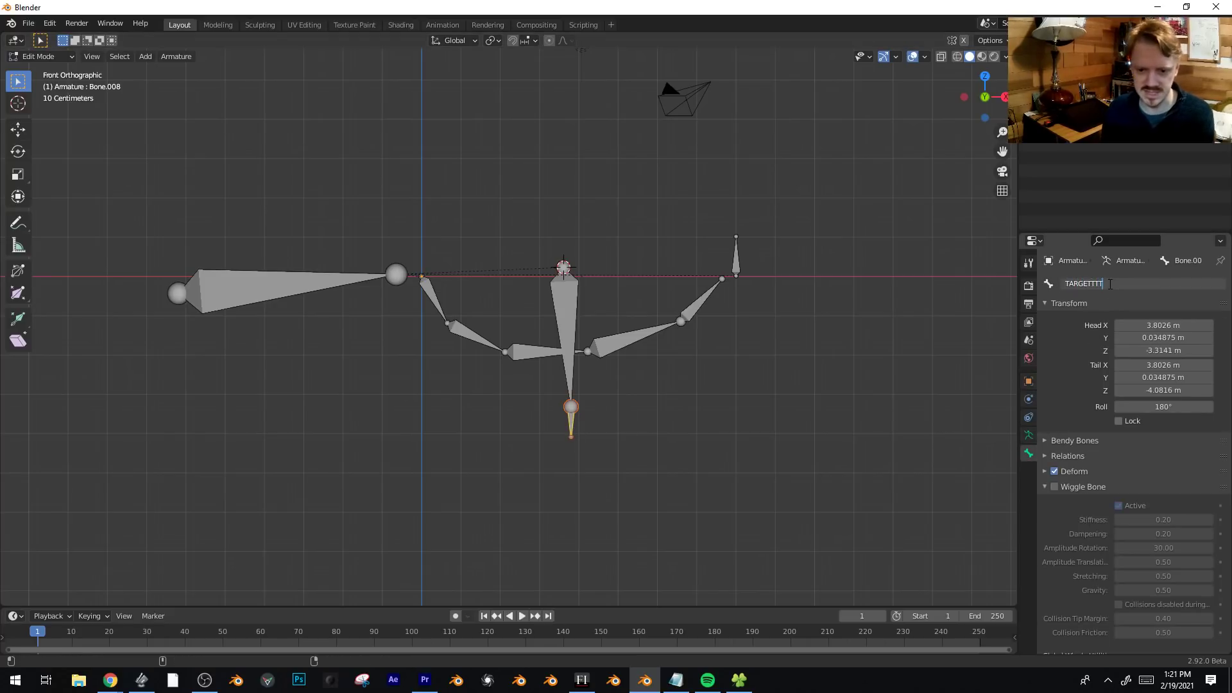
{"action": "key", "text": "Return"}
{"action": "key", "text": "ctrl+Tab"}
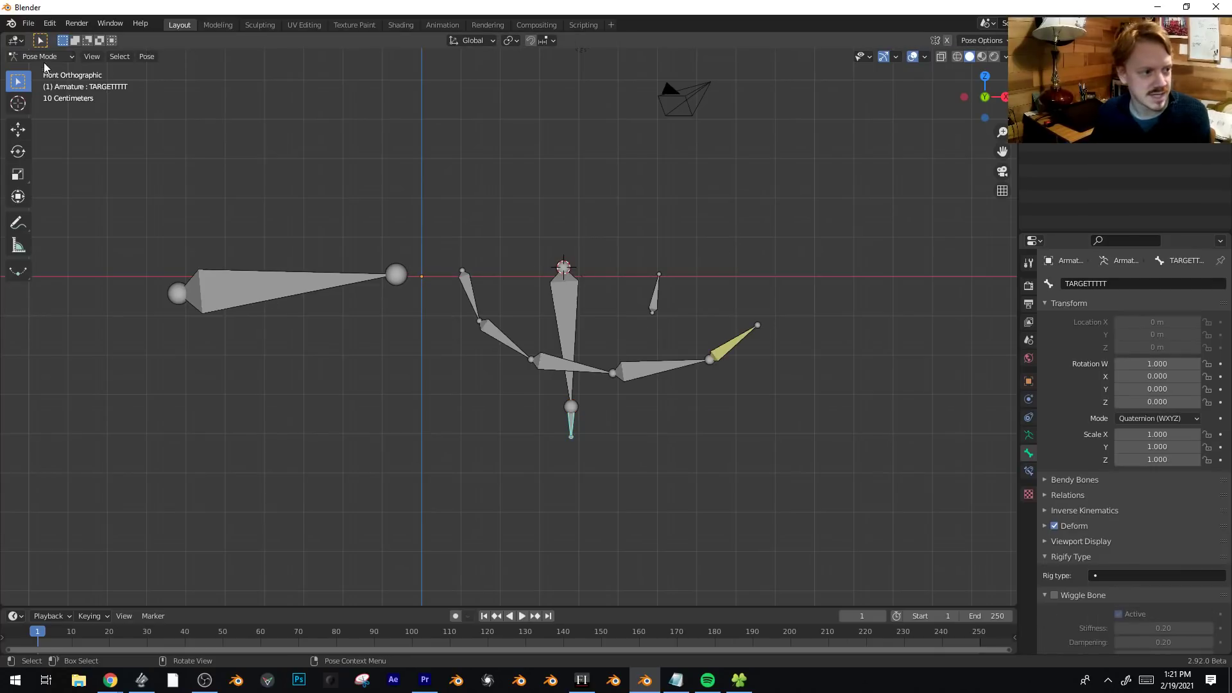
Try moving the IK target bone and rotating the last chain bone to test the IK.
{"action": "left_click", "coordinate": [743, 352]}
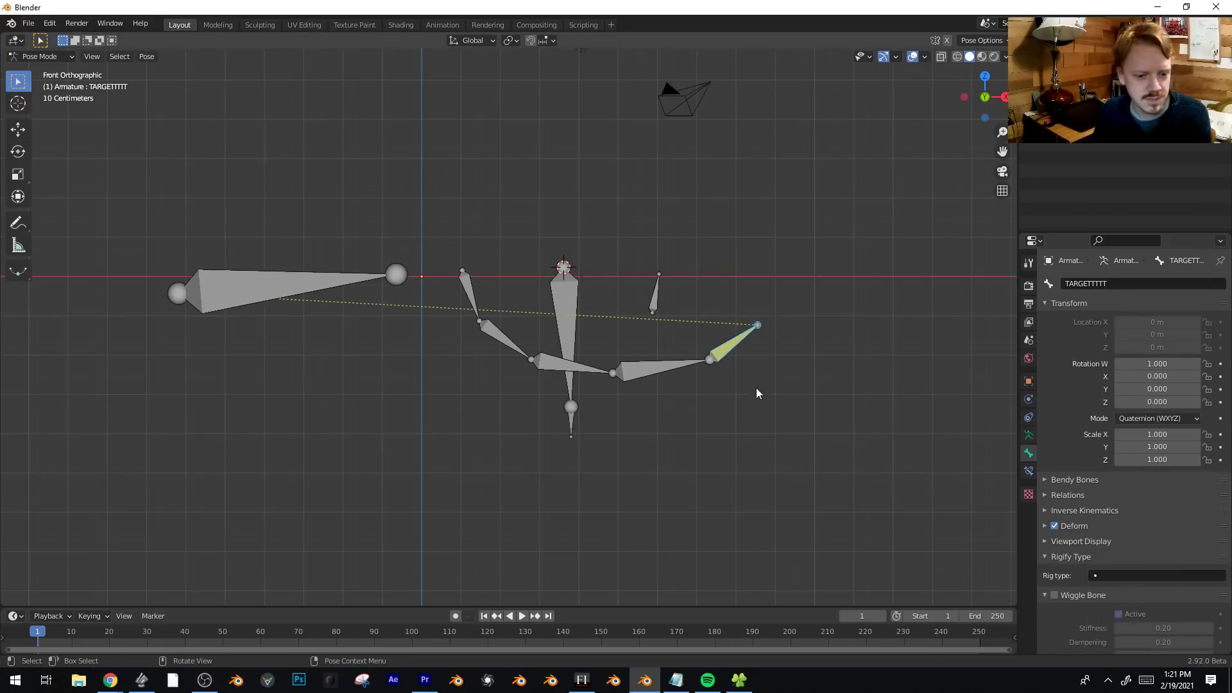
{"action": "left_click", "coordinate": [659, 297]}
{"action": "key", "text": "g"}
{"action": "right_click", "coordinate": [717, 300]}
{"action": "left_click", "coordinate": [730, 349]}
{"action": "key", "text": "r"}
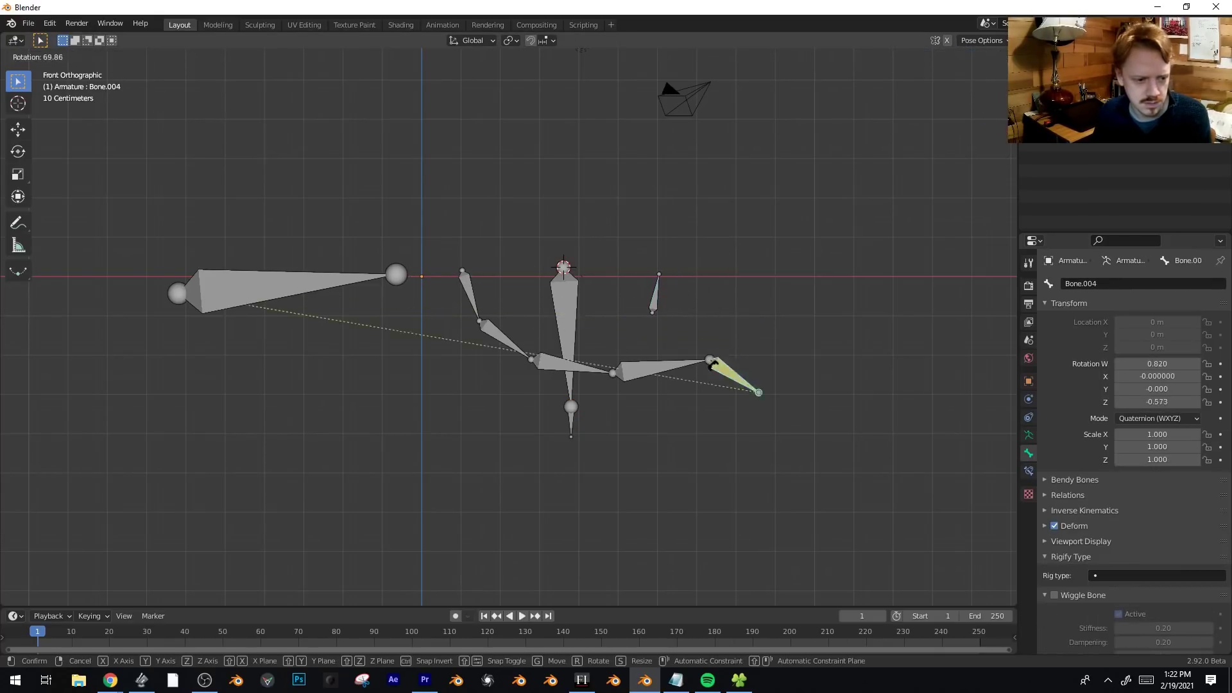
{"action": "right_click", "coordinate": [693, 308]}
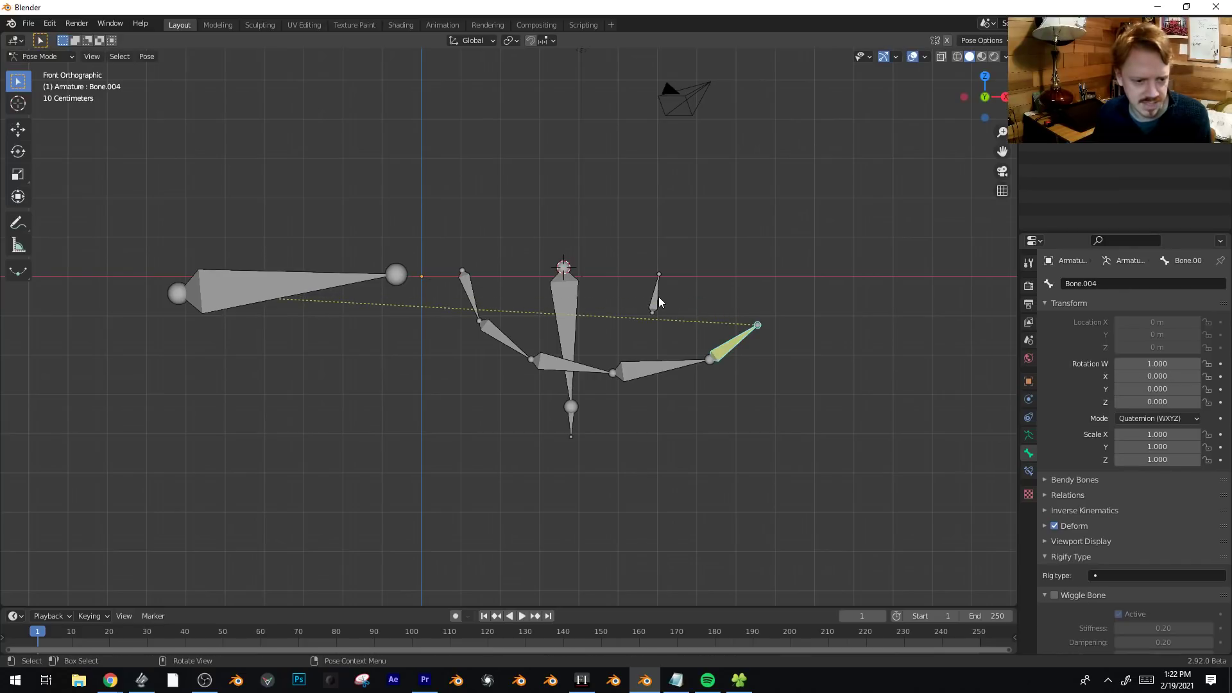
{"action": "left_click", "coordinate": [658, 297]}
{"action": "key", "text": "g"}
{"action": "right_click", "coordinate": [696, 257]}
Set the chain length of the last chain bone's IK constraint to 5.
{"action": "left_click", "coordinate": [720, 352]}
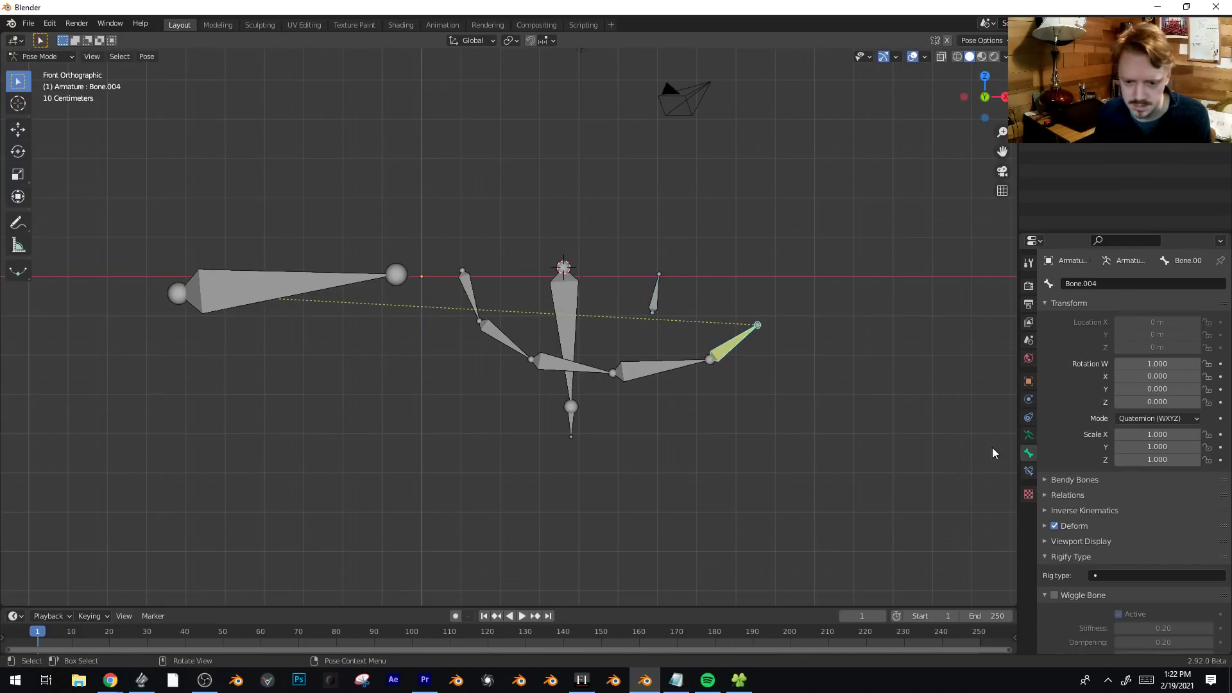
{"action": "left_click", "coordinate": [1028, 471]}
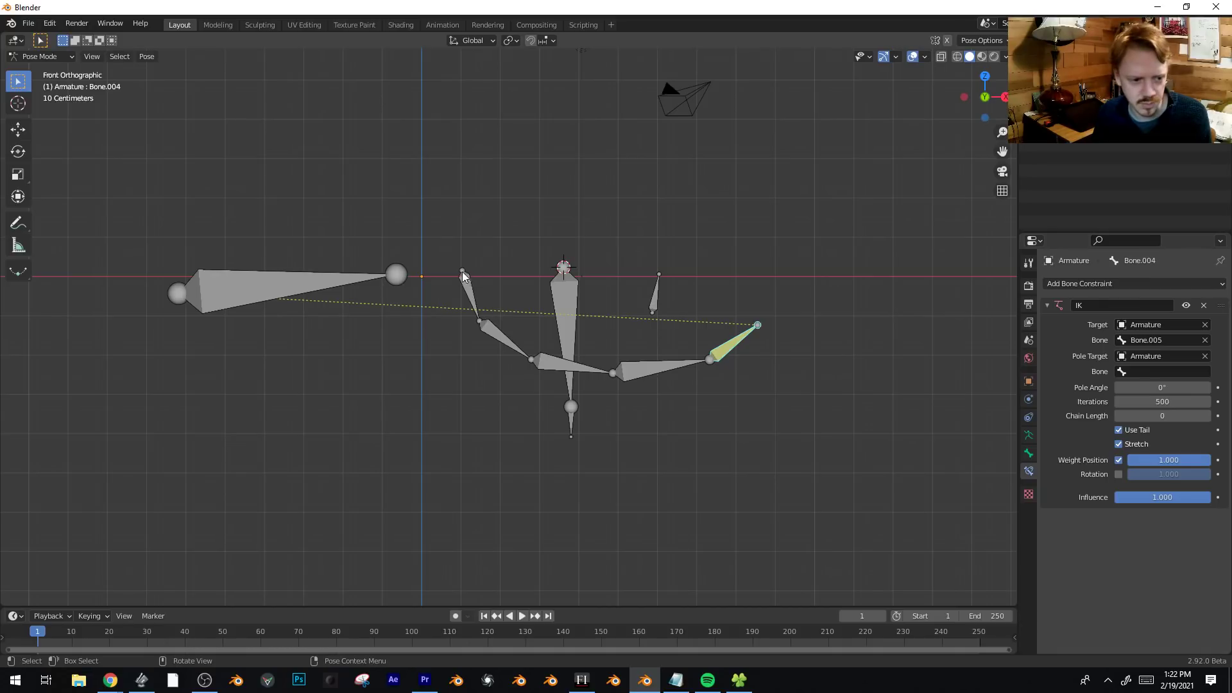
{"action": "left_click", "coordinate": [1202, 416]}
{"action": "left_click", "coordinate": [1202, 416]}
{"action": "left_click", "coordinate": [1202, 416]}
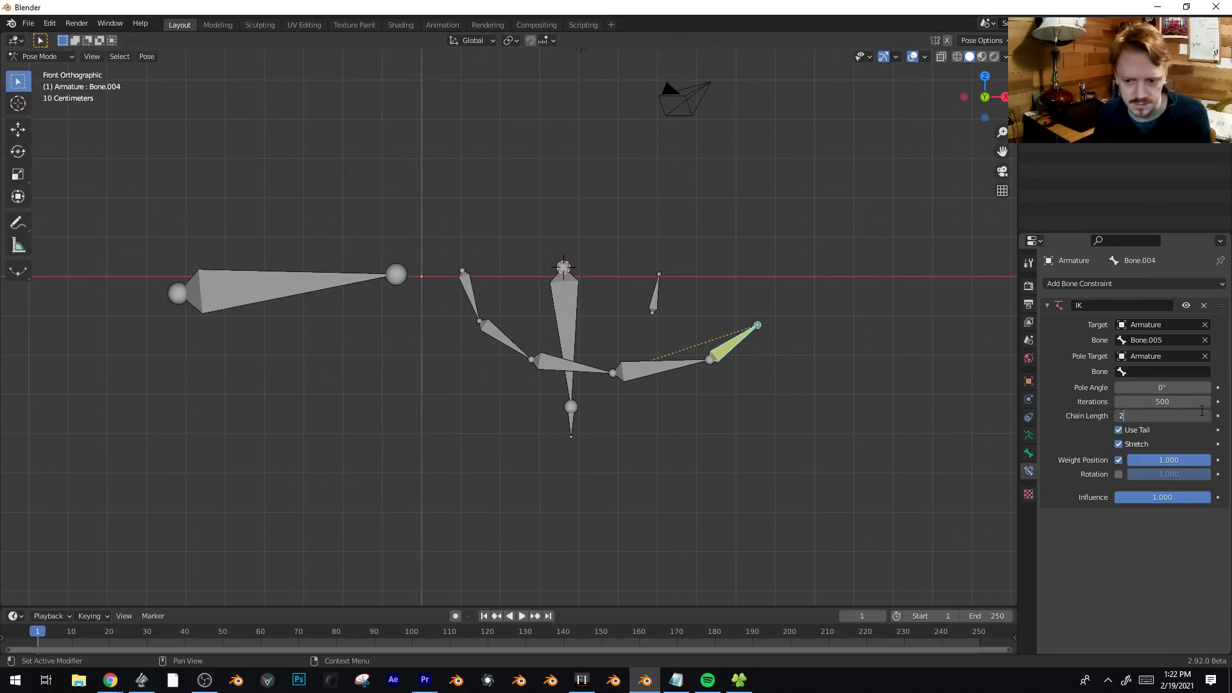
{"action": "left_click", "coordinate": [1203, 416]}
{"action": "left_click", "coordinate": [1204, 416]}
{"action": "left_click", "coordinate": [1204, 416]}
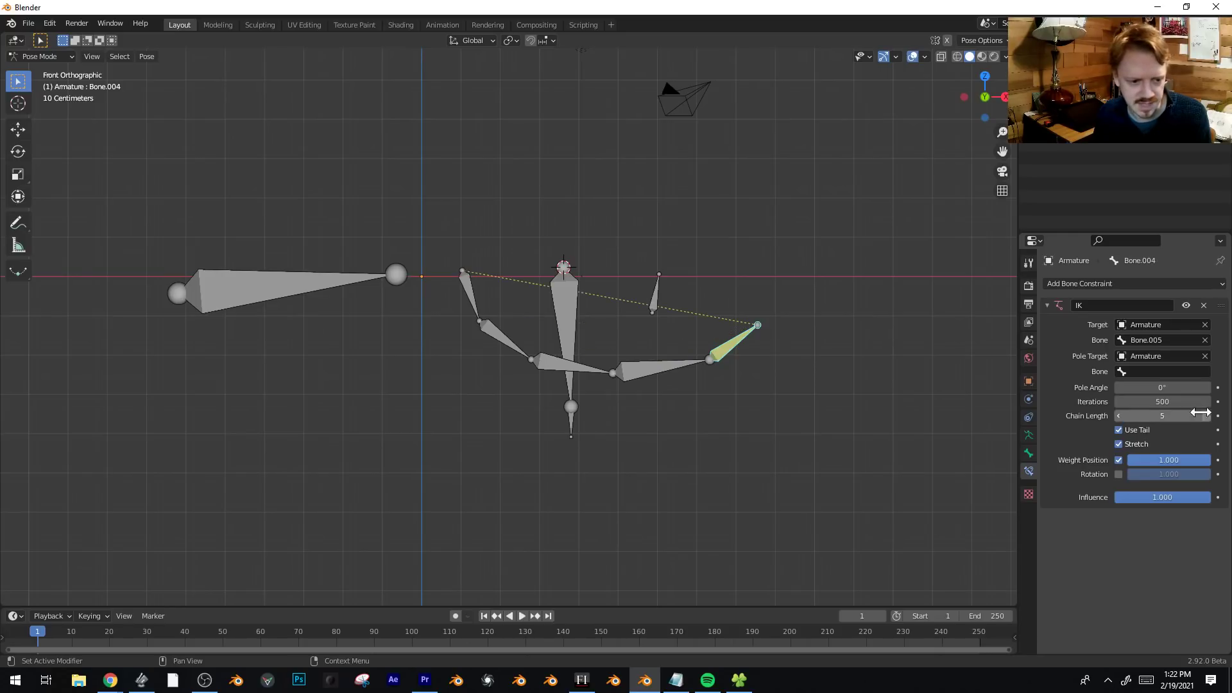
Try rotating the last chain bone to test the limited IK chain.
{"action": "key", "text": "r"}
{"action": "right_click", "coordinate": [718, 302]}
{"action": "key", "text": "r"}
{"action": "right_click", "coordinate": [636, 424]}
Set the IK constraint's pole target bone to TARGETTTTT and move the IK target bone outward from the chain.
{"action": "left_click", "coordinate": [1151, 372]}
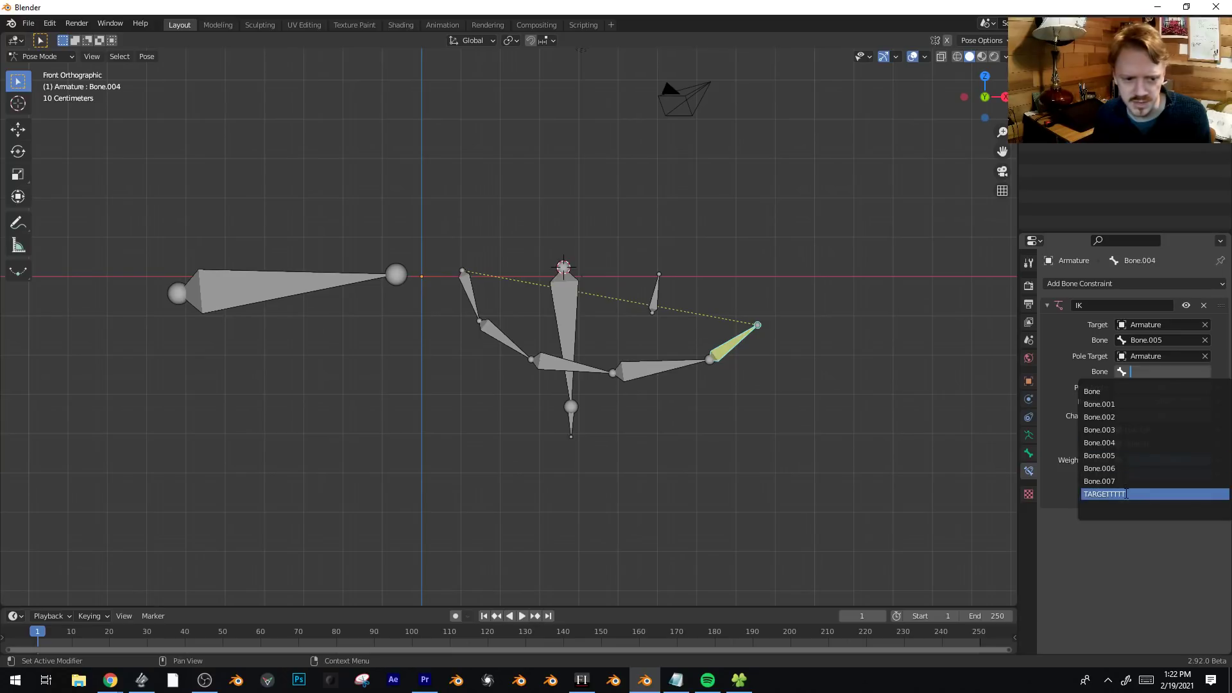
{"action": "left_click", "coordinate": [1120, 373]}
{"action": "left_click", "coordinate": [1120, 372]}
{"action": "left_click", "coordinate": [1109, 494]}
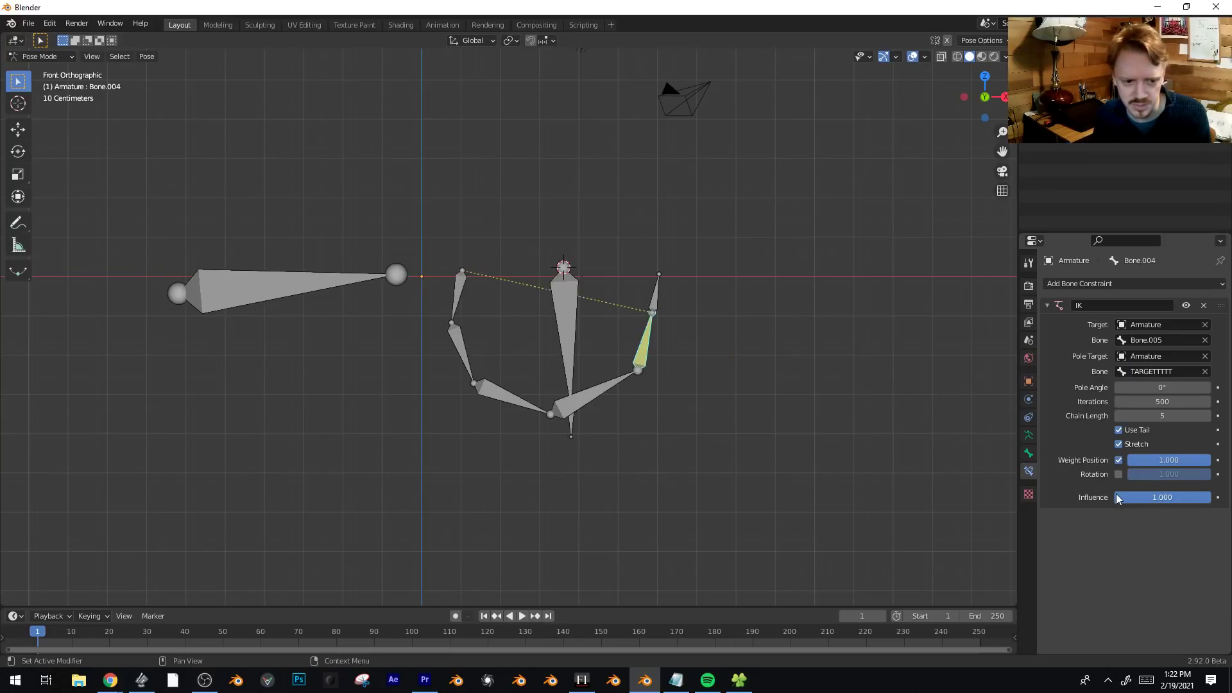
{"action": "left_click_drag", "start_coordinate": [658, 296], "coordinate": [727, 258]}
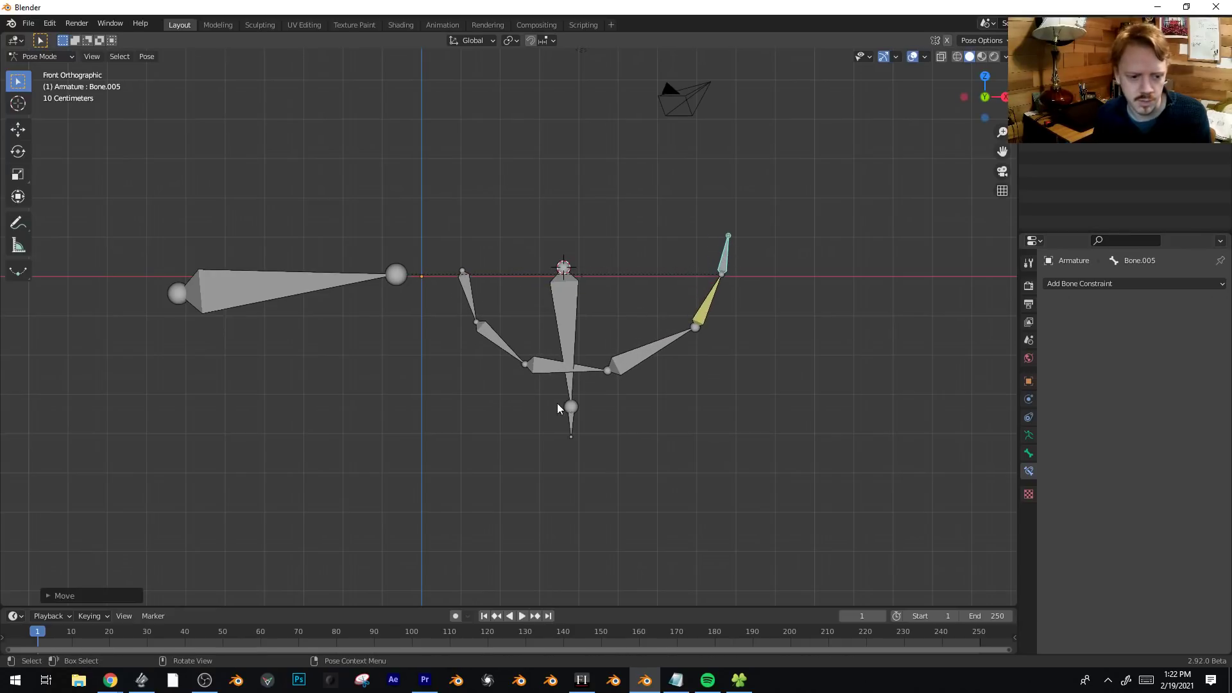
Try rotating the central bone above the chain to test how it affects the IK chain.
{"action": "middle_click_drag", "start_coordinate": [594, 424], "coordinate": [549, 348]}
{"action": "left_click", "coordinate": [578, 321]}
{"action": "key", "text": "r"}
{"action": "middle_click_drag", "start_coordinate": [641, 404], "coordinate": [642, 485]}
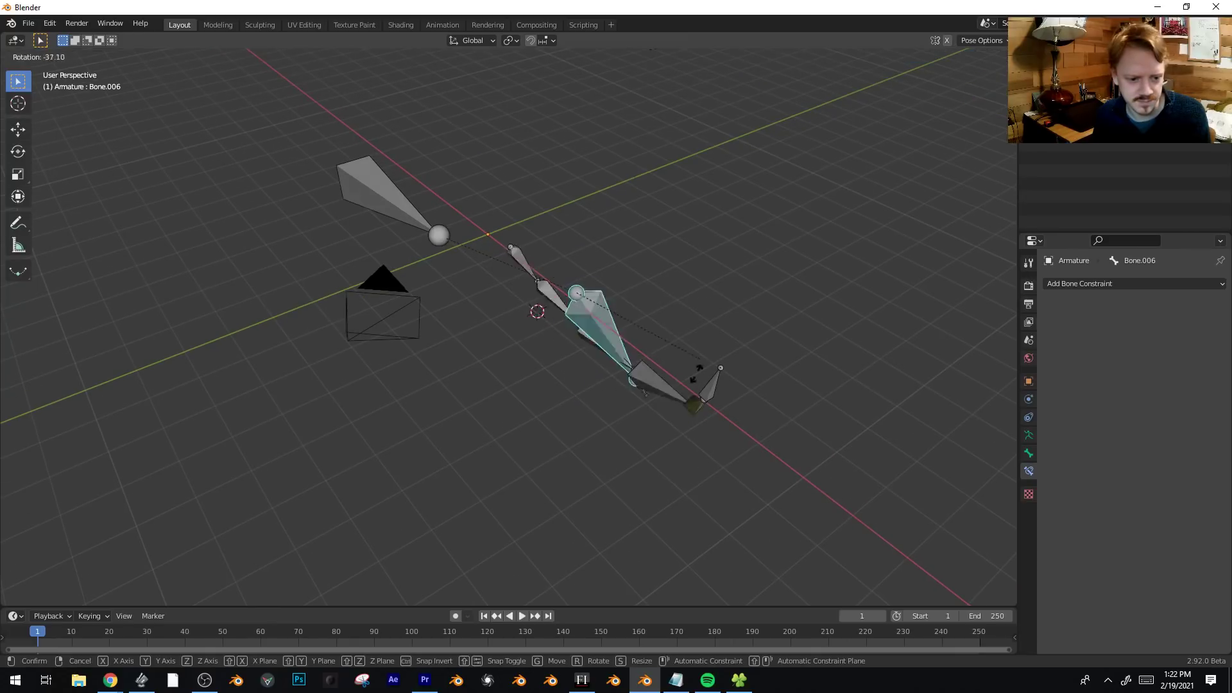
{"action": "left_click", "coordinate": [703, 332]}
{"action": "middle_click_drag", "start_coordinate": [702, 332], "coordinate": [699, 371]}
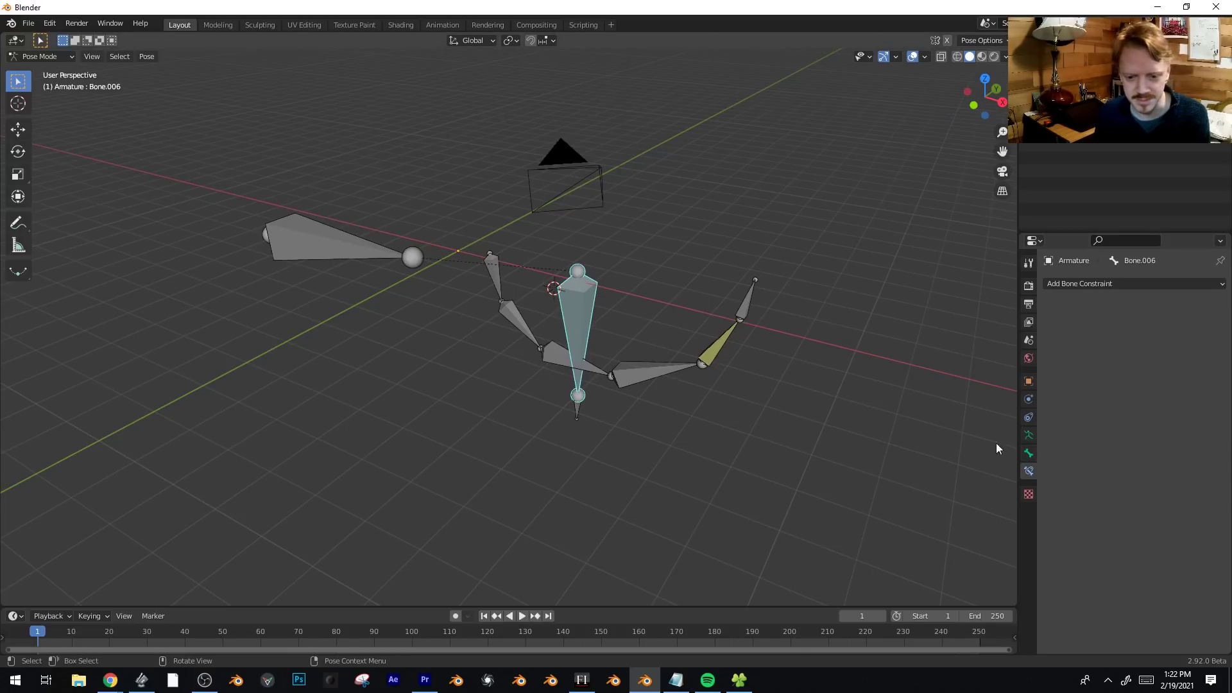
Enable Wiggle Bone on the central bone above the pole target.
{"action": "left_click", "coordinate": [1029, 435]}
{"action": "left_click", "coordinate": [1029, 453]}
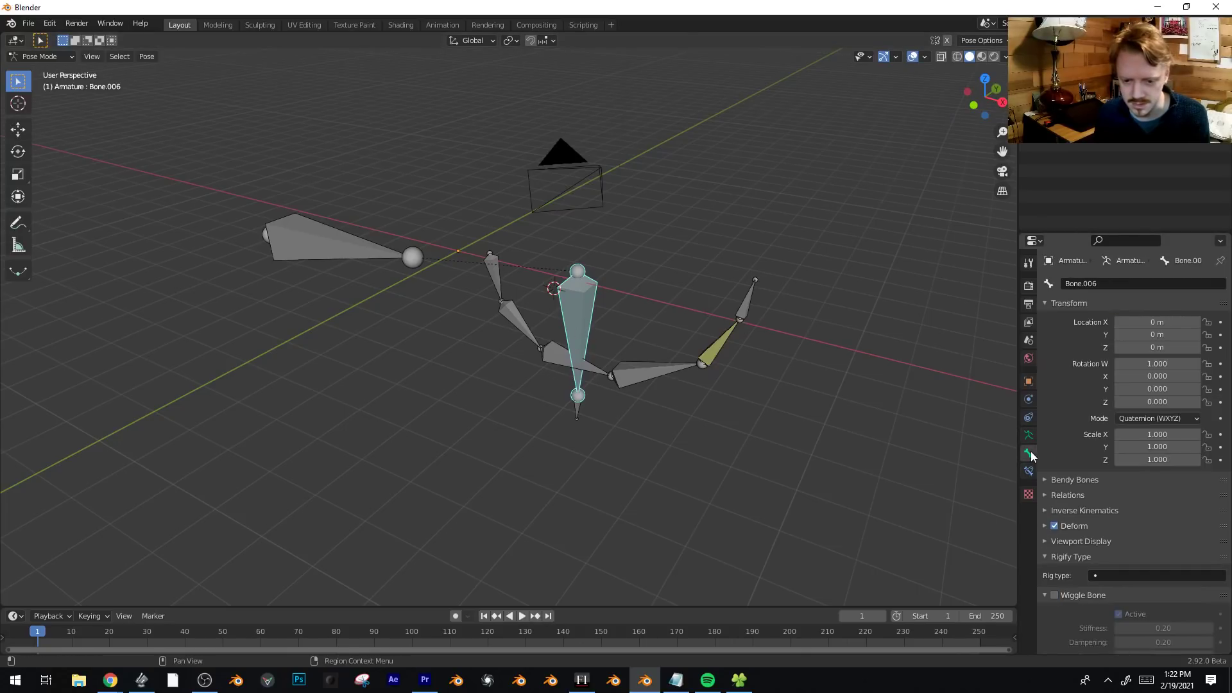
{"action": "scroll", "coordinate": [1063, 503], "scroll_direction": "down", "scroll_amount": 2}
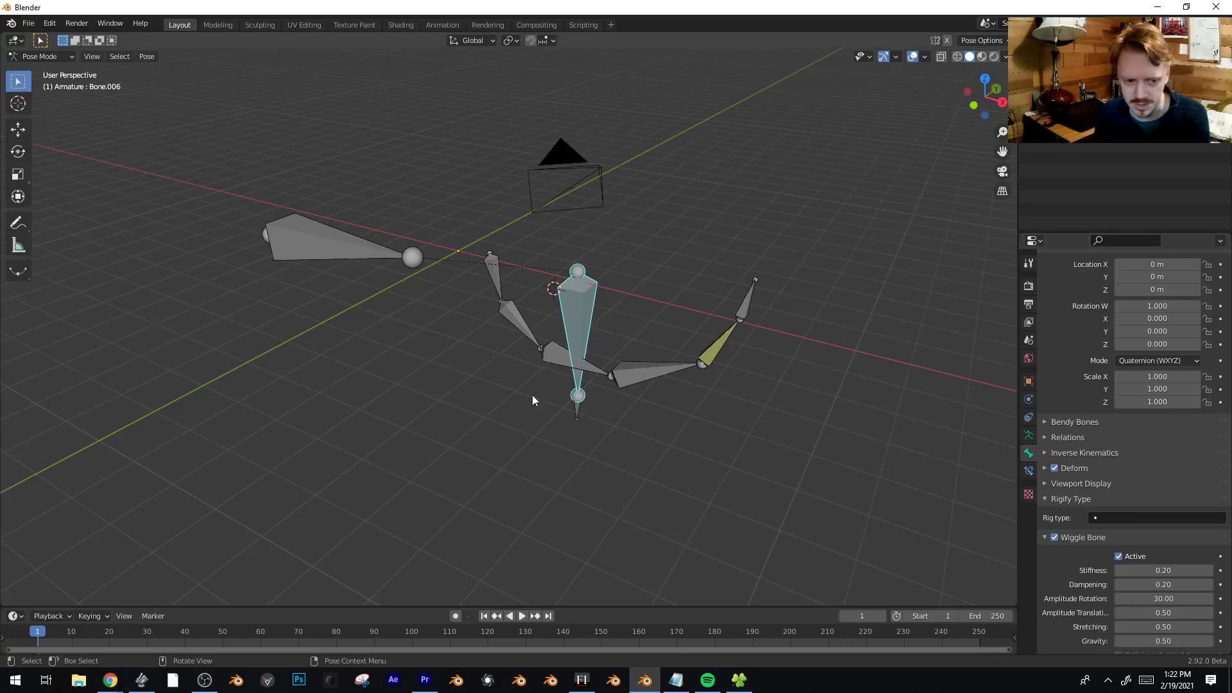
Turn on auto keying and key a rotation of the large parent bone at frame 1.
{"action": "left_click", "coordinate": [363, 256]}
{"action": "key", "text": "i"}
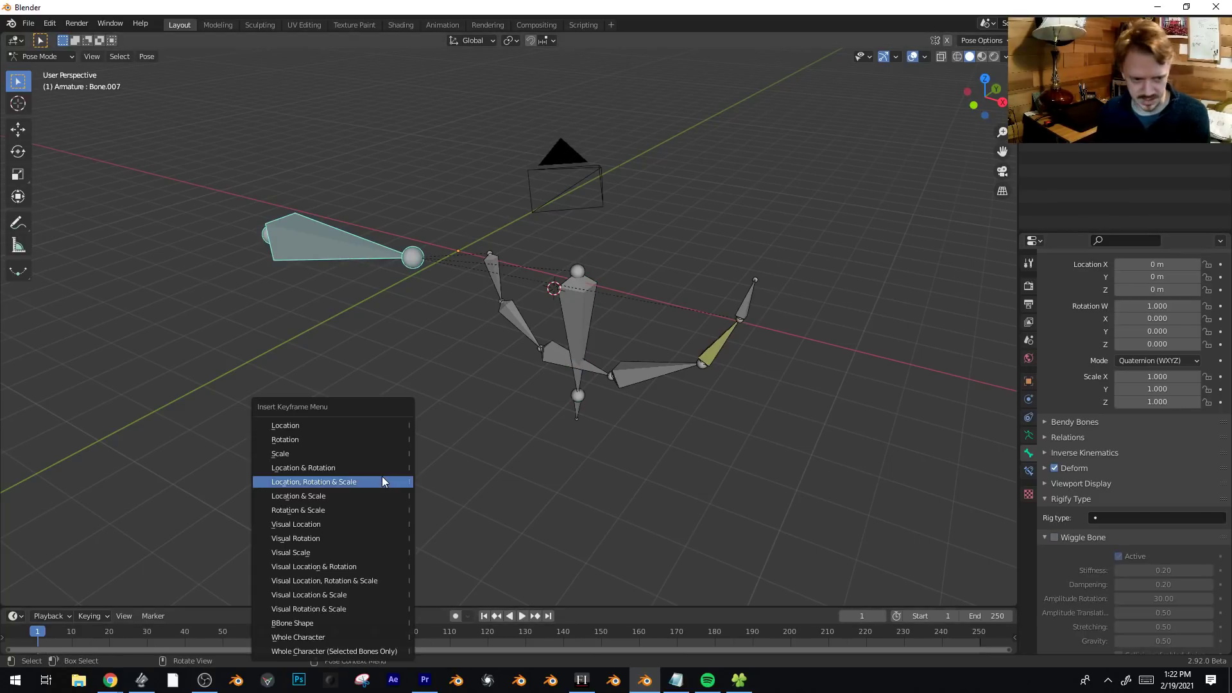
{"action": "left_click", "coordinate": [455, 616]}
{"action": "key", "text": "r"}
{"action": "left_click", "coordinate": [311, 568]}
Keyframe rotations of the large parent bone at frames 34 and 64.
{"action": "left_click", "coordinate": [132, 618]}
{"action": "left_click", "coordinate": [164, 635]}
{"action": "key", "text": "r"}
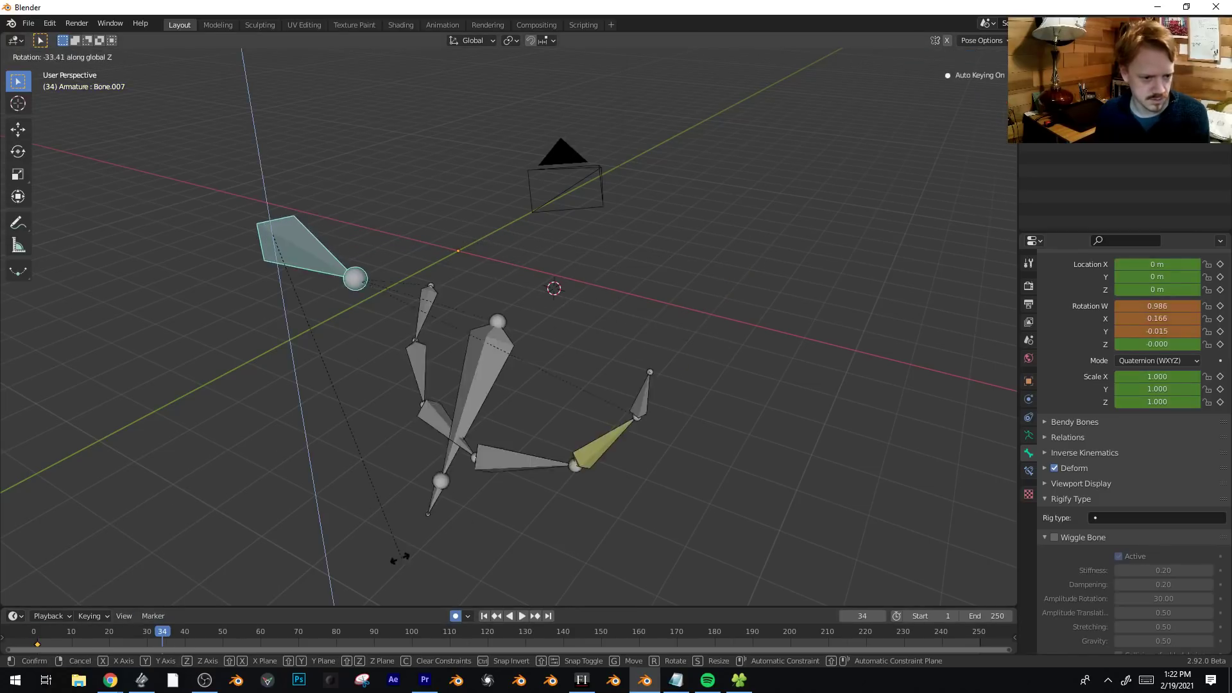
{"action": "left_click", "coordinate": [246, 645]}
{"action": "left_click", "coordinate": [271, 634]}
{"action": "key", "text": "r"}
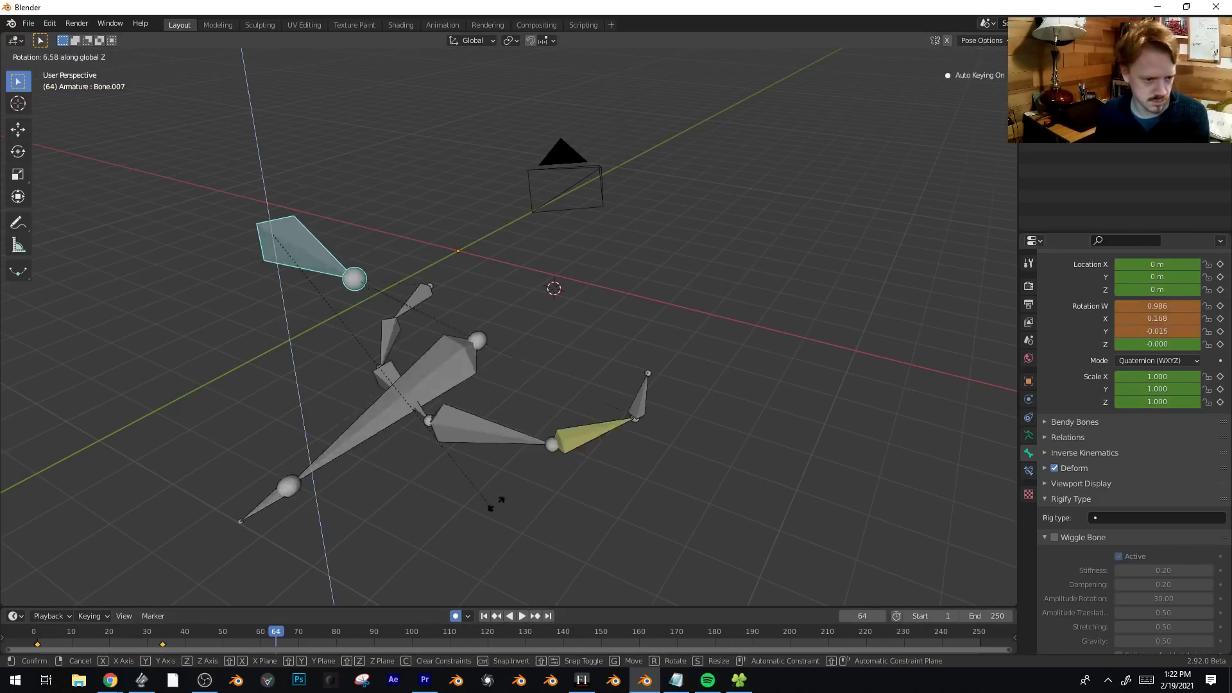
{"action": "left_click", "coordinate": [603, 370]}
Play the animation from the start and examine the chain's wiggle motion from several angles.
{"action": "key", "text": "space"}
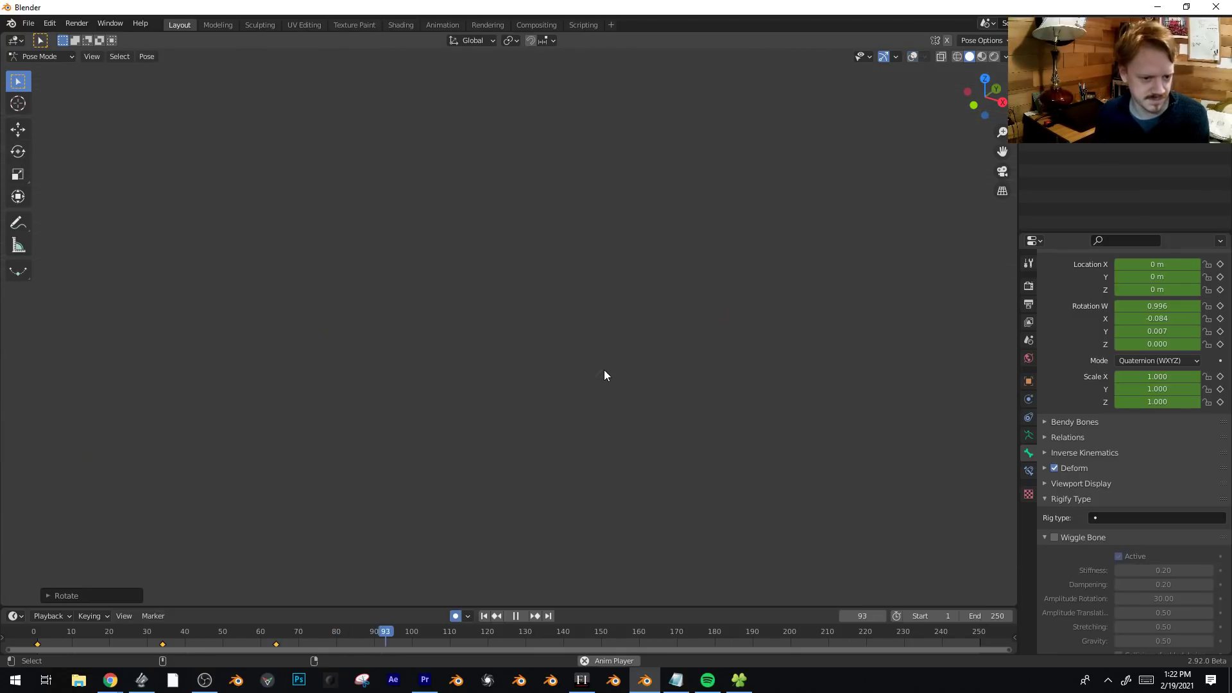
{"action": "key", "text": "shift+Left"}
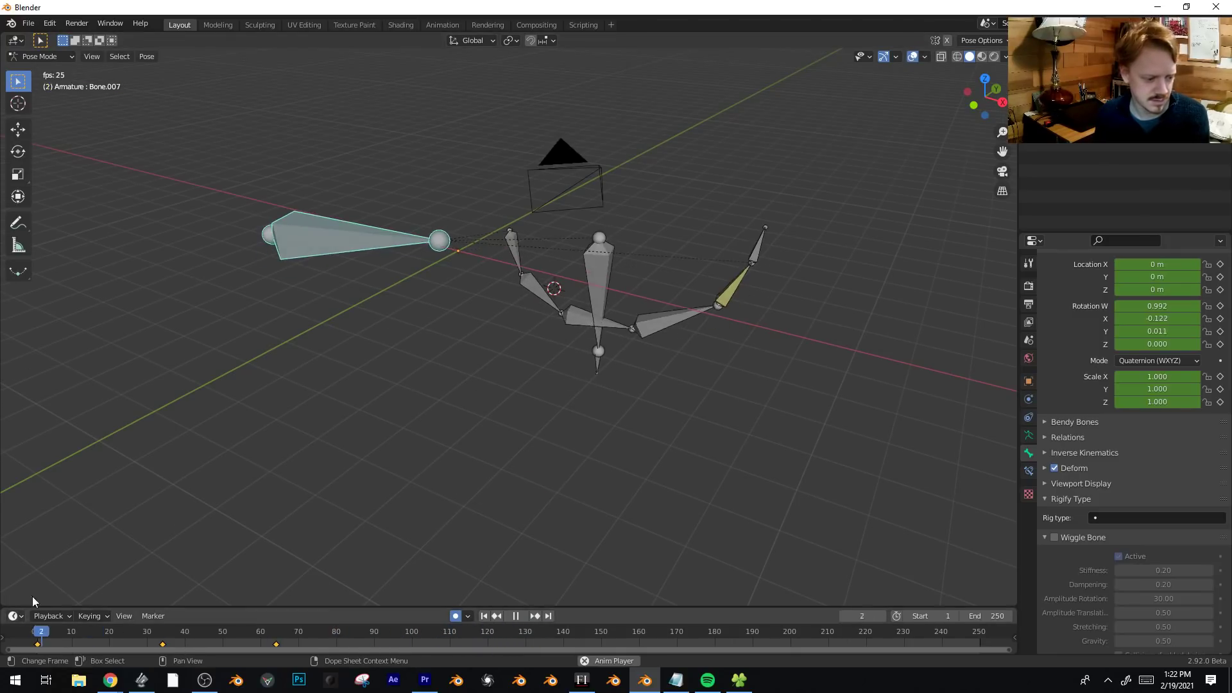
{"action": "middle_click_drag", "start_coordinate": [646, 422], "coordinate": [541, 402]}
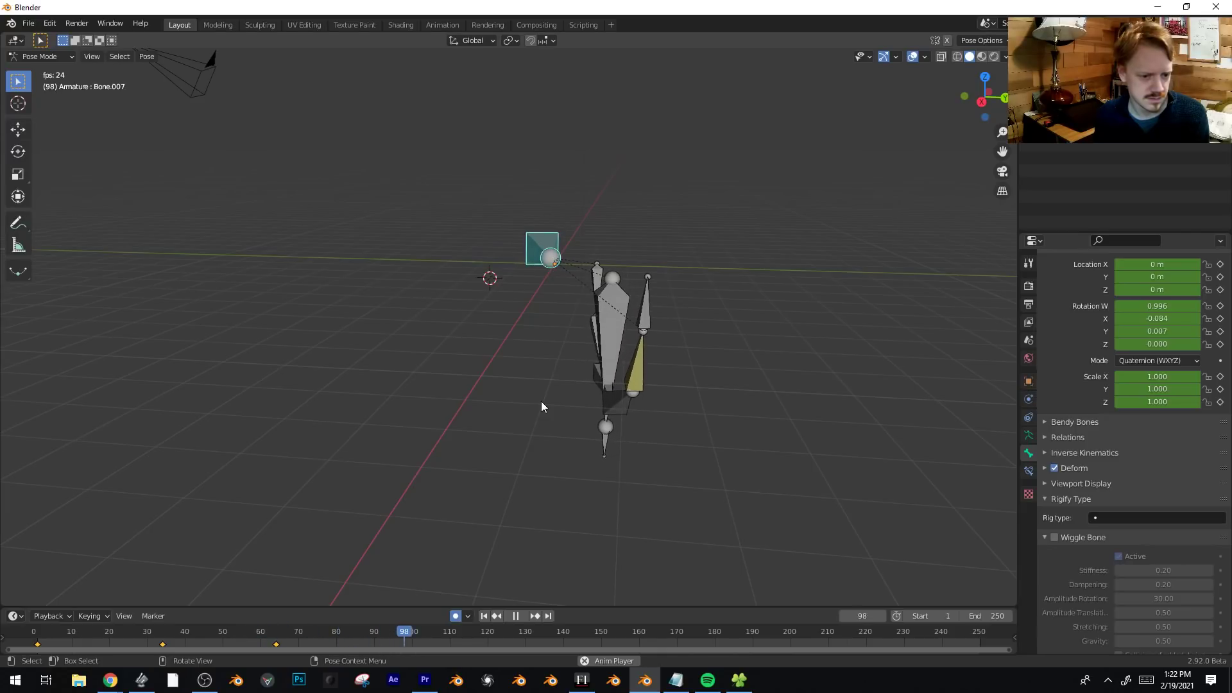
{"action": "middle_click_drag", "start_coordinate": [532, 471], "coordinate": [566, 496]}
{"action": "key", "text": "space"}
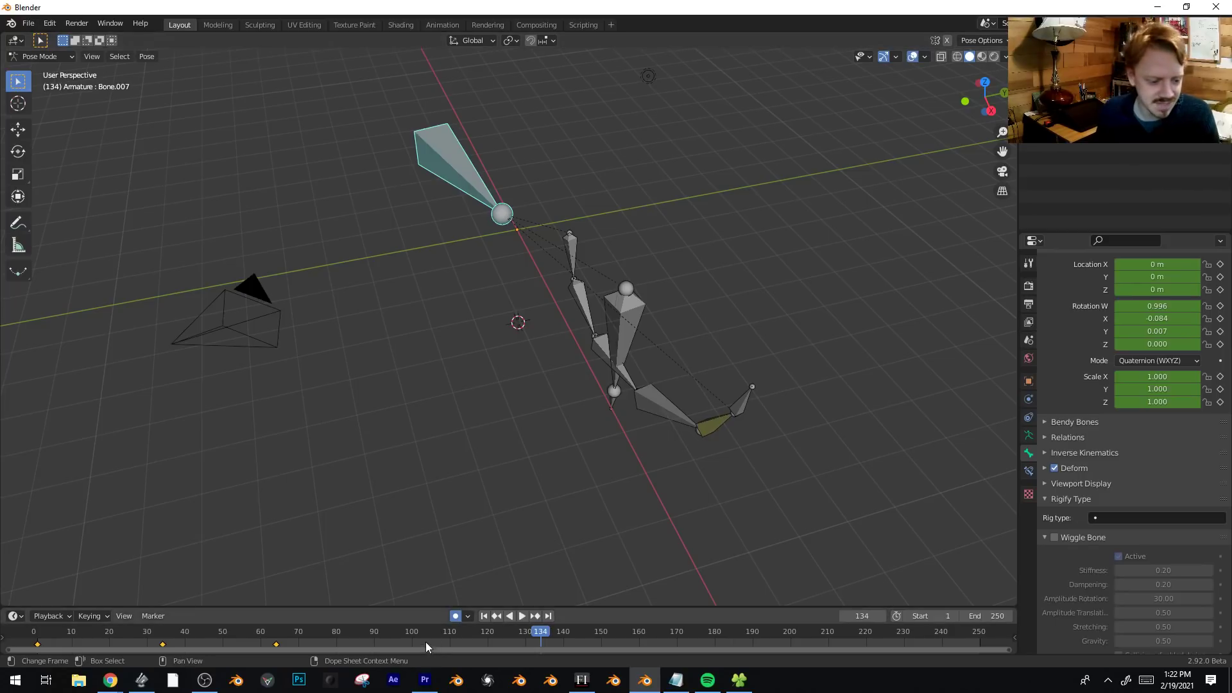
Return to frame 0 and delete the rotation keyframes of the large parent bone.
{"action": "left_click_drag", "start_coordinate": [451, 637], "coordinate": [385, 638]}
{"action": "left_click_drag", "start_coordinate": [285, 640], "coordinate": [32, 638]}
{"action": "key", "text": "x"}
{"action": "left_click", "coordinate": [268, 623]}
Move the six chain bones to the second bone layer and display only that layer of the armature.
{"action": "key", "text": "KP_1"}
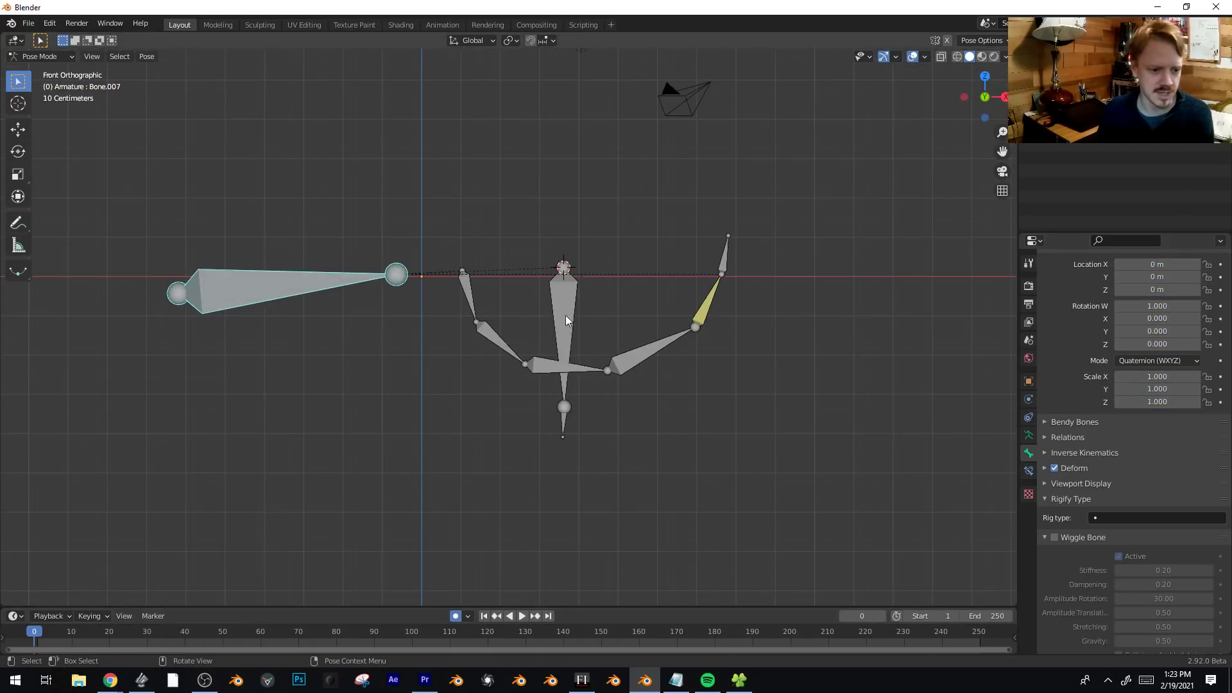
{"action": "left_click", "coordinate": [465, 300]}
{"action": "left_click", "coordinate": [496, 345], "text": "shift"}
{"action": "left_click", "coordinate": [547, 366], "text": "shift"}
{"action": "left_click", "coordinate": [638, 358], "text": "shift"}
{"action": "left_click", "coordinate": [704, 313], "text": "shift"}
{"action": "left_click", "coordinate": [725, 262], "text": "shift"}
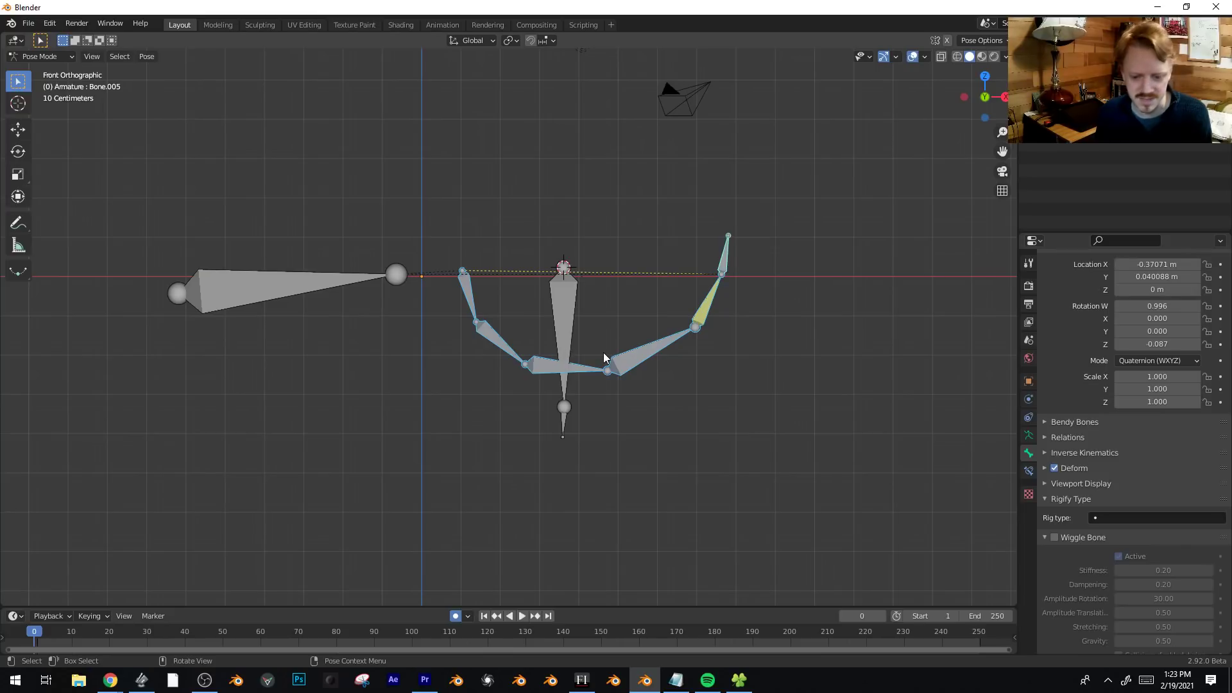
{"action": "key", "text": "m"}
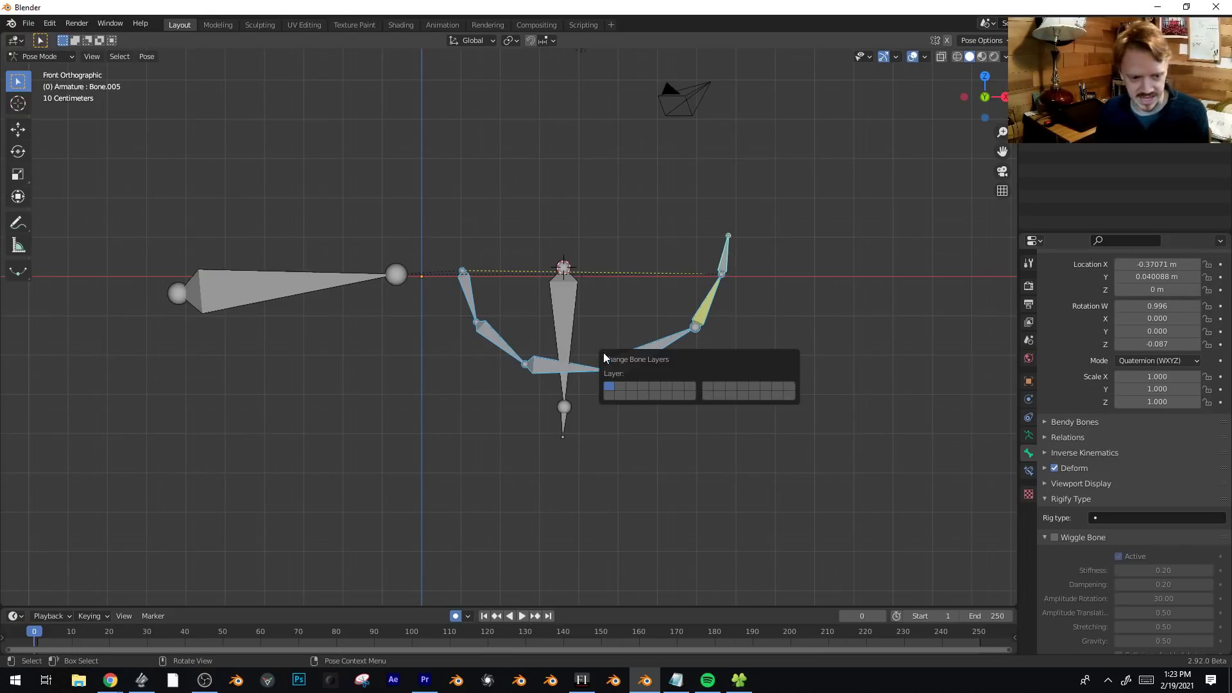
{"action": "left_click", "coordinate": [621, 387]}
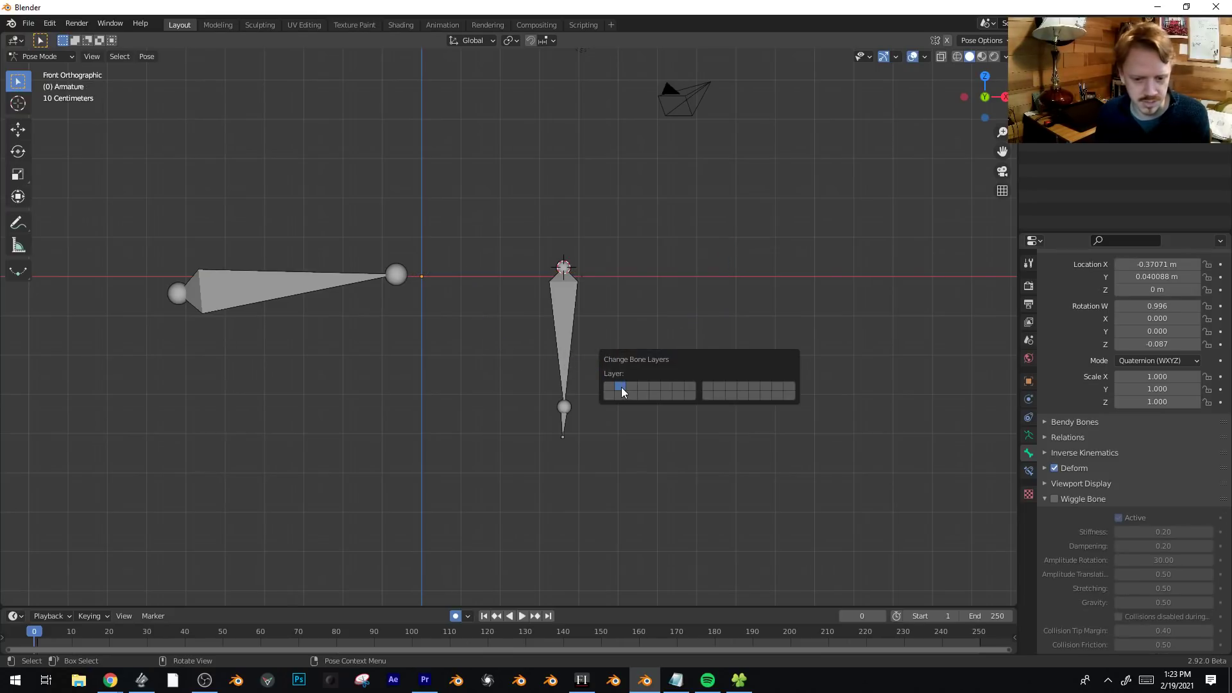
{"action": "left_click", "coordinate": [1033, 440]}
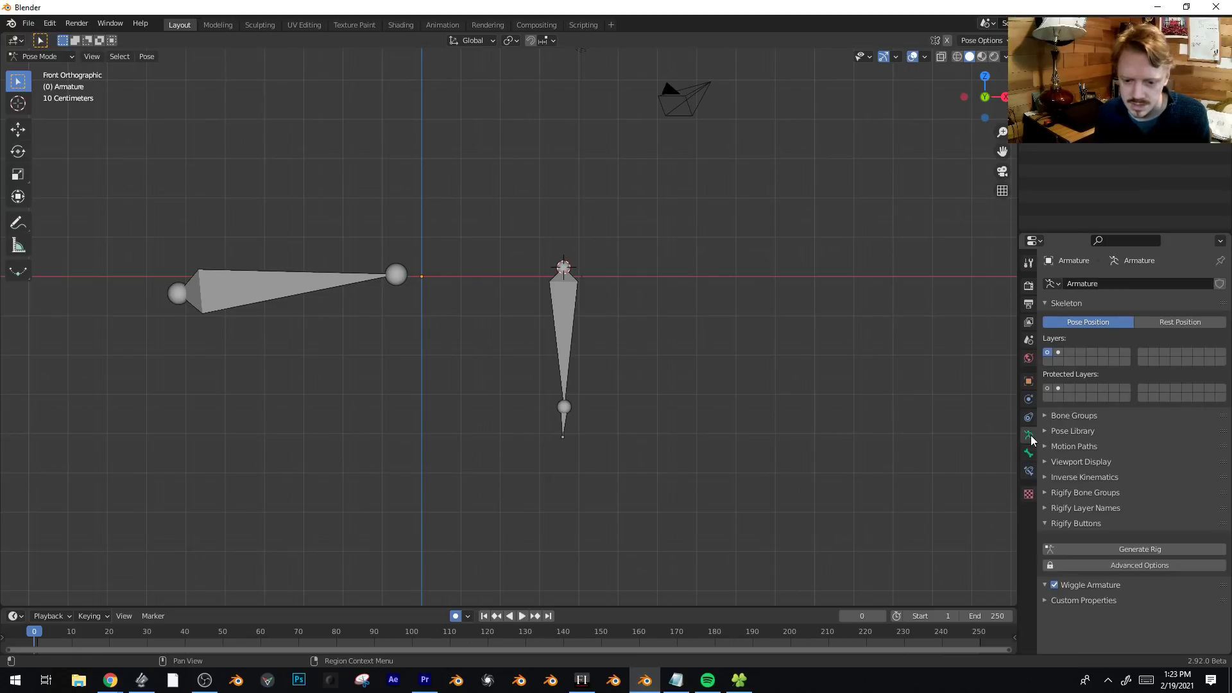
{"action": "left_click", "coordinate": [1058, 353]}
Add a cylinder in Object Mode, scale it down, tilt it and place it at the first bone of the chain.
{"action": "key", "text": "ctrl+Tab"}
{"action": "key", "text": "shift+a"}
{"action": "mouse_move", "coordinate": [583, 198]}
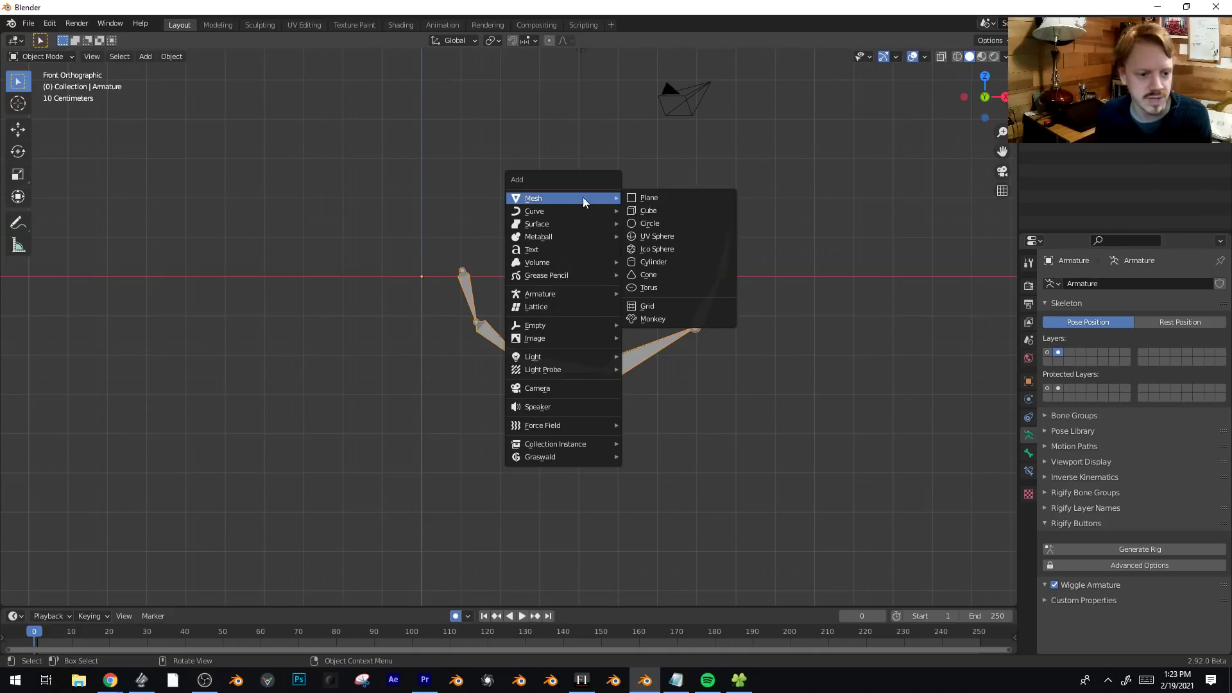
{"action": "left_click", "coordinate": [696, 261]}
{"action": "key", "text": "s"}
{"action": "left_click", "coordinate": [616, 281]}
{"action": "key", "text": "r"}
{"action": "left_click", "coordinate": [621, 232]}
{"action": "key", "text": "g"}
{"action": "left_click", "coordinate": [524, 234]}
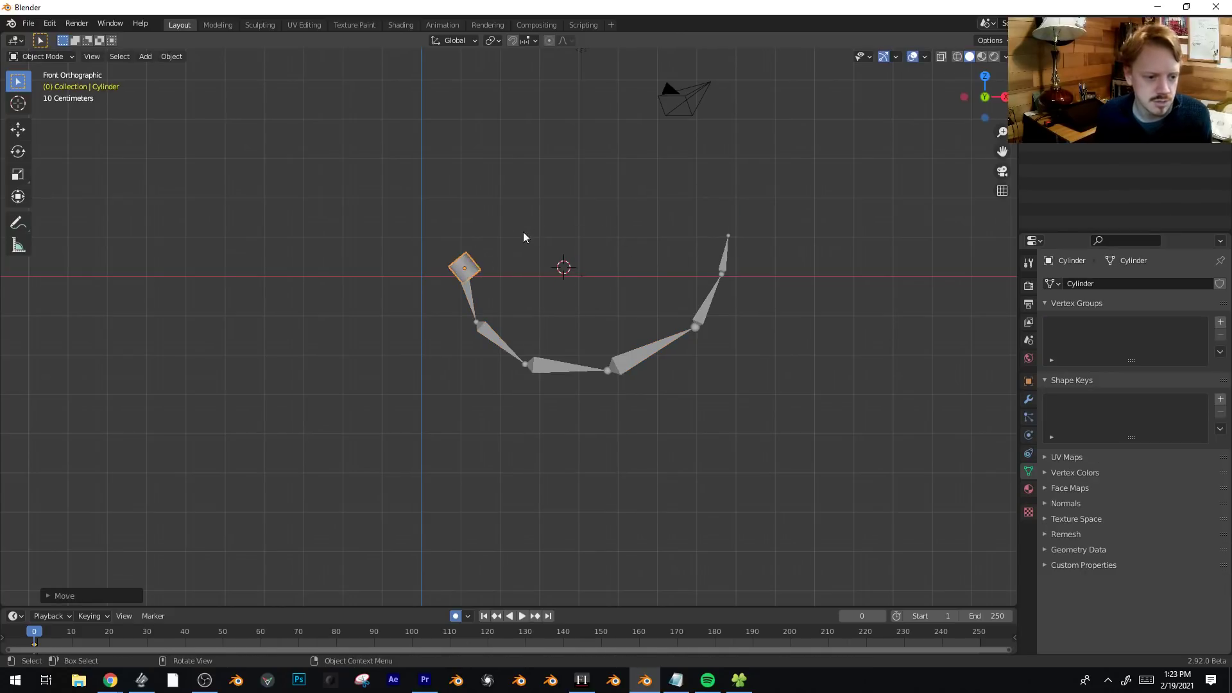
Move the cylinder's mesh about 1.17 m along Y in Edit Mode to line it up with the bone chain.
{"action": "key", "text": "Tab"}
{"action": "middle_click_drag", "start_coordinate": [473, 272], "coordinate": [391, 311]}
{"action": "key", "text": "g"}
{"action": "key", "text": "y"}
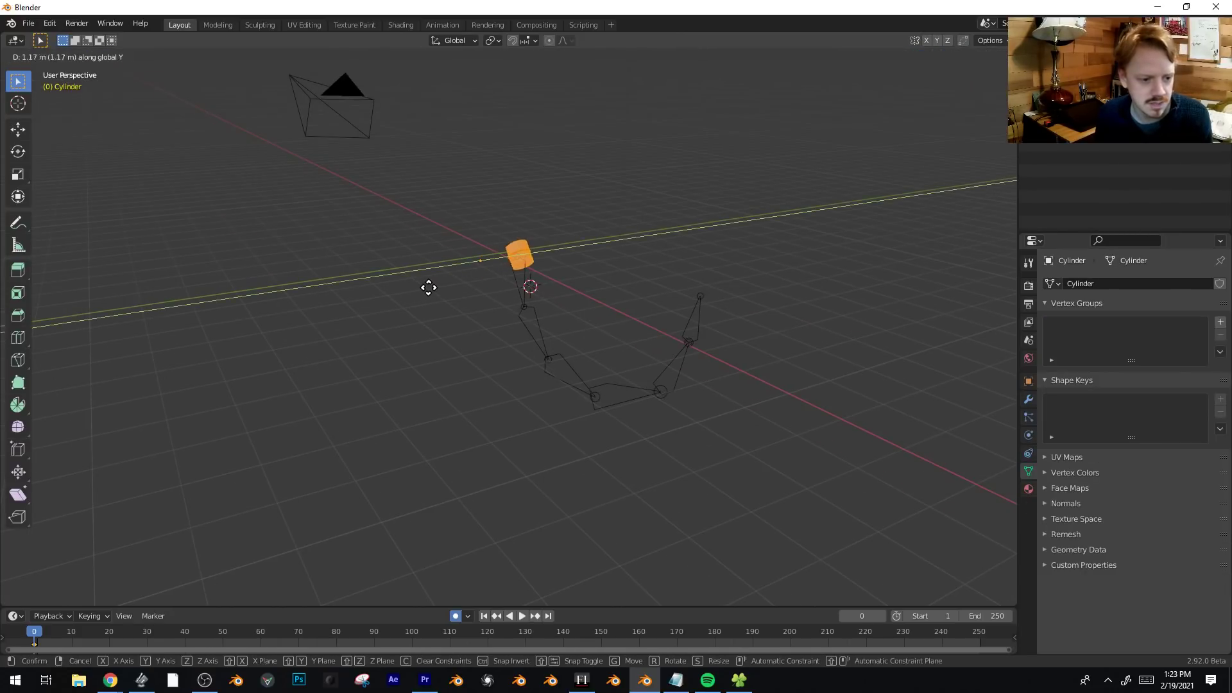
{"action": "left_click", "coordinate": [428, 288]}
Extrude the cylinder's end face in seven segments following the bone chain, then return to Object Mode.
{"action": "key", "text": "alt+z"}
{"action": "left_click", "coordinate": [520, 270]}
{"action": "key", "text": "KP_1"}
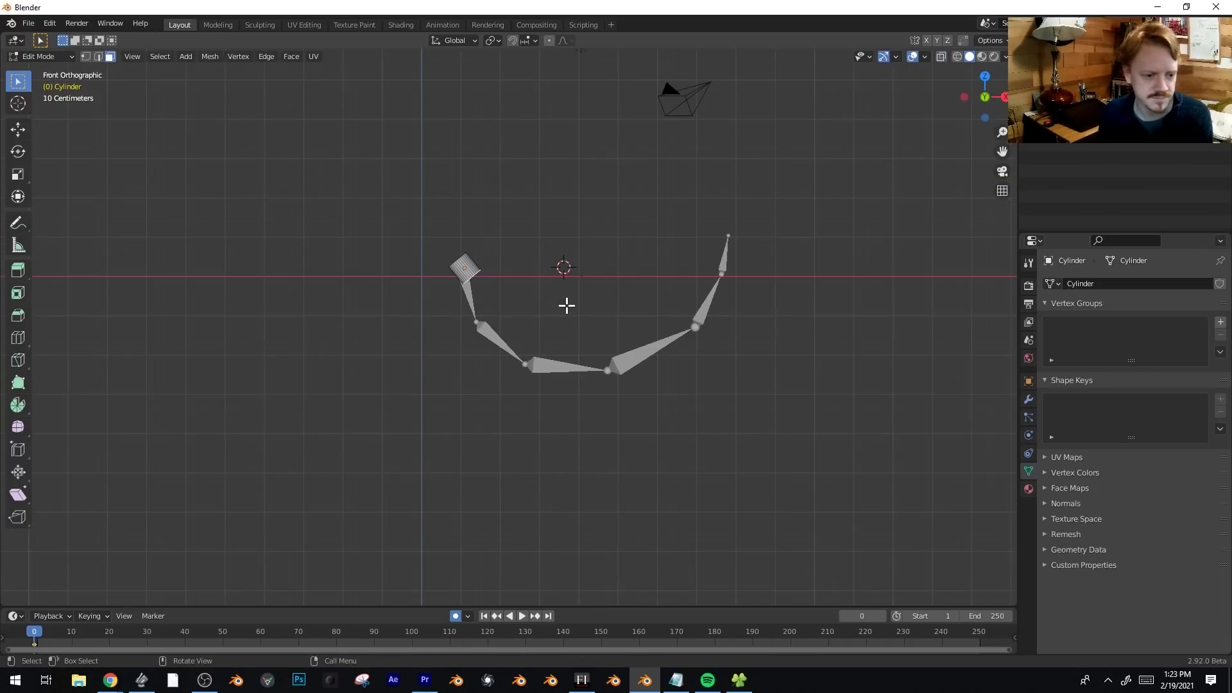
{"action": "right_click", "coordinate": [471, 314], "text": "ctrl"}
{"action": "right_click", "coordinate": [498, 348], "text": "ctrl"}
{"action": "right_click", "coordinate": [582, 370], "text": "ctrl"}
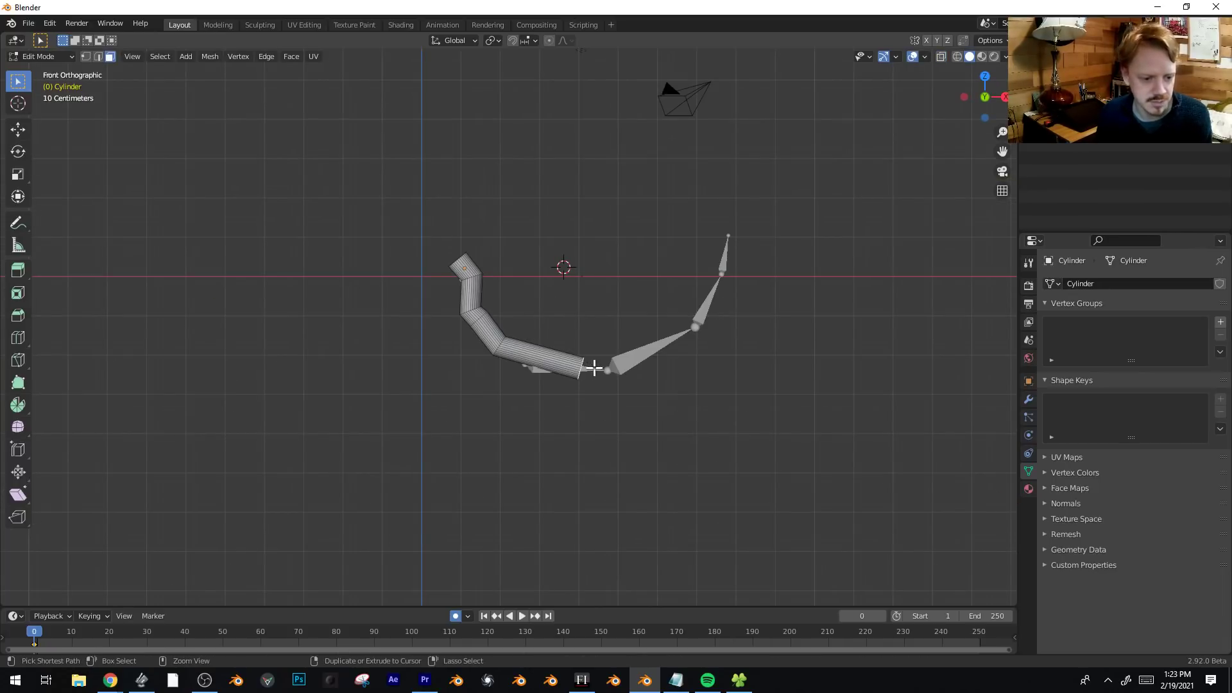
{"action": "right_click", "coordinate": [693, 328], "text": "ctrl"}
{"action": "right_click", "coordinate": [718, 290], "text": "ctrl"}
{"action": "right_click", "coordinate": [710, 256], "text": "ctrl"}
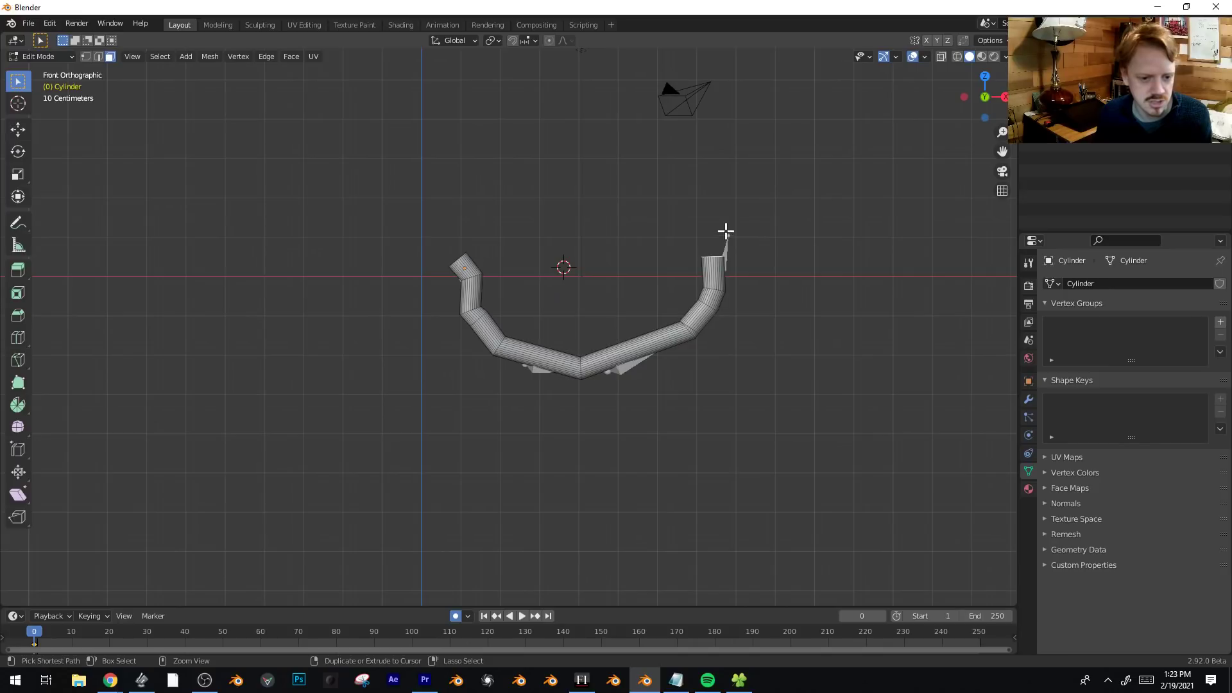
{"action": "right_click", "coordinate": [726, 231], "text": "ctrl"}
{"action": "key", "text": "Tab"}
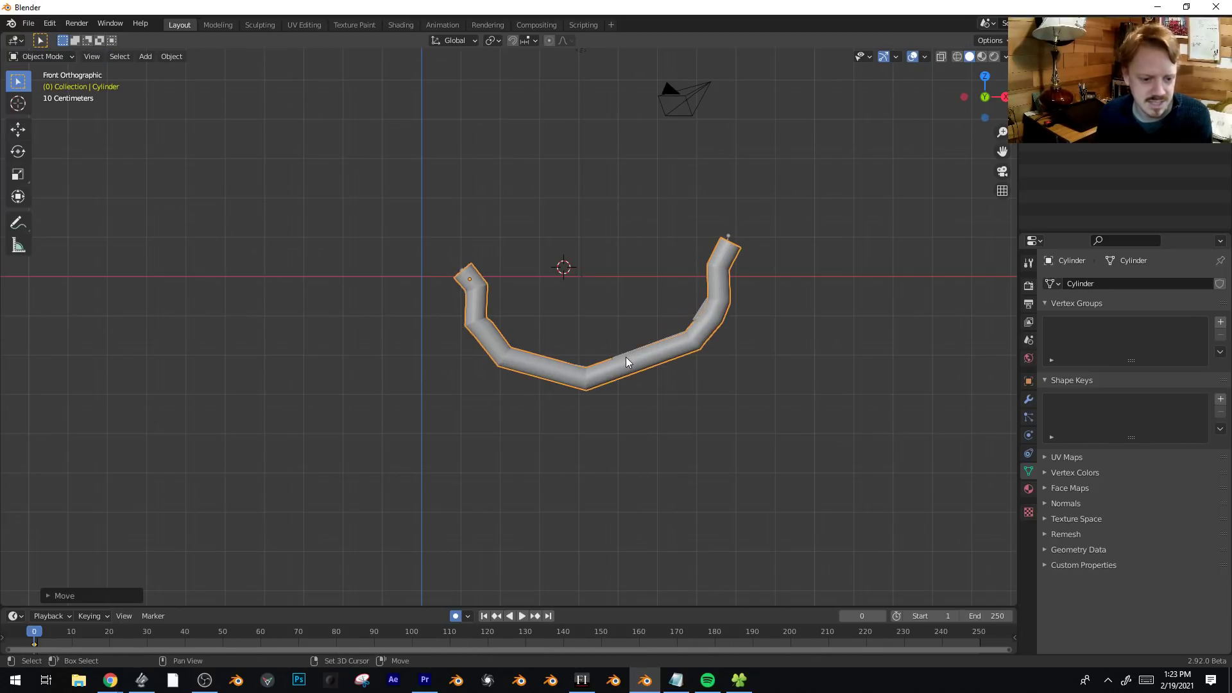
Parent the bent cylinder to the armature with automatic weights.
{"action": "left_click", "coordinate": [626, 357], "text": "shift"}
{"action": "key", "text": "ctrl+p"}
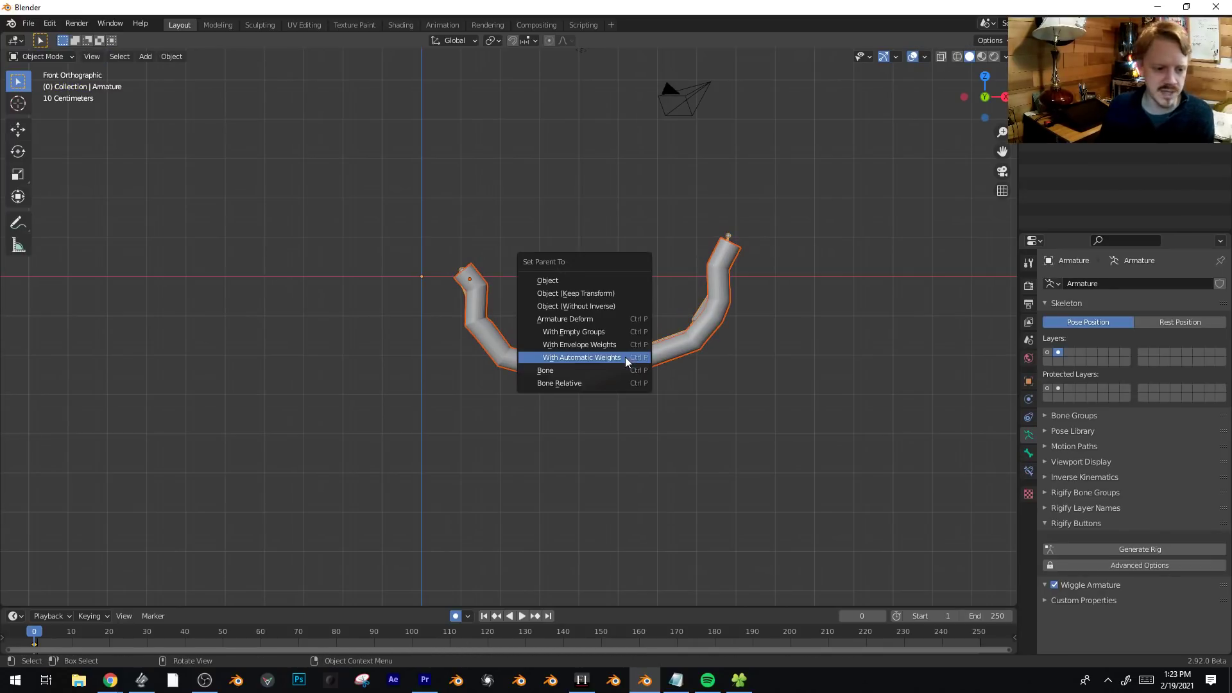
{"action": "left_click", "coordinate": [625, 356]}
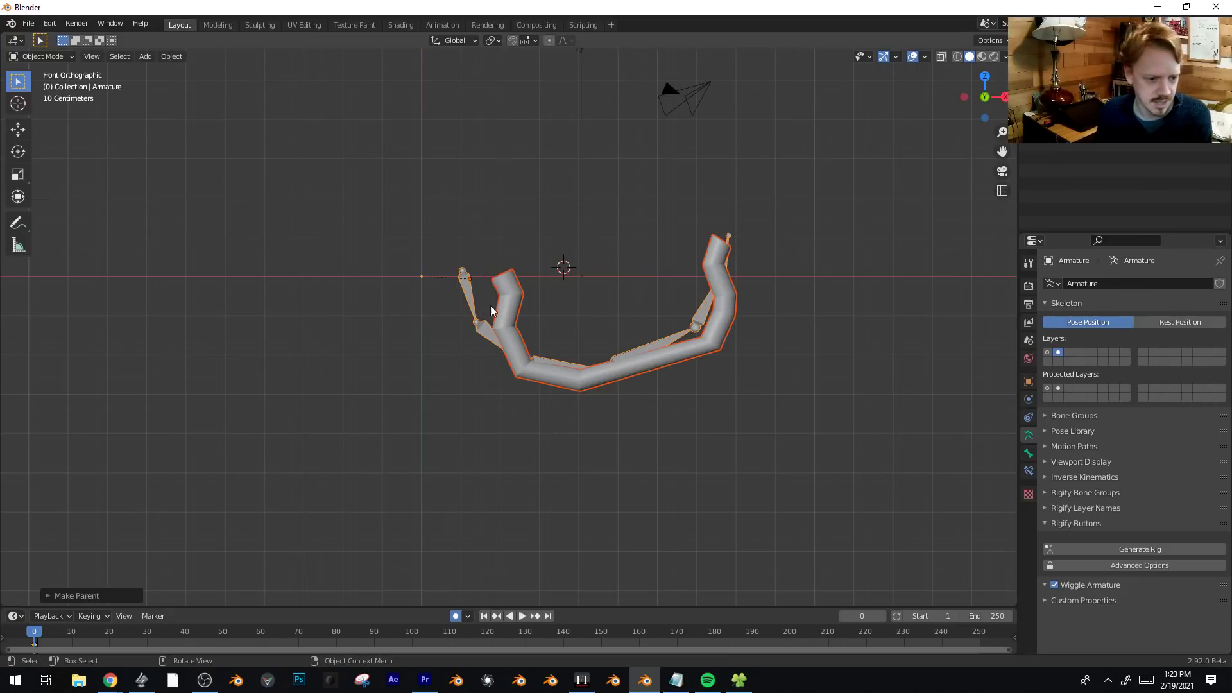
Try moving the skinned cylinder back onto the bone chain and check the armature in Edit Mode.
{"action": "left_click", "coordinate": [517, 309]}
{"action": "key", "text": "Tab"}
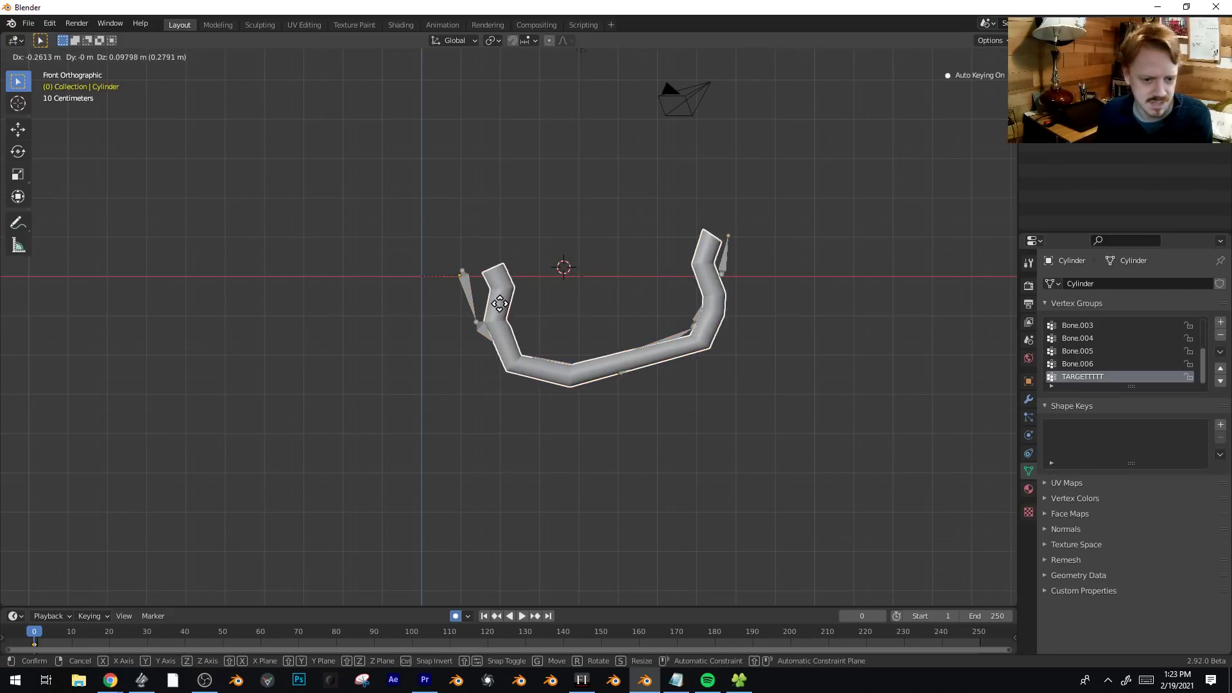
{"action": "key", "text": "Tab"}
{"action": "left_click", "coordinate": [471, 314]}
{"action": "key", "text": "Tab"}
{"action": "key", "text": "Tab"}
{"action": "key", "text": "Tab"}
{"action": "key", "text": "Tab"}
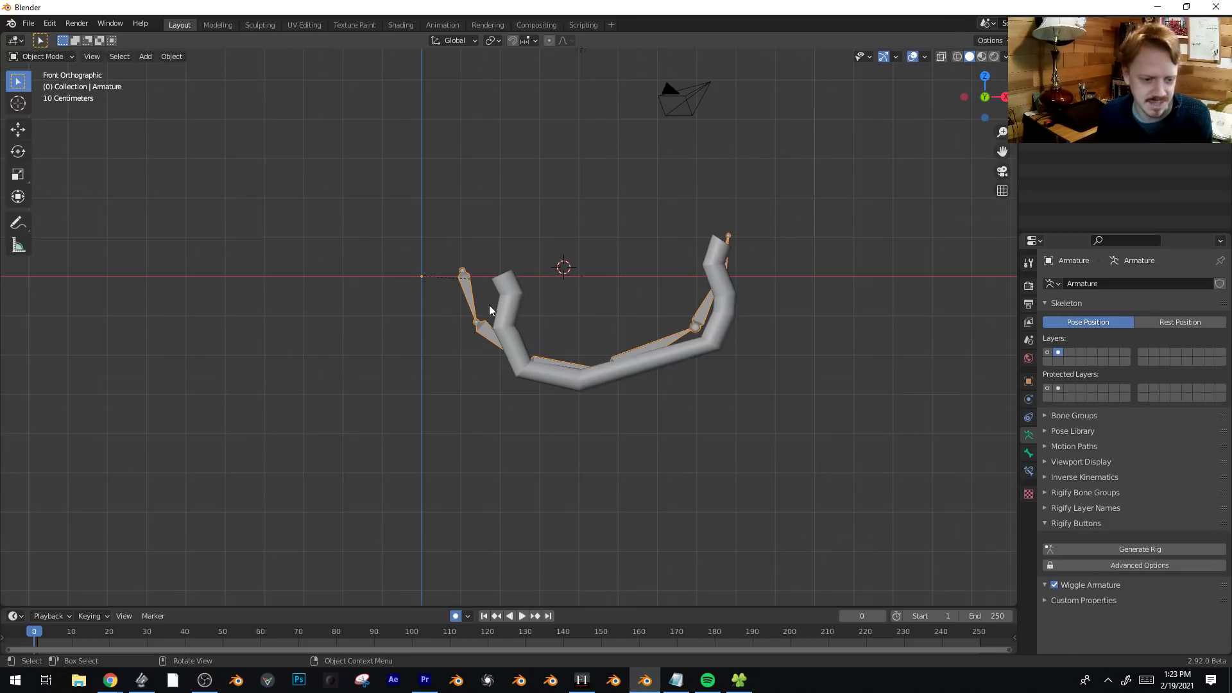
{"action": "key", "text": "Tab"}
{"action": "key", "text": "Tab"}
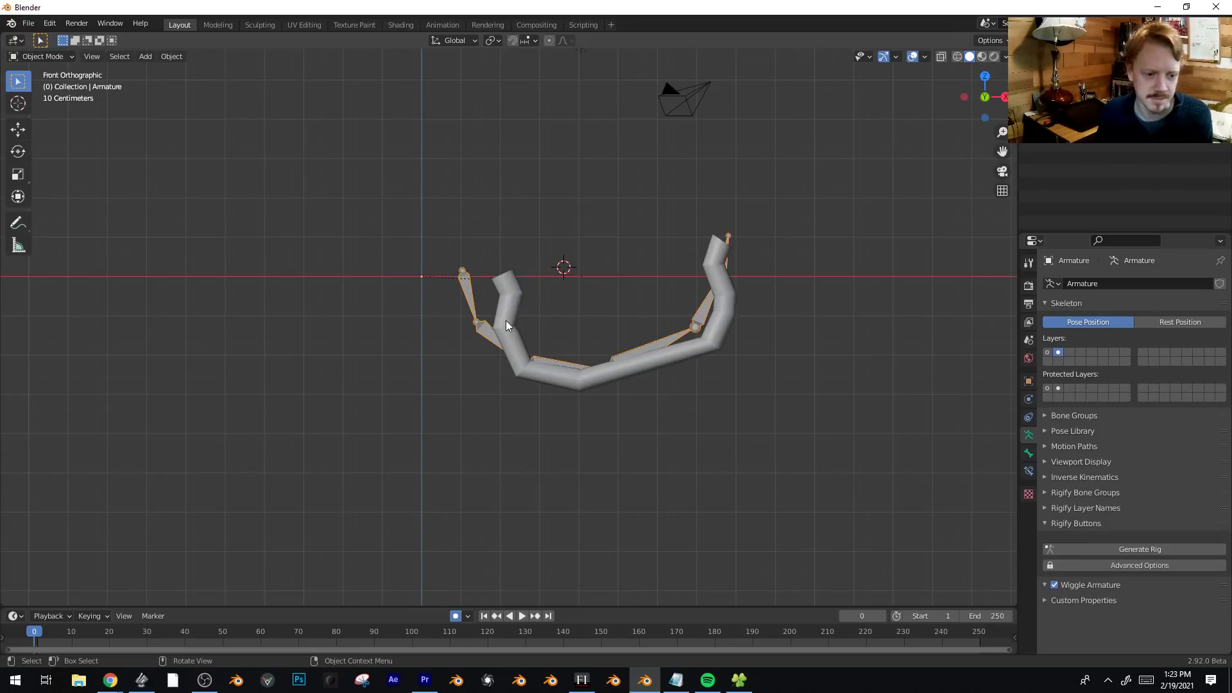
Show the first bone layer as well and play the animation, with overlays briefly hidden, to watch the cylinder deform.
{"action": "middle_click_drag", "start_coordinate": [502, 318], "coordinate": [427, 356]}
{"action": "left_click", "coordinate": [1047, 353], "text": "shift"}
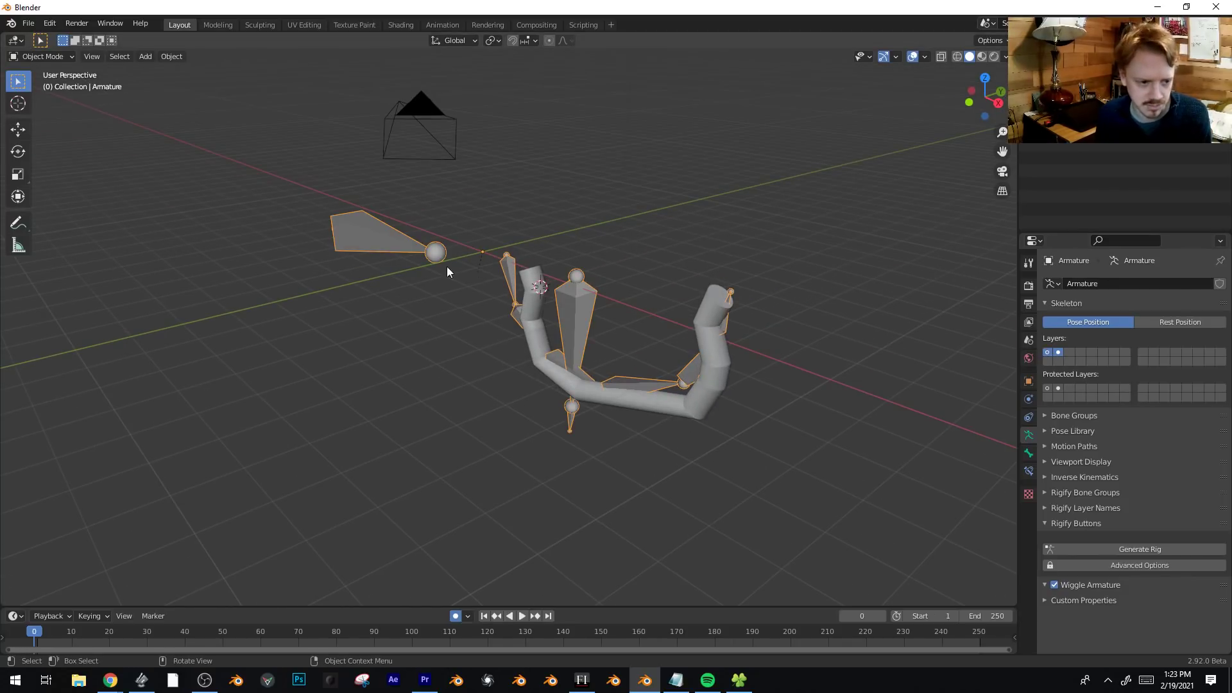
{"action": "key", "text": "space"}
{"action": "key", "text": "shift+alt+z"}
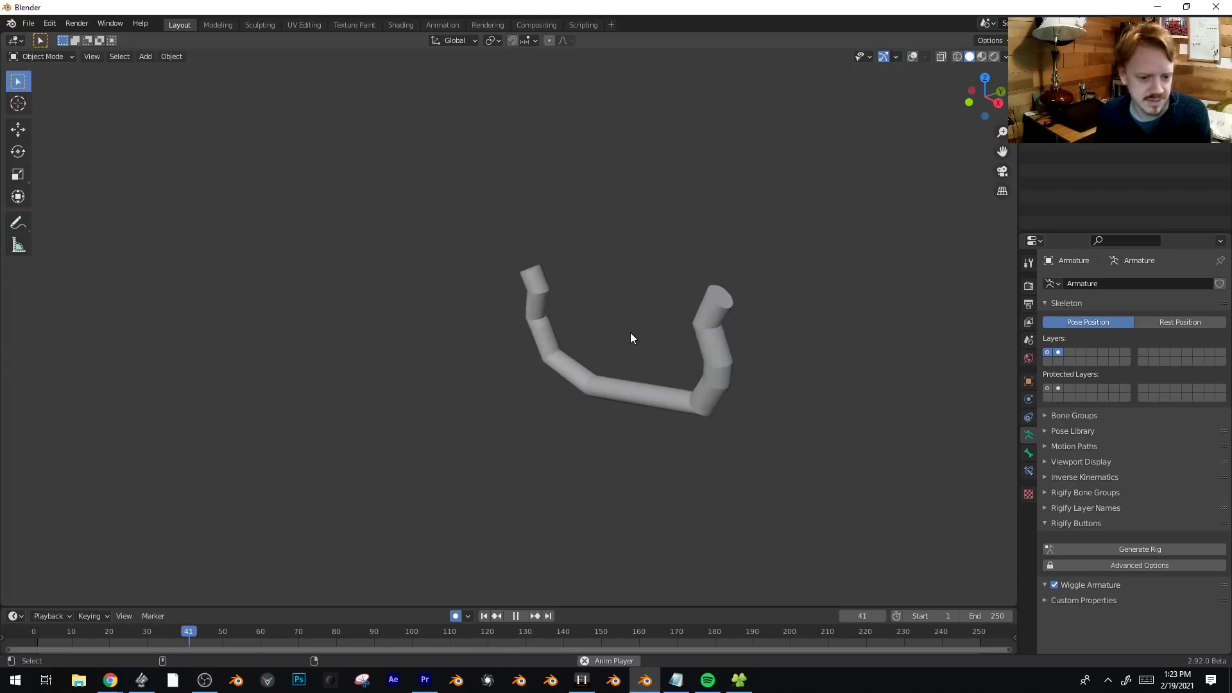
{"action": "key", "text": "shift+alt+z"}
{"action": "key", "text": "space"}
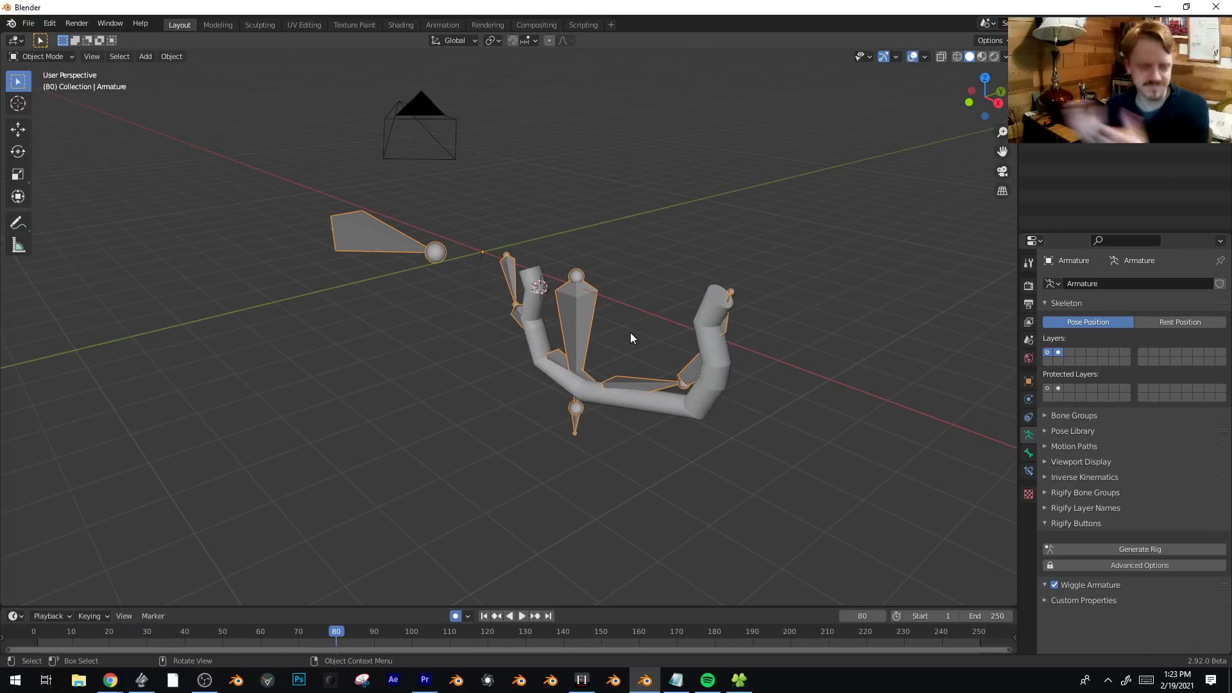